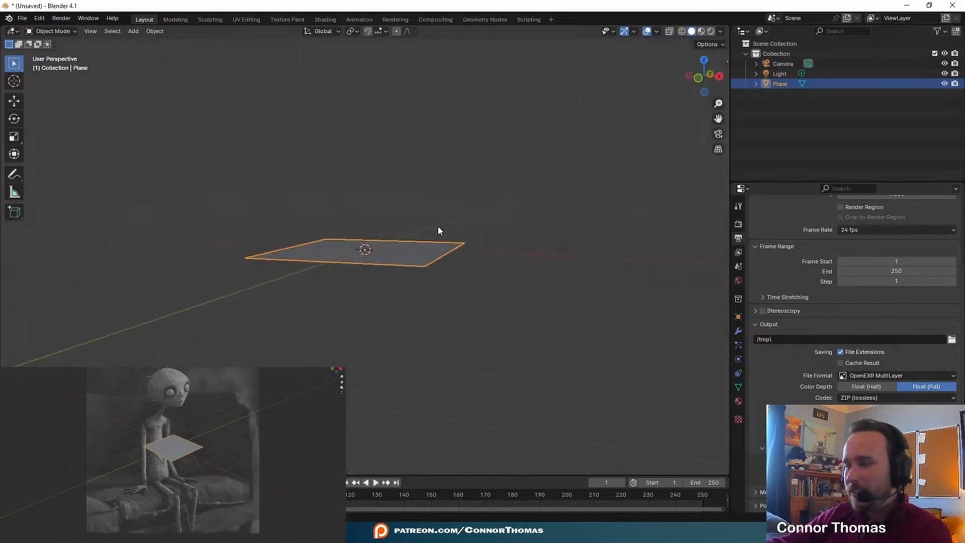
# Select the camera, adjust the transform pivot point and rotate the camera to line up with the reference image.
pyautogui.click(424, 66)
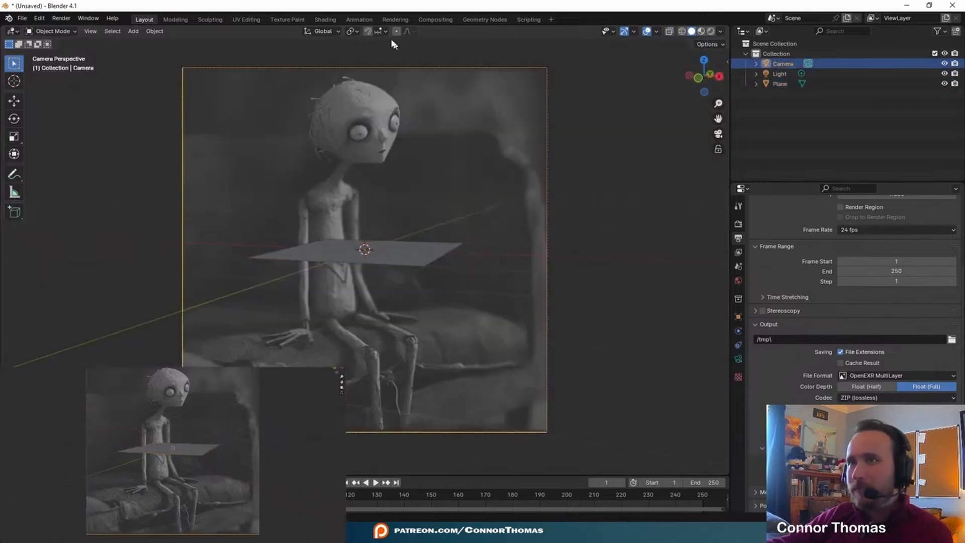
pyautogui.click(350, 32)
pyautogui.press('r')
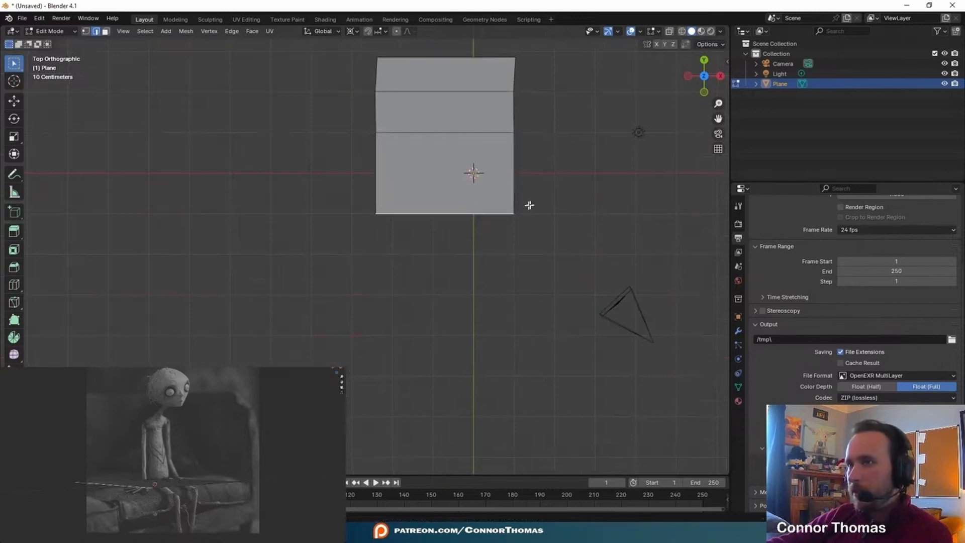
# Extrude the plane's near edge along negative Y to lengthen the bed surface with another segment.
pyautogui.press('e')
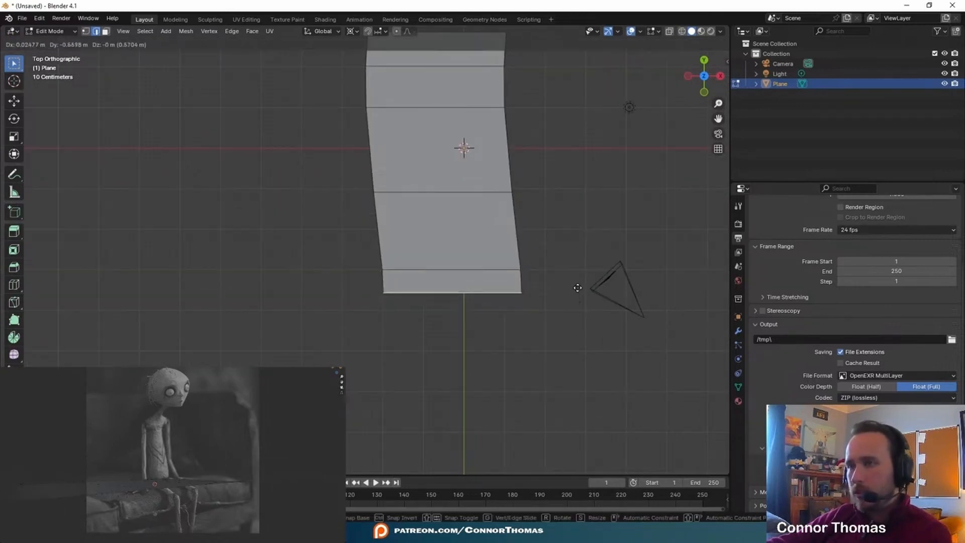
pyautogui.click(578, 277)
pyautogui.keyDown('shift'); pyautogui.moveTo(572, 127); pyautogui.dragTo(594, 229, button='middle'); pyautogui.keyUp('shift')
pyautogui.moveTo(543, 297); pyautogui.dragTo(556, 272, button='middle')
# Scale the selected top vertices of the bed slab outward by about 1.01 and leave Edit Mode.
pyautogui.press('1')
pyautogui.moveTo(644, 272); pyautogui.dragTo(457, 270, button='middle')
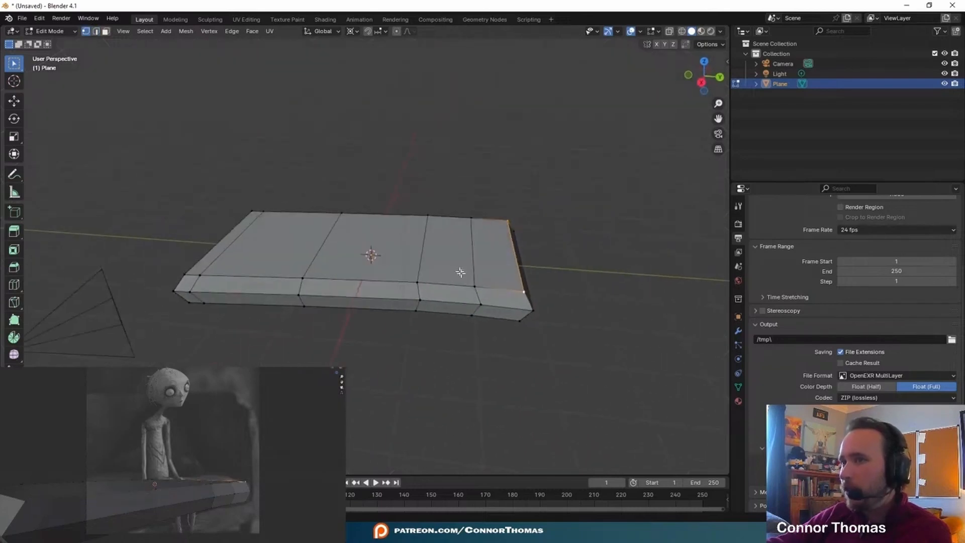
pyautogui.moveTo(397, 286); pyautogui.dragTo(638, 269, button='middle')
pyautogui.press('s')
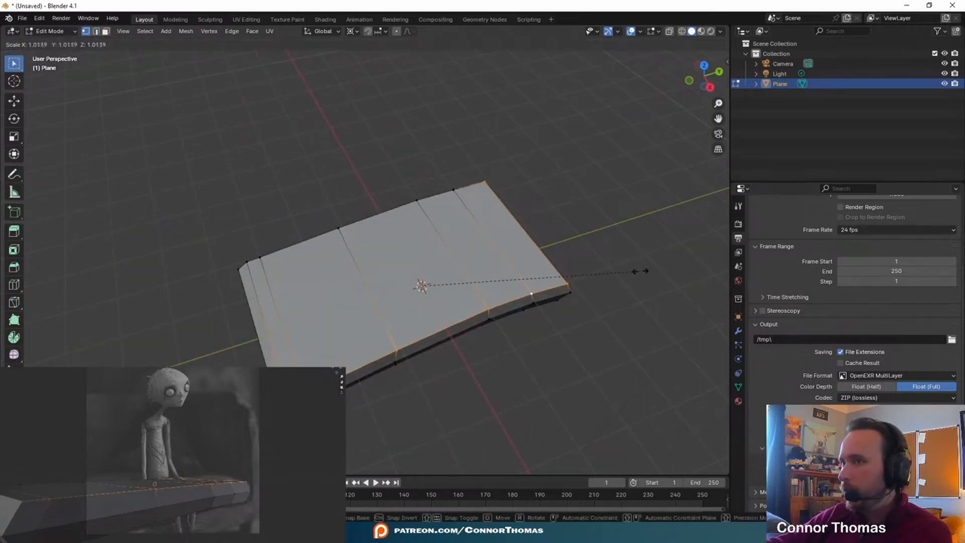
pyautogui.click(640, 270)
pyautogui.moveTo(642, 269); pyautogui.dragTo(602, 225, button='middle')
pyautogui.press('Tab')
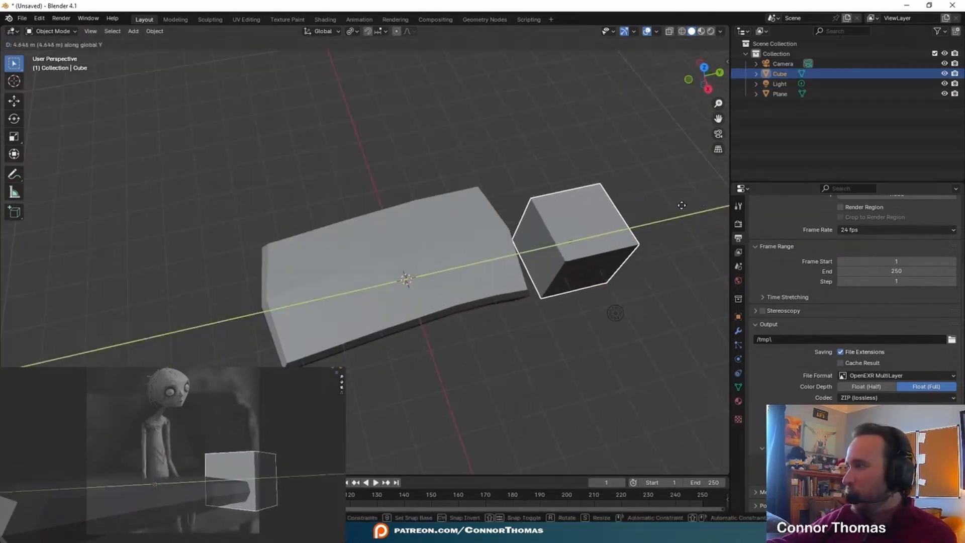
# Move the new cube along Y to the far end of the bed and align it with the slab's head edge.
pyautogui.click(683, 205)
pyautogui.moveTo(595, 184); pyautogui.dragTo(598, 231, button='middle')
pyautogui.press('KP_7')
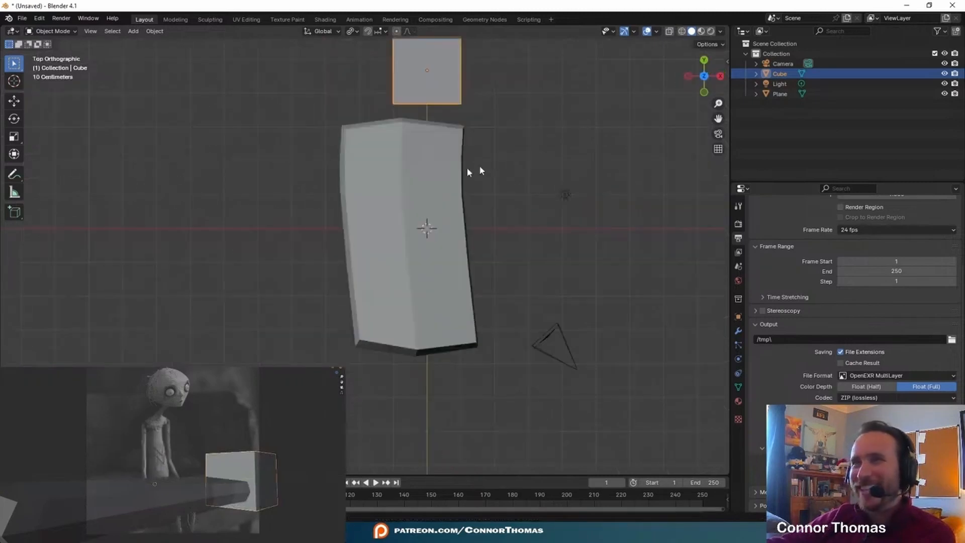
pyautogui.keyDown('shift'); pyautogui.moveTo(467, 168); pyautogui.dragTo(478, 318, button='middle'); pyautogui.keyUp('shift')
pyautogui.press('g')
pyautogui.click(455, 249)
# Scale the cube down along Y into a thin headboard block.
pyautogui.press('s')
pyautogui.press('z')
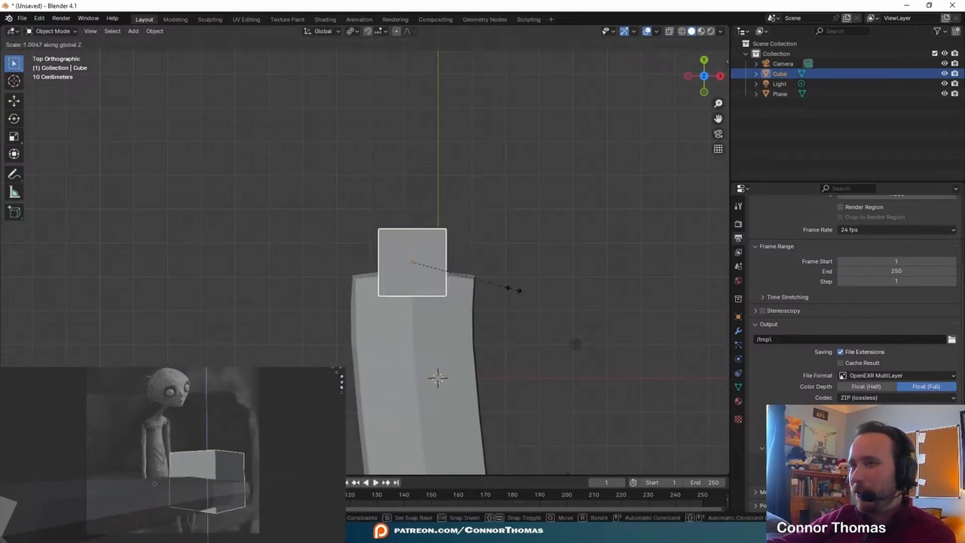
pyautogui.click(445, 278)
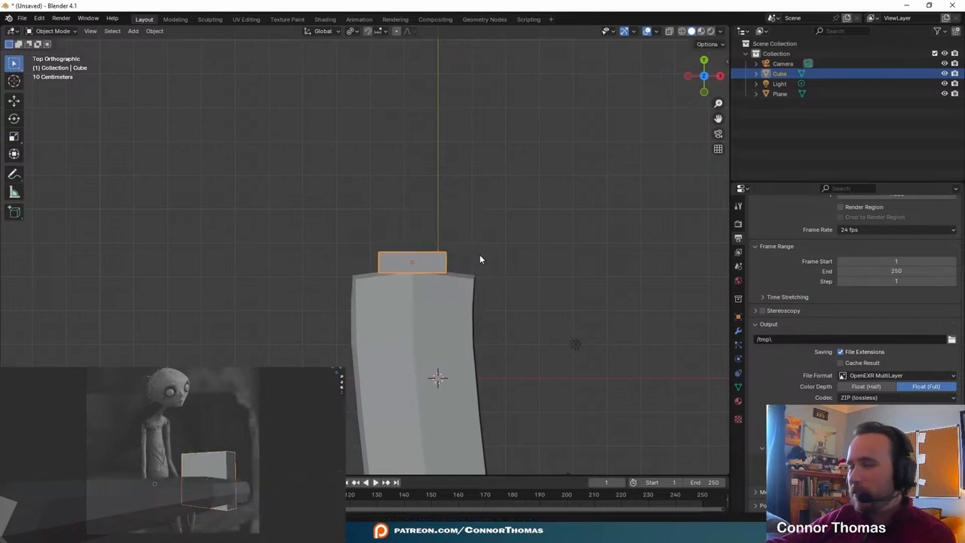
# Widen the headboard block to the bed's width and raise its top face along Z.
pyautogui.press('Tab')
pyautogui.moveTo(478, 271); pyautogui.dragTo(352, 213, button='middle')
pyautogui.click(437, 296)
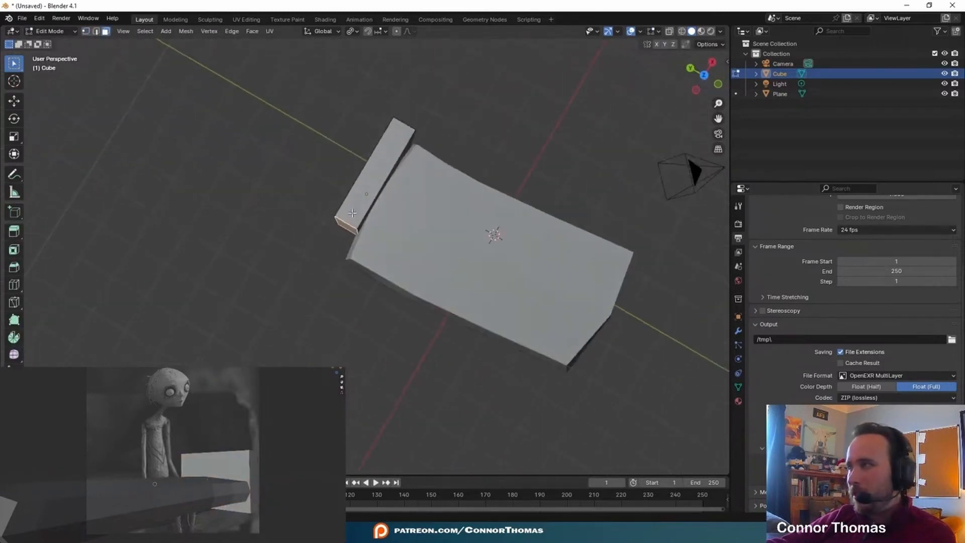
pyautogui.moveTo(390, 185); pyautogui.dragTo(435, 207, button='middle')
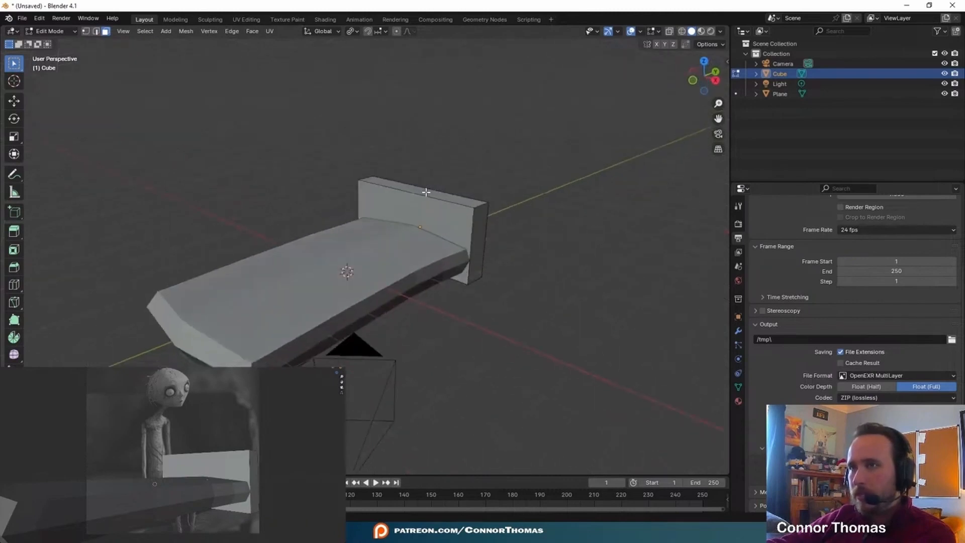
pyautogui.press('g')
pyautogui.press('z')
pyautogui.click(455, 85)
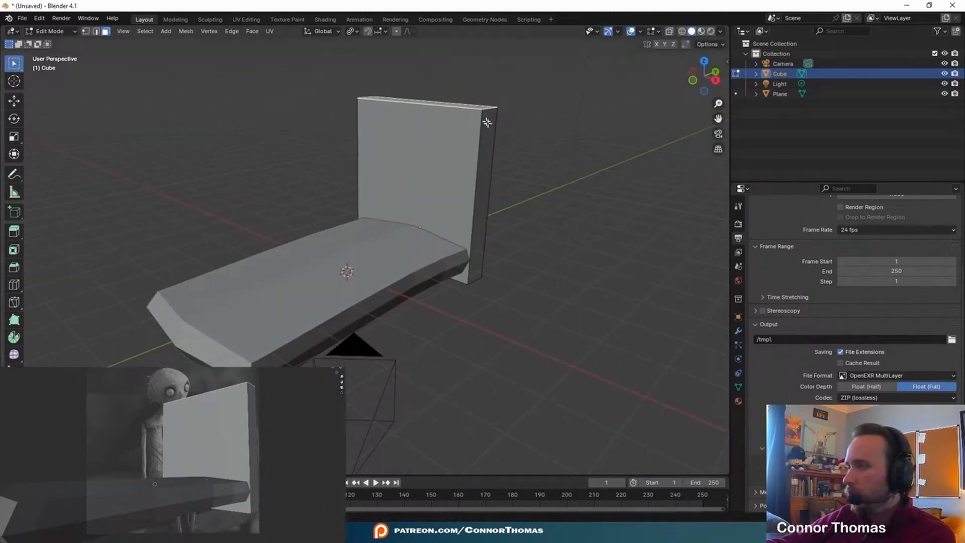
# Add three evenly spaced vertical loop cuts across the headboard.
pyautogui.moveTo(487, 122); pyautogui.dragTo(508, 111, button='middle')
pyautogui.hotkey('ctrl', 'r')
pyautogui.scroll(2, 428, 109)
pyautogui.click(428, 109)
# Lower the headboard's outer top corner edge along Z to shape a rounded top.
pyautogui.click(514, 116)
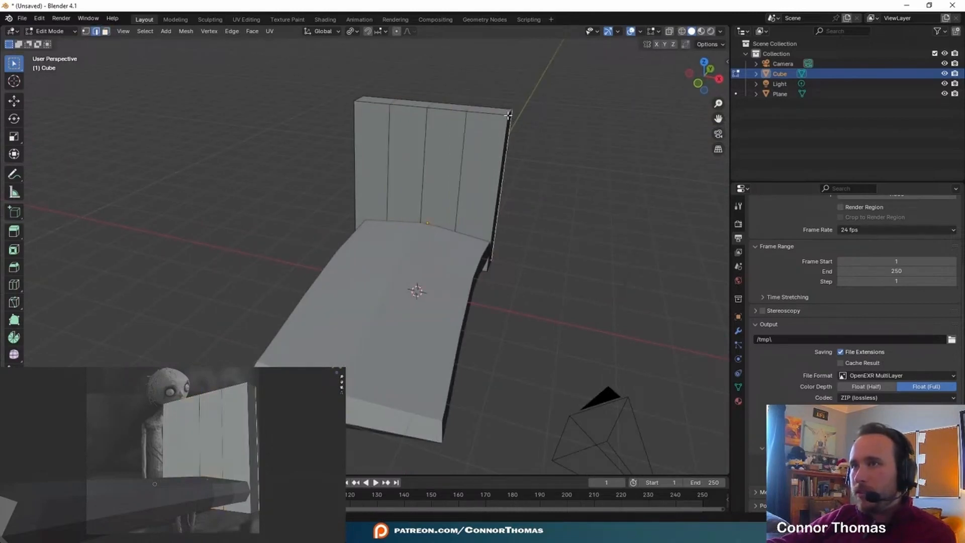
pyautogui.press('g')
pyautogui.press('z')
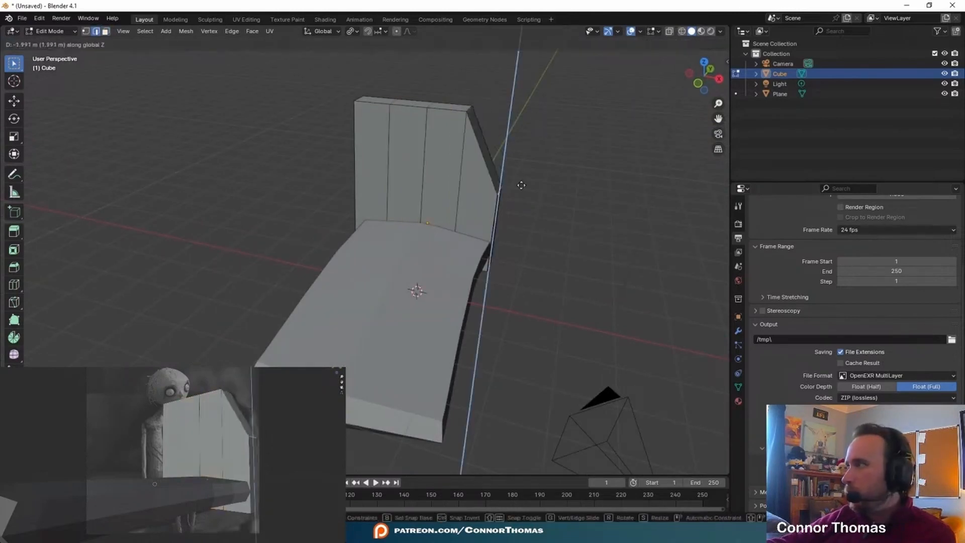
pyautogui.click(523, 166)
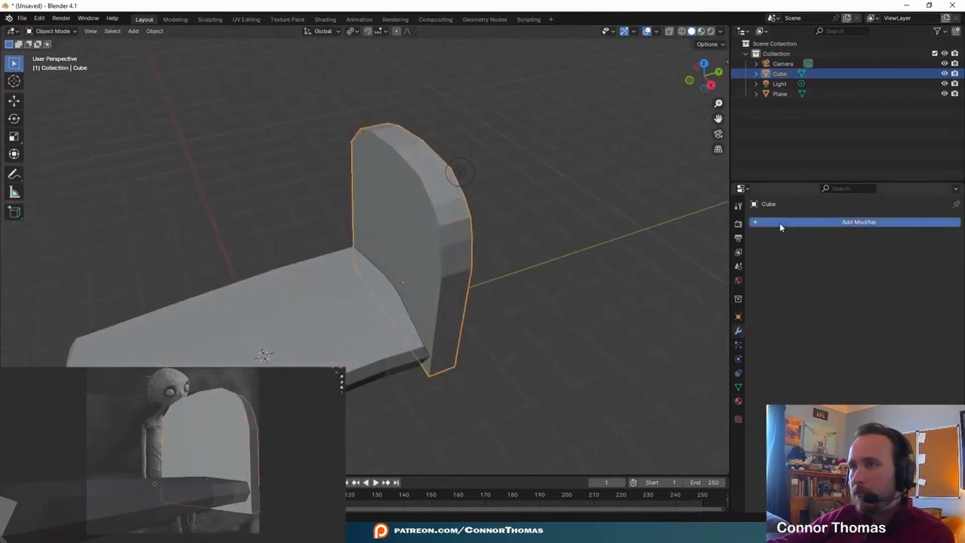
# Add a Bevel modifier to the headboard with an amount of 0.09 m and 13 segments.
pyautogui.click(780, 224)
pyautogui.write('be')
pyautogui.click(775, 243)
pyautogui.moveTo(485, 203); pyautogui.dragTo(484, 197, button='middle')
pyautogui.scroll(3, 485, 197)
pyautogui.moveTo(874, 278)
pyautogui.mouseDown()
pyautogui.moveTo(889, 278)
pyautogui.moveTo(875, 277)
pyautogui.mouseUp()
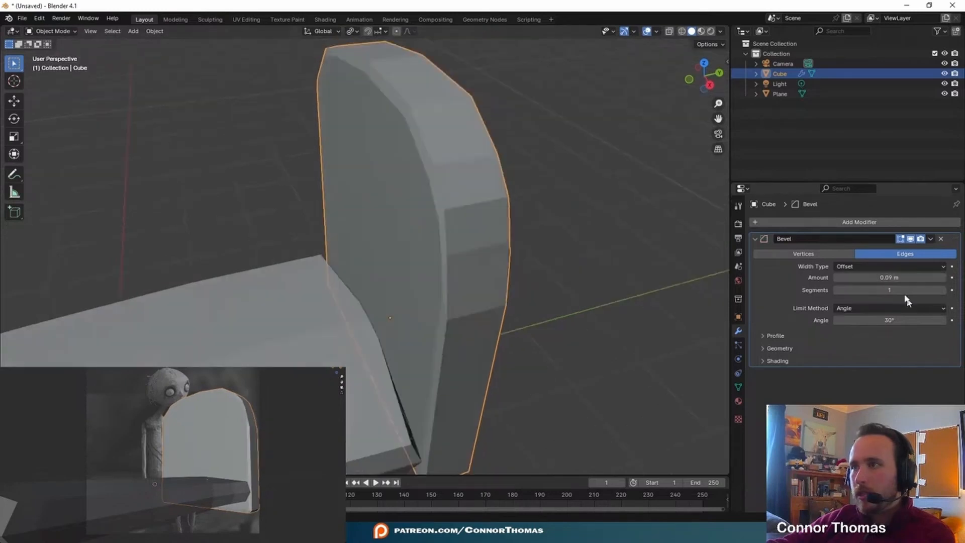
pyautogui.moveTo(890, 290); pyautogui.dragTo(910, 290)
pyautogui.moveTo(477, 215); pyautogui.dragTo(498, 209, button='middle')
# Add a Subdivision Surface modifier to the headboard with two viewport levels.
pyautogui.click(811, 222)
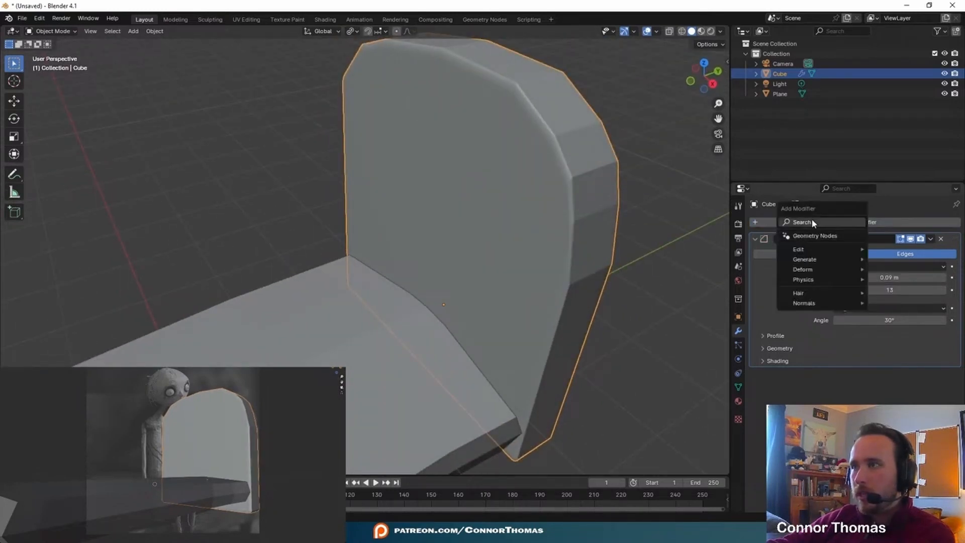
pyautogui.write('s')
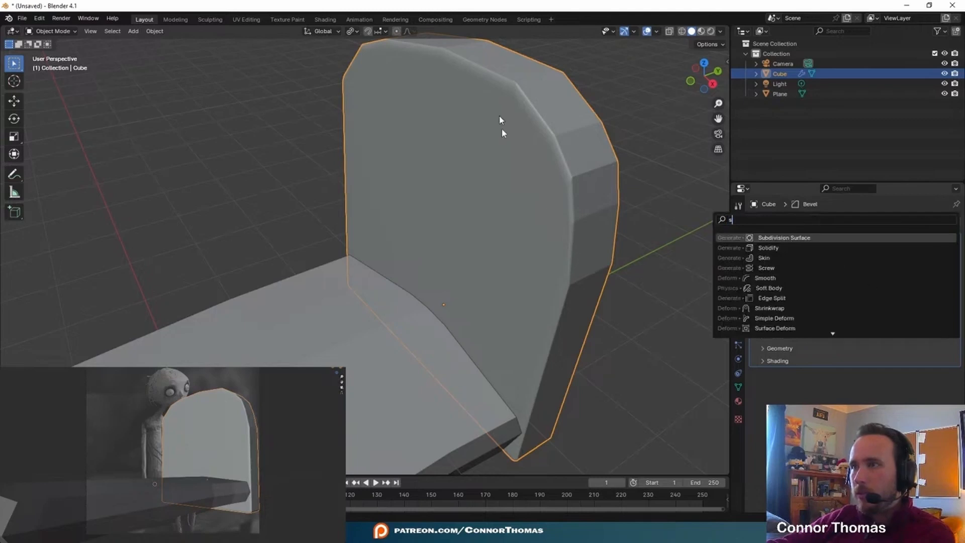
pyautogui.press('Return')
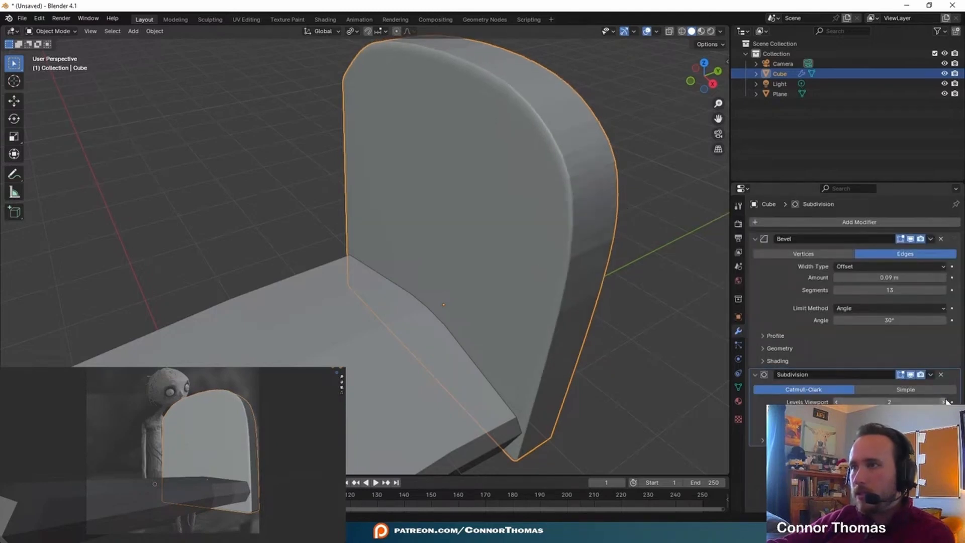
pyautogui.click(654, 319)
pyautogui.moveTo(405, 237); pyautogui.dragTo(435, 243, button='middle')
pyautogui.scroll(-2, 435, 243)
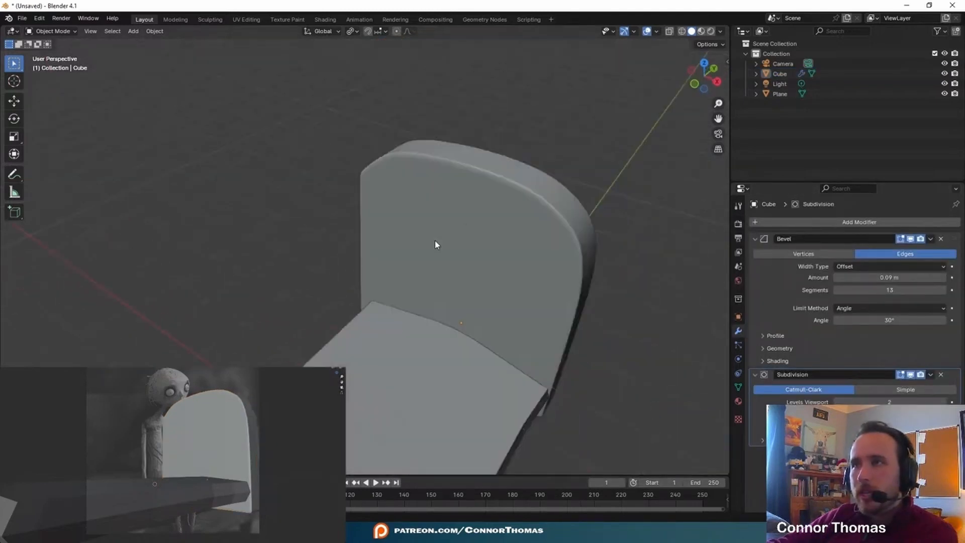
# Add a Displace modifier to the headboard and create a new texture for it.
pyautogui.click(755, 239)
pyautogui.click(755, 253)
pyautogui.click(780, 223)
pyautogui.write('d')
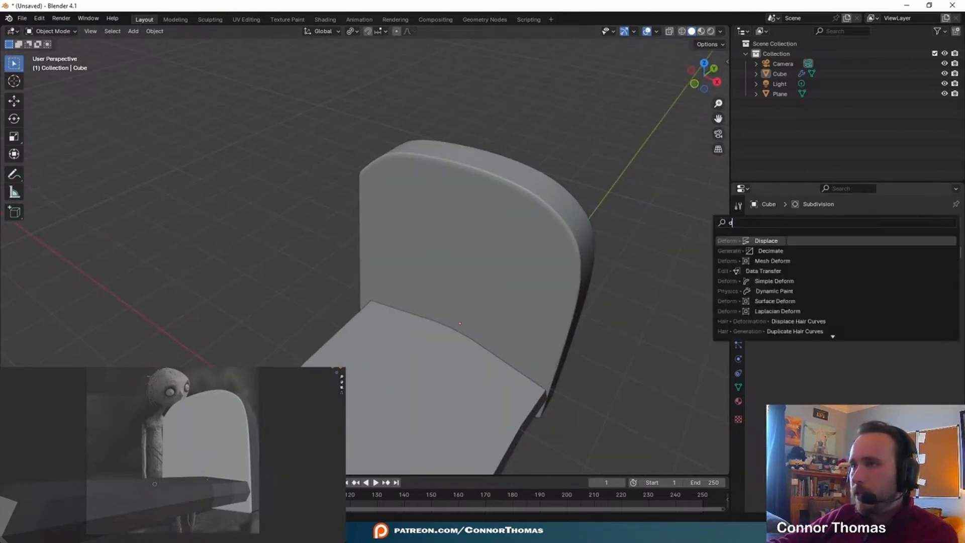
pyautogui.press('Return')
pyautogui.click(833, 281)
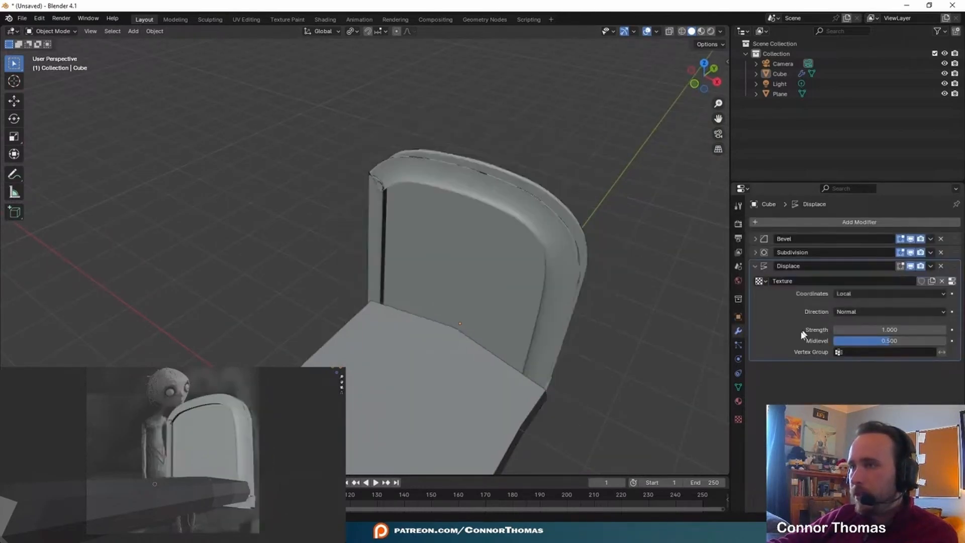
# Change the displacement texture's type to Clouds.
pyautogui.click(738, 419)
pyautogui.click(893, 398)
pyautogui.press('Escape')
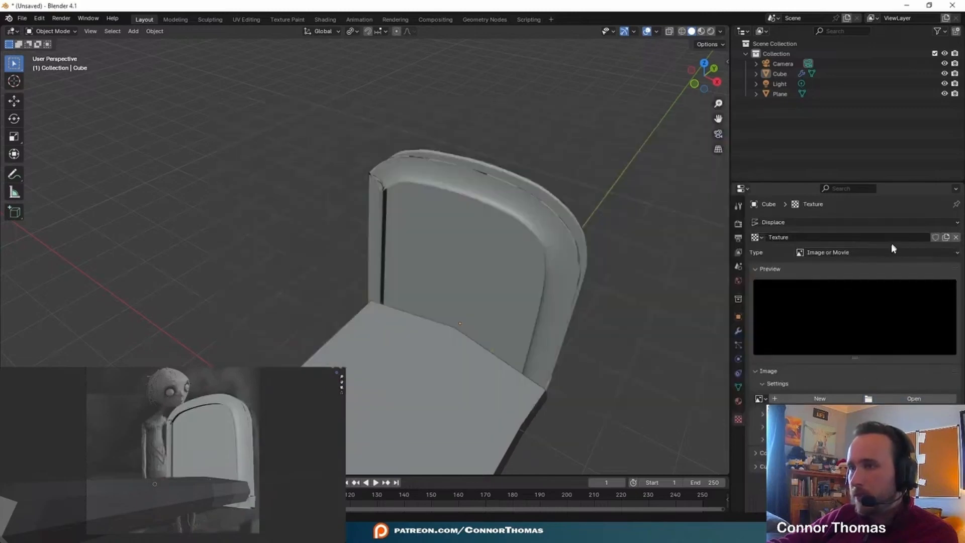
pyautogui.click(885, 252)
pyautogui.click(820, 286)
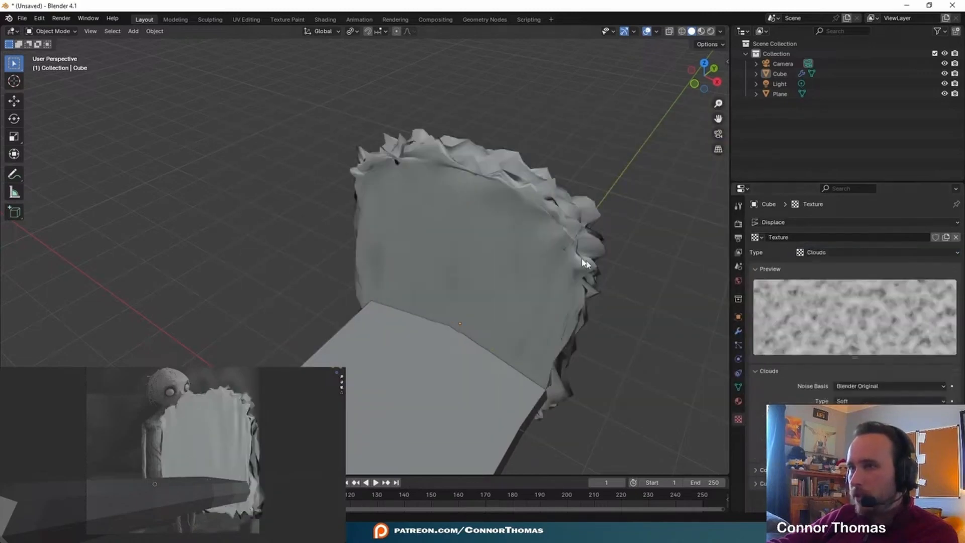
pyautogui.moveTo(585, 263); pyautogui.dragTo(543, 253, button='middle')
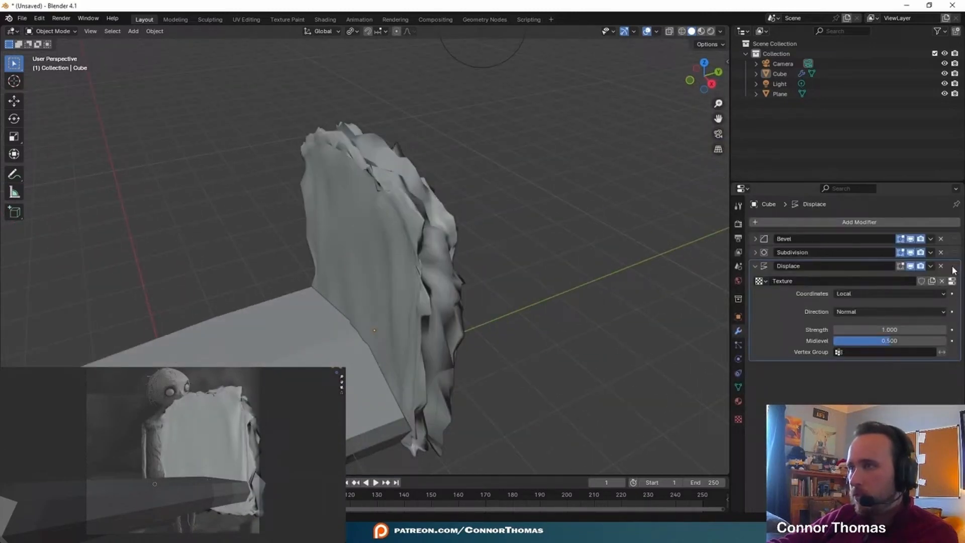
# Move the Displace modifier to the top of the headboard's modifier stack and set its strength to 0.5.
pyautogui.moveTo(952, 267); pyautogui.dragTo(945, 246)
pyautogui.moveTo(454, 266); pyautogui.dragTo(443, 237, button='middle')
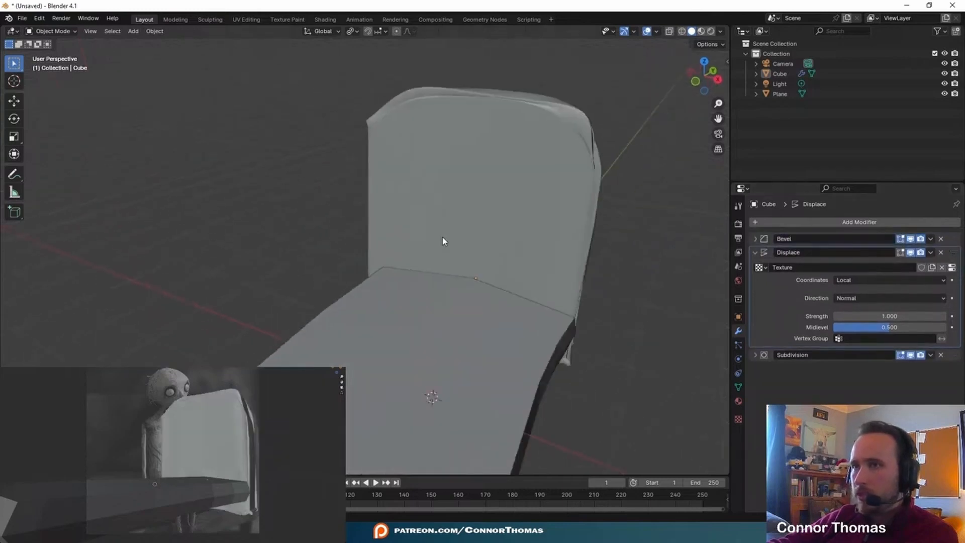
pyautogui.moveTo(442, 237); pyautogui.dragTo(538, 176, button='middle')
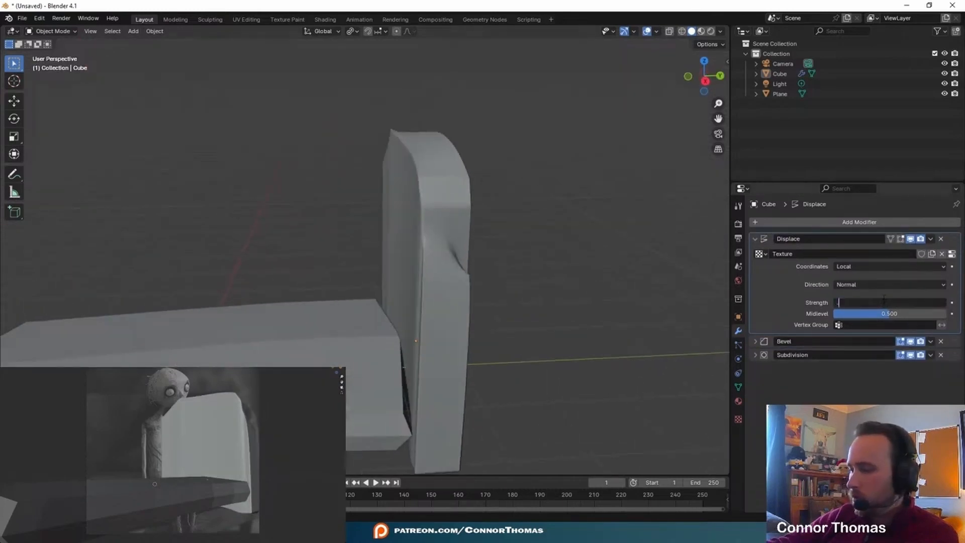
pyautogui.write('0.1')
pyautogui.press('Return')
pyautogui.moveTo(382, 245); pyautogui.dragTo(478, 215, button='middle')
# Add a second Subdivision Surface modifier at the top of the headboard's stack and set the Displace strength to 0.2.
pyautogui.click(804, 223)
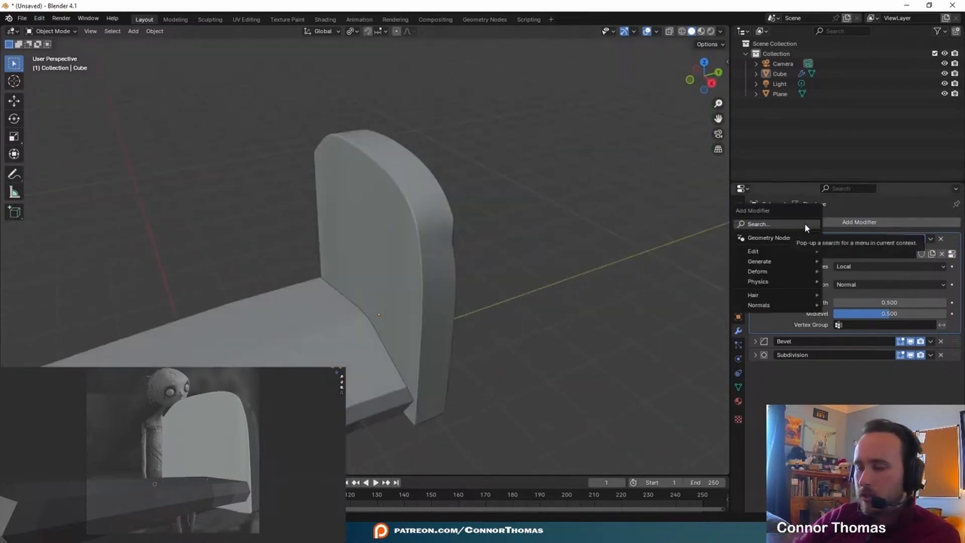
pyautogui.click(805, 225)
pyautogui.write('sub')
pyautogui.press('Return')
pyautogui.moveTo(955, 369); pyautogui.dragTo(905, 211)
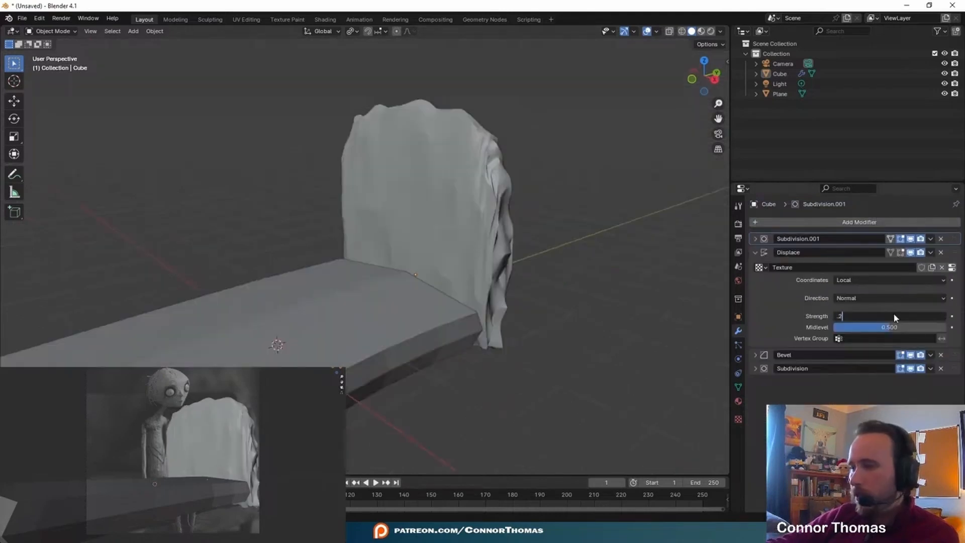
pyautogui.moveTo(436, 161); pyautogui.dragTo(463, 217, button='middle')
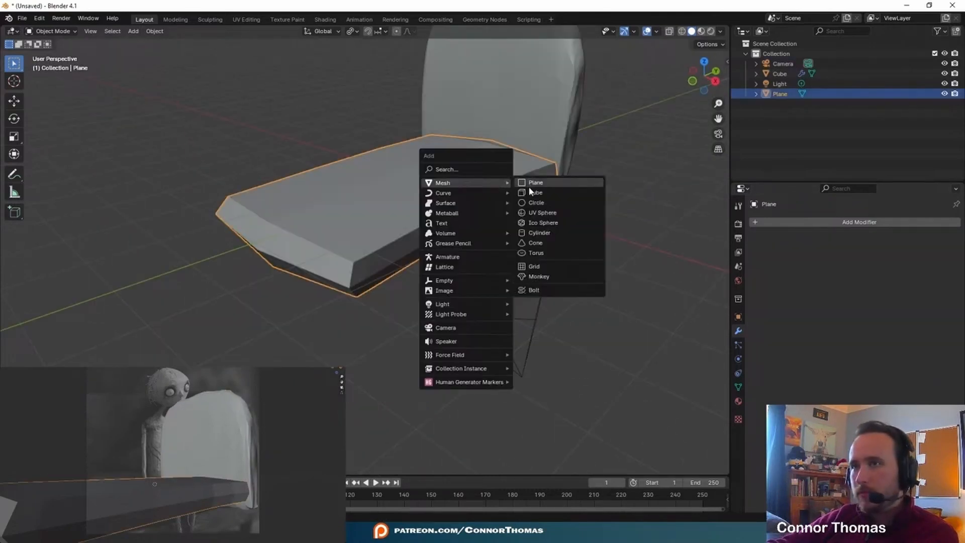
# Add a cube at the middle of the bed and flatten it along Z into a low block.
pyautogui.click(534, 192)
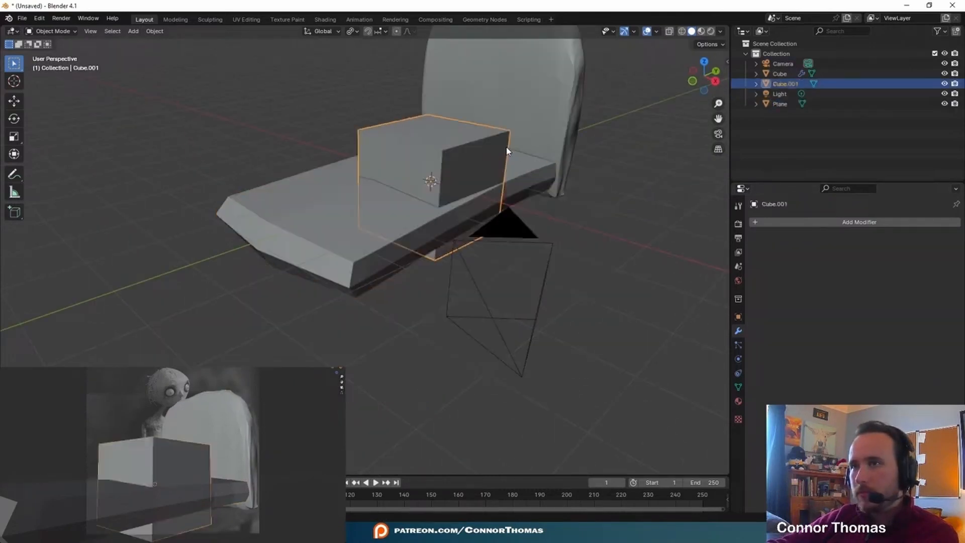
pyautogui.press('g')
pyautogui.click(489, 199)
pyautogui.moveTo(489, 196); pyautogui.dragTo(524, 172, button='middle')
pyautogui.press('s')
pyautogui.press('z')
pyautogui.click(478, 200)
# Move the flattened block along Z to sit directly beneath the bed slab.
pyautogui.press('g')
pyautogui.press('y')
pyautogui.press('z')
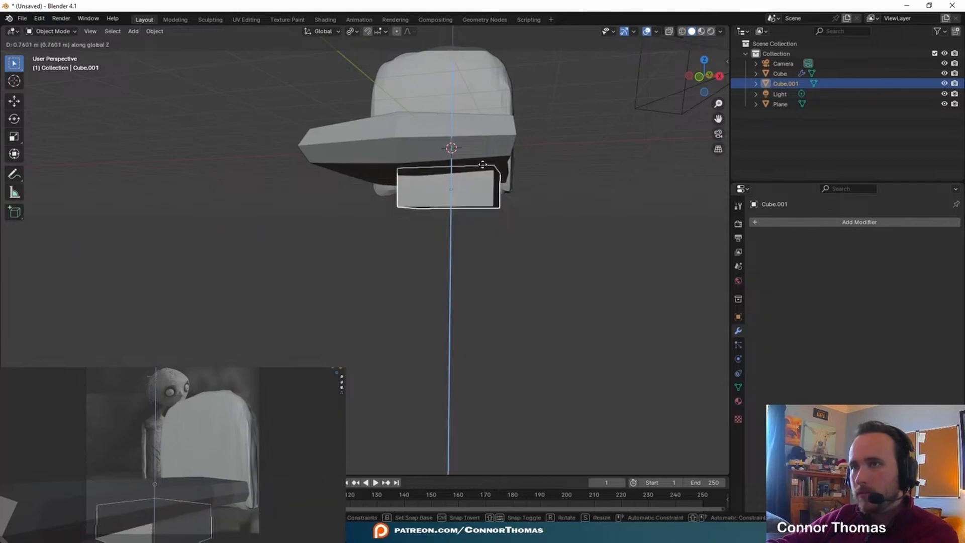
pyautogui.click(495, 164)
pyautogui.moveTo(504, 155); pyautogui.dragTo(498, 164, button='middle')
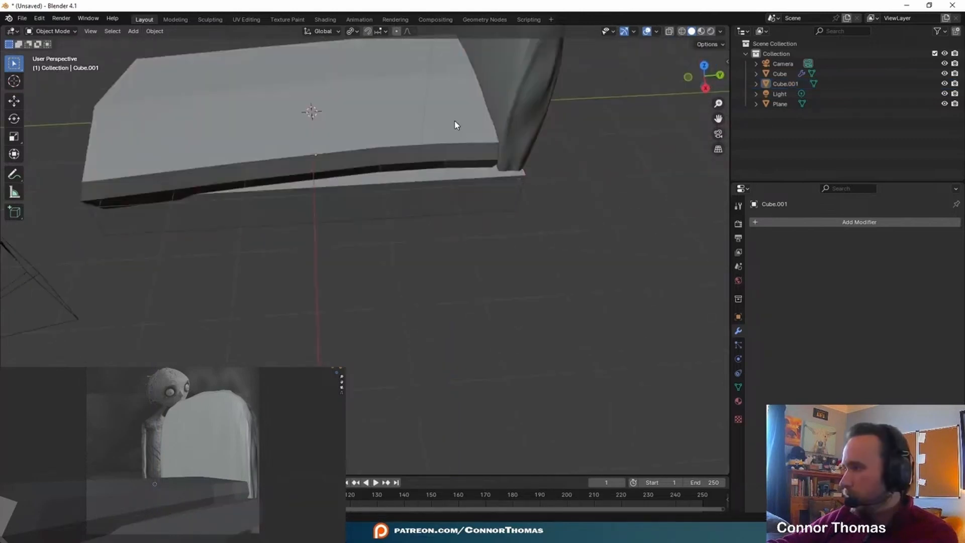
# Scale the selected face of the block under the bed and shift it along Z to fit against the slab.
pyautogui.moveTo(341, 169); pyautogui.dragTo(382, 145, button='middle')
pyautogui.press('Tab')
pyautogui.click(283, 197)
pyautogui.press('s')
pyautogui.click(387, 199)
pyautogui.press('g')
pyautogui.press('z')
pyautogui.click(385, 202)
pyautogui.click(446, 111)
pyautogui.press('Tab')
# Load dust_04.png from the SurfaceImperfections1 folder as the image for the bed base's displacement texture.
pyautogui.moveTo(446, 112); pyautogui.dragTo(454, 228, button='middle')
pyautogui.scroll(-5, 517, 199)
pyautogui.scroll(3, 519, 253)
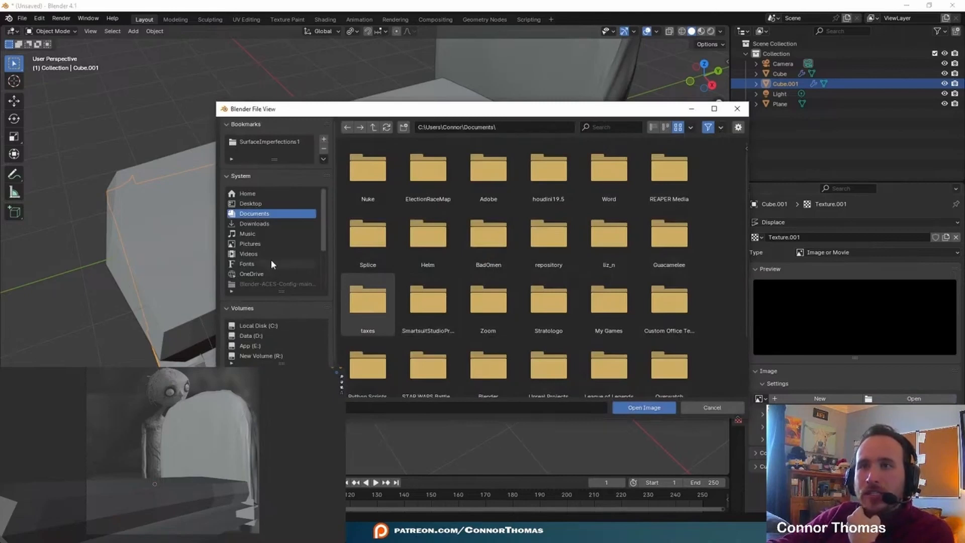
pyautogui.click(253, 142)
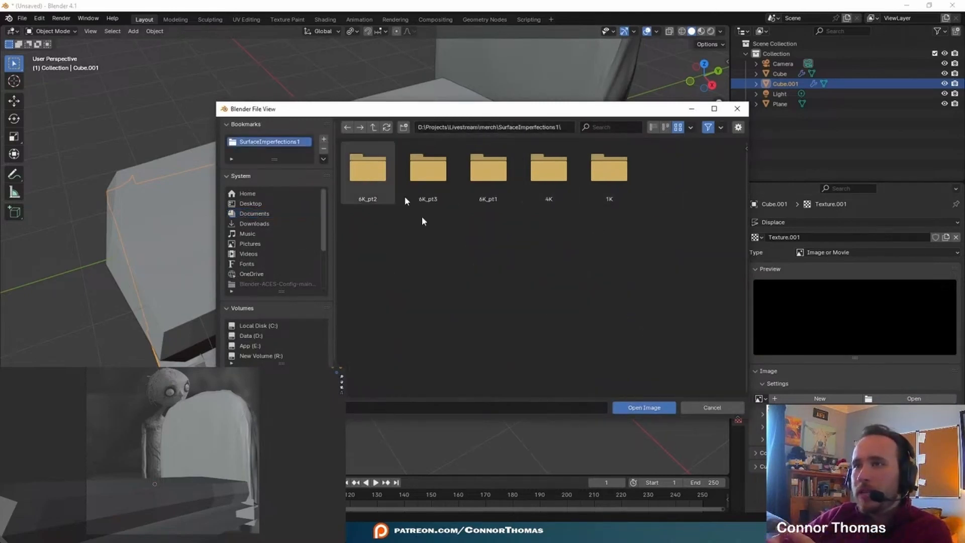
pyautogui.doubleClick(521, 152)
pyautogui.doubleClick(514, 240)
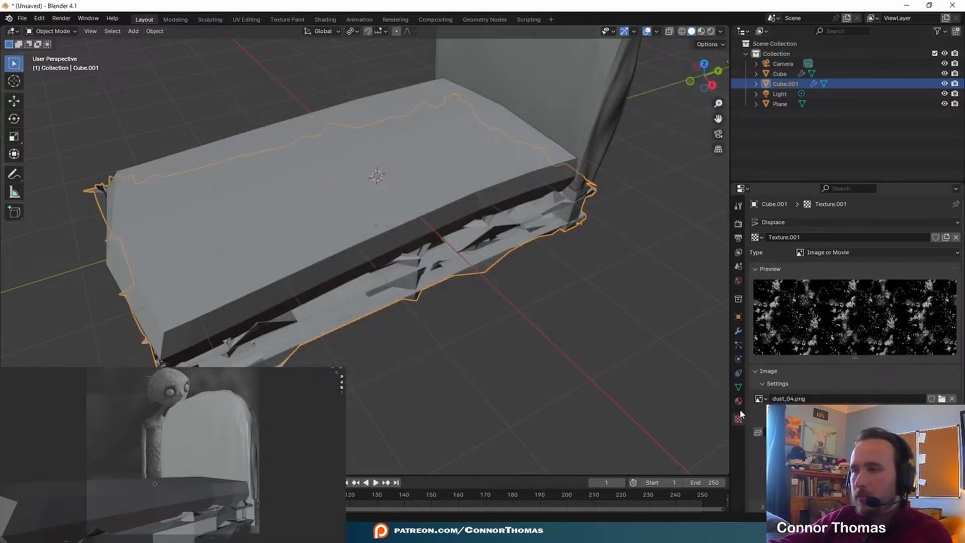
# Set the bed base's Displace strength to 0.01.
pyautogui.click(737, 329)
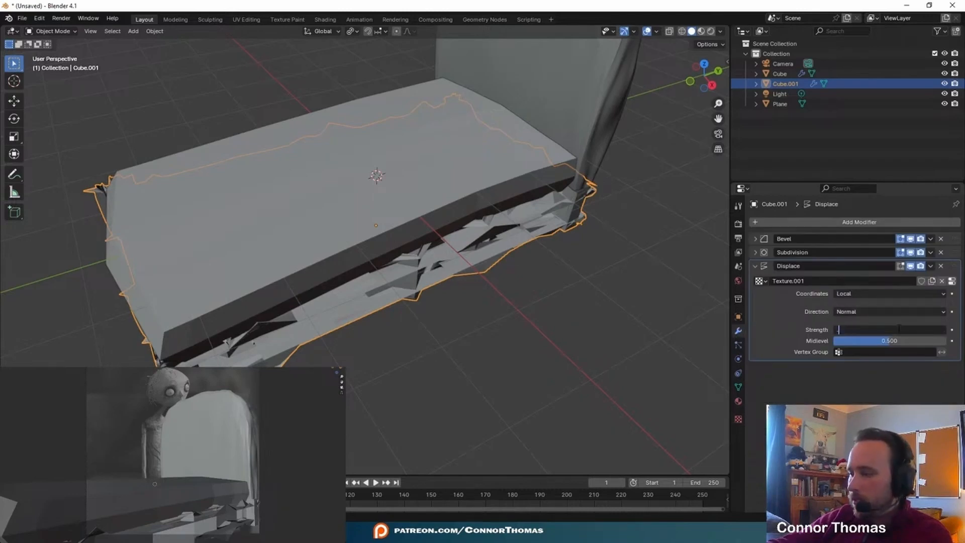
pyautogui.write('0.01')
pyautogui.press('Return')
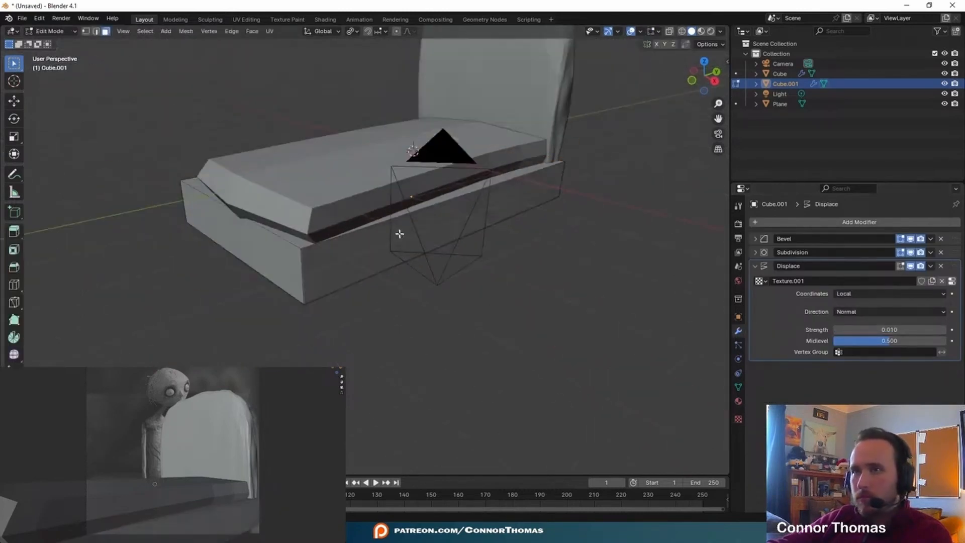
# Unwrap all faces of the bed base and return to Object Mode.
pyautogui.press('Tab')
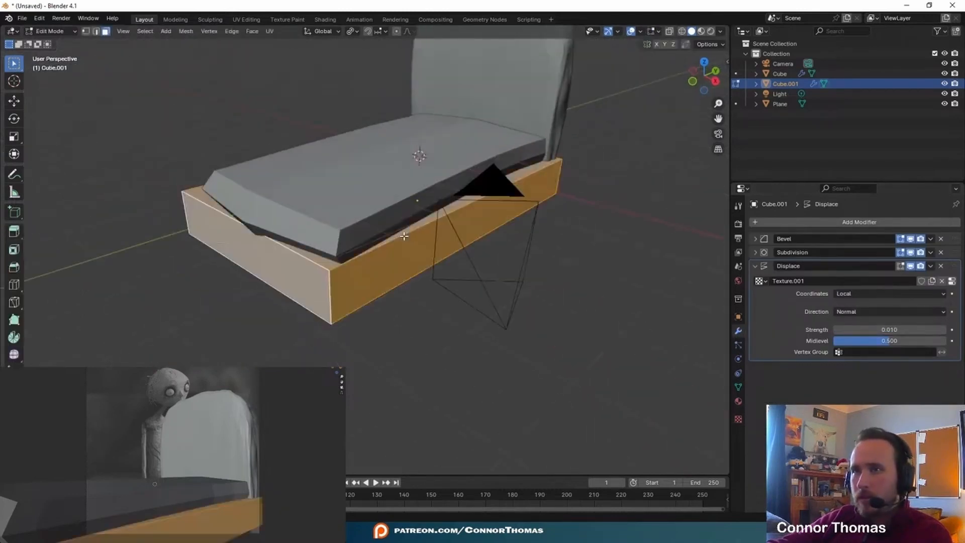
pyautogui.press('u')
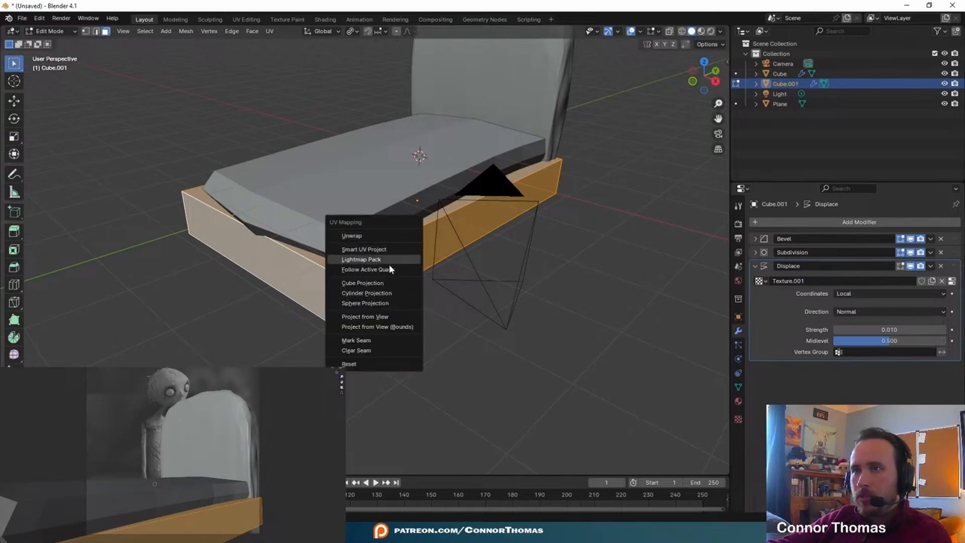
pyautogui.click(388, 236)
pyautogui.moveTo(388, 235); pyautogui.dragTo(397, 236, button='middle')
pyautogui.press('Tab')
# Set the strength of the bed base's Displace modifier to -0.05.
pyautogui.scroll(10, 435, 288)
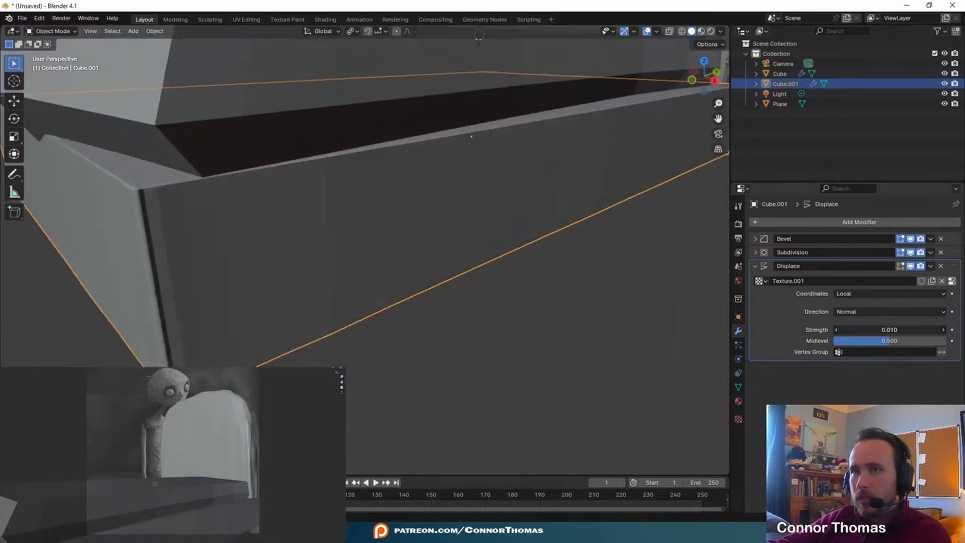
pyautogui.moveTo(889, 330); pyautogui.dragTo(880, 329)
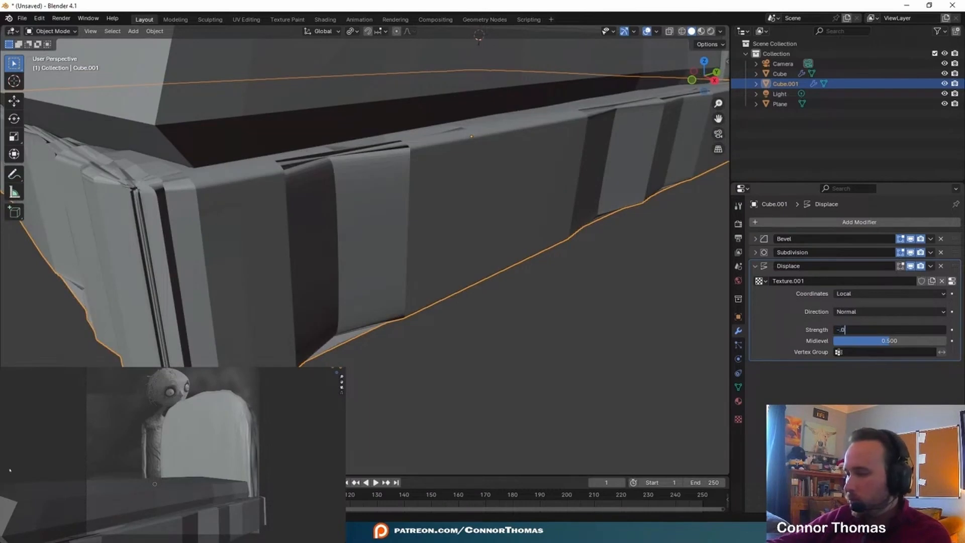
pyautogui.press('Return')
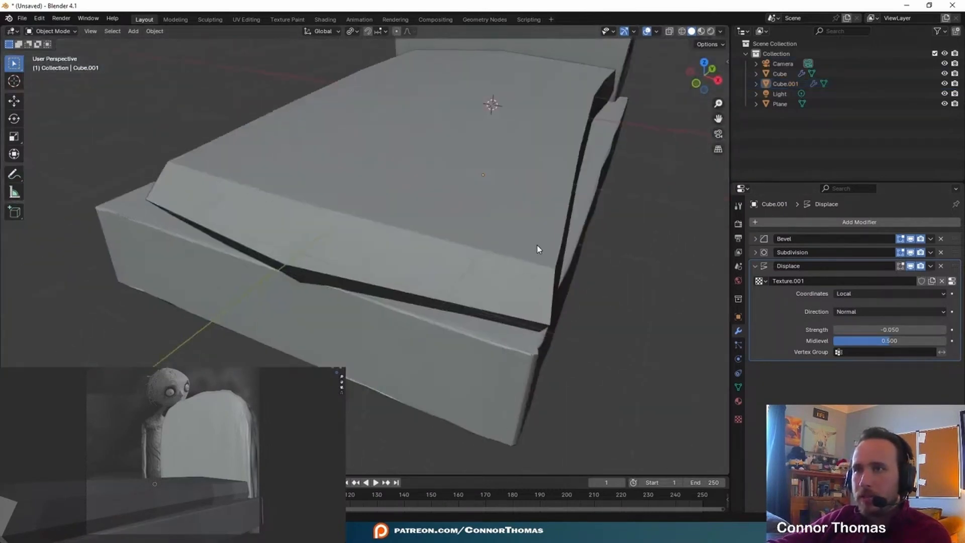
# Select the mattress and shade it smooth.
pyautogui.scroll(2, 537, 248)
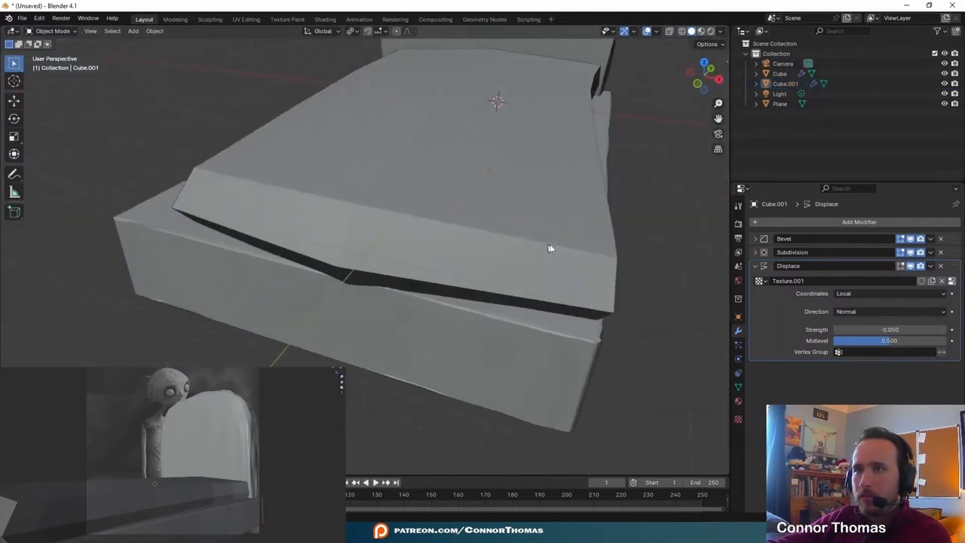
pyautogui.moveTo(550, 247); pyautogui.dragTo(608, 246, button='middle')
pyautogui.click(447, 164)
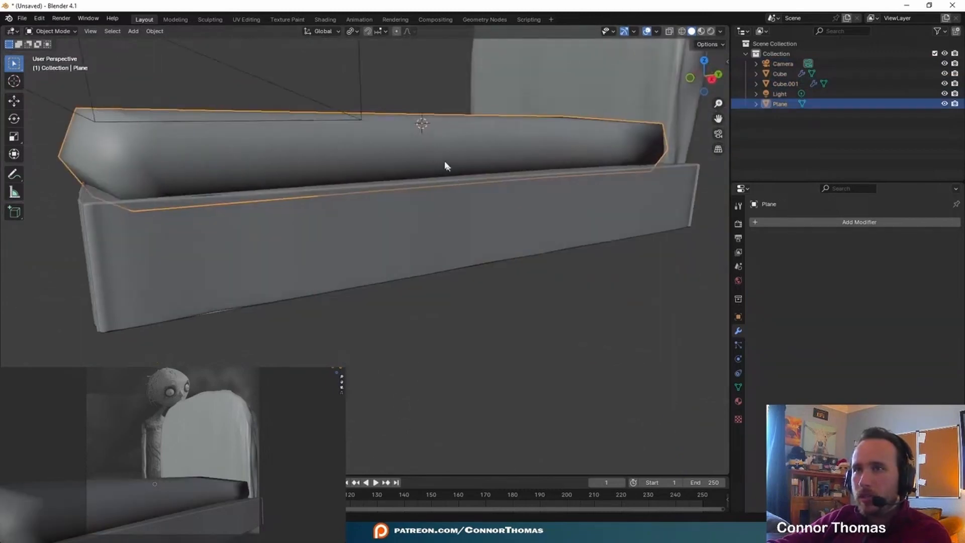
pyautogui.scroll(1, 446, 164)
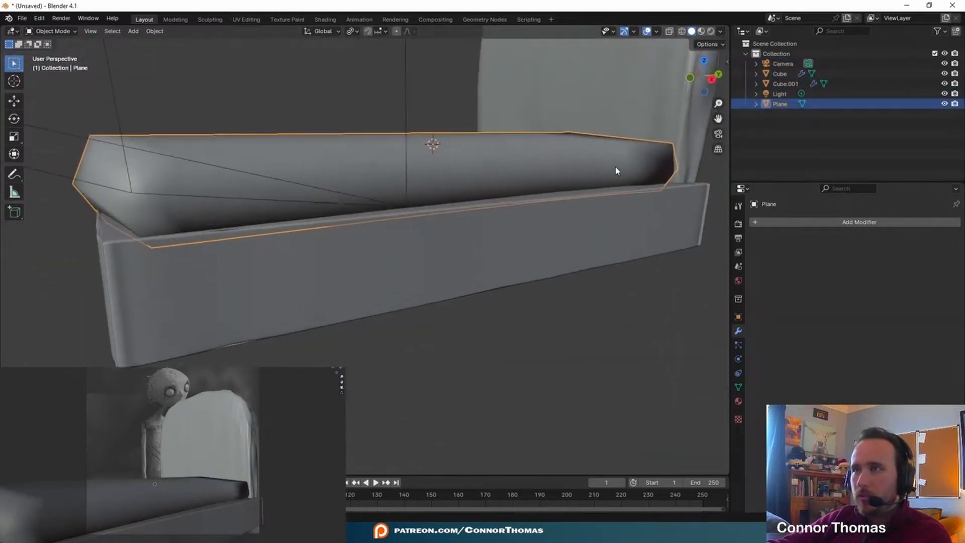
# Add a Multiresolution modifier to the mattress and subdivide it to level 3.
pyautogui.click(816, 222)
pyautogui.write('s')
pyautogui.press('BackSpace')
pyautogui.write('mult')
pyautogui.press('Return')
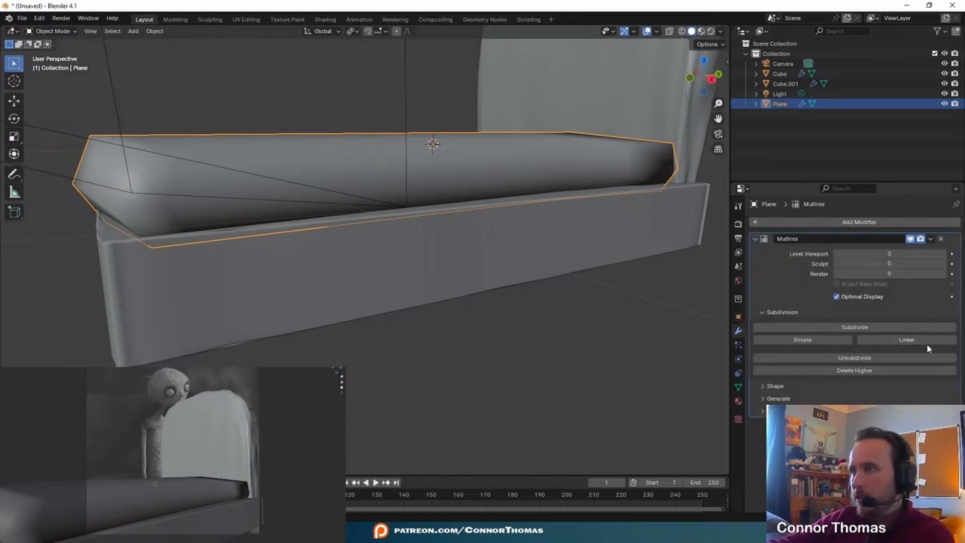
pyautogui.click(889, 328)
pyautogui.click(888, 328)
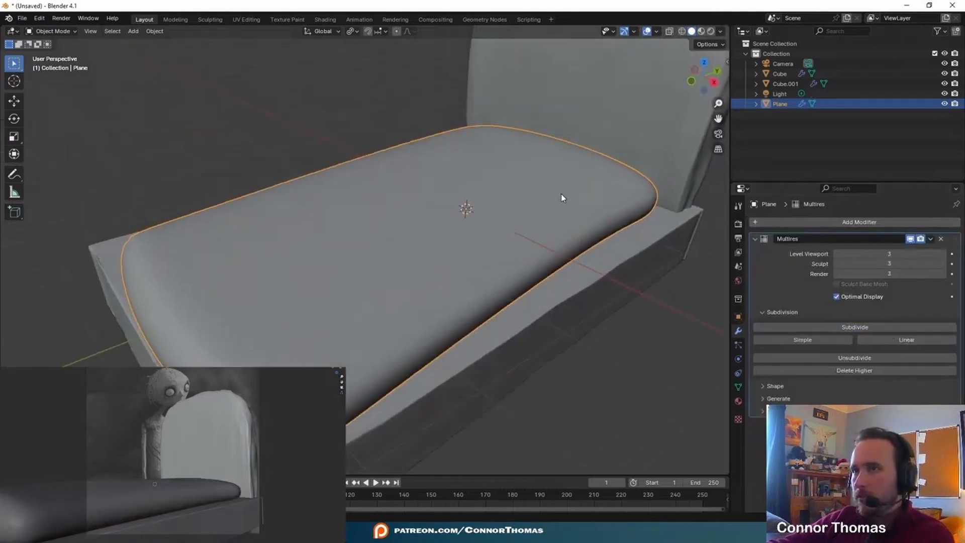
pyautogui.moveTo(561, 194); pyautogui.dragTo(578, 243, button='middle')
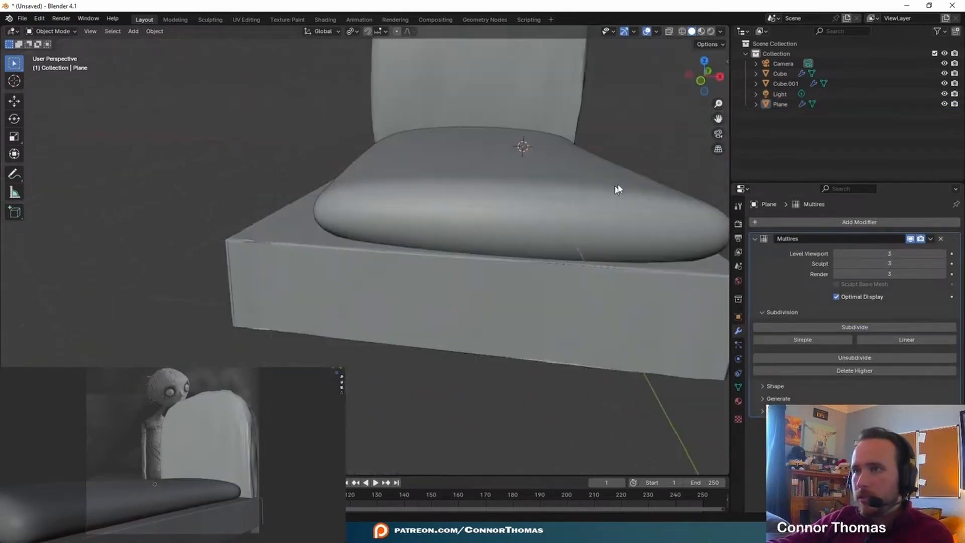
pyautogui.moveTo(616, 189); pyautogui.dragTo(560, 189, button='middle')
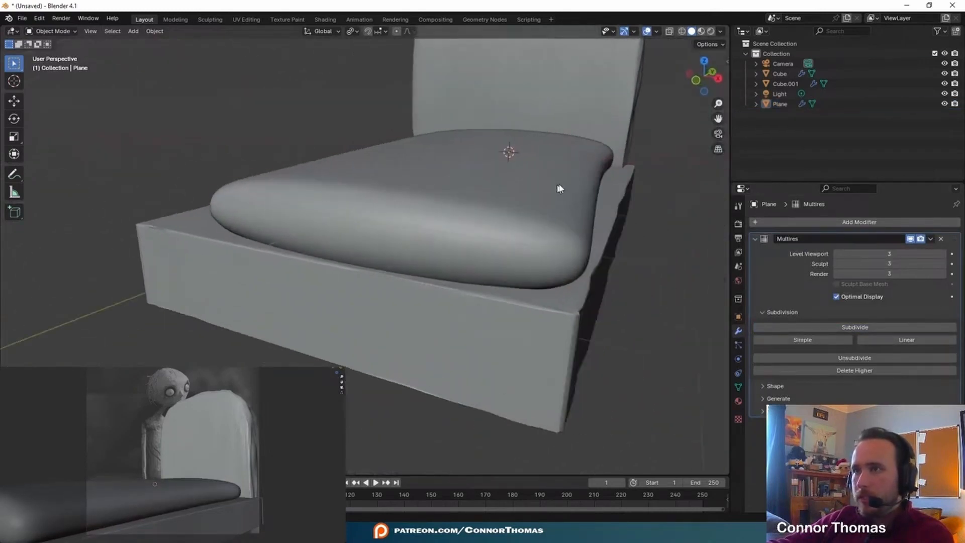
pyautogui.click(560, 188)
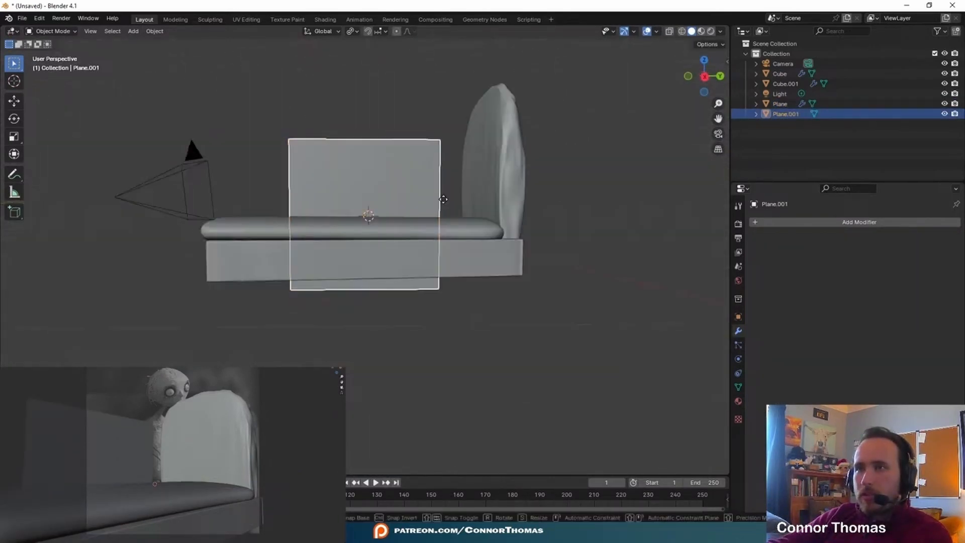
# Raise the upright plane beside the bed along Z so it stands as a side wall.
pyautogui.press('g')
pyautogui.press('z')
pyautogui.click(443, 166)
pyautogui.moveTo(442, 165); pyautogui.dragTo(448, 160, button='middle')
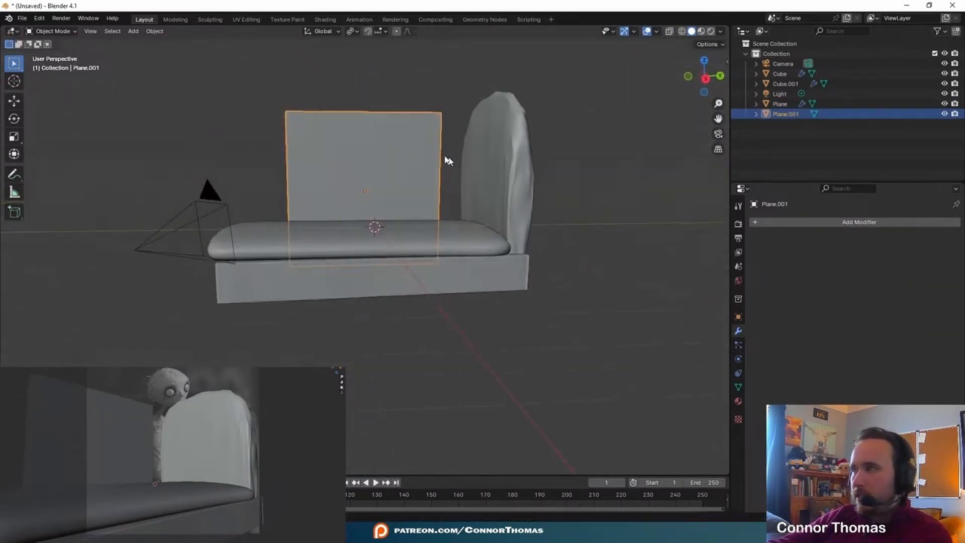
pyautogui.moveTo(387, 129); pyautogui.dragTo(508, 188, button='middle')
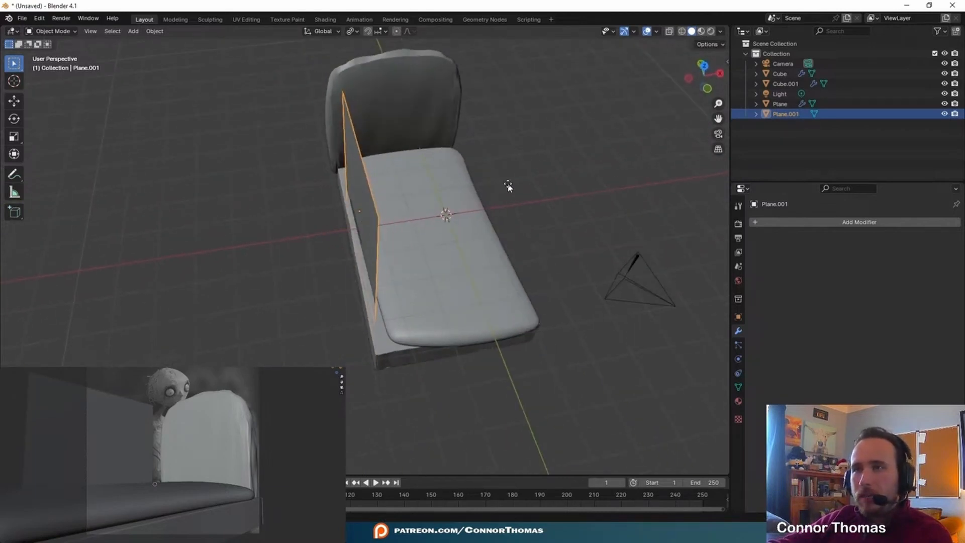
# Shift the side wall along Y and extend its end edge along Y to just behind the headboard.
pyautogui.press('g')
pyautogui.press('y')
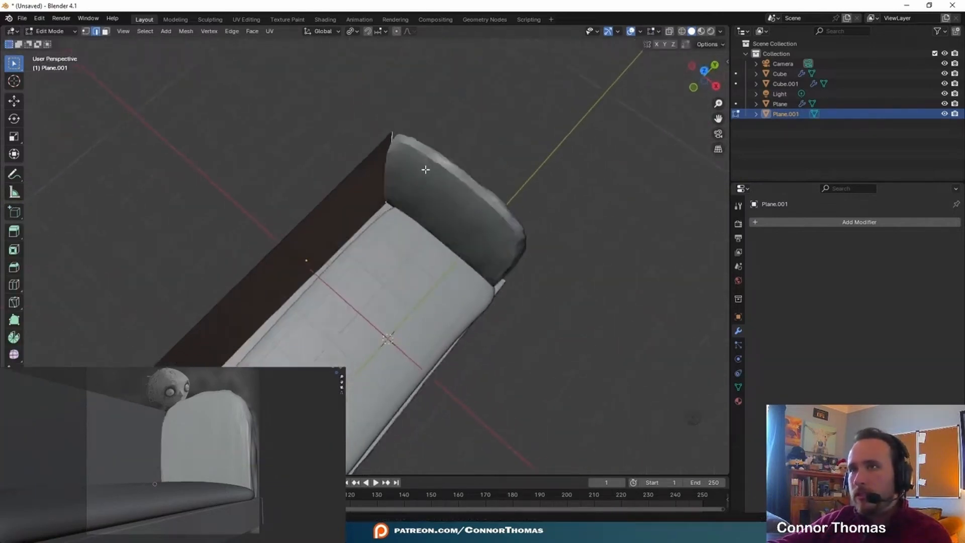
pyautogui.press('g')
pyautogui.press('y')
pyautogui.moveTo(426, 170); pyautogui.dragTo(459, 168, button='middle')
pyautogui.click(431, 172)
# Extrude the side wall's end edge along X to form a back wall and adjust it along Y behind the headboard.
pyautogui.press('e')
pyautogui.press('x')
pyautogui.click(578, 318)
pyautogui.press('y')
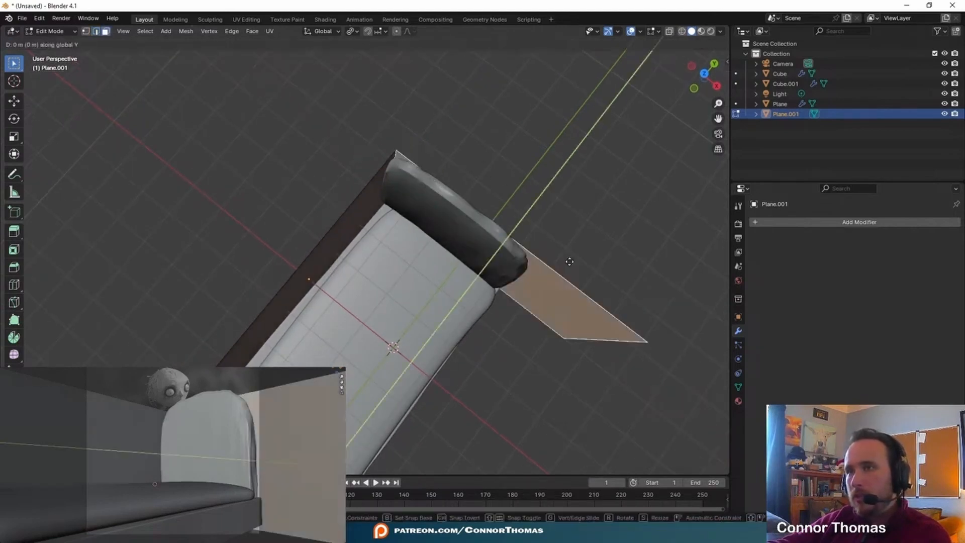
pyautogui.click(572, 260)
# Raise the top edges of both walls about 2.3 m along Z.
pyautogui.moveTo(572, 261); pyautogui.dragTo(521, 208, button='middle')
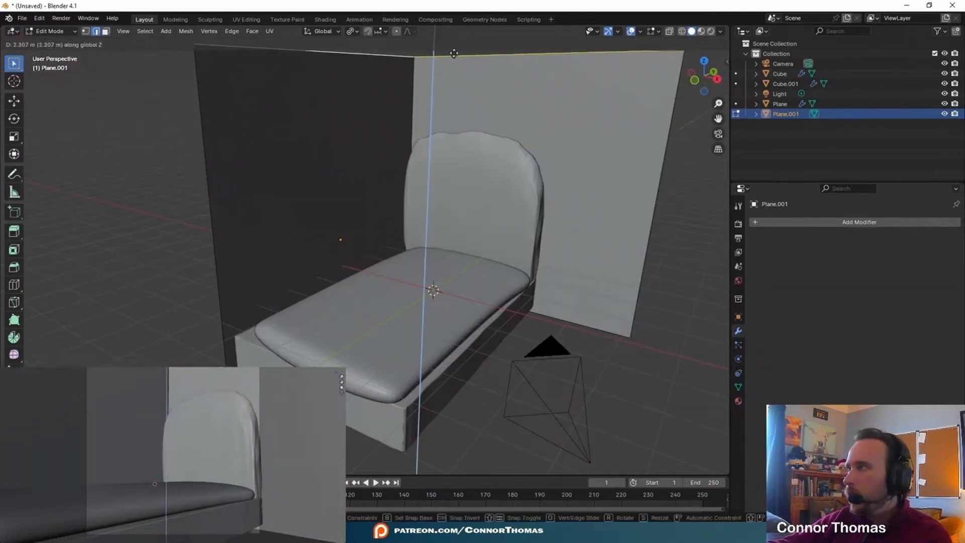
pyautogui.click(454, 51)
pyautogui.moveTo(435, 82); pyautogui.dragTo(468, 172, button='middle')
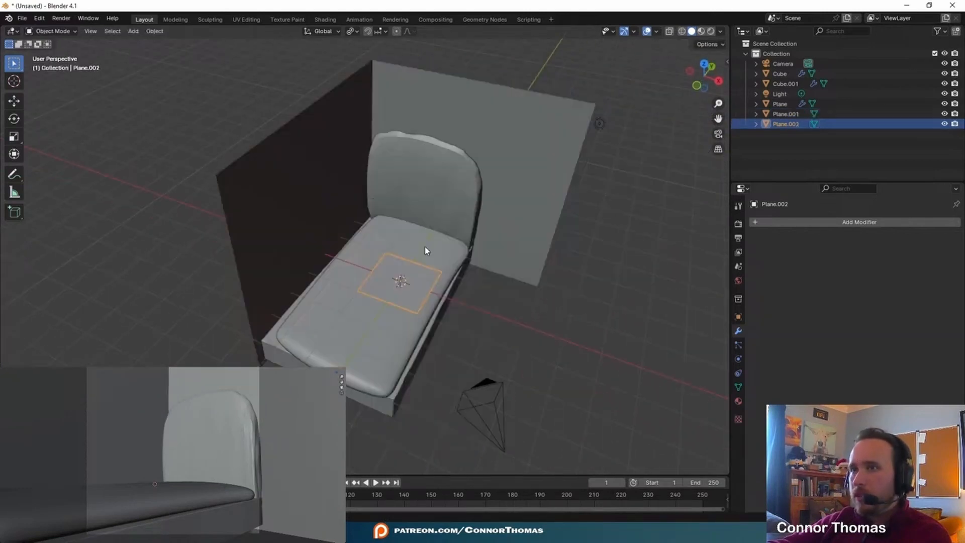
# Move the new horizontal plane up along Z from the mattress to the height of the wall tops.
pyautogui.press('g')
pyautogui.press('z')
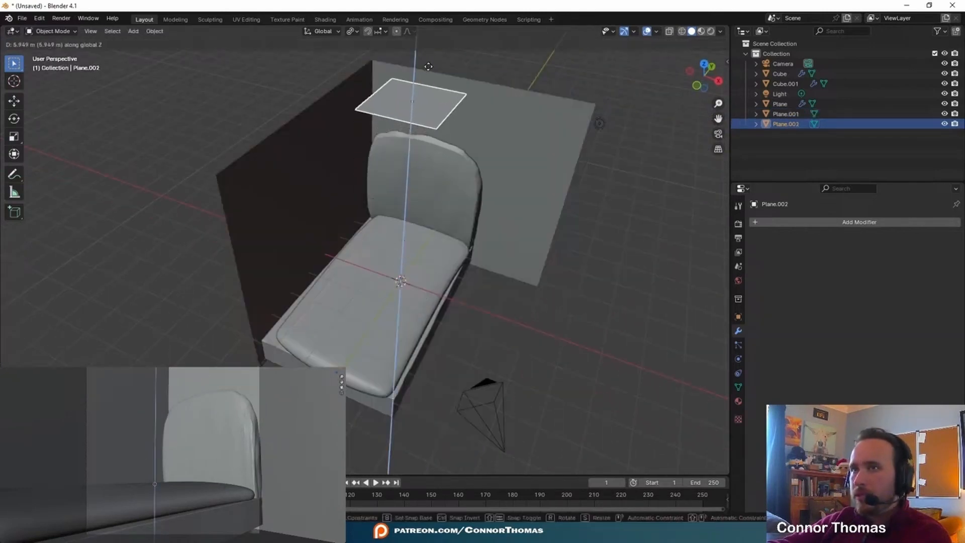
pyautogui.click(465, 145)
pyautogui.moveTo(472, 152); pyautogui.dragTo(418, 181, button='middle')
# Scale up the ceiling plane and shift it along Y until it covers the bed and both walls.
pyautogui.press('s')
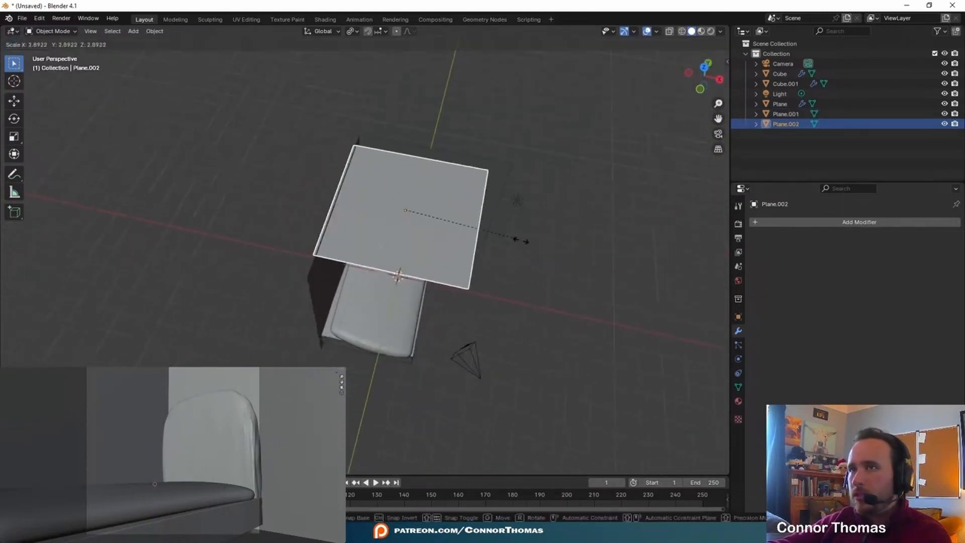
pyautogui.click(528, 240)
pyautogui.moveTo(459, 207); pyautogui.dragTo(453, 238, button='middle')
pyautogui.press('g')
pyautogui.press('y')
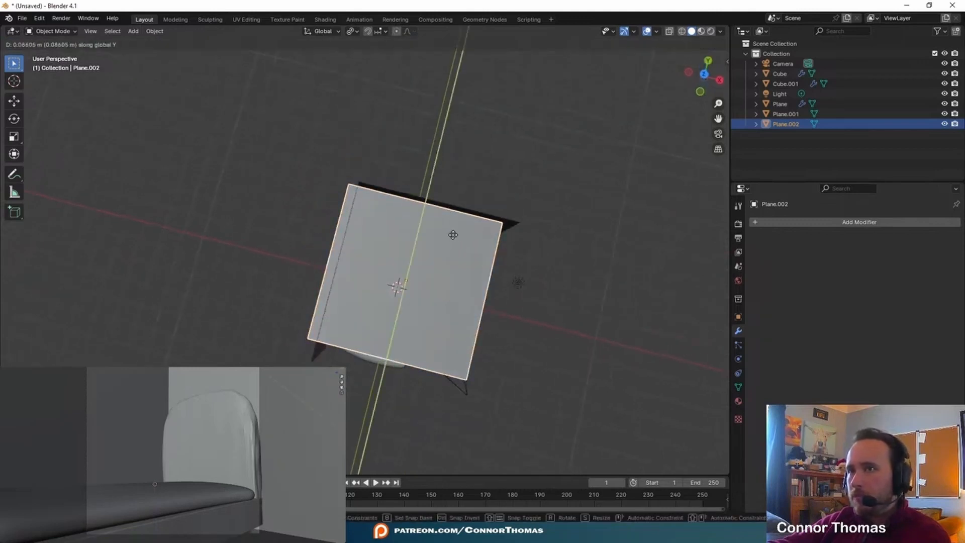
pyautogui.click(453, 228)
pyautogui.press('s')
pyautogui.click(467, 240)
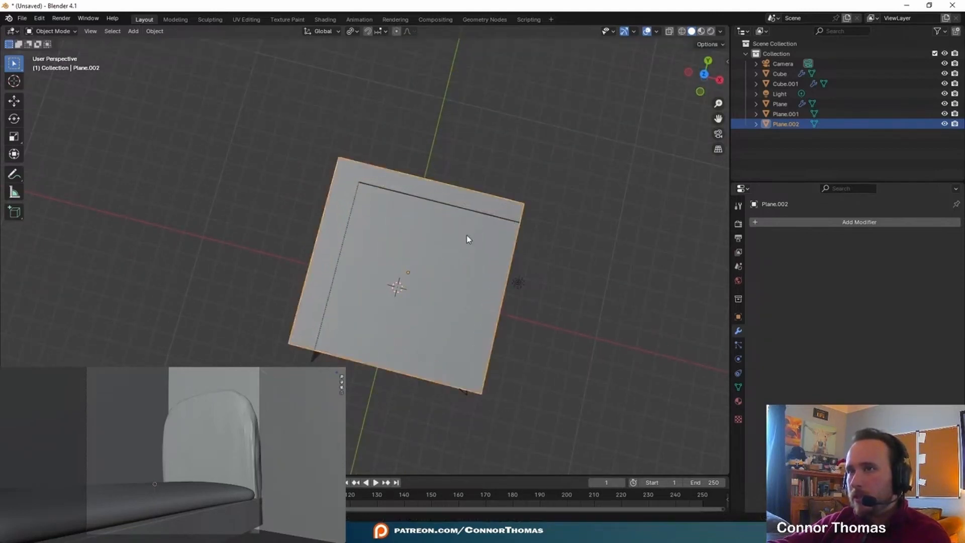
# Shift the ceiling plane along X into line with the walls and delete the scene's light.
pyautogui.press('KP_7')
pyautogui.moveTo(466, 234); pyautogui.dragTo(478, 202, button='middle')
pyautogui.click(476, 214)
pyautogui.click(475, 214)
pyautogui.press('x')
pyautogui.click(472, 211)
pyautogui.moveTo(465, 282); pyautogui.dragTo(441, 243, button='middle')
# Select the ceiling plane and rename it roof.
pyautogui.click(378, 146)
pyautogui.doubleClick(787, 116)
pyautogui.write('roof')
pyautogui.press('Return')
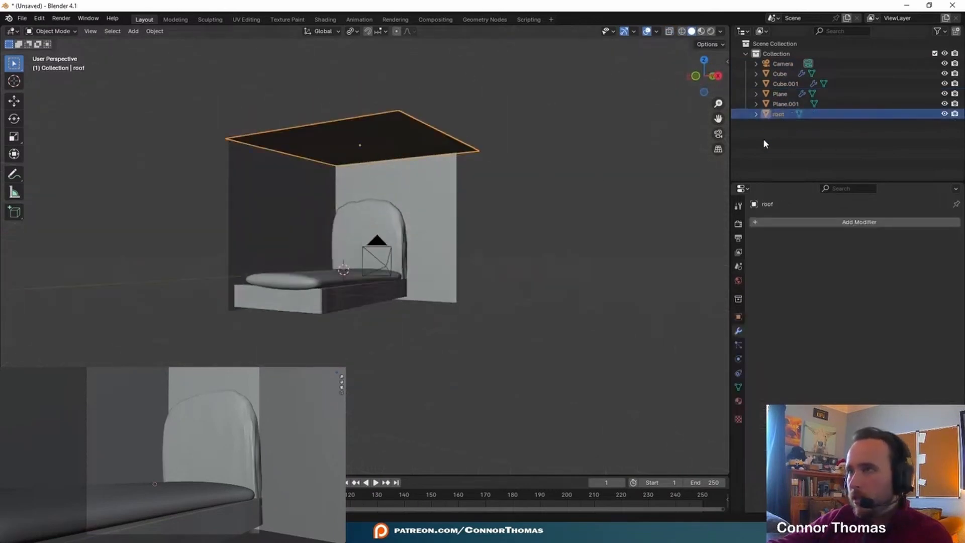
# Create a collection named Lighting and put the roof object in it.
pyautogui.doubleClick(778, 124)
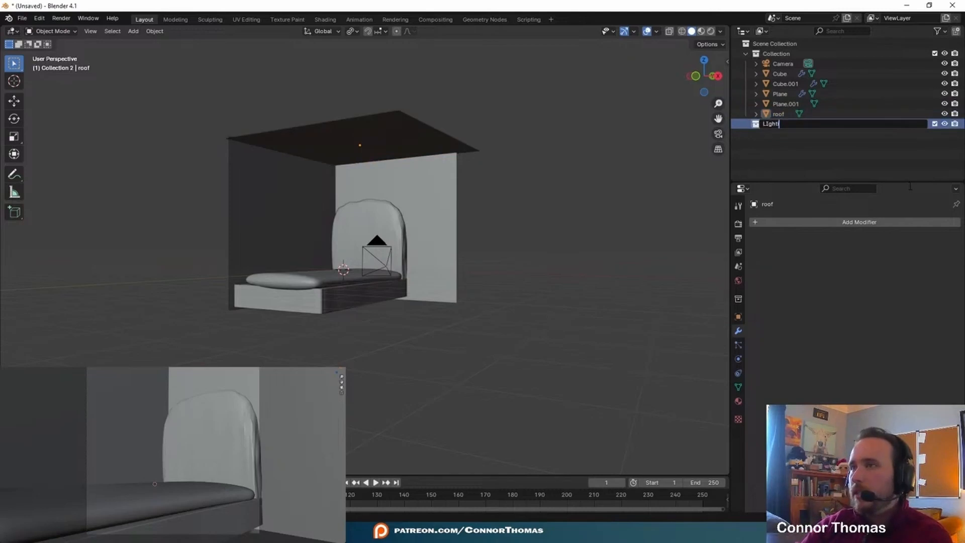
pyautogui.write('Lighting')
pyautogui.press('Return')
pyautogui.moveTo(778, 114); pyautogui.dragTo(774, 124)
# Rename the roof's collection as Flag.
pyautogui.doubleClick(775, 114)
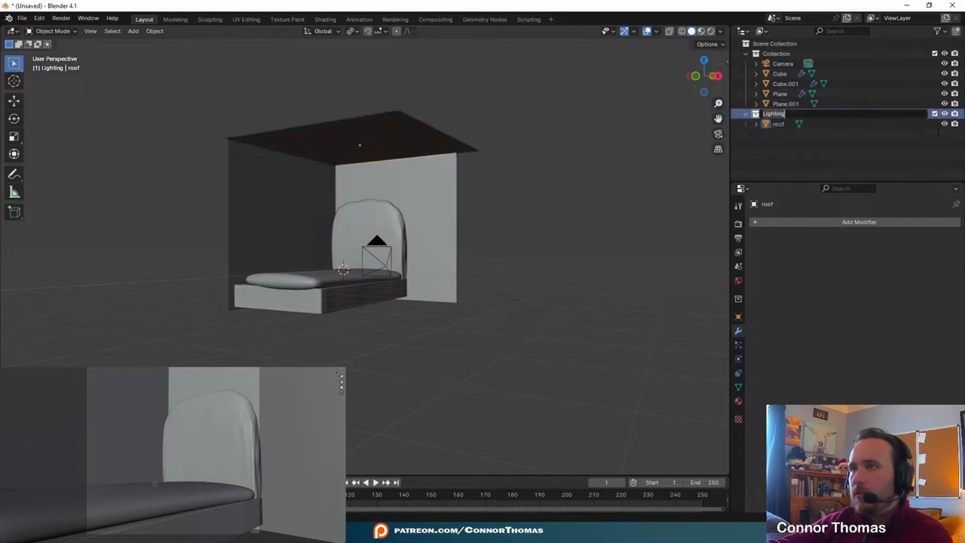
pyautogui.write('Flag')
pyautogui.press('Return')
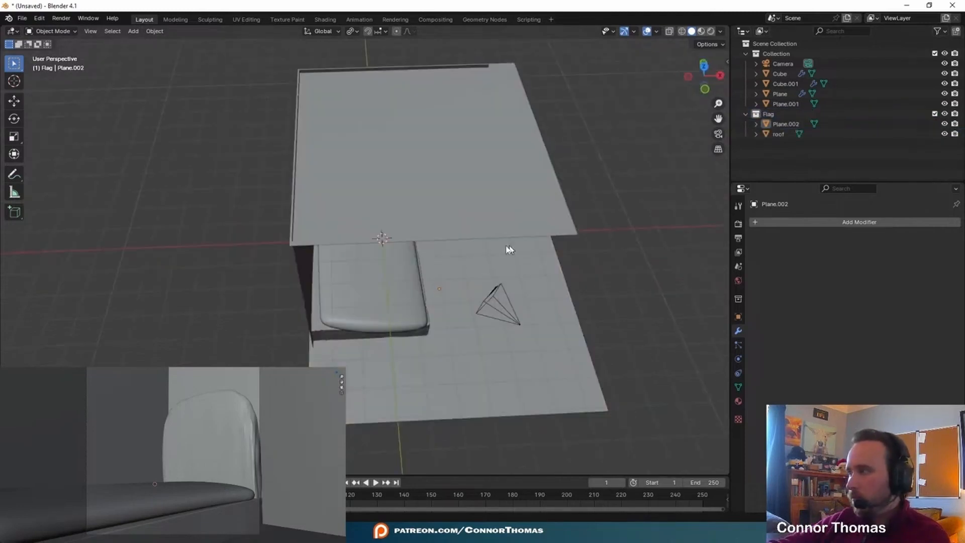
# Move the floor plane from the Flag collection into the collection that holds the bed and walls.
pyautogui.moveTo(509, 249); pyautogui.dragTo(436, 218, button='middle')
pyautogui.click(482, 330)
pyautogui.moveTo(785, 124); pyautogui.dragTo(776, 69)
# Rename the collection holding the bed, walls and floor as Layout.
pyautogui.click(770, 56)
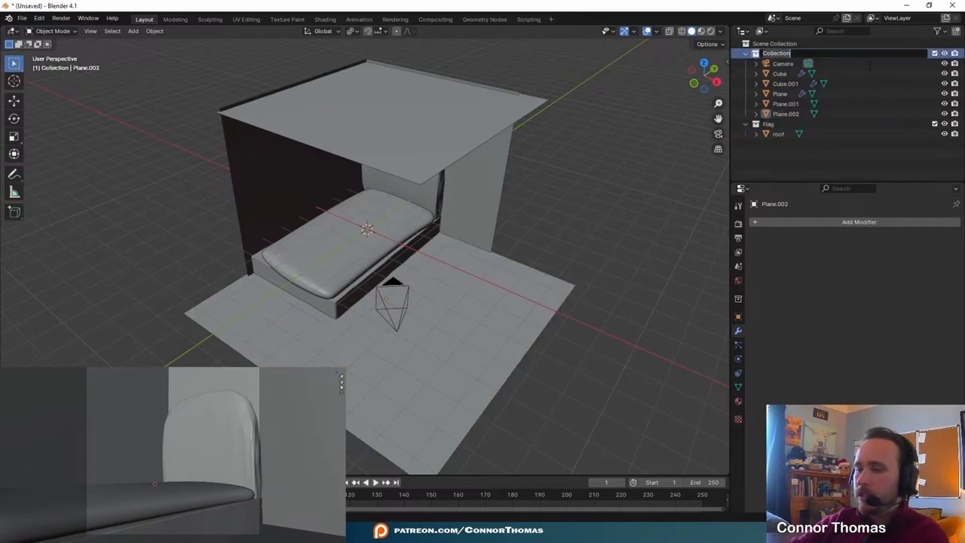
pyautogui.write('Layout')
pyautogui.press('Return')
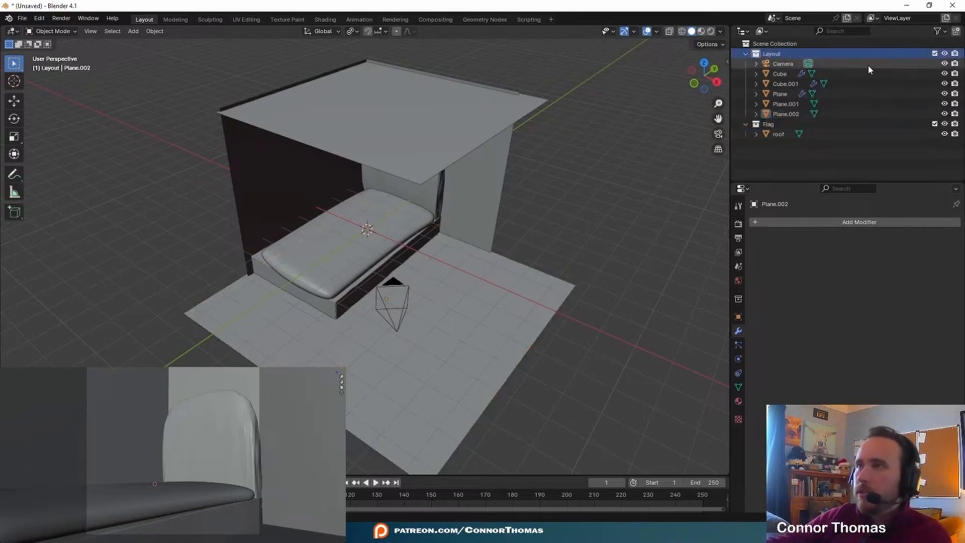
# Create a collection named Camera and move the camera object into it.
pyautogui.rightClick(771, 170)
pyautogui.click(771, 168)
pyautogui.doubleClick(799, 144)
pyautogui.write('Camera')
pyautogui.press('Return')
pyautogui.click(786, 66)
pyautogui.moveTo(770, 129); pyautogui.dragTo(773, 144)
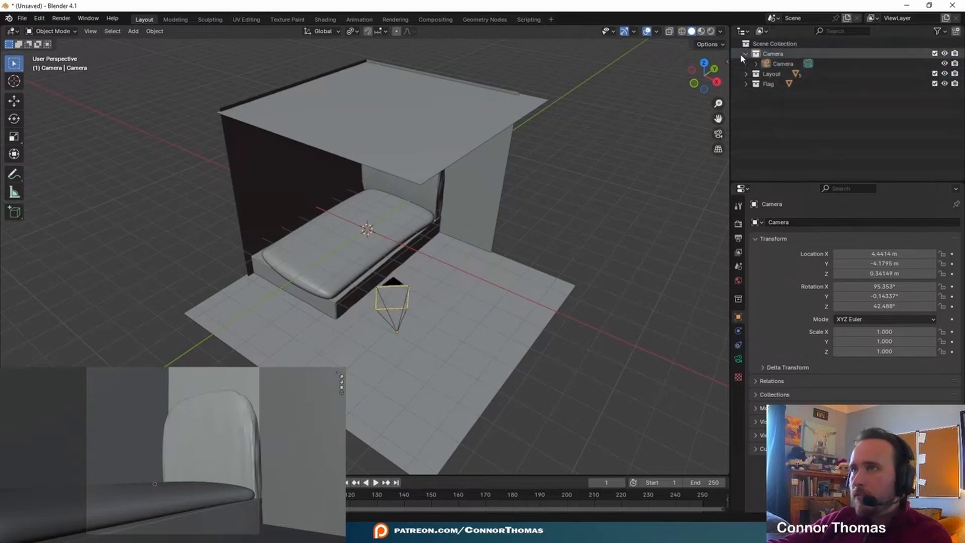
# Raise the camera's viewport passepartout to full opacity so the area outside the frame is blacked out.
pyautogui.click(744, 54)
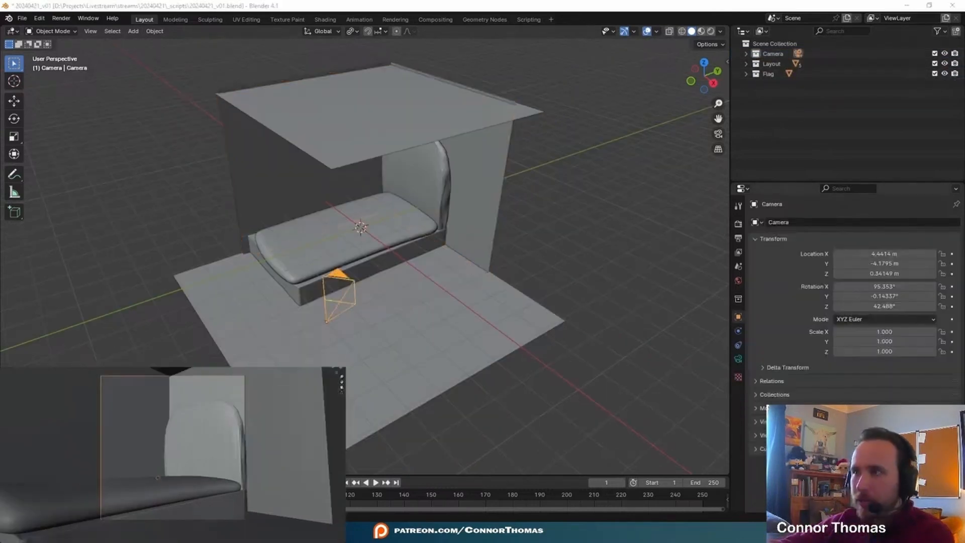
pyautogui.click(738, 359)
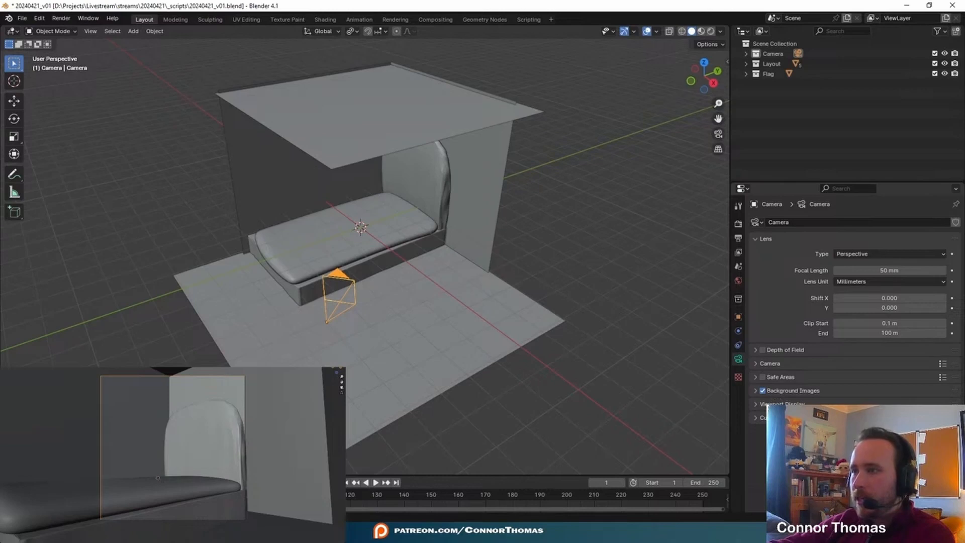
pyautogui.click(785, 403)
pyautogui.moveTo(894, 477); pyautogui.dragTo(946, 477)
pyautogui.click(783, 403)
pyautogui.scroll(3, 173, 447)
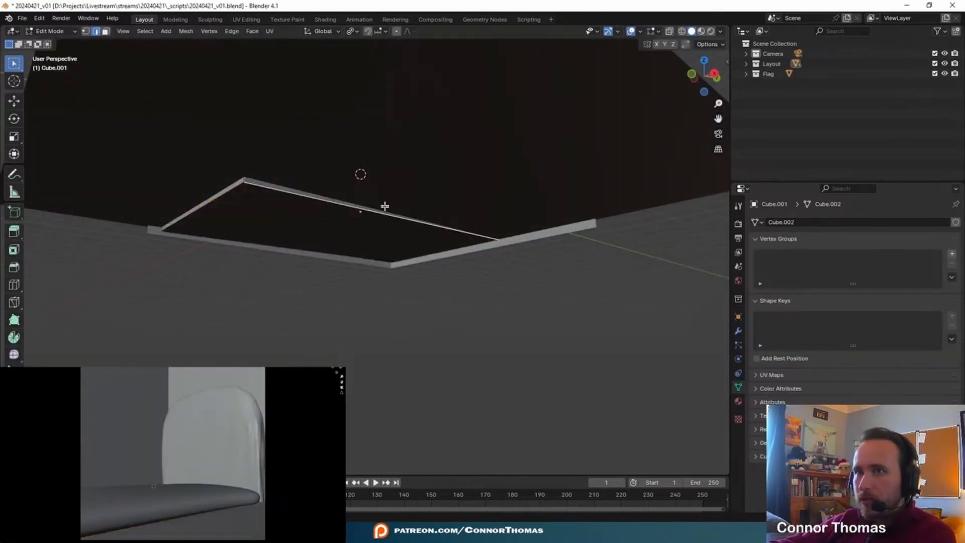
# Raise the underside face of the bed frame along Z.
pyautogui.moveTo(384, 206); pyautogui.dragTo(385, 209, button='middle')
pyautogui.press('3')
pyautogui.click(329, 229)
pyautogui.press('g')
pyautogui.press('z')
pyautogui.moveTo(330, 228); pyautogui.dragTo(414, 183, button='middle')
pyautogui.click(346, 220)
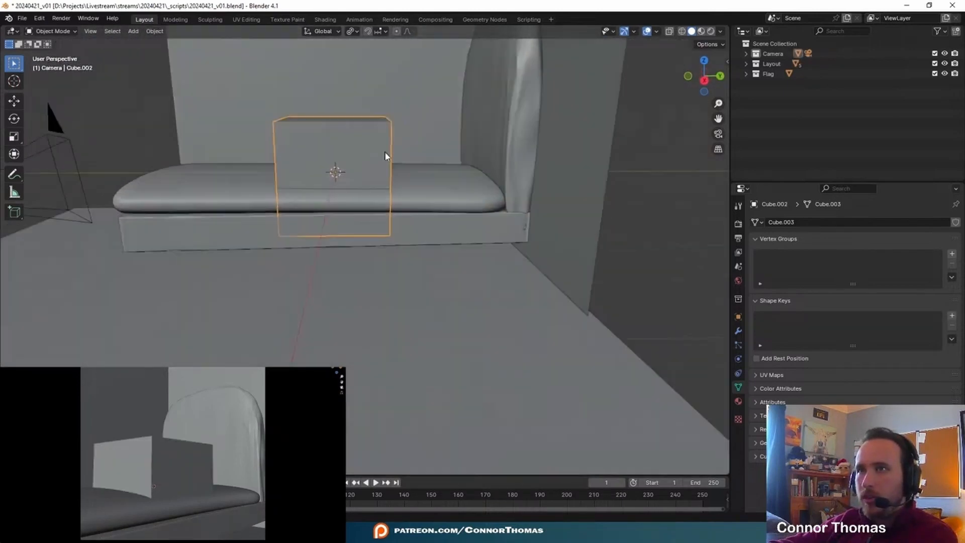
# Shrink the new cube into a small bed leg and lower it along Z beneath the frame.
pyautogui.moveTo(385, 151); pyautogui.dragTo(420, 167, button='middle')
pyautogui.press('Tab')
pyautogui.press('Tab')
pyautogui.press('s')
pyautogui.click(378, 167)
pyautogui.press('g')
pyautogui.press('z')
pyautogui.click(380, 240)
# Slide the leg along Y under the bed frame to its headboard end.
pyautogui.moveTo(380, 240); pyautogui.dragTo(362, 201, button='middle')
pyautogui.press('g')
pyautogui.press('y')
pyautogui.click(465, 203)
pyautogui.moveTo(468, 205); pyautogui.dragTo(508, 213, button='middle')
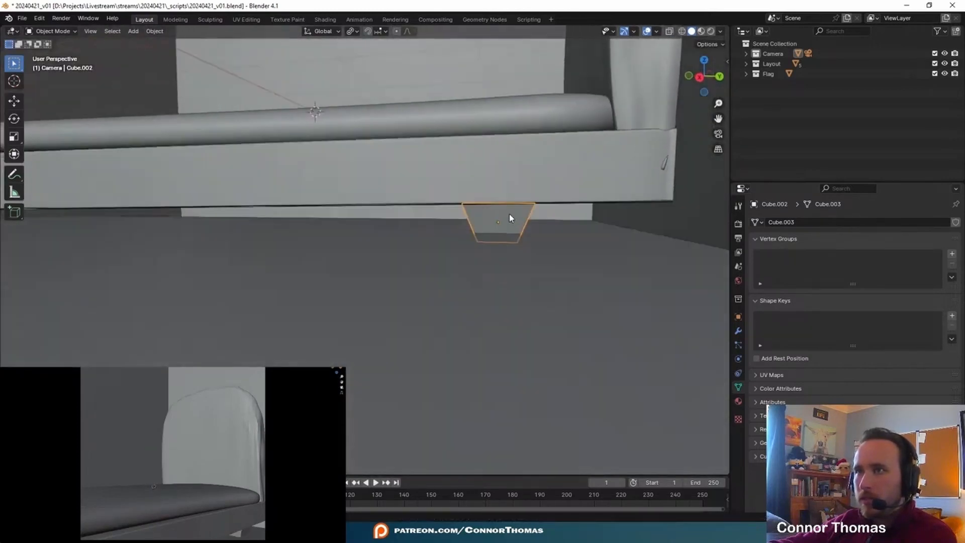
pyautogui.press('g')
pyautogui.press('x')
pyautogui.press('y')
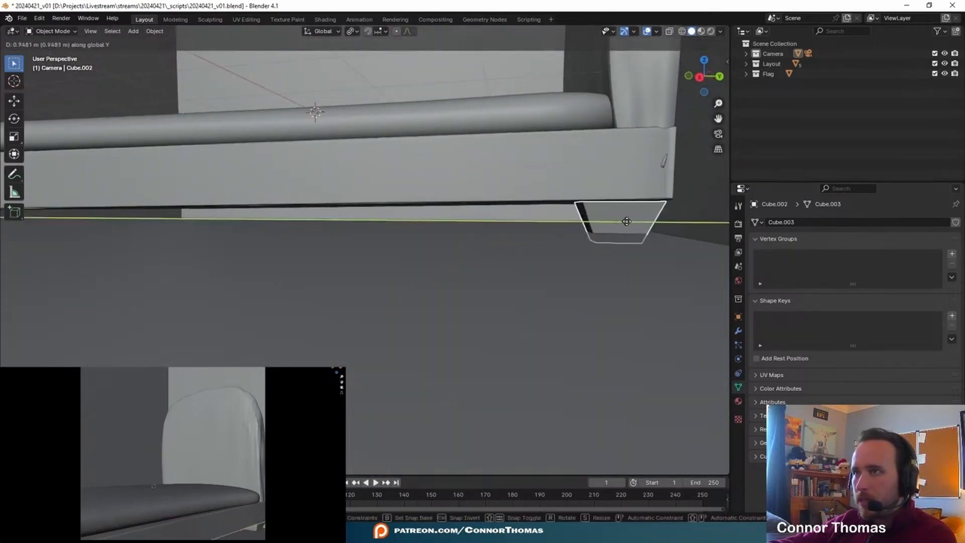
pyautogui.click(653, 242)
pyautogui.press('KP_Decimal')
pyautogui.keyDown('ctrl'); pyautogui.moveTo(536, 241); pyautogui.dragTo(536, 304, button='middle'); pyautogui.keyUp('ctrl')
# Add a Bevel modifier with 5 segments to the bed leg.
pyautogui.click(738, 331)
pyautogui.click(796, 222)
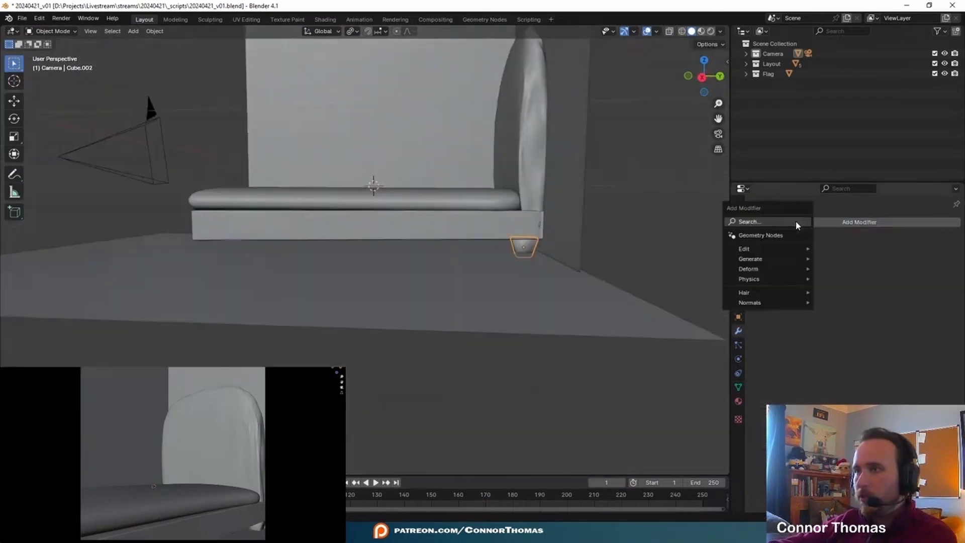
pyautogui.write('b')
pyautogui.press('Return')
pyautogui.scroll(5, 675, 244)
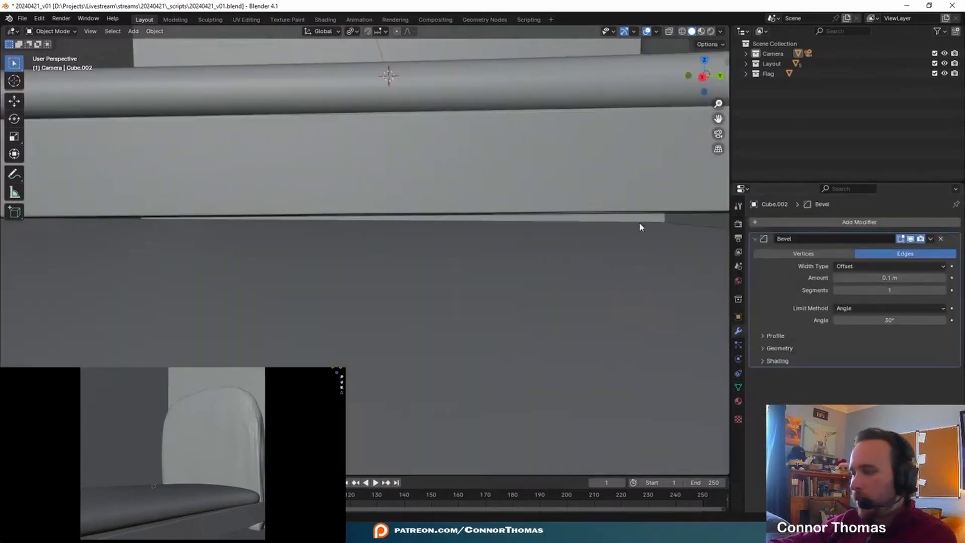
pyautogui.press('KP_Decimal')
pyautogui.moveTo(455, 220); pyautogui.dragTo(520, 218, button='middle')
pyautogui.scroll(-9, 521, 218)
pyautogui.moveTo(902, 291); pyautogui.dragTo(945, 291)
pyautogui.doubleClick(901, 292)
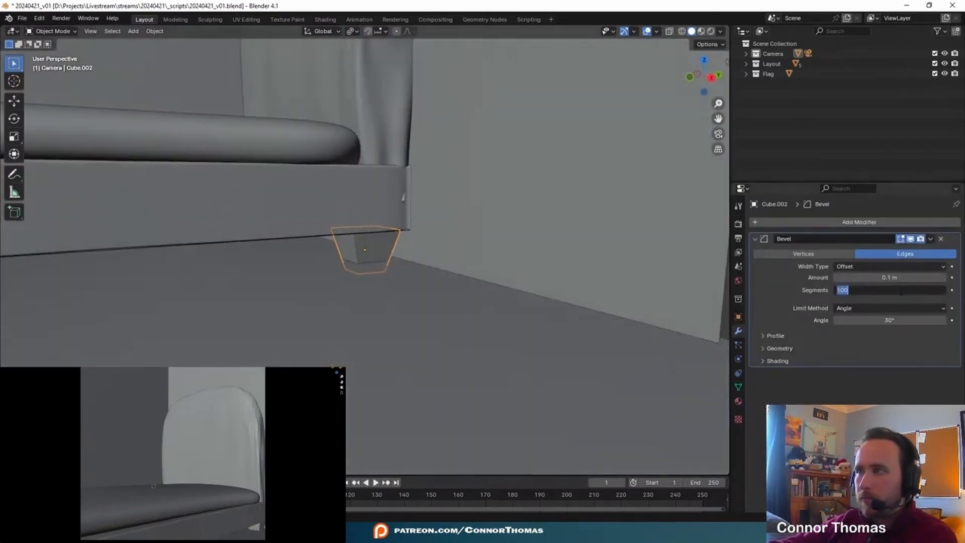
pyautogui.write('5')
pyautogui.press('Return')
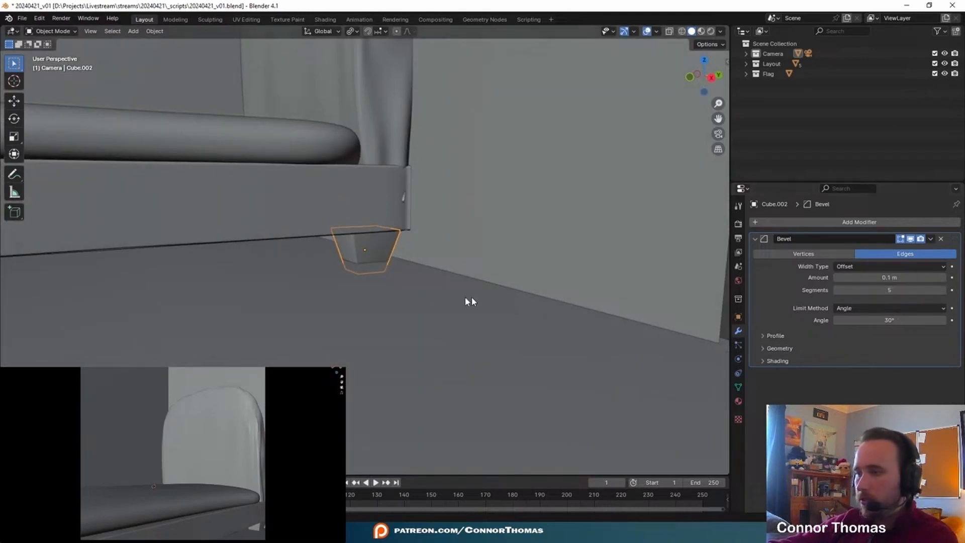
# Add an Array modifier to the leg that places a copy at the foot end of the bed frame.
pyautogui.moveTo(470, 301); pyautogui.dragTo(410, 299, button='middle')
pyautogui.click(847, 223)
pyautogui.write('a')
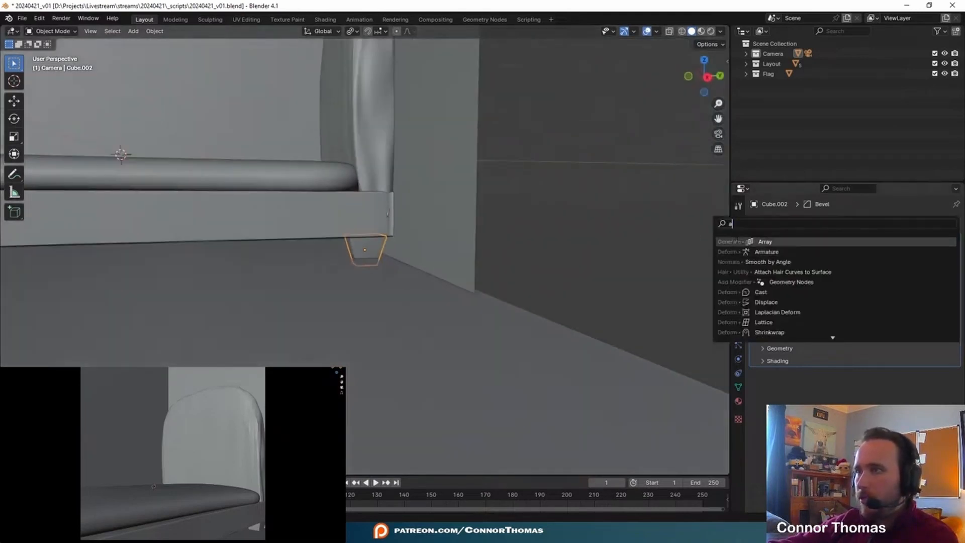
pyautogui.click(846, 242)
pyautogui.click(755, 374)
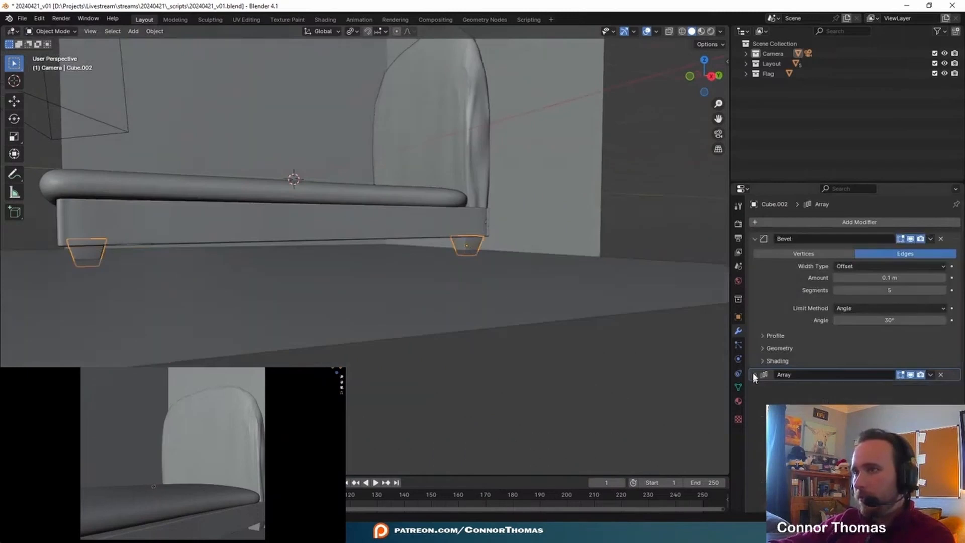
# Add a second Array modifier with a count of 2, using a negative X relative offset to repeat the legs across the bed's width.
pyautogui.click(756, 239)
pyautogui.click(762, 222)
pyautogui.write('a')
pyautogui.click(764, 242)
pyautogui.moveTo(252, 293); pyautogui.dragTo(336, 285, button='middle')
pyautogui.moveTo(875, 323); pyautogui.dragTo(670, 322)
pyautogui.keyDown('shift'); pyautogui.moveTo(354, 286); pyautogui.dragTo(498, 285, button='middle'); pyautogui.keyUp('shift')
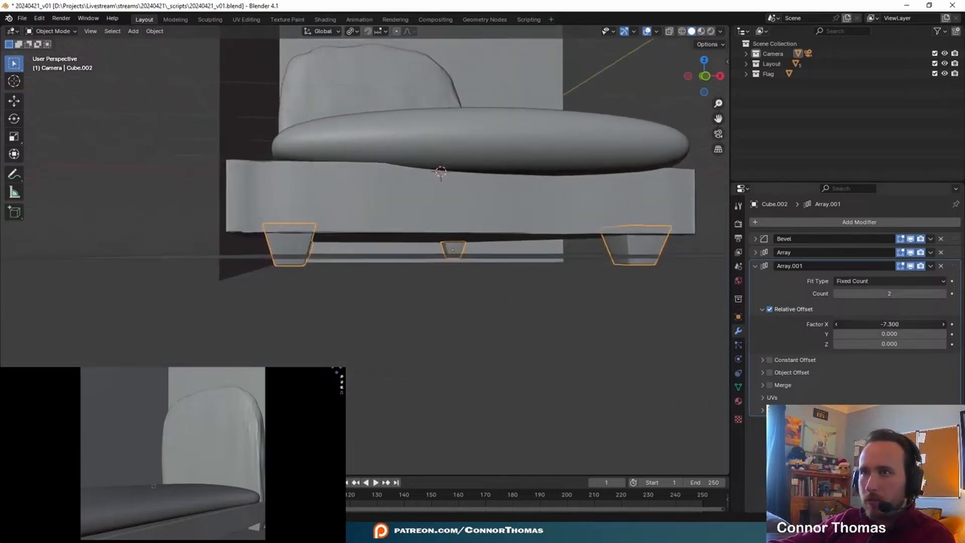
pyautogui.moveTo(874, 324); pyautogui.dragTo(865, 324)
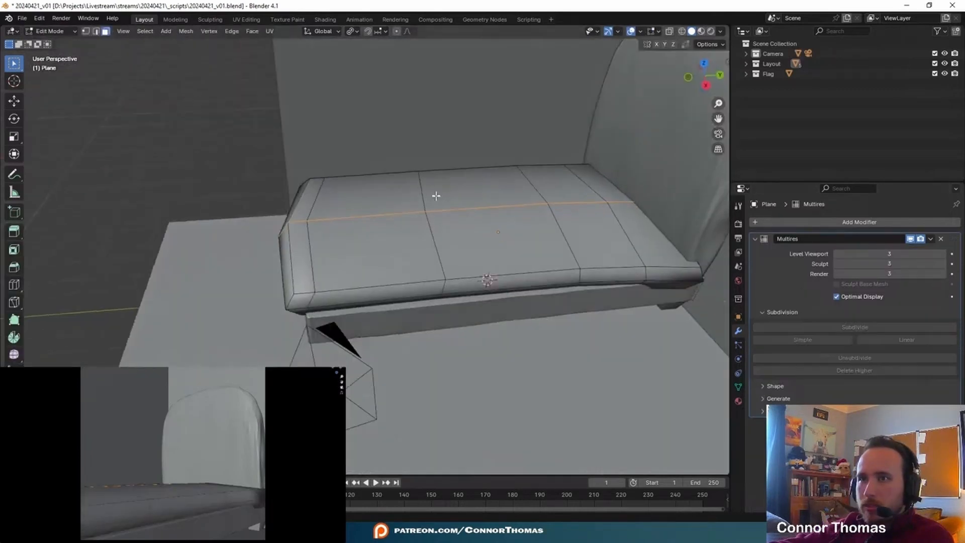
# Move the mattress's foot-end faces along Y towards the headboard with proportional editing, exposing the end of the frame.
pyautogui.moveTo(431, 269); pyautogui.dragTo(410, 42, button='middle')
pyautogui.click(355, 195)
pyautogui.keyDown('shift'); pyautogui.click(413, 215); pyautogui.keyUp('shift')
pyautogui.keyDown('shift'); pyautogui.click(426, 183); pyautogui.keyUp('shift')
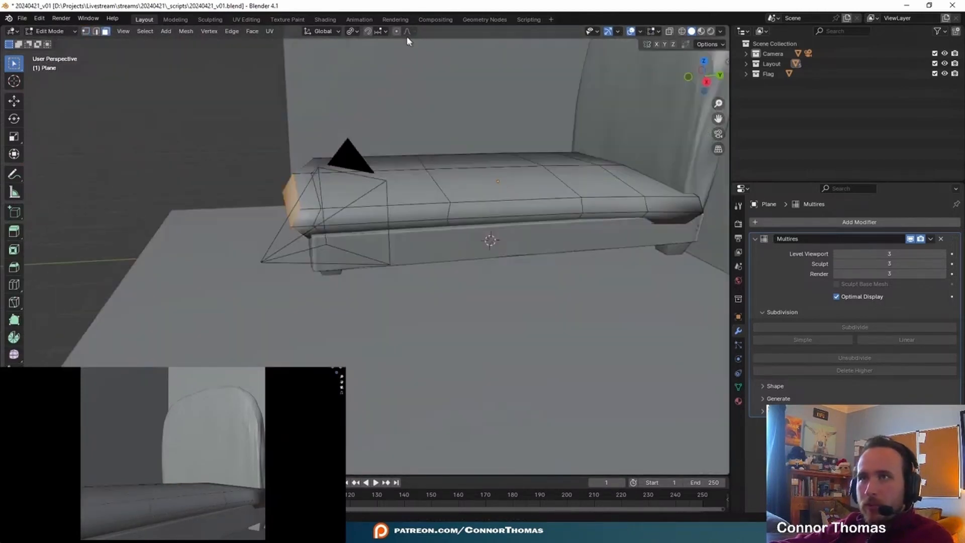
pyautogui.moveTo(483, 55); pyautogui.dragTo(483, 79, button='middle')
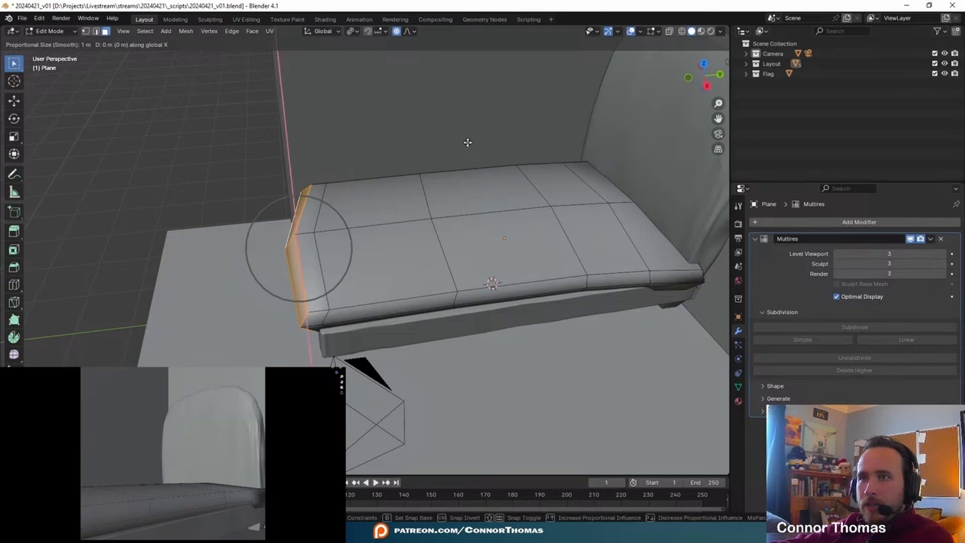
pyautogui.press('g')
pyautogui.press('y')
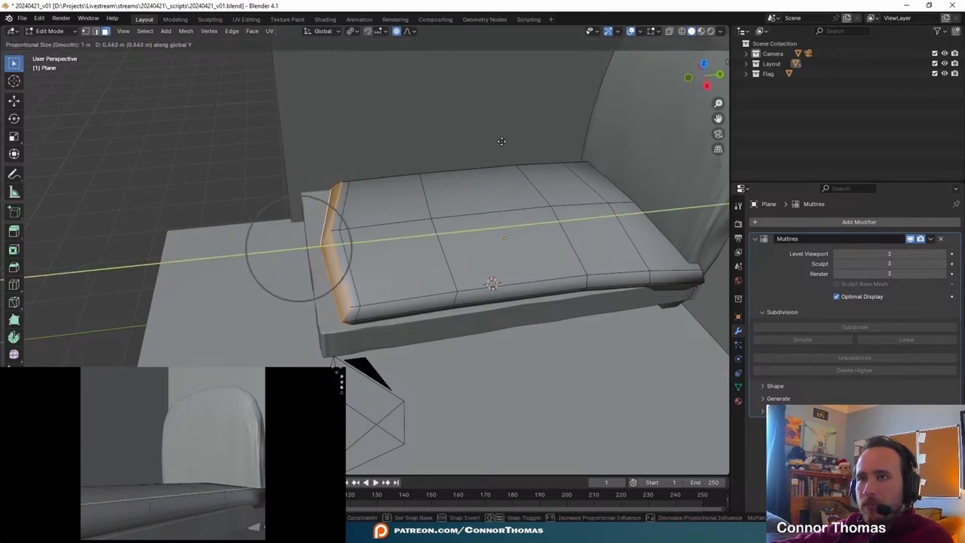
pyautogui.scroll(-11, 501, 142)
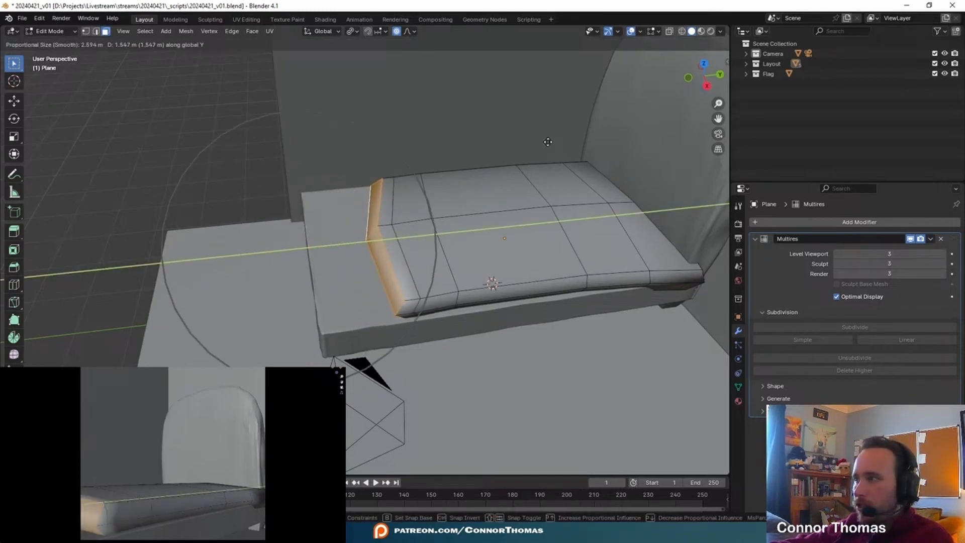
pyautogui.click(564, 133)
# Separate the selected foot-end faces of the mattress into their own object and select it.
pyautogui.scroll(1, 513, 143)
pyautogui.press('p')
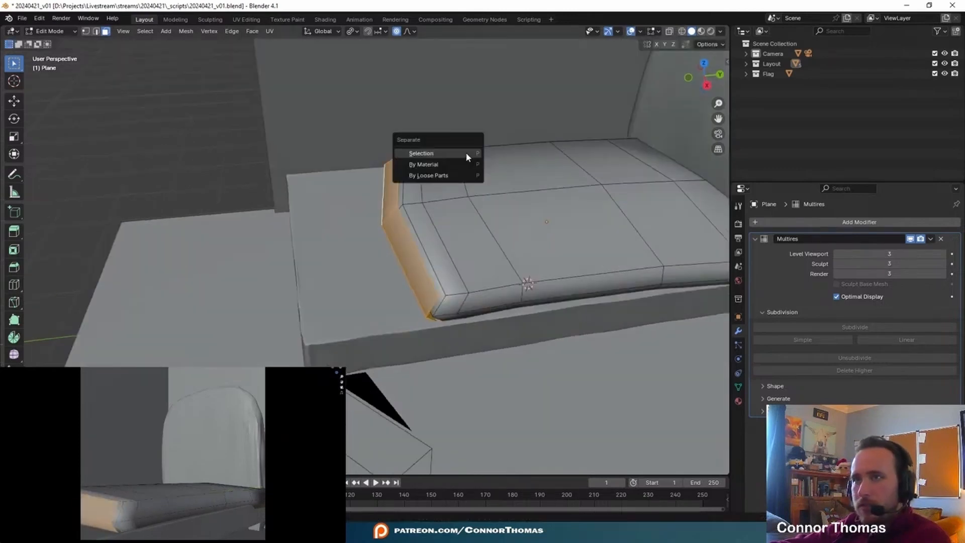
pyautogui.click(466, 152)
pyautogui.press('Tab')
pyautogui.click(405, 234)
# Extrude all faces of the separated strip about 1.49 m towards the foot of the bed to form a cushion.
pyautogui.press('Tab')
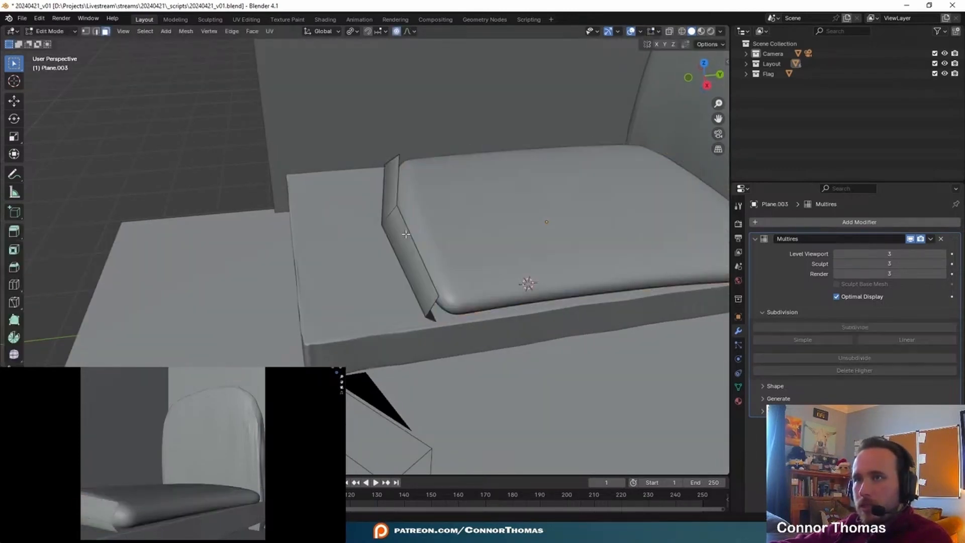
pyautogui.moveTo(396, 231); pyautogui.dragTo(403, 225, button='middle')
pyautogui.press('a')
pyautogui.press('e')
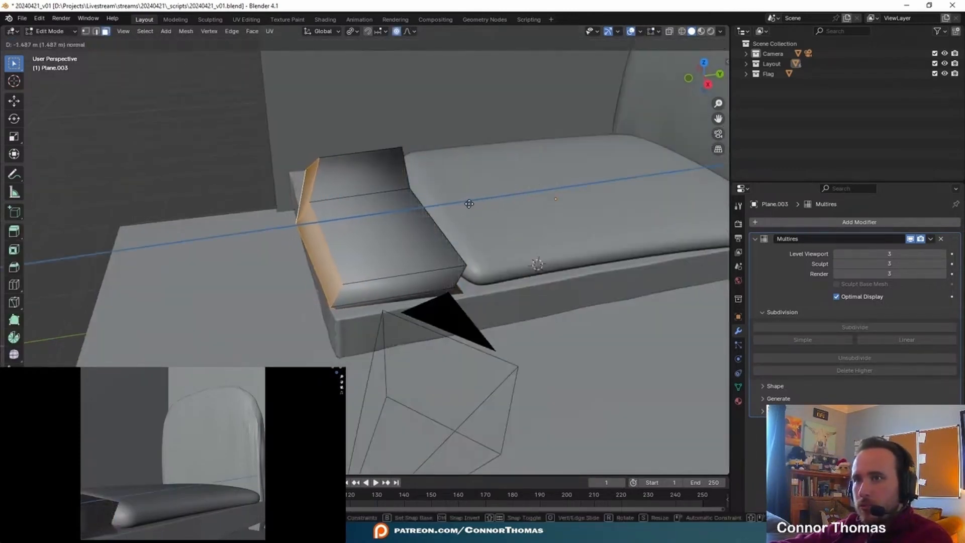
pyautogui.click(470, 203)
pyautogui.press('Tab')
pyautogui.moveTo(470, 203); pyautogui.dragTo(444, 161, button='middle')
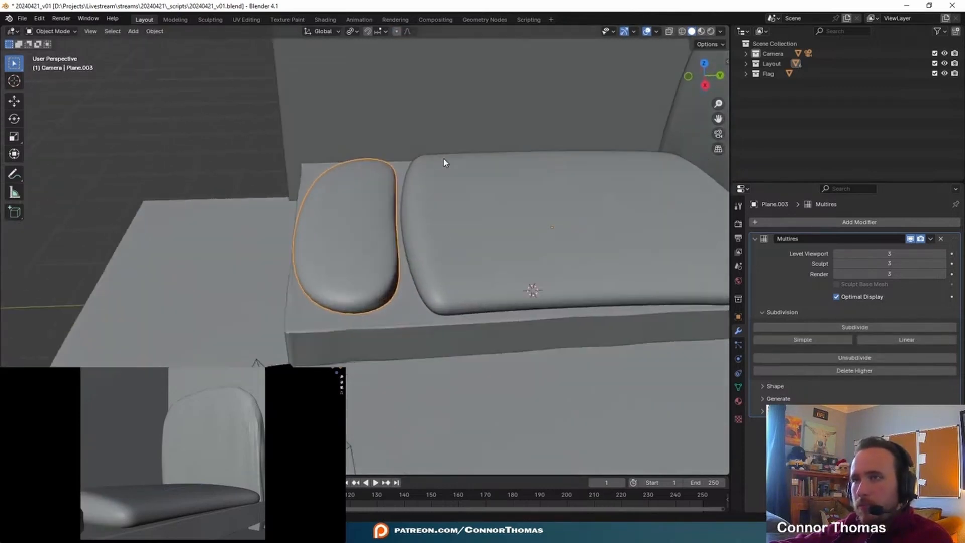
# Move the new cushion about 0.55 m along Y to overlap the mattress, and scale it narrower along X.
pyautogui.press('g')
pyautogui.press('y')
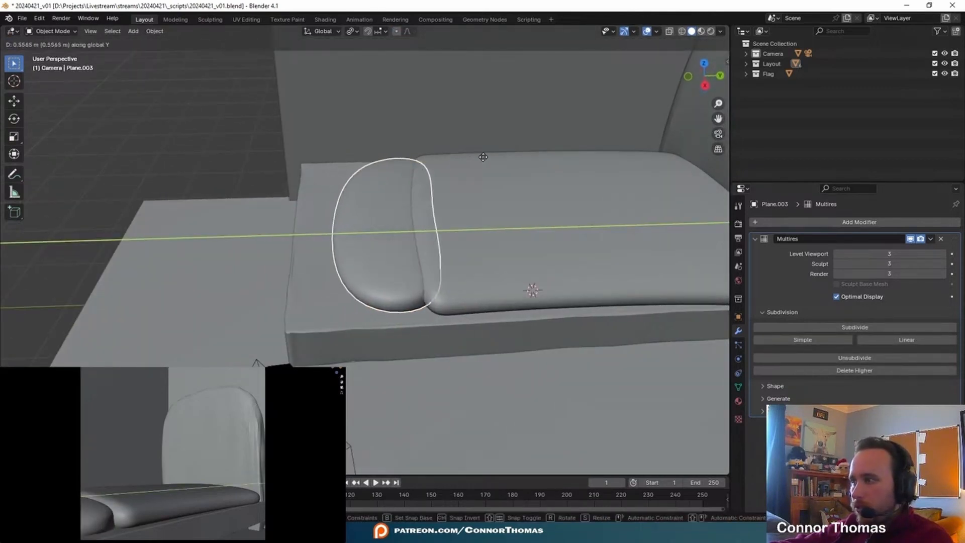
pyautogui.click(480, 157)
pyautogui.press('s')
pyautogui.rightClick(512, 152)
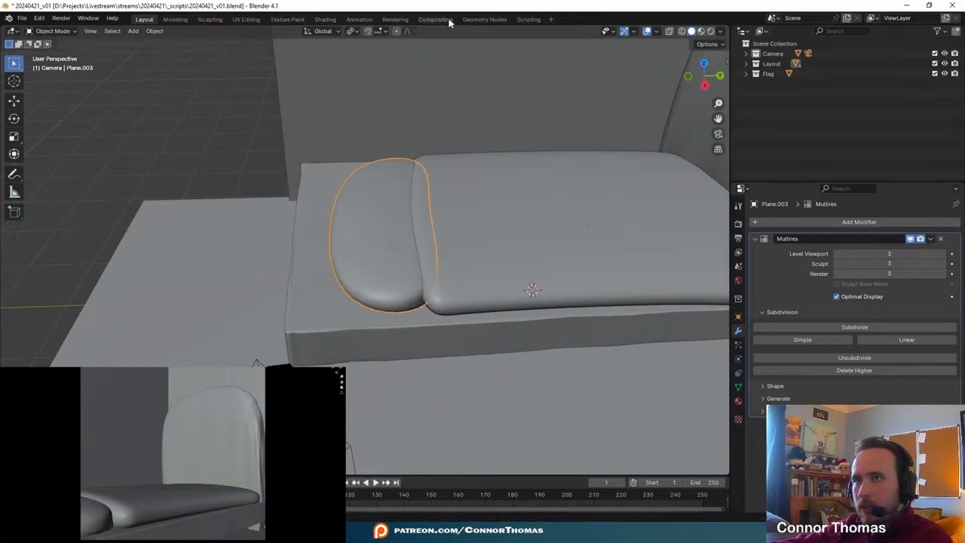
pyautogui.press('Tab')
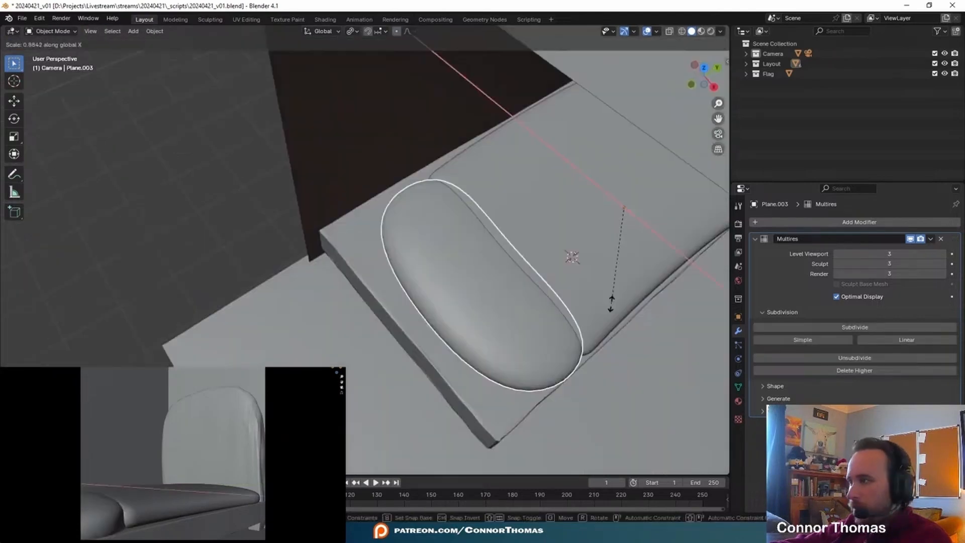
pyautogui.click(610, 302)
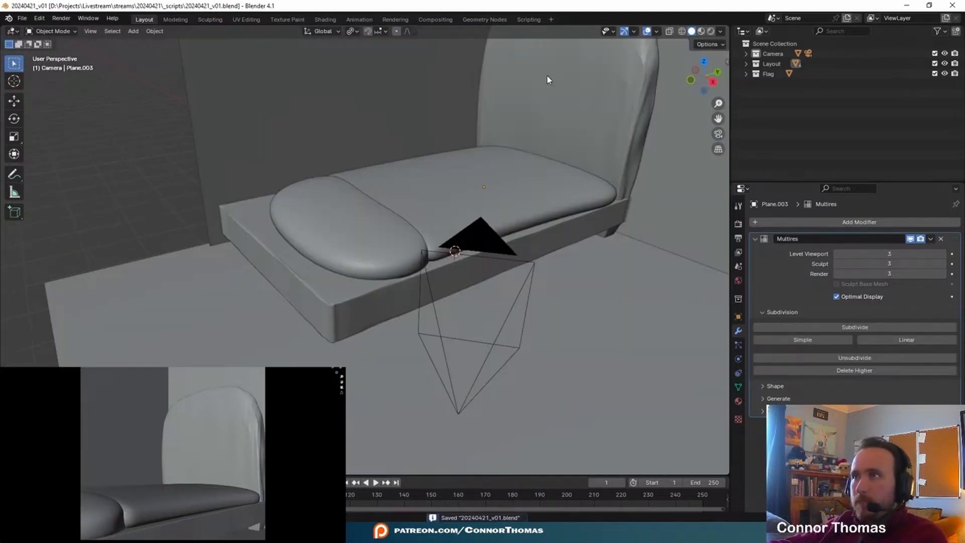
# Create a collection named Character.
pyautogui.rightClick(809, 83)
pyautogui.click(810, 86)
pyautogui.doubleClick(795, 84)
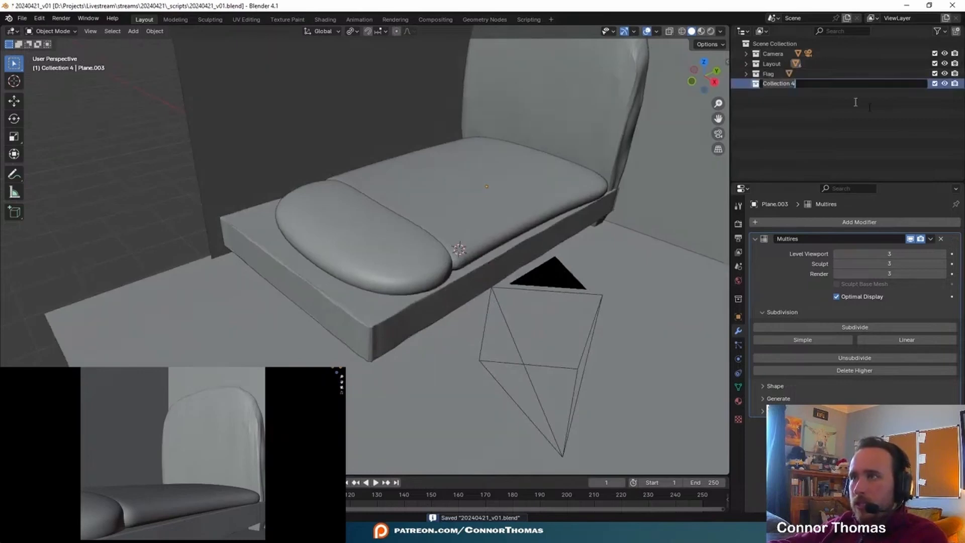
pyautogui.write('Character')
pyautogui.press('Return')
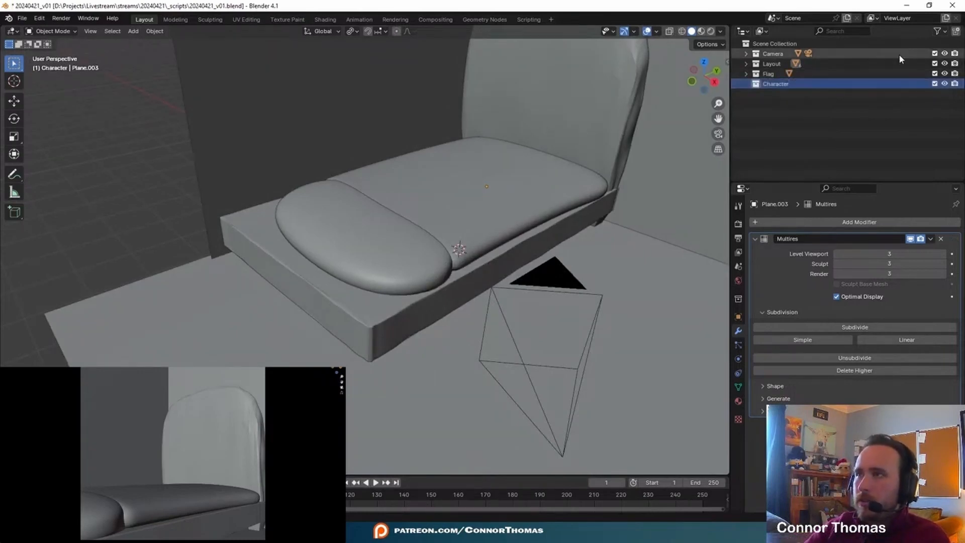
# Reorder the Flag collection above Layout and show the viewport and Indirect Only toggles in the Outliner.
pyautogui.moveTo(784, 75); pyautogui.dragTo(794, 62)
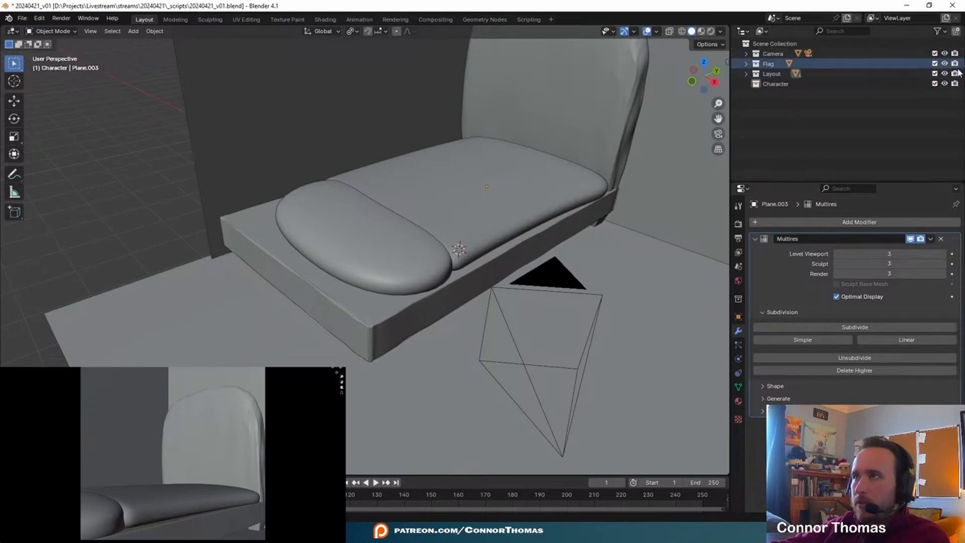
pyautogui.click(937, 32)
pyautogui.click(919, 66)
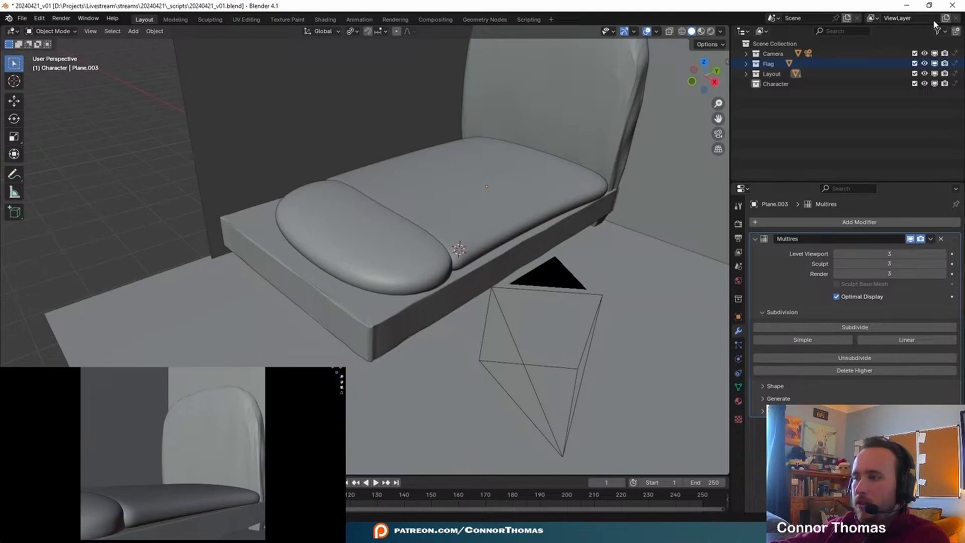
# Rename the Flag collection holding the roof as Lighting and enable Indirect Only for it.
pyautogui.click(746, 65)
pyautogui.scroll(-5, 417, 107)
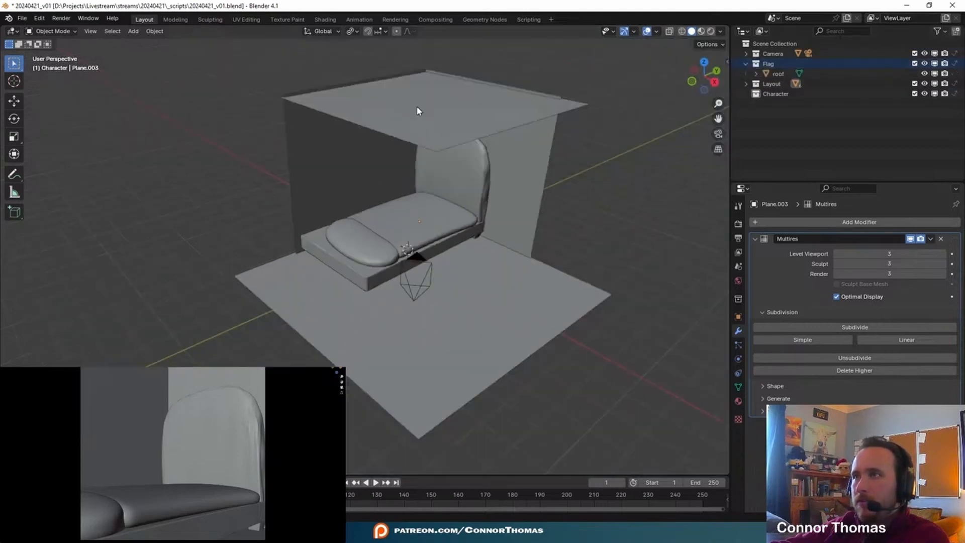
pyautogui.click(419, 141)
pyautogui.moveTo(474, 141); pyautogui.dragTo(424, 145, button='middle')
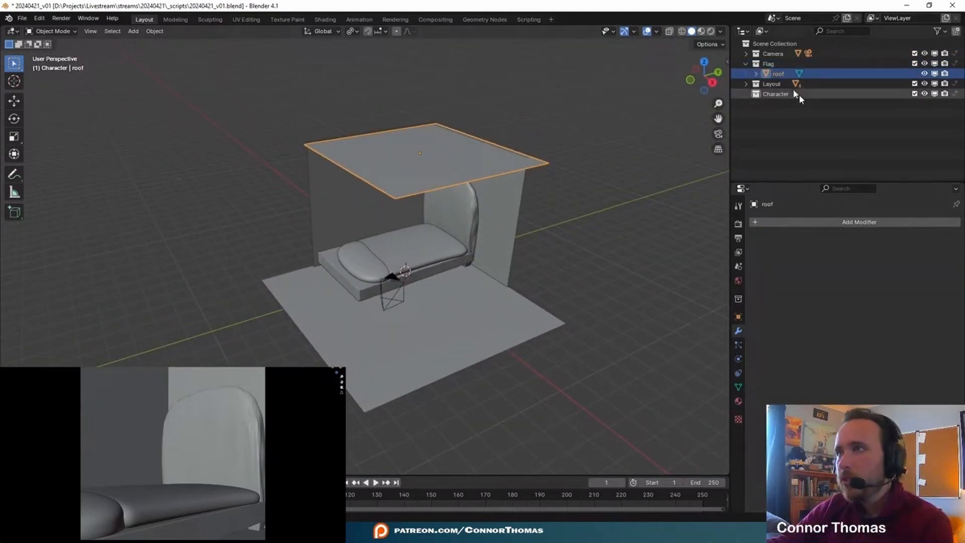
pyautogui.doubleClick(769, 66)
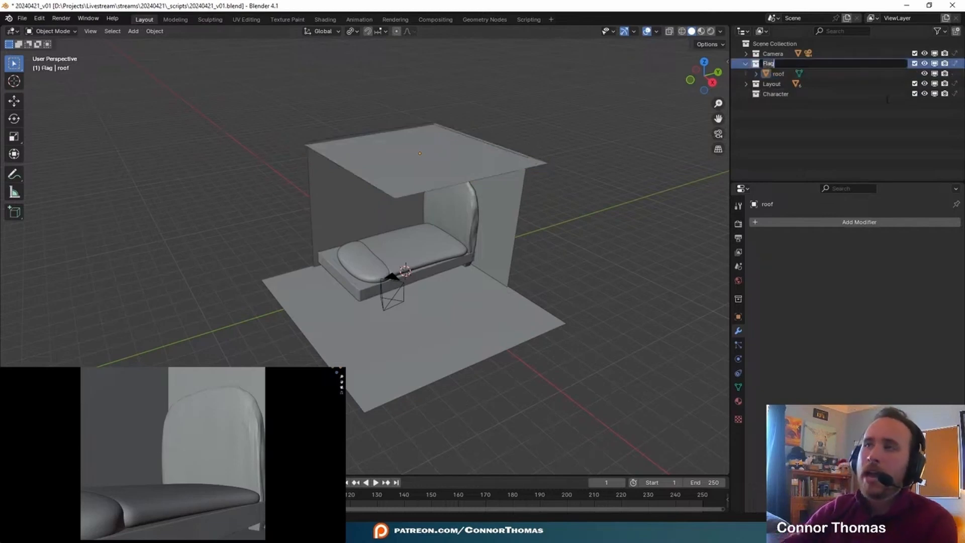
pyautogui.write('Lighting')
pyautogui.press('Return')
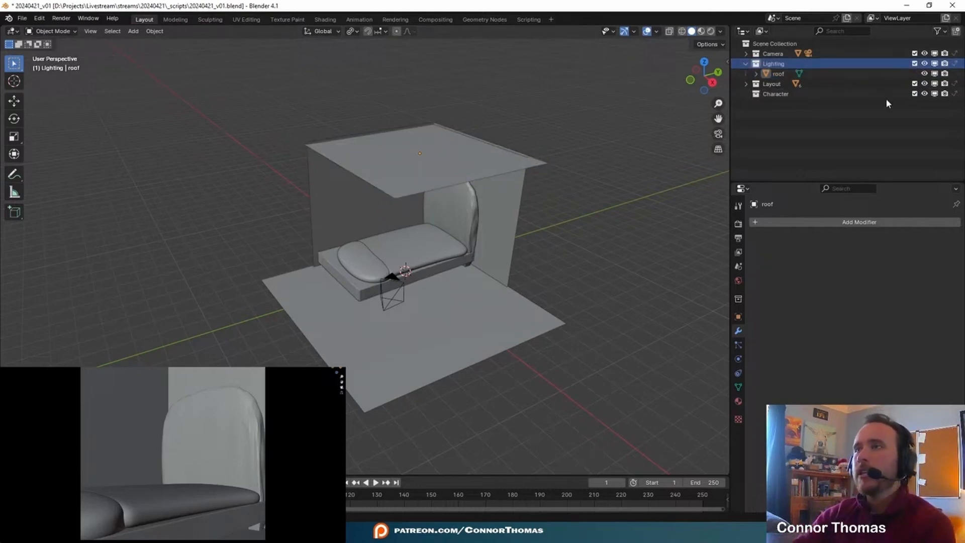
pyautogui.click(956, 64)
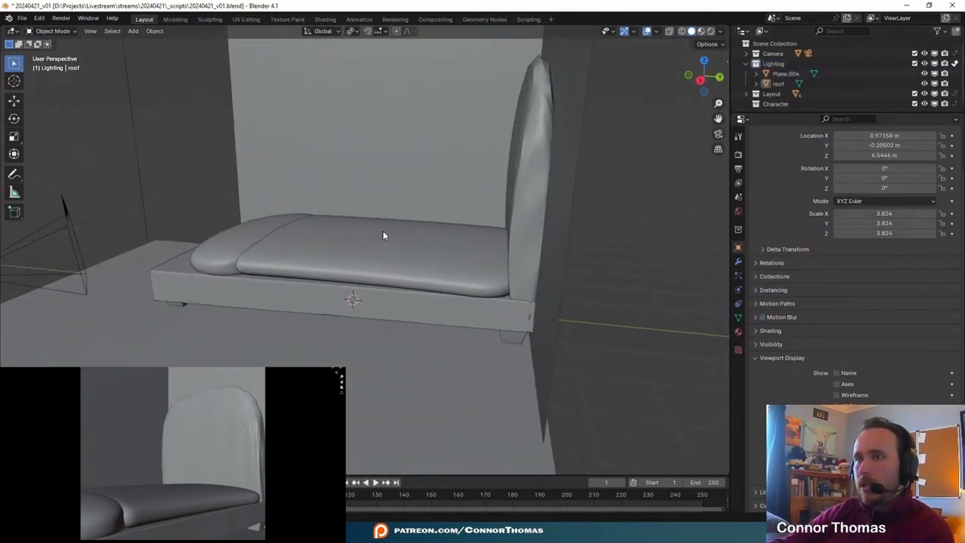
# Add a UV sphere and raise it about 2.25 m along Z so it sits above the bed.
pyautogui.moveTo(382, 231); pyautogui.dragTo(478, 352, button='middle')
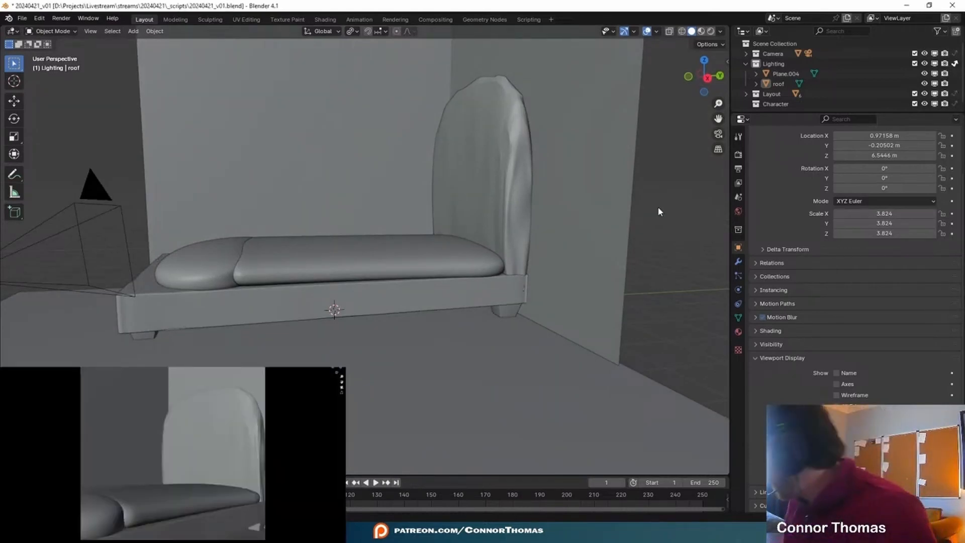
pyautogui.moveTo(659, 209); pyautogui.dragTo(357, 241, button='middle')
pyautogui.hotkey('shift', 'a')
pyautogui.moveTo(357, 237)
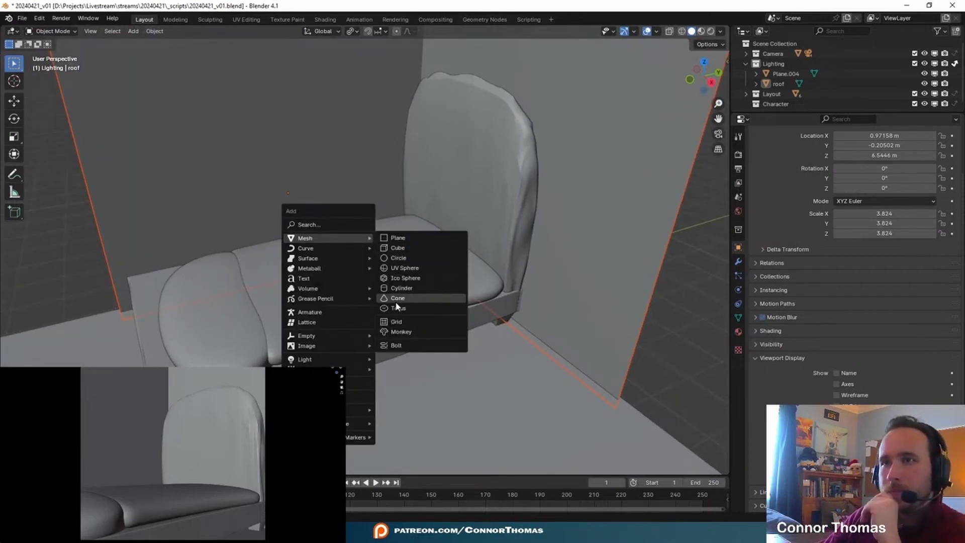
pyautogui.click(406, 269)
pyautogui.moveTo(488, 260); pyautogui.dragTo(400, 278, button='middle')
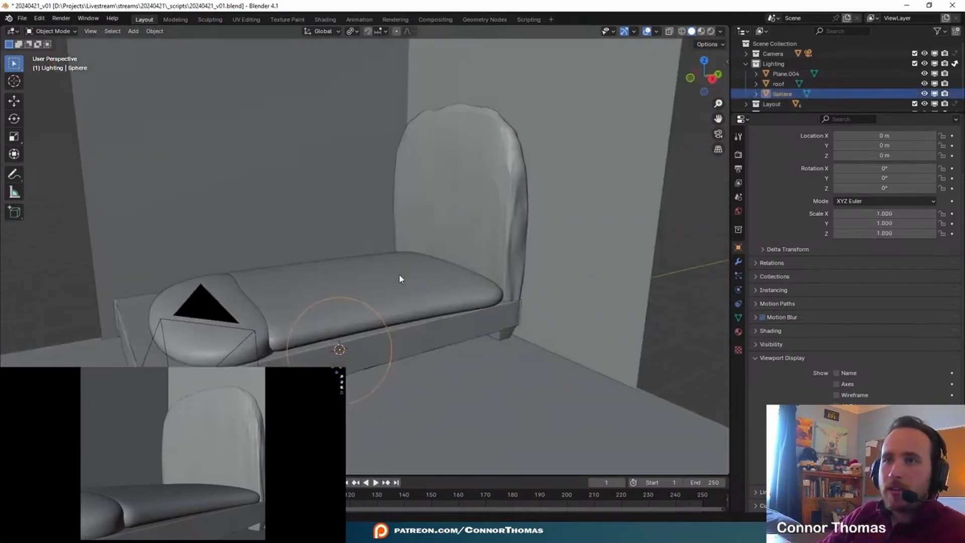
pyautogui.press('g')
pyautogui.press('z')
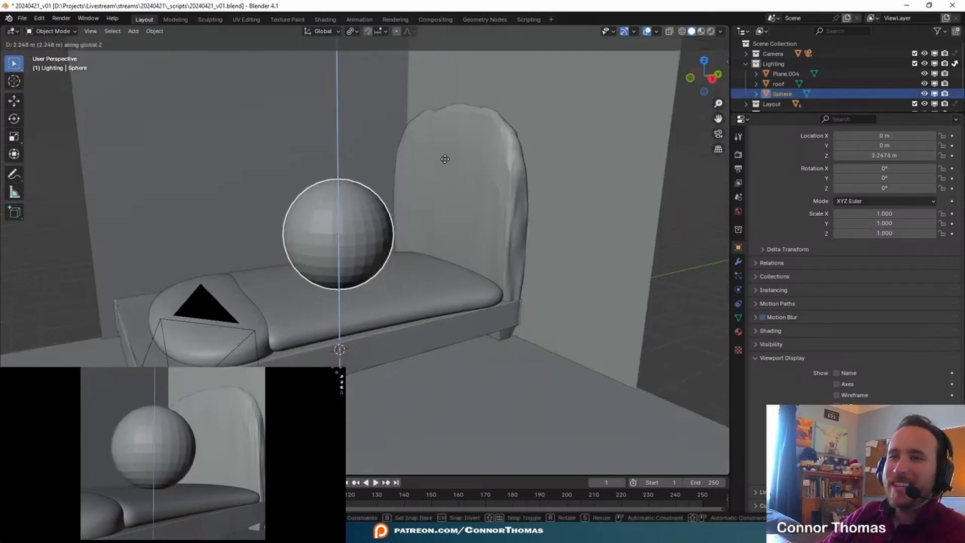
pyautogui.click(440, 159)
# With the Layout collection hidden, add a Multires modifier to the sphere and subdivide it once.
pyautogui.moveTo(379, 181); pyautogui.dragTo(449, 242, button='middle')
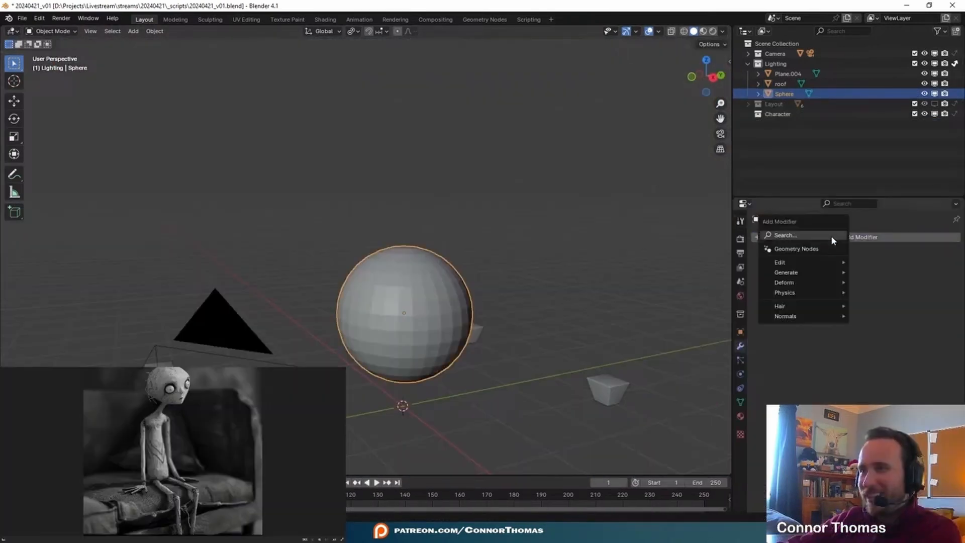
pyautogui.write('m')
pyautogui.press('Return')
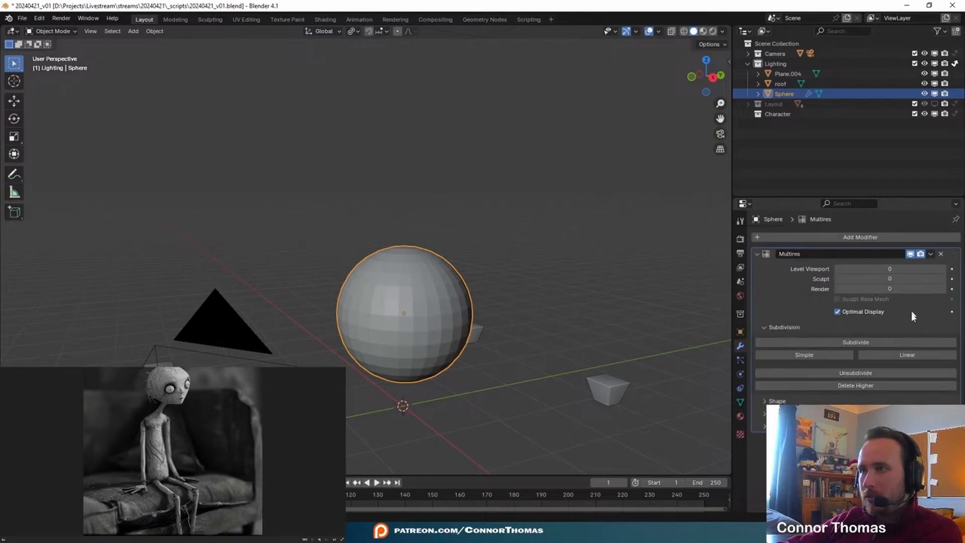
pyautogui.click(864, 345)
# Elongate the sphere and sculpt it with the Smooth brush in camera view into a slim torso following the reference figure.
pyautogui.moveTo(510, 272); pyautogui.dragTo(484, 272, button='middle')
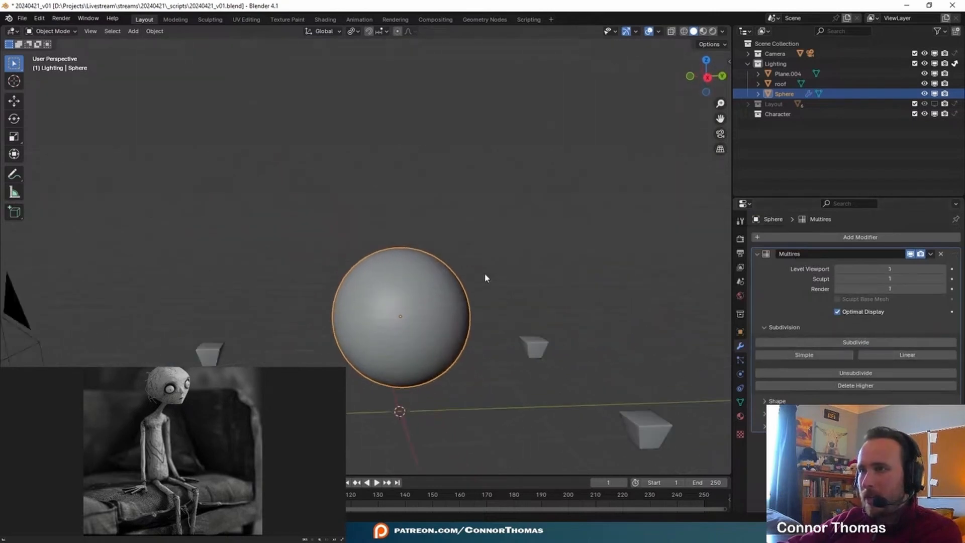
pyautogui.moveTo(484, 272); pyautogui.dragTo(504, 261, button='middle')
pyautogui.click(53, 31)
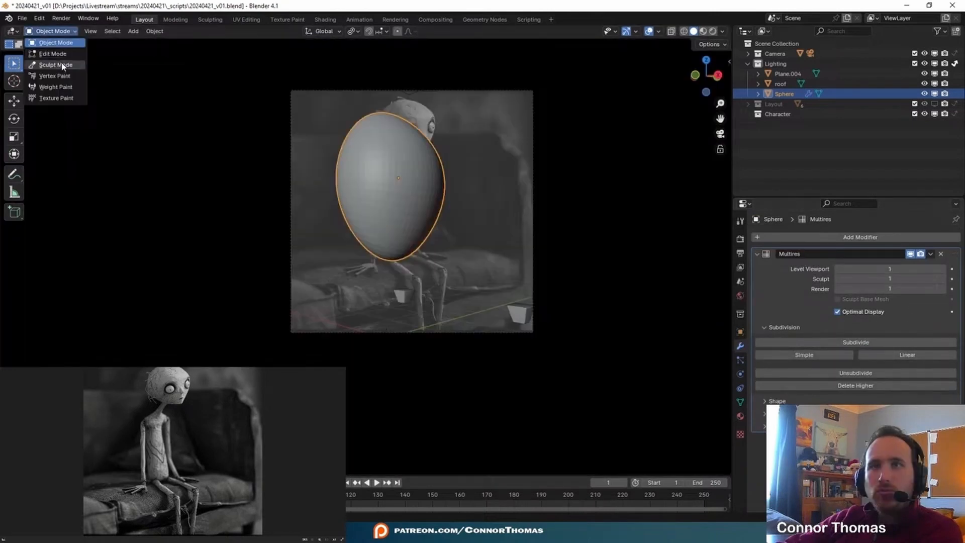
pyautogui.click(59, 65)
pyautogui.click(15, 221)
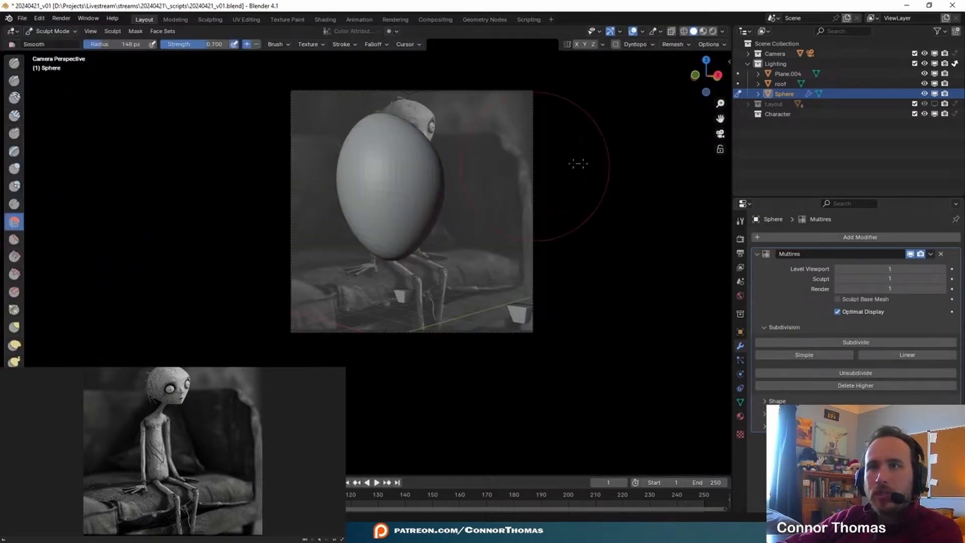
pyautogui.moveTo(447, 165); pyautogui.dragTo(411, 201)
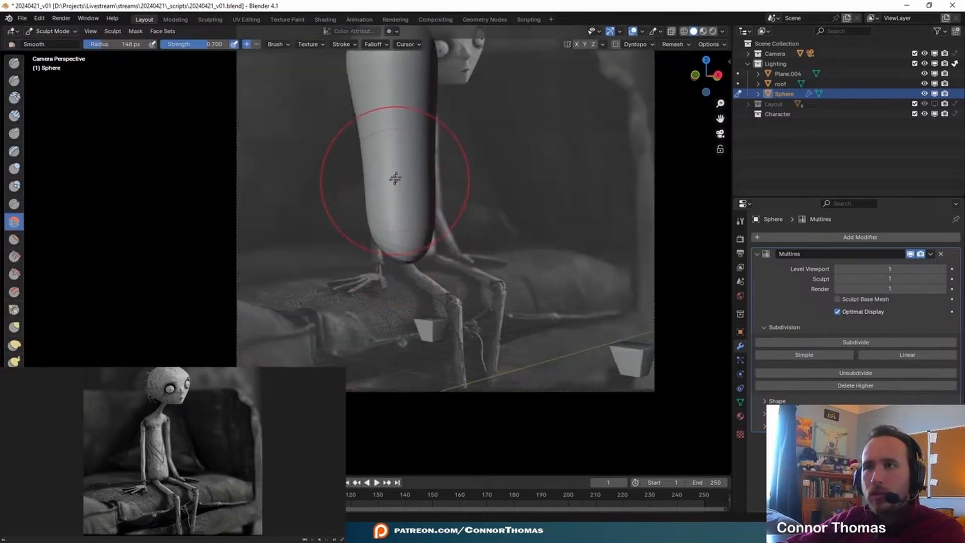
pyautogui.scroll(-3, 394, 178)
pyautogui.moveTo(403, 194); pyautogui.dragTo(363, 81)
pyautogui.moveTo(375, 141)
pyautogui.mouseDown()
pyautogui.moveTo(362, 211)
pyautogui.moveTo(427, 224)
pyautogui.mouseUp()
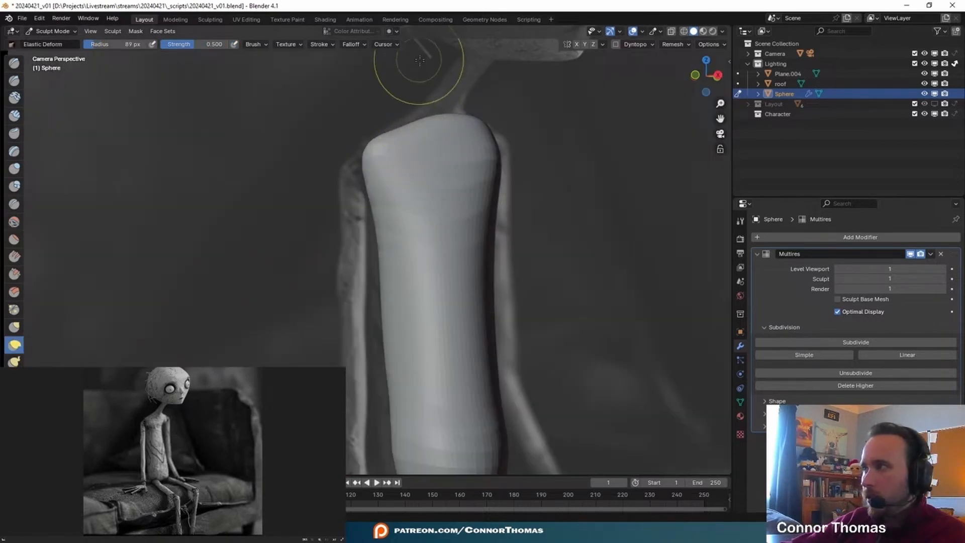
# Reshape the top of the torso into shoulders using the Elastic Deform brush at 89 px radius.
pyautogui.moveTo(322, 151)
pyautogui.mouseDown(button='middle')
pyautogui.moveTo(295, 107)
pyautogui.moveTo(388, 146)
pyautogui.moveTo(384, 161)
pyautogui.mouseUp(button='middle')
pyautogui.scroll(2, 295, 107)
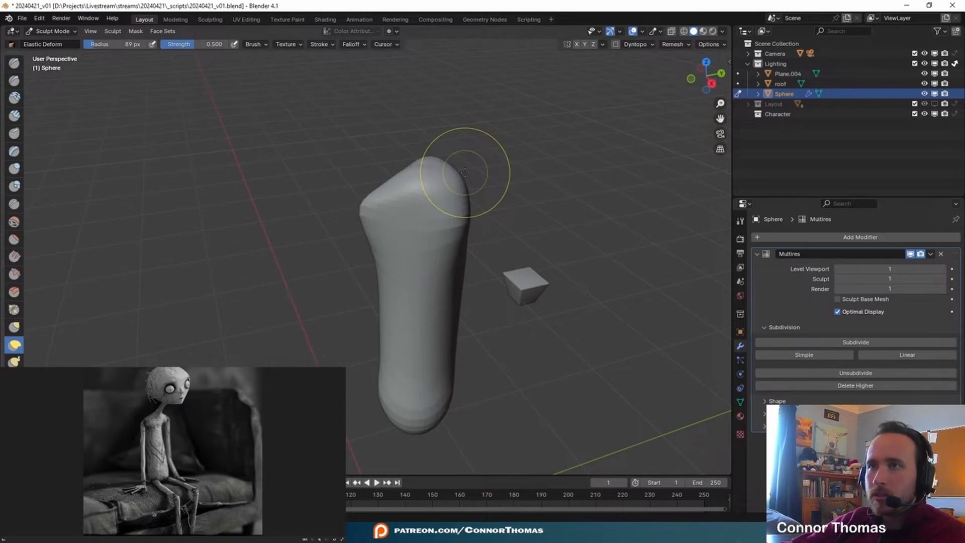
pyautogui.moveTo(467, 173); pyautogui.dragTo(453, 176)
pyautogui.moveTo(453, 175); pyautogui.dragTo(448, 164, button='middle')
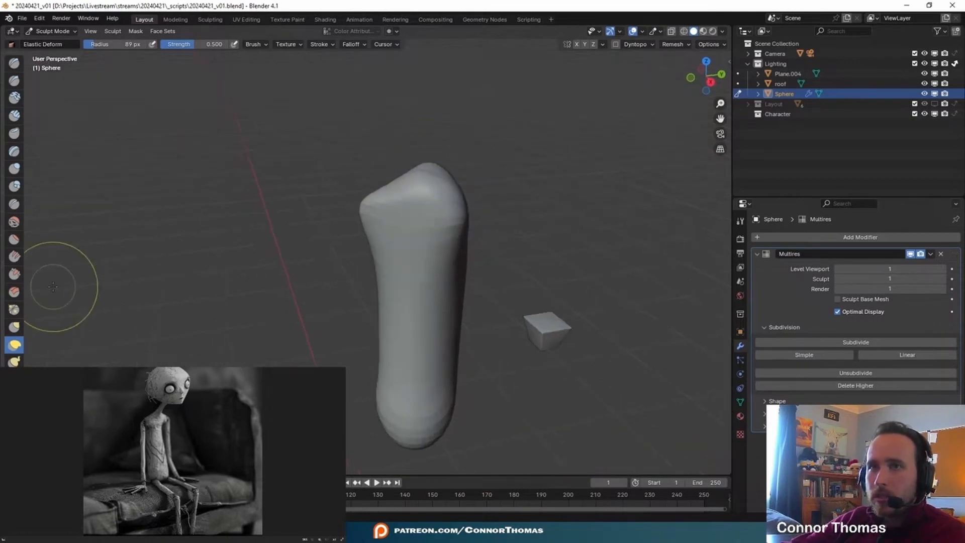
# Raise a neck from the top of the torso with the Draw brush and stretch it upward with Elastic Deform.
pyautogui.click(14, 62)
pyautogui.moveTo(438, 237); pyautogui.dragTo(435, 208, button='middle')
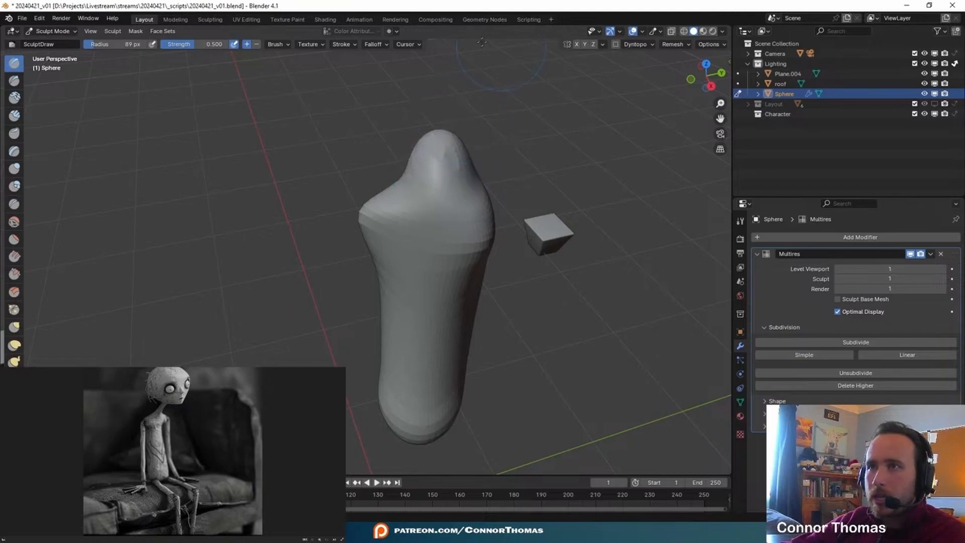
pyautogui.press('KP_0')
pyautogui.click(14, 221)
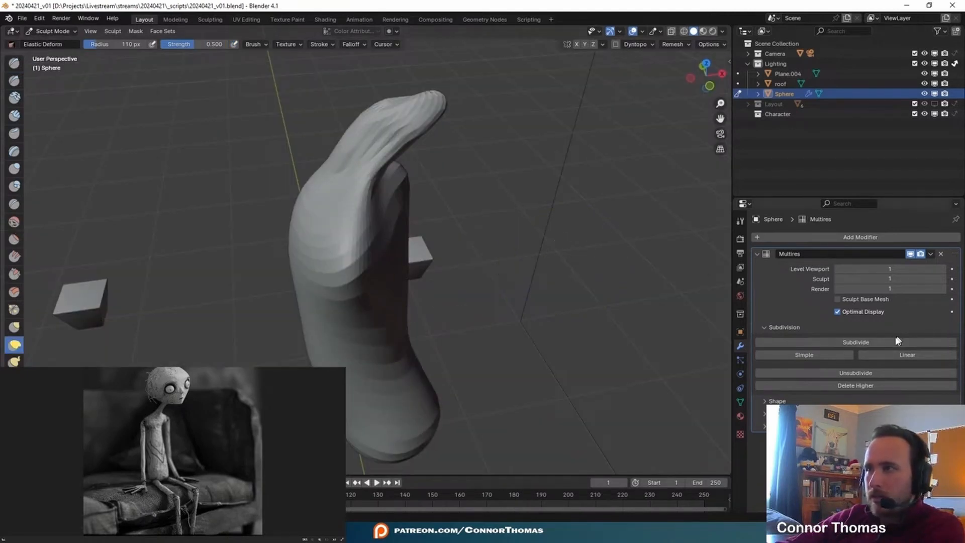
# Subdivide the torso's Multires modifier to level 2 in Object Mode and return to Sculpt Mode.
pyautogui.click(53, 31)
pyautogui.click(54, 44)
pyautogui.click(836, 345)
pyautogui.moveTo(610, 293)
pyautogui.mouseDown(button='middle')
pyautogui.moveTo(530, 240)
pyautogui.moveTo(123, 100)
pyautogui.mouseUp(button='middle')
pyautogui.click(53, 31)
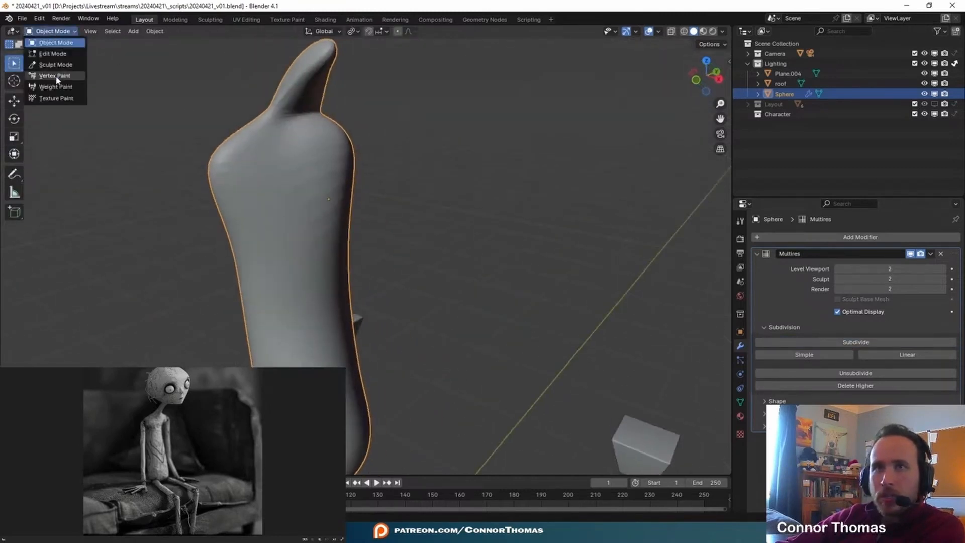
pyautogui.click(60, 66)
# Try to carve a crease into the side of the shoulder with the Draw Sharp brush at 51 px radius.
pyautogui.moveTo(257, 166); pyautogui.dragTo(341, 201, button='middle')
pyautogui.click(14, 81)
pyautogui.scroll(2, 392, 261)
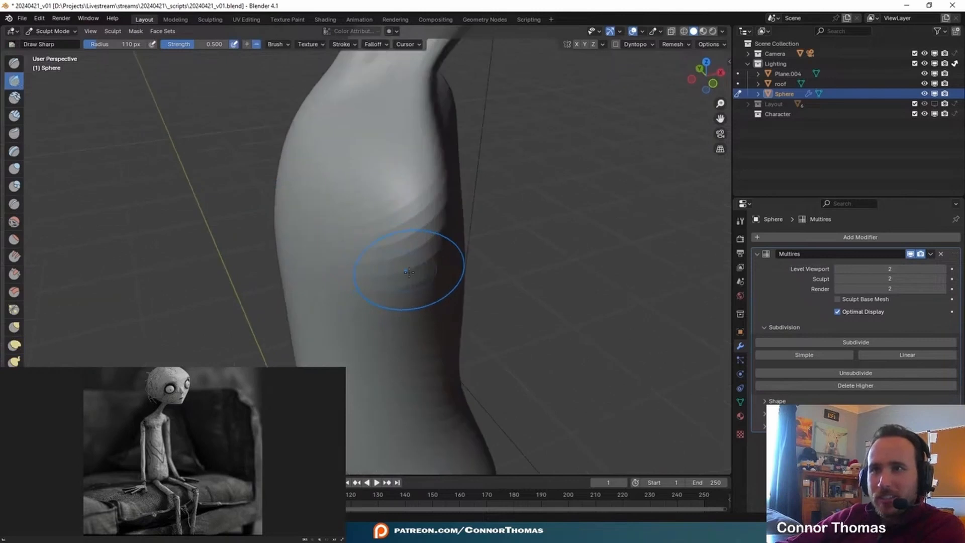
pyautogui.moveTo(403, 271); pyautogui.dragTo(375, 259, button='middle')
pyautogui.press('f')
pyautogui.click(343, 241)
pyautogui.moveTo(349, 204); pyautogui.dragTo(297, 217)
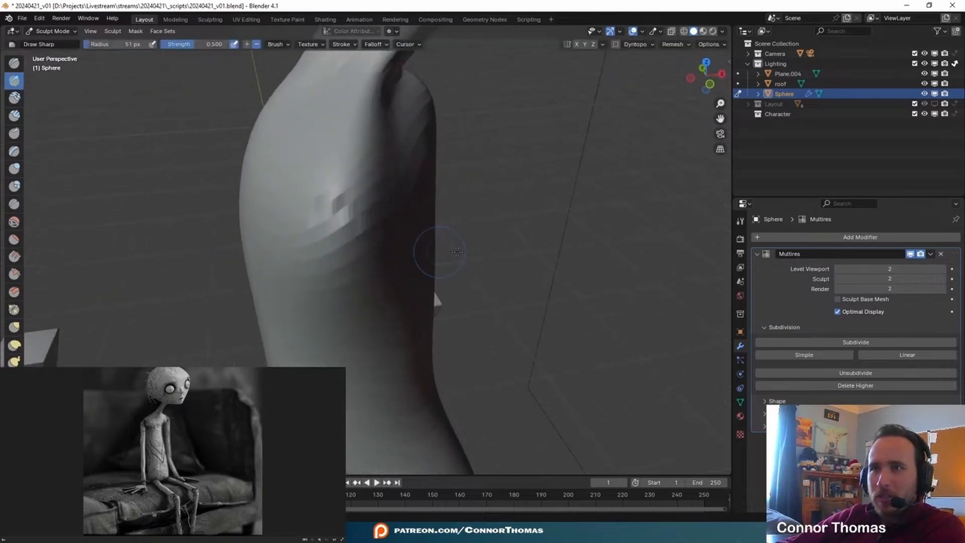
pyautogui.hotkey('ctrl', 'z')
# Build up the side of the shoulder where the arm attaches with the Draw brush, and soften it with Smooth at 89 px.
pyautogui.click(14, 63)
pyautogui.moveTo(375, 209)
pyautogui.mouseDown()
pyautogui.moveTo(315, 203)
pyautogui.moveTo(303, 244)
pyautogui.moveTo(361, 228)
pyautogui.mouseUp()
pyautogui.press('KP_0')
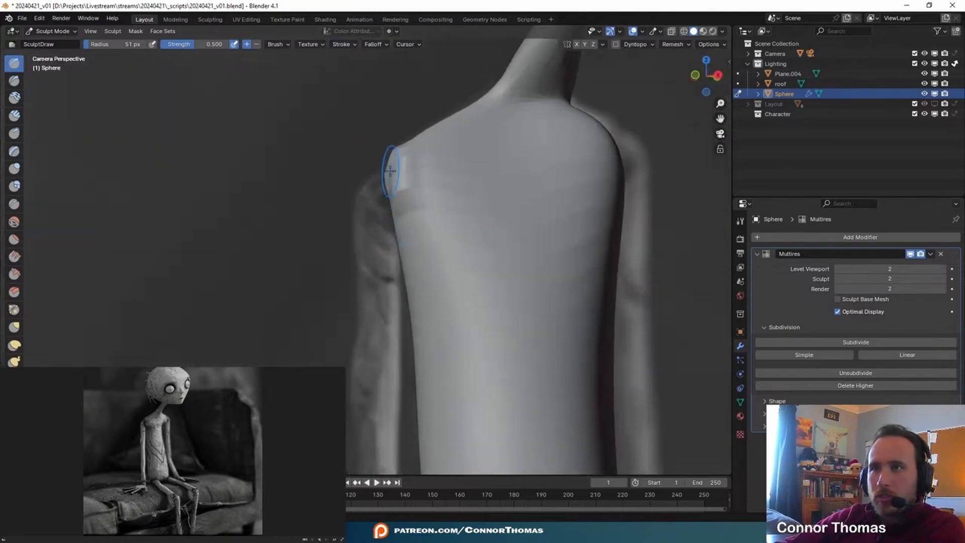
pyautogui.press('KP_0')
pyautogui.moveTo(384, 164)
pyautogui.mouseDown(button='middle')
pyautogui.moveTo(407, 280)
pyautogui.moveTo(417, 260)
pyautogui.mouseUp(button='middle')
pyautogui.press('f')
pyautogui.click(418, 259)
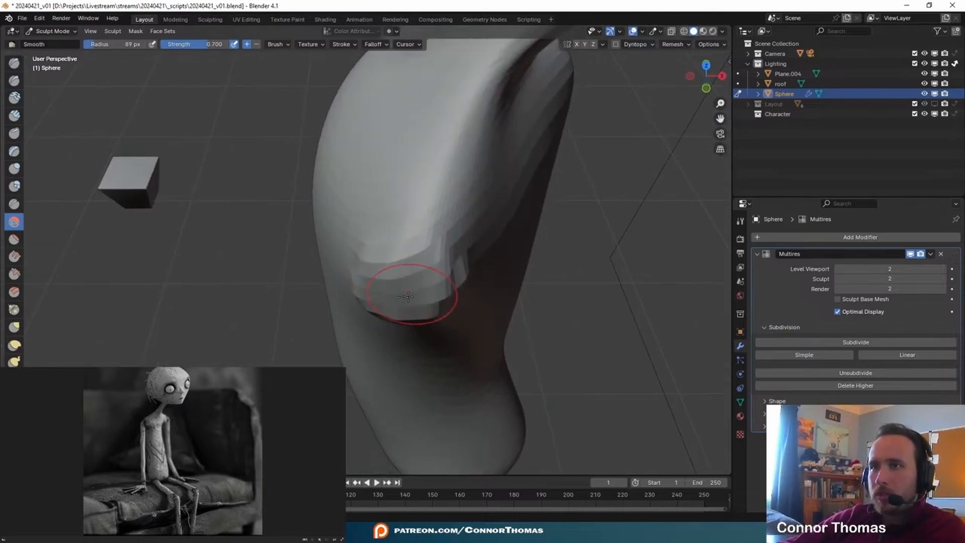
pyautogui.moveTo(421, 340)
pyautogui.mouseDown(button='middle')
pyautogui.moveTo(377, 237)
pyautogui.moveTo(427, 244)
pyautogui.mouseUp(button='middle')
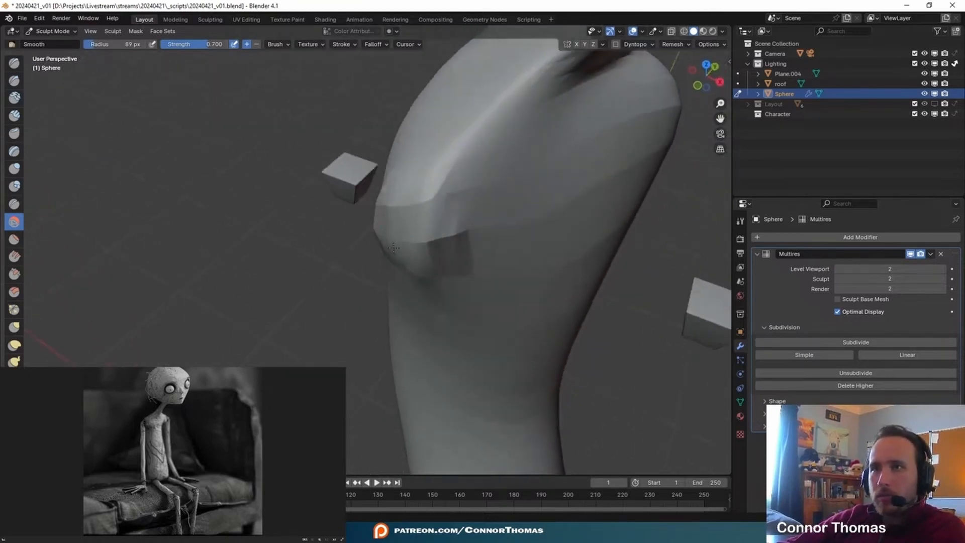
# Subdivide the torso to sculpt level 3 and hollow an arm socket using subtractive Inflate/Deflate and Pinch/Magnify strokes.
pyautogui.click(13, 309)
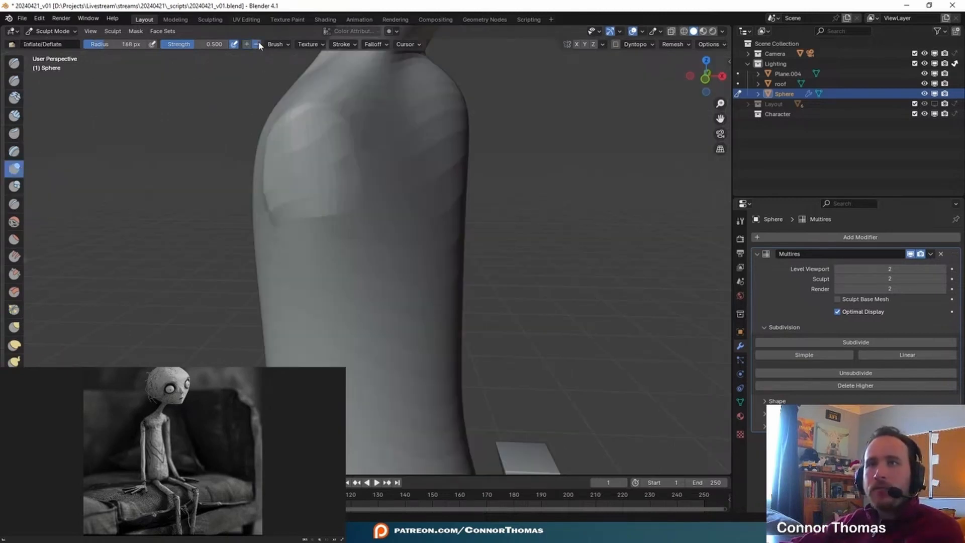
pyautogui.keyDown('shift'); pyautogui.moveTo(330, 156); pyautogui.dragTo(302, 222, button='middle'); pyautogui.keyUp('shift')
pyautogui.scroll(1, 306, 183)
pyautogui.press('f')
pyautogui.click(259, 226)
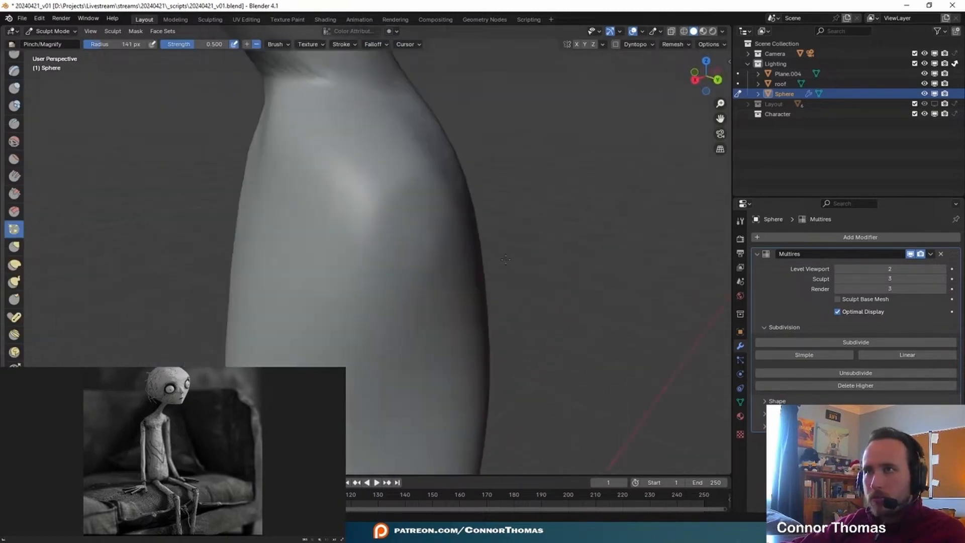
pyautogui.moveTo(397, 171); pyautogui.dragTo(359, 206)
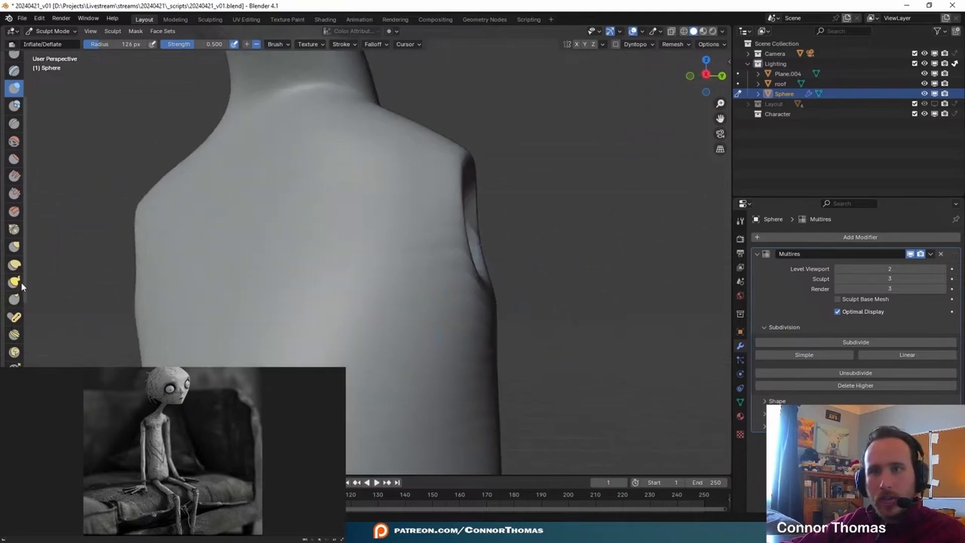
# Adjust the torso's side profile and lower back with the Elastic Deform brush at 126 px radius.
pyautogui.click(14, 270)
pyautogui.moveTo(319, 306); pyautogui.dragTo(327, 303, button='middle')
pyautogui.scroll(-2, 332, 301)
pyautogui.moveTo(414, 267); pyautogui.dragTo(436, 259, button='middle')
pyautogui.moveTo(453, 202); pyautogui.dragTo(446, 192)
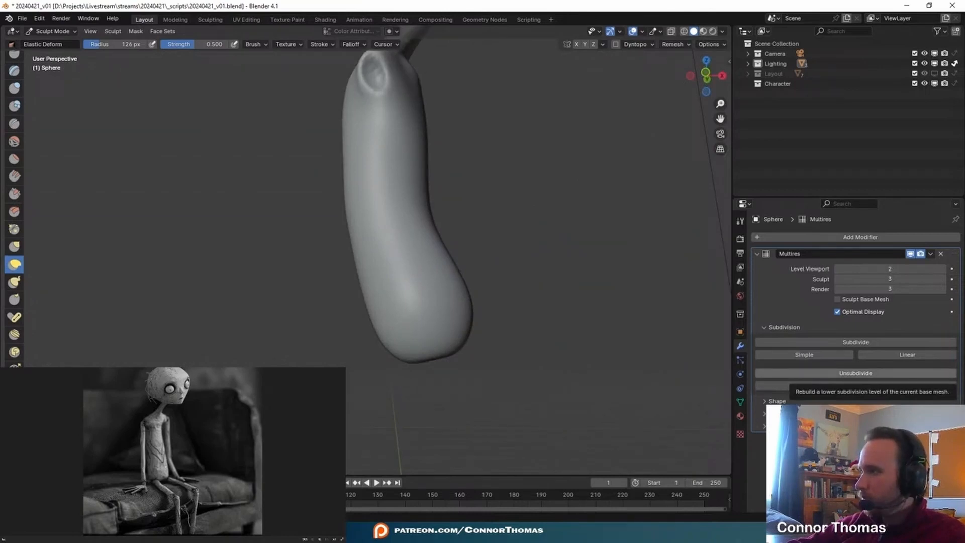
pyautogui.moveTo(442, 280); pyautogui.dragTo(417, 272)
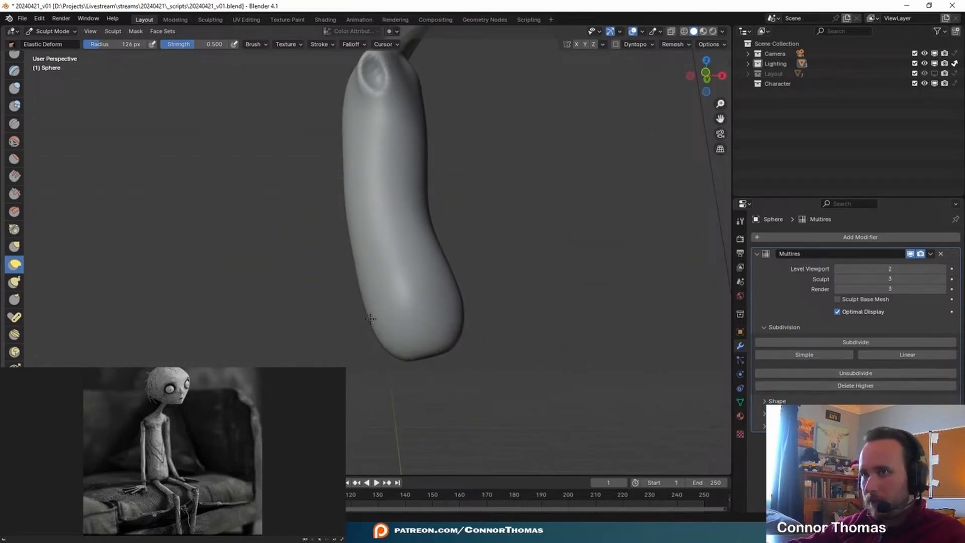
# Refine the hips and lower end of the torso from the front with Elastic Deform, then check the shoulders.
pyautogui.moveTo(510, 222); pyautogui.dragTo(397, 238, button='middle')
pyautogui.moveTo(520, 185)
pyautogui.keyDown('shift'); pyautogui.mouseDown(button='middle')
pyautogui.moveTo(576, 268)
pyautogui.moveTo(575, 255)
pyautogui.mouseUp(button='middle'); pyautogui.keyUp('shift')
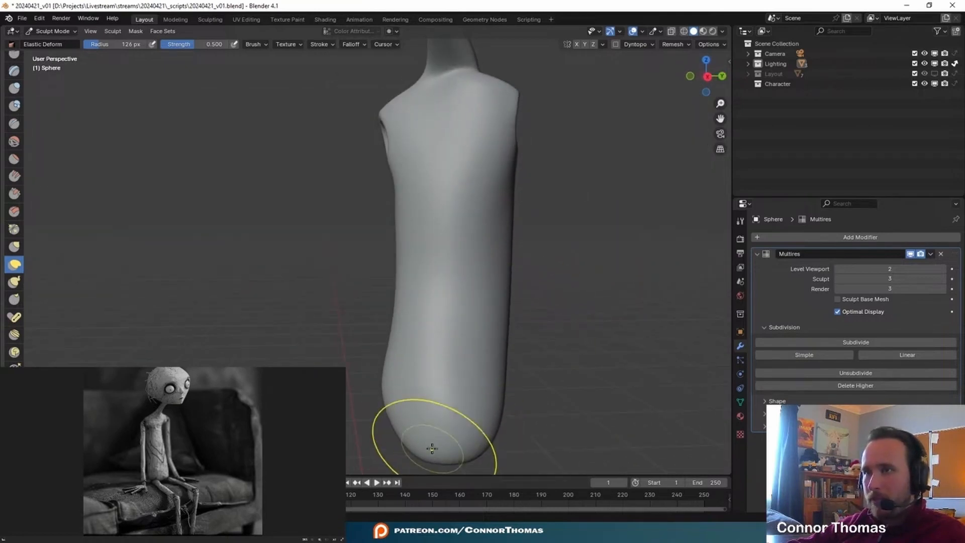
pyautogui.keyDown('shift'); pyautogui.moveTo(453, 441); pyautogui.dragTo(467, 347, button='middle'); pyautogui.keyUp('shift')
pyautogui.moveTo(491, 348); pyautogui.dragTo(504, 345)
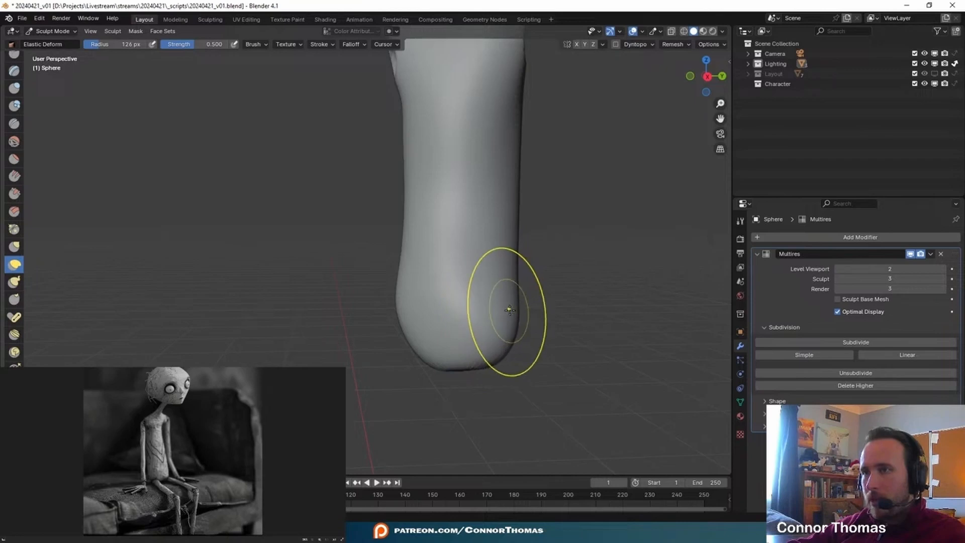
pyautogui.keyDown('shift'); pyautogui.moveTo(478, 116); pyautogui.dragTo(466, 277, button='middle'); pyautogui.keyUp('shift')
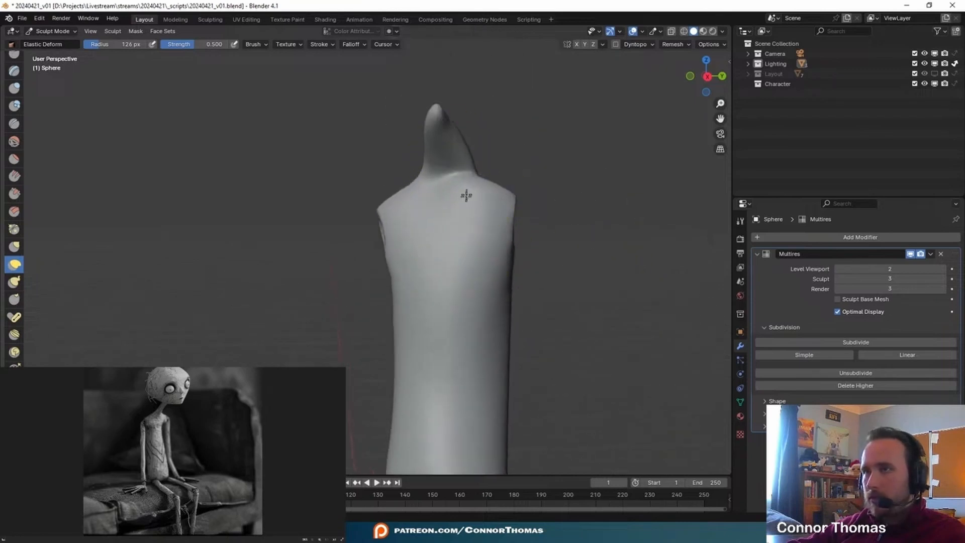
pyautogui.keyDown('shift'); pyautogui.moveTo(467, 195); pyautogui.dragTo(463, 215, button='middle'); pyautogui.keyUp('shift')
pyautogui.scroll(4, 463, 215)
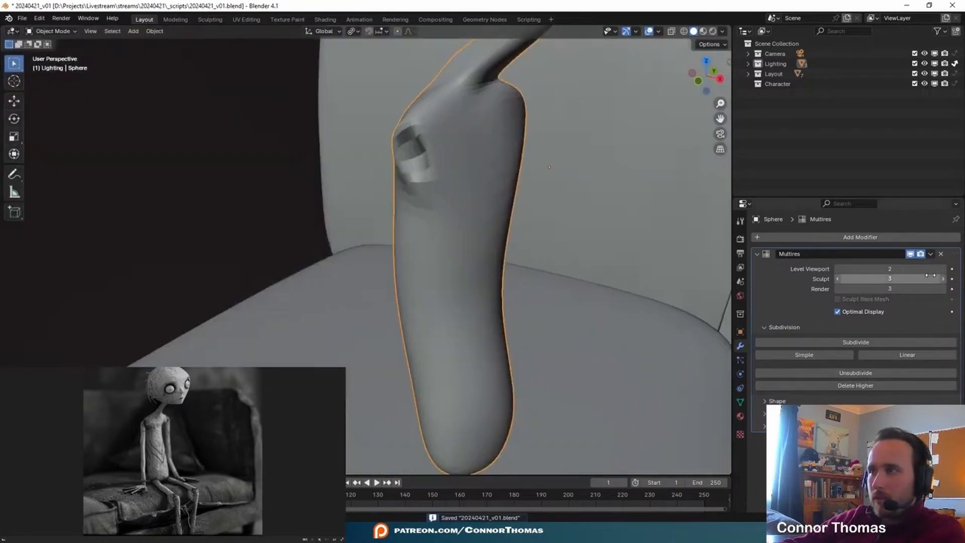
# Add a cube at the arm socket and subdivide it with a Multires modifier up to level 7.
pyautogui.moveTo(425, 240)
pyautogui.mouseDown(button='middle')
pyautogui.moveTo(465, 231)
pyautogui.moveTo(541, 270)
pyautogui.moveTo(488, 236)
pyautogui.moveTo(344, 216)
pyautogui.moveTo(474, 230)
pyautogui.moveTo(397, 198)
pyautogui.moveTo(455, 185)
pyautogui.moveTo(448, 205)
pyautogui.moveTo(526, 225)
pyautogui.moveTo(369, 201)
pyautogui.moveTo(598, 244)
pyautogui.mouseUp(button='middle')
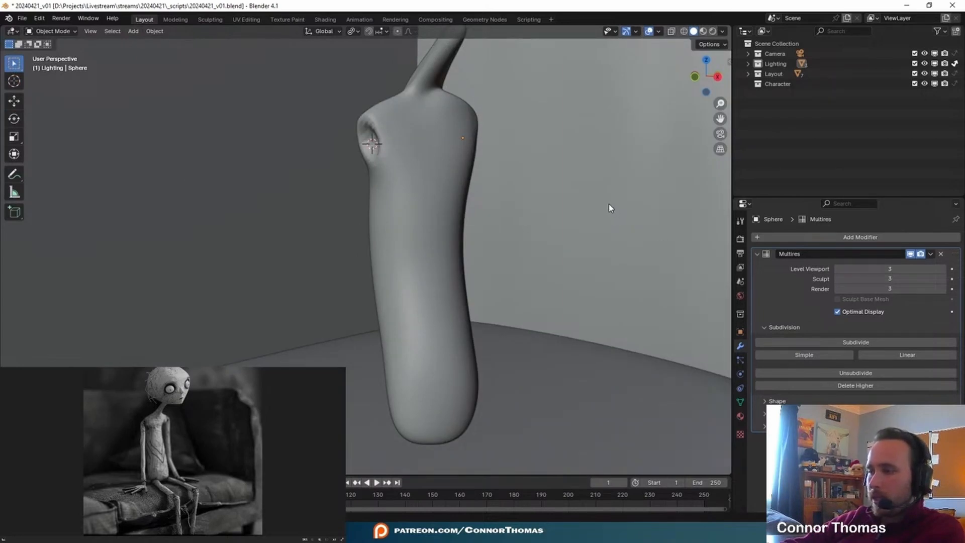
pyautogui.hotkey('shift', 'a')
pyautogui.moveTo(604, 200)
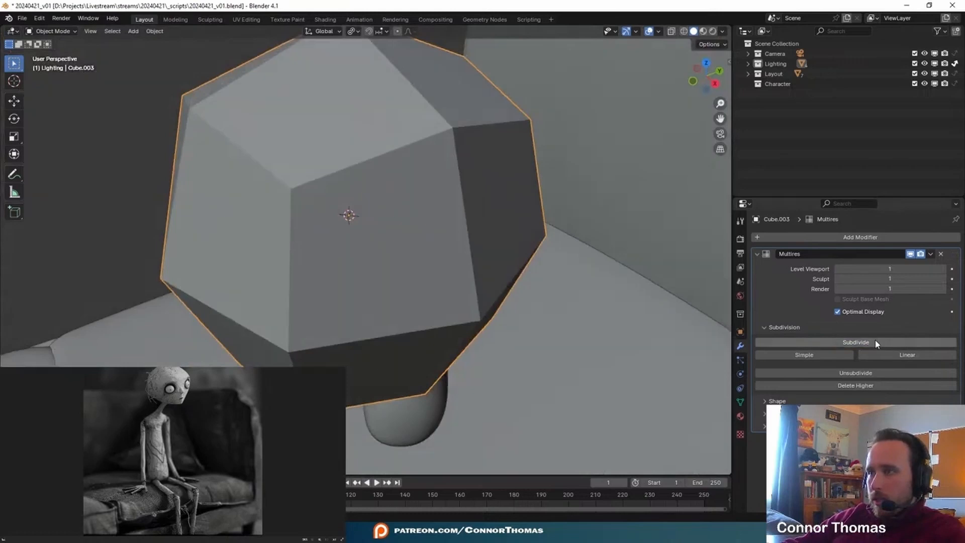
pyautogui.click(875, 342)
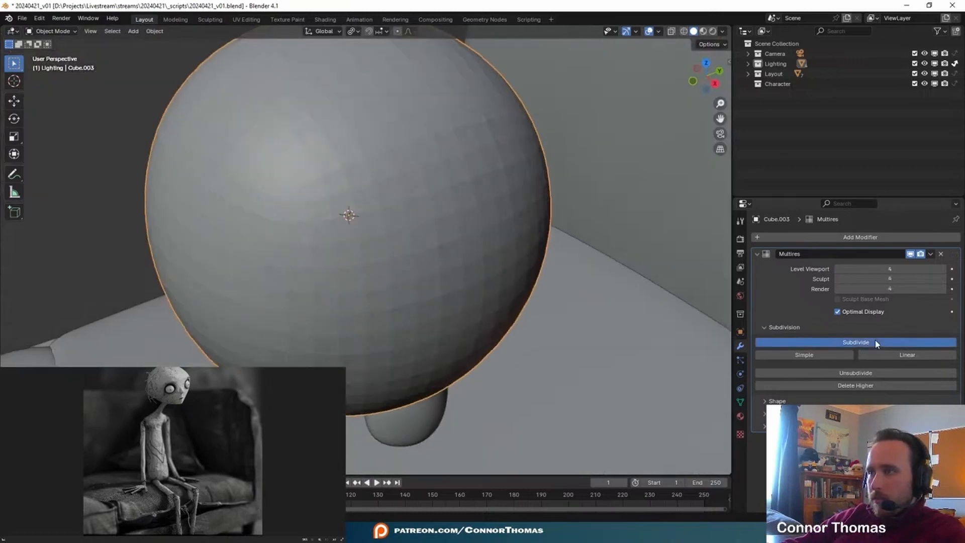
# Scale the rounded cube down to a small ball fitting the arm socket, and enter Sculpt Mode.
pyautogui.moveTo(555, 226); pyautogui.dragTo(563, 304, button='middle')
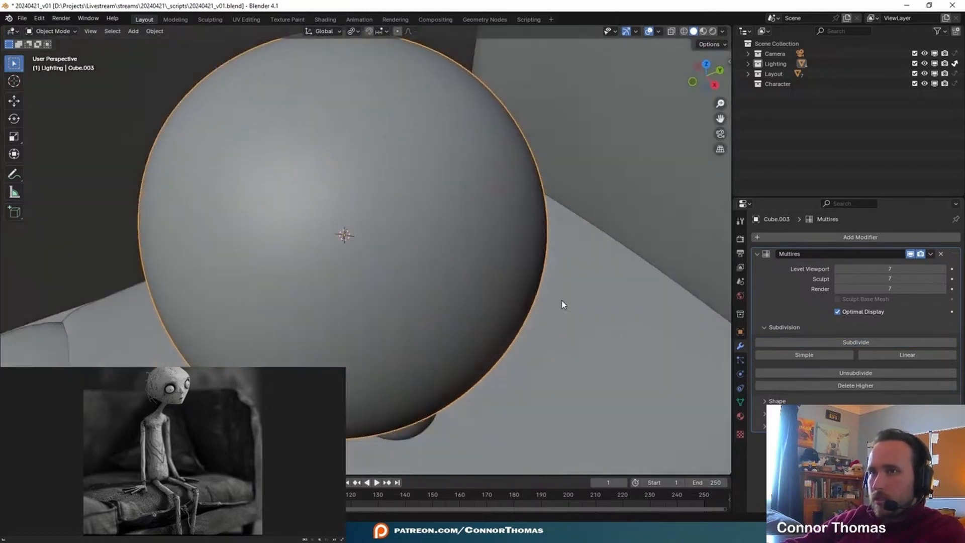
pyautogui.press('s')
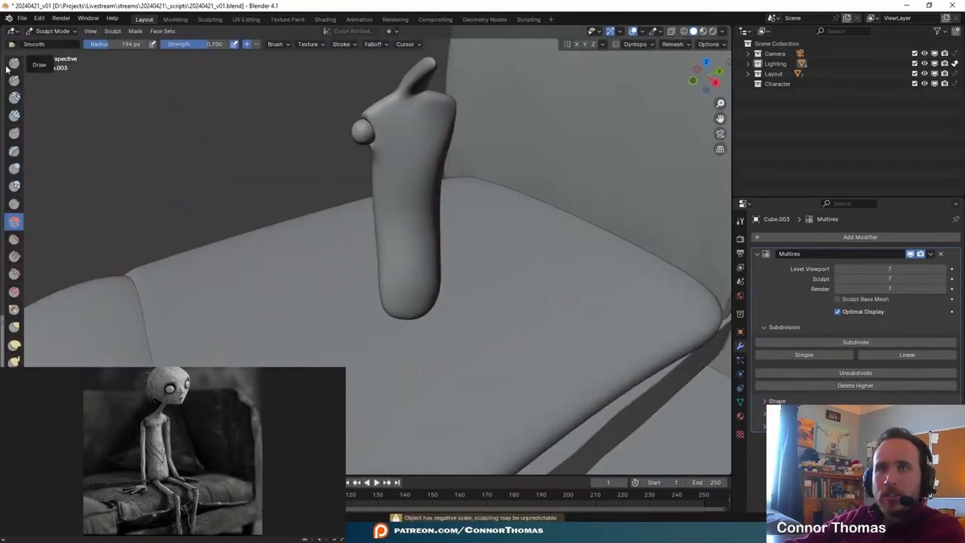
# Start growing the upper arm out of the shoulder ball with the Draw brush at 77 px radius.
pyautogui.click(7, 68)
pyautogui.scroll(4, 402, 169)
pyautogui.moveTo(391, 144)
pyautogui.keyDown('shift'); pyautogui.mouseDown(button='middle')
pyautogui.moveTo(382, 246)
pyautogui.moveTo(383, 149)
pyautogui.moveTo(363, 192)
pyautogui.mouseUp(button='middle'); pyautogui.keyUp('shift')
pyautogui.scroll(4, 363, 192)
pyautogui.press('f')
pyautogui.click(314, 183)
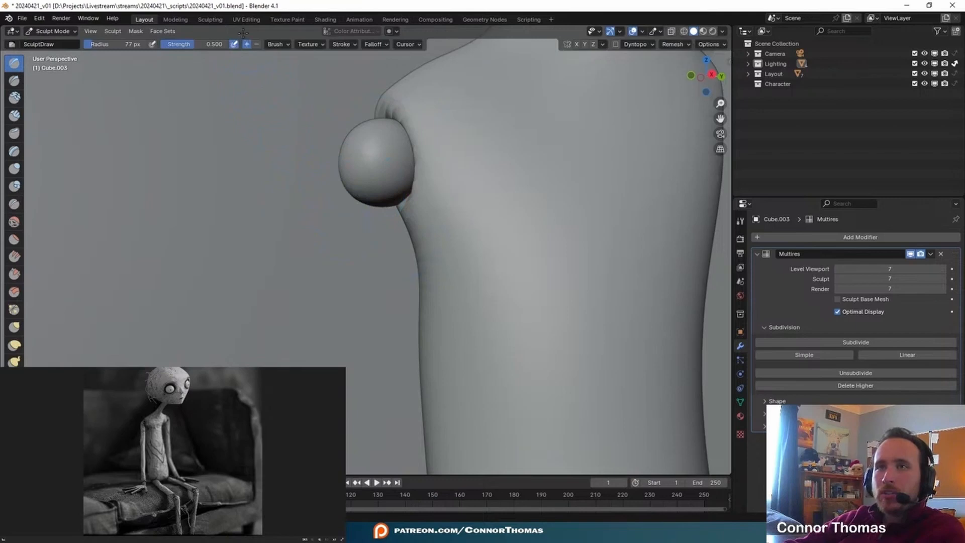
pyautogui.moveTo(362, 209); pyautogui.dragTo(387, 254)
# Extend the arm outward and down from the ball with the Draw brush at 112 px radius, and activate the Smooth brush.
pyautogui.moveTo(373, 223)
pyautogui.mouseDown(button='middle')
pyautogui.moveTo(508, 209)
pyautogui.moveTo(386, 206)
pyautogui.mouseUp(button='middle')
pyautogui.press('f')
pyautogui.click(386, 206)
pyautogui.moveTo(375, 205); pyautogui.dragTo(379, 195)
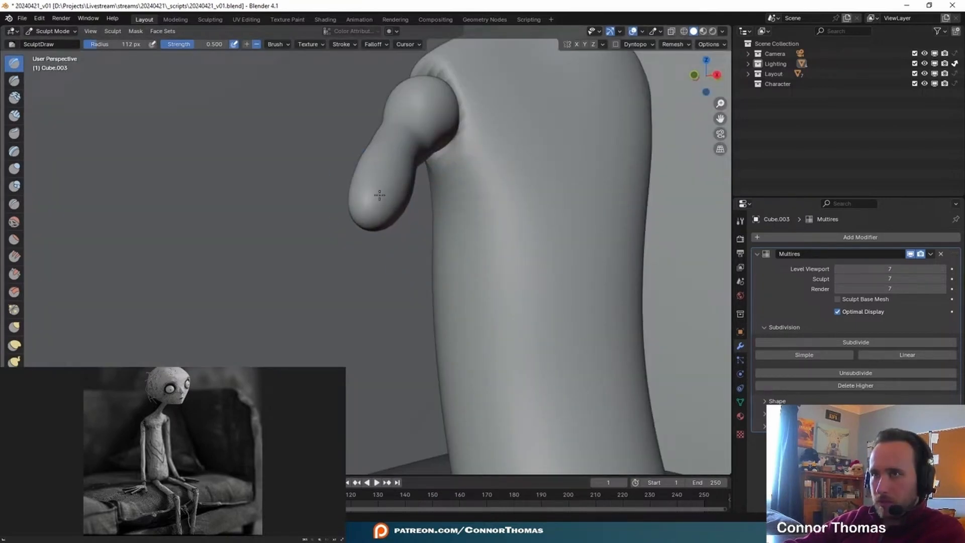
pyautogui.moveTo(358, 268)
pyautogui.mouseDown(button='middle')
pyautogui.moveTo(446, 237)
pyautogui.moveTo(458, 206)
pyautogui.mouseUp(button='middle')
pyautogui.hotkey('shift', 's')
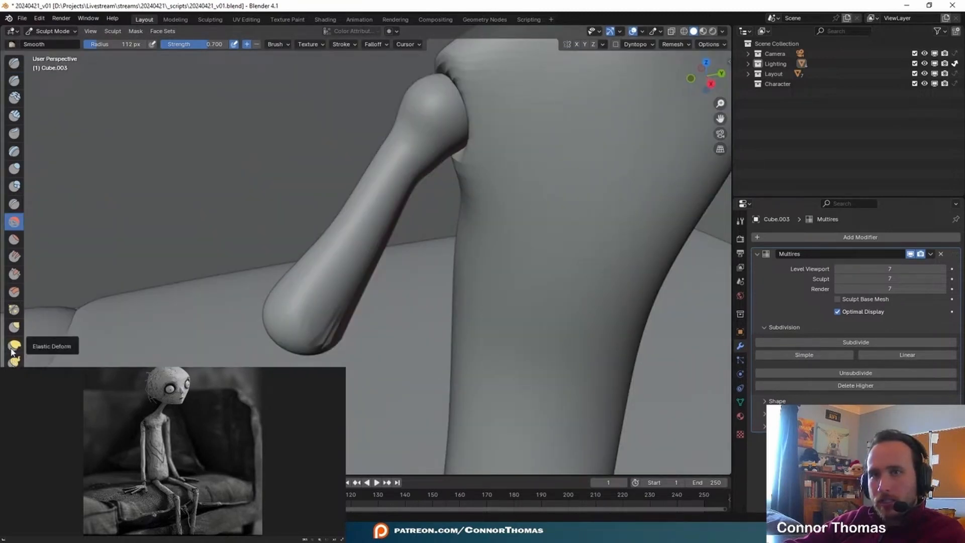
# Stretch the arm downward with the Elastic Deform brush at 112 px radius, undoing one stroke along the way.
pyautogui.click(14, 345)
pyautogui.moveTo(301, 334); pyautogui.dragTo(420, 206, button='middle')
pyautogui.moveTo(372, 170); pyautogui.dragTo(363, 390)
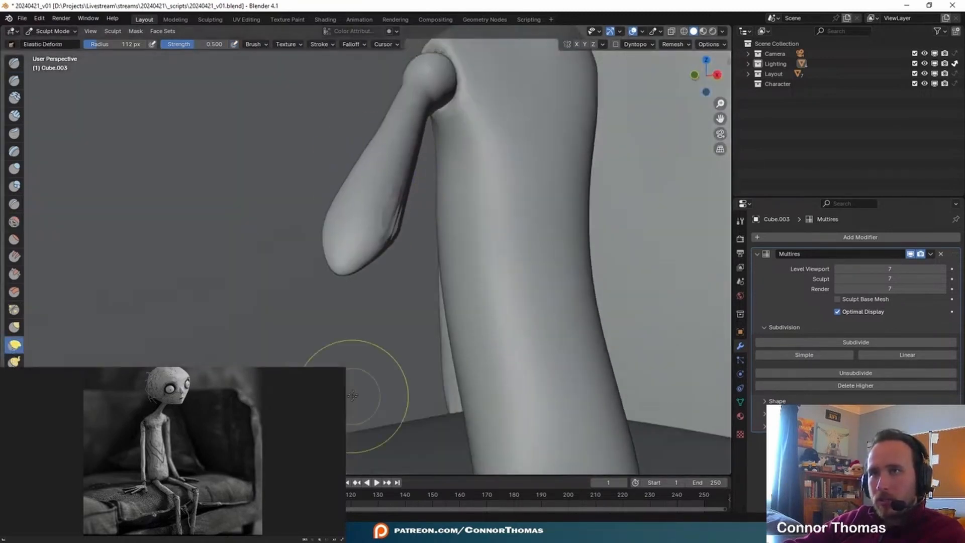
pyautogui.moveTo(369, 247)
pyautogui.mouseDown()
pyautogui.moveTo(379, 355)
pyautogui.moveTo(362, 402)
pyautogui.mouseUp()
pyautogui.hotkey('ctrl', 'z')
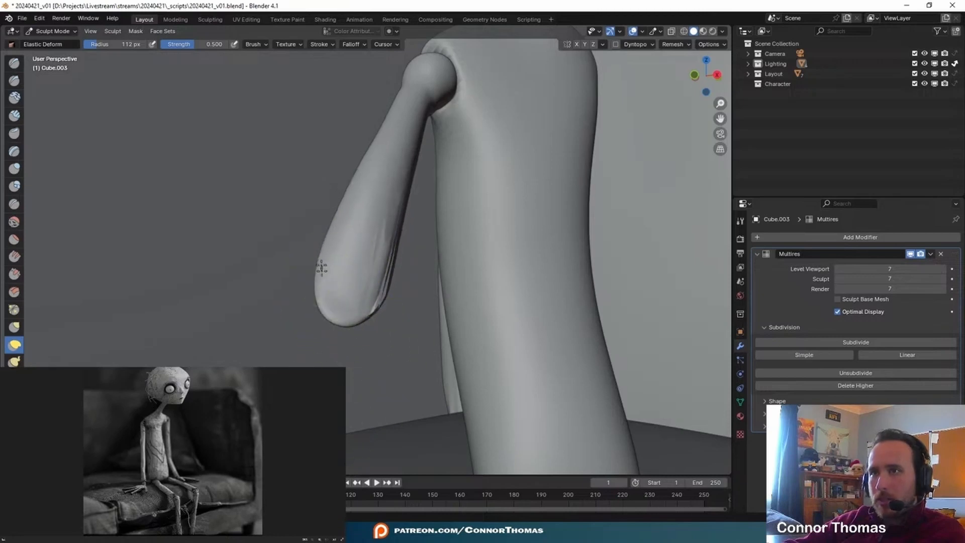
pyautogui.moveTo(319, 267); pyautogui.dragTo(324, 382)
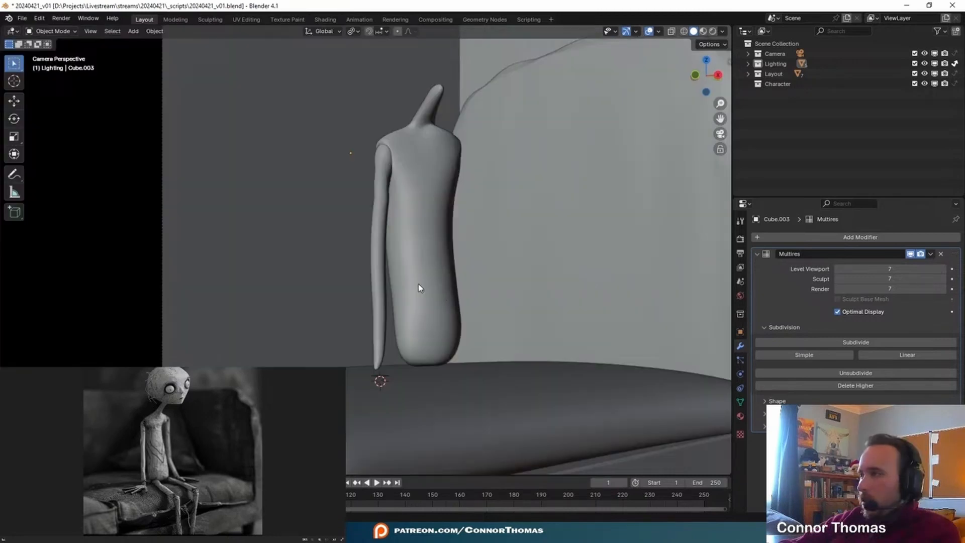
# Select the finished arm, duplicate it in top view and mirror the copy along Y.
pyautogui.scroll(5, 395, 215)
pyautogui.scroll(-5, 423, 230)
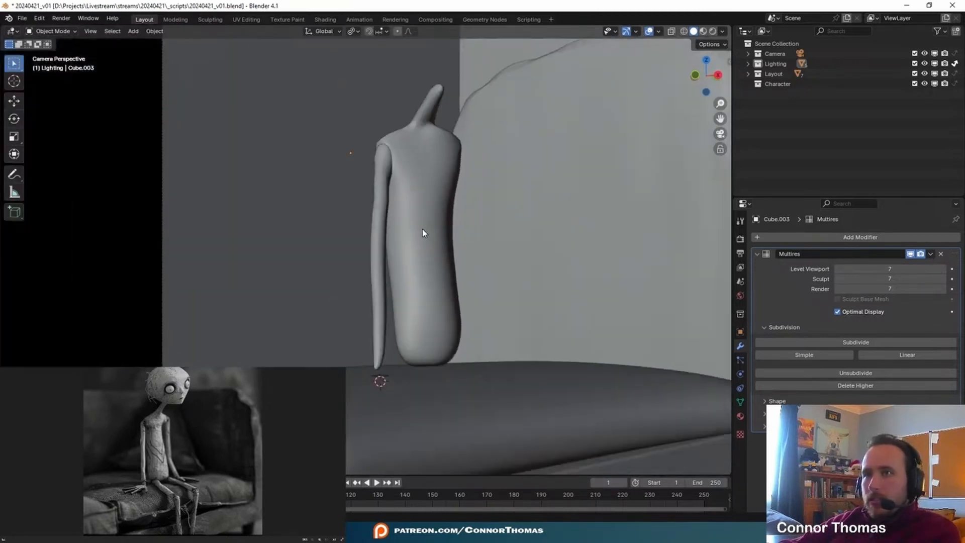
pyautogui.moveTo(375, 285); pyautogui.dragTo(308, 286, button='middle')
pyautogui.click(308, 286)
pyautogui.click(307, 285)
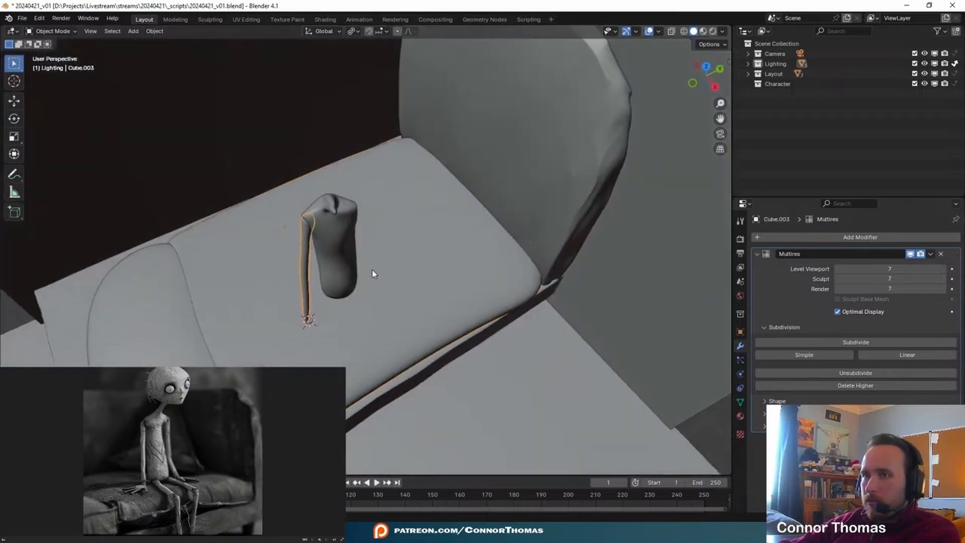
pyautogui.moveTo(372, 270); pyautogui.dragTo(378, 310, button='middle')
pyautogui.press('KP_7')
pyautogui.hotkey('shift', 'd')
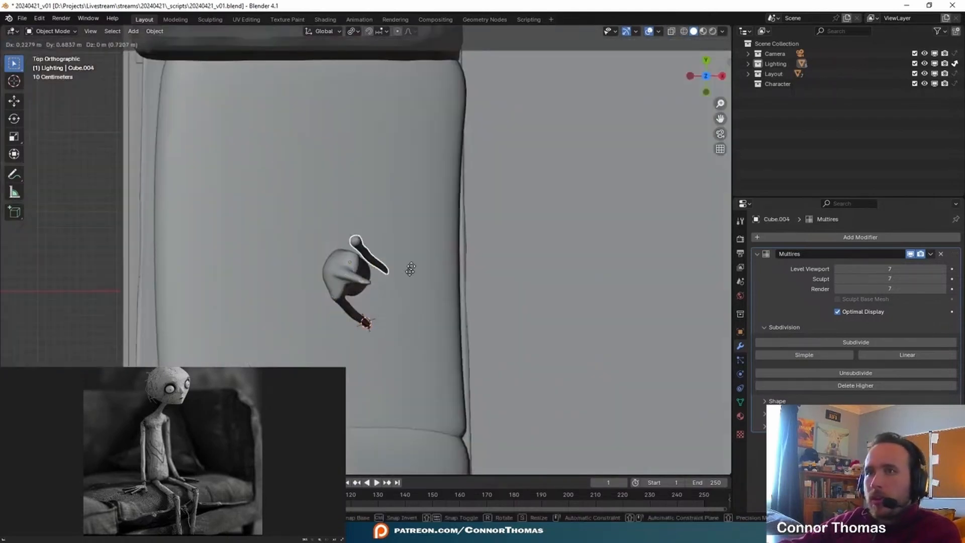
pyautogui.press('y')
pyautogui.click(400, 241)
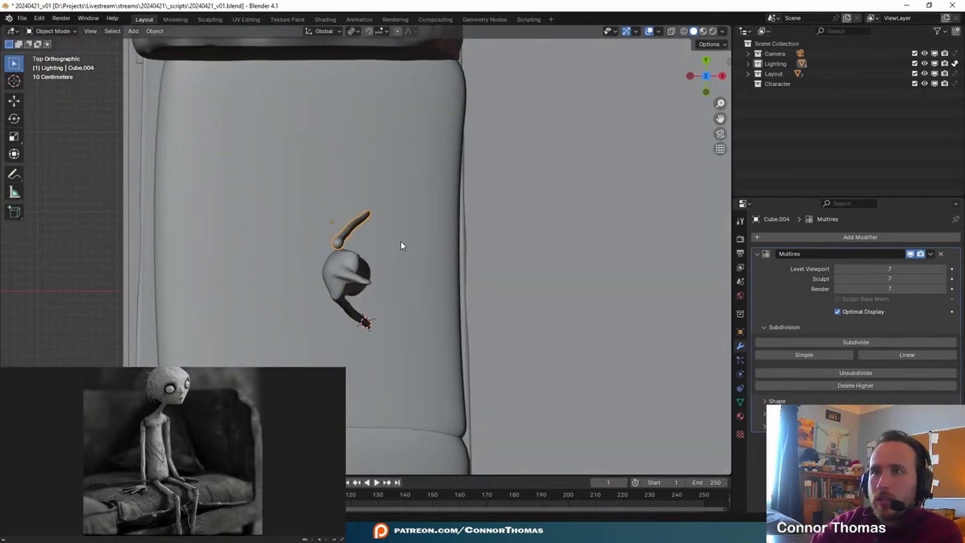
# Move the mirrored arm onto the opposite shoulder, adjusting its placement from the top, side and front.
pyautogui.scroll(4, 395, 240)
pyautogui.press('g')
pyautogui.click(443, 303)
pyautogui.moveTo(442, 304); pyautogui.dragTo(348, 187, button='middle')
pyautogui.press('g')
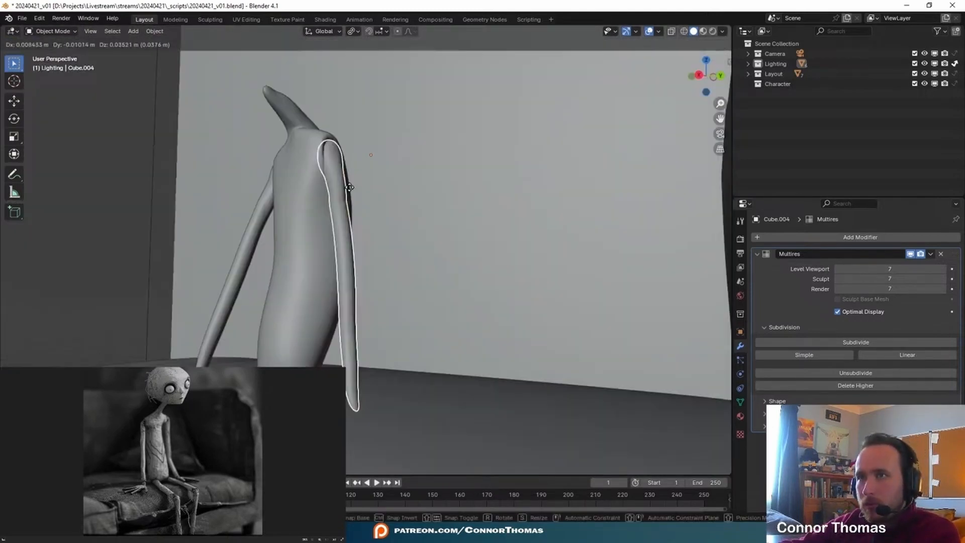
pyautogui.click(369, 216)
pyautogui.moveTo(371, 220); pyautogui.dragTo(325, 200, button='middle')
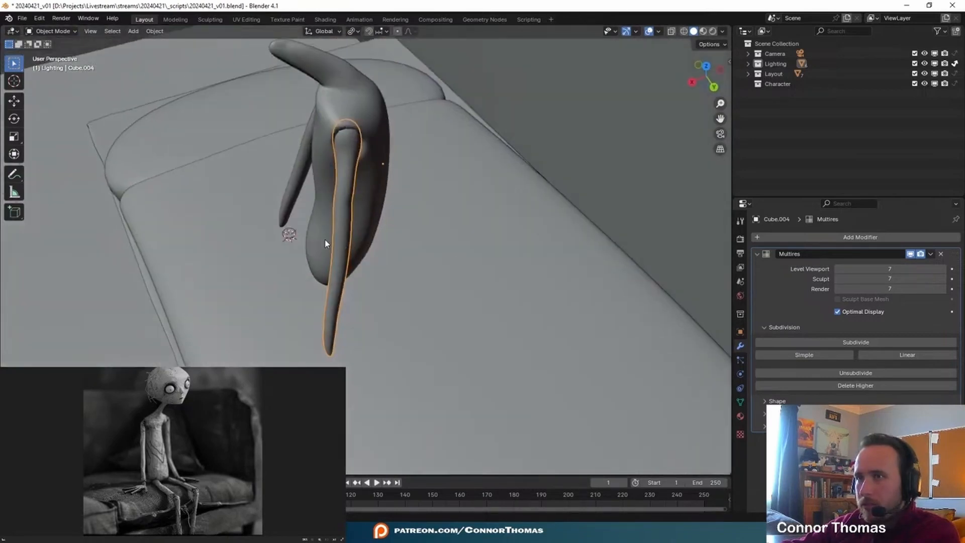
pyautogui.click(302, 340)
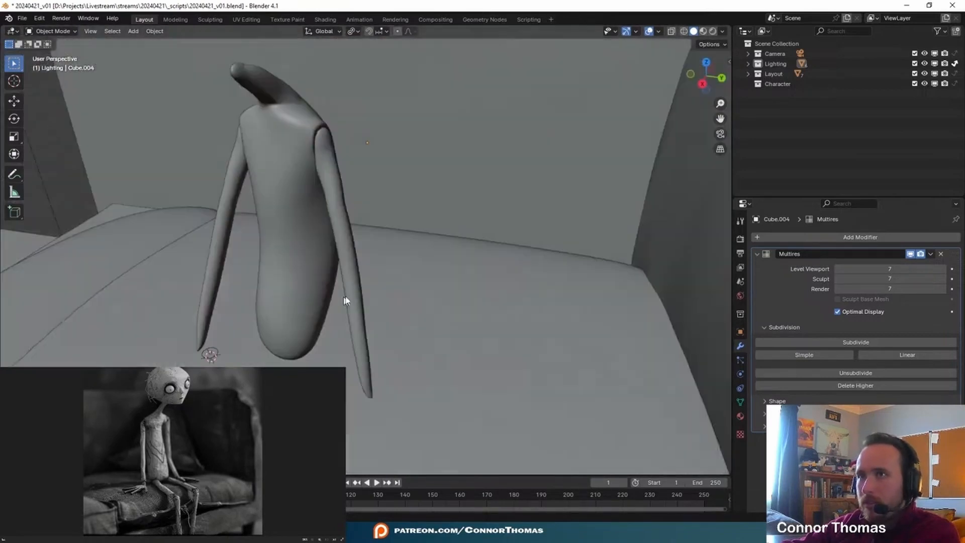
# Subdivide the first arm to Multires level 8 and rework its wrist end with the Pinch, Smooth and Inflate brushes.
pyautogui.click(849, 345)
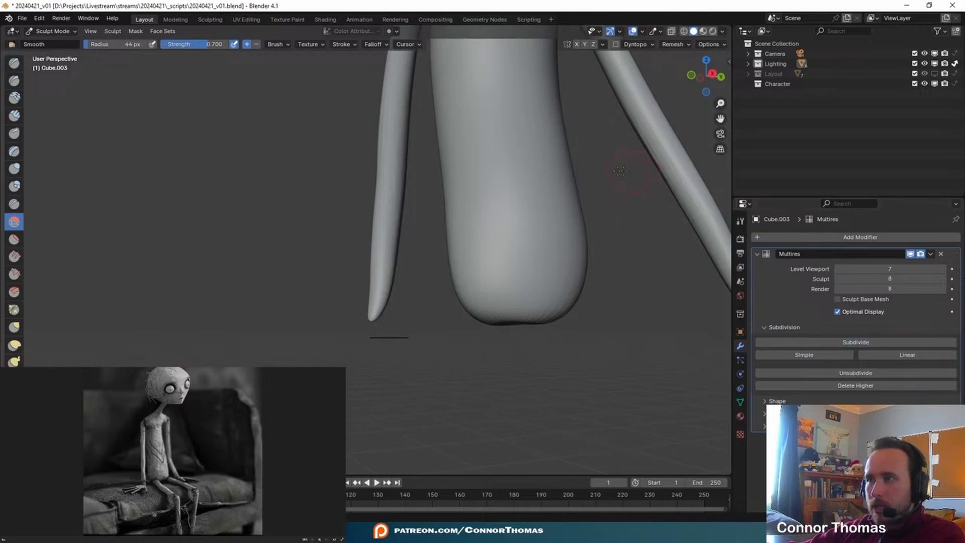
pyautogui.keyDown('ctrl'); pyautogui.moveTo(404, 370); pyautogui.dragTo(400, 297, button='middle'); pyautogui.keyUp('ctrl')
pyautogui.moveTo(446, 347)
pyautogui.mouseDown(button='middle')
pyautogui.moveTo(441, 339)
pyautogui.moveTo(420, 341)
pyautogui.moveTo(496, 366)
pyautogui.mouseUp(button='middle')
pyautogui.press('p')
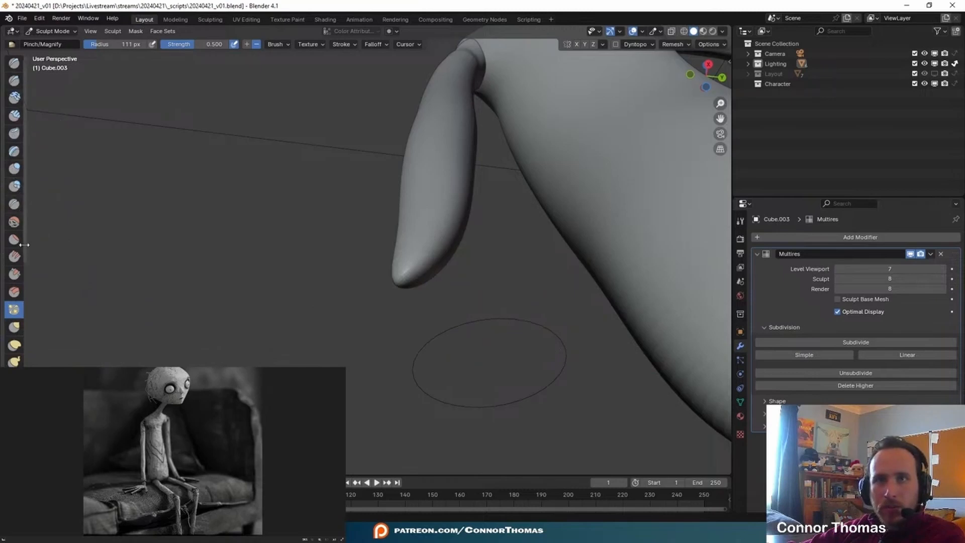
pyautogui.moveTo(432, 273); pyautogui.dragTo(39, 184, button='middle')
pyautogui.press('s')
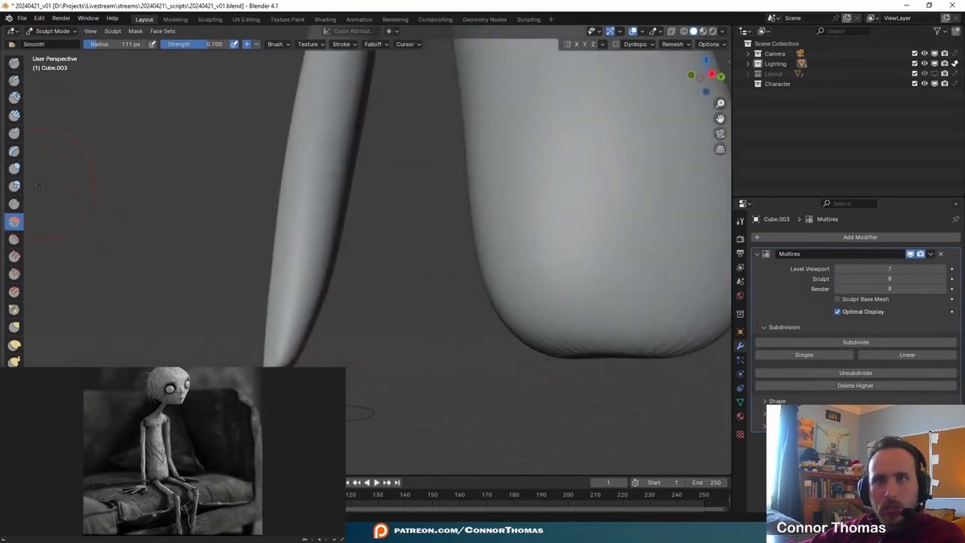
pyautogui.click(15, 169)
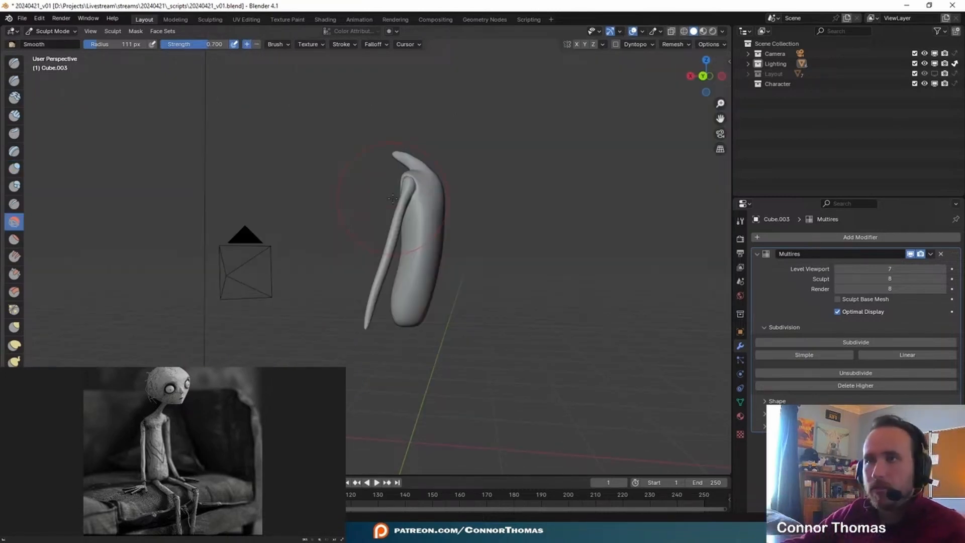
# Return to Object Mode, select the mirrored arm and enter Sculpt Mode on it.
pyautogui.scroll(3, 393, 199)
pyautogui.moveTo(57, 260)
pyautogui.mouseDown(button='middle')
pyautogui.moveTo(394, 302)
pyautogui.moveTo(301, 216)
pyautogui.mouseUp(button='middle')
pyautogui.click(53, 32)
pyautogui.click(61, 44)
pyautogui.moveTo(226, 181); pyautogui.dragTo(367, 211, button='middle')
pyautogui.click(484, 221)
pyautogui.moveTo(484, 221); pyautogui.dragTo(292, 222, button='middle')
pyautogui.click(457, 252)
pyautogui.click(51, 31)
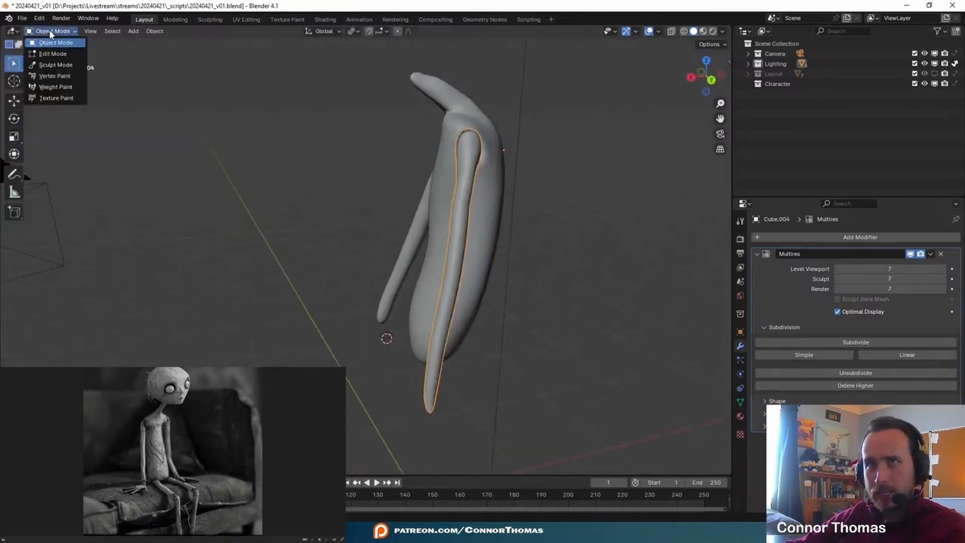
pyautogui.click(56, 65)
# Bend the forearm of the mirrored arm outward with the Pose brush from the camera view to match the reference.
pyautogui.moveTo(334, 155); pyautogui.dragTo(370, 176, button='middle')
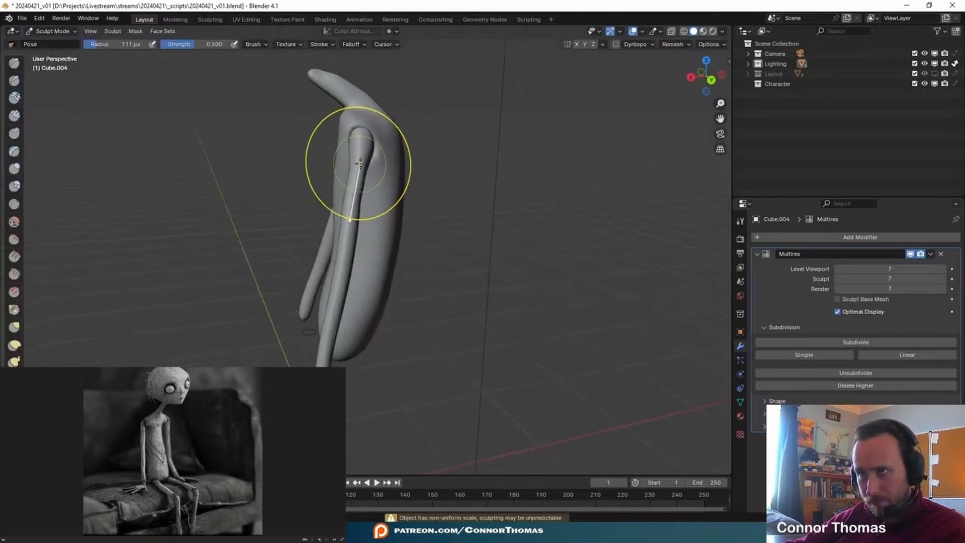
pyautogui.press('KP_0')
pyautogui.click(514, 376)
pyautogui.press('f')
pyautogui.click(514, 381)
pyautogui.moveTo(527, 392); pyautogui.dragTo(543, 389)
pyautogui.moveTo(511, 257); pyautogui.dragTo(510, 259)
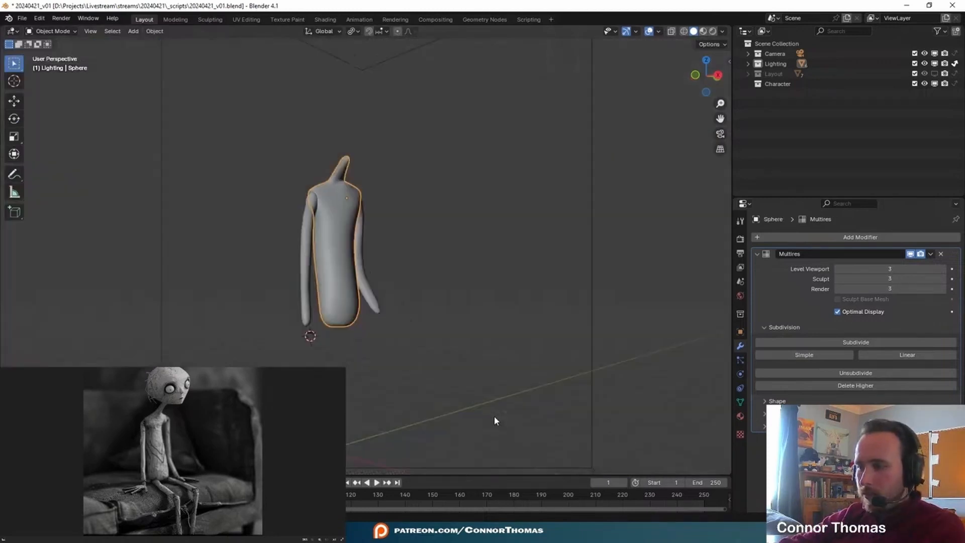
# Carve two hip sockets into the lower end of the torso with the subtracting Draw brush at 109 px radius.
pyautogui.scroll(4, 494, 416)
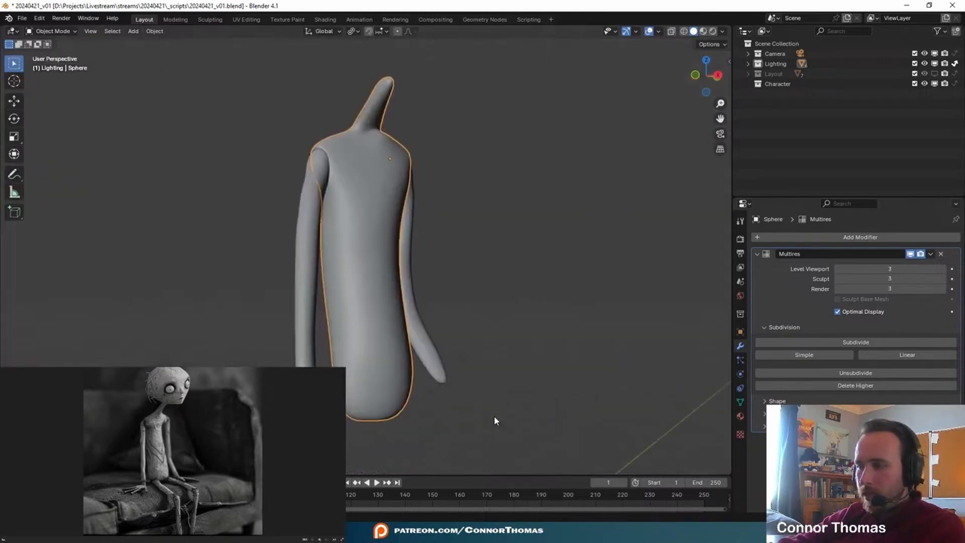
pyautogui.keyDown('shift'); pyautogui.moveTo(447, 470); pyautogui.dragTo(439, 253, button='middle'); pyautogui.keyUp('shift')
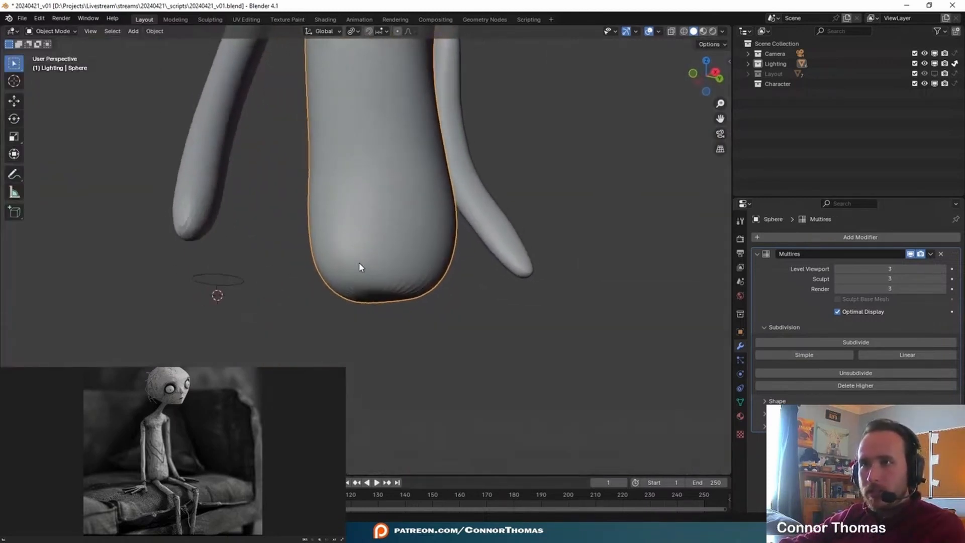
pyautogui.hotkey('ctrl', 's')
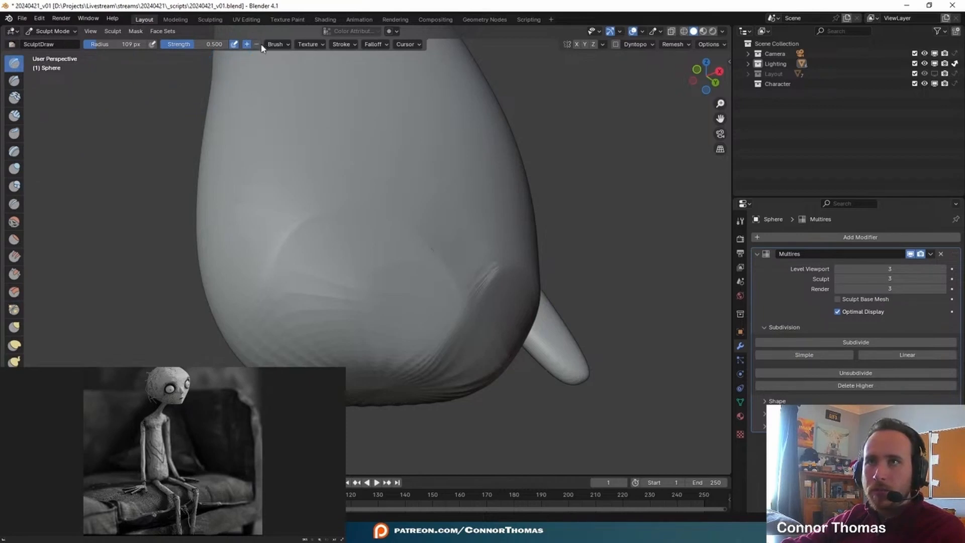
pyautogui.moveTo(394, 296)
pyautogui.mouseDown()
pyautogui.moveTo(344, 254)
pyautogui.moveTo(322, 261)
pyautogui.moveTo(400, 315)
pyautogui.moveTo(389, 270)
pyautogui.mouseUp()
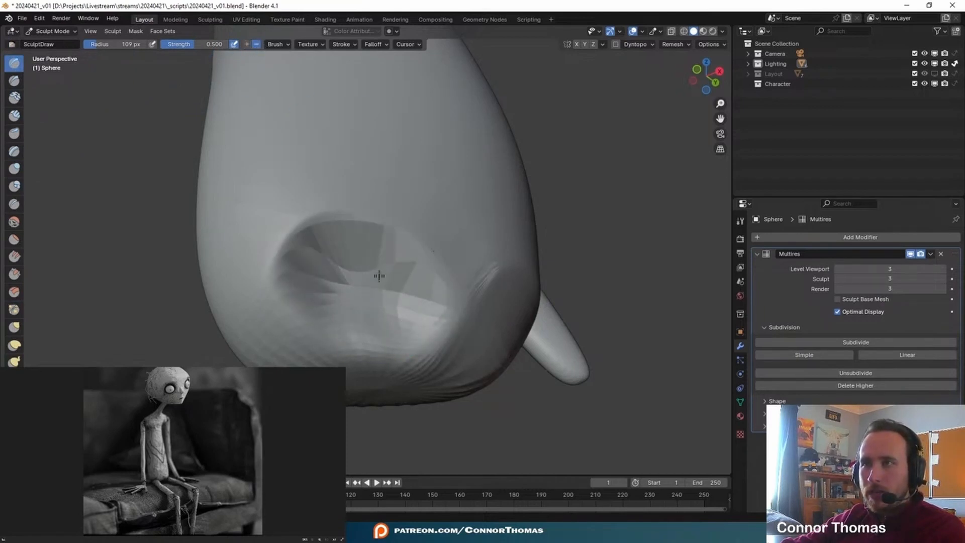
pyautogui.moveTo(320, 263)
pyautogui.mouseDown()
pyautogui.moveTo(307, 332)
pyautogui.moveTo(345, 347)
pyautogui.moveTo(337, 294)
pyautogui.mouseUp()
# Add a cylinder, scale it down to wrist size and place it at the end of the first arm.
pyautogui.scroll(-5, 408, 325)
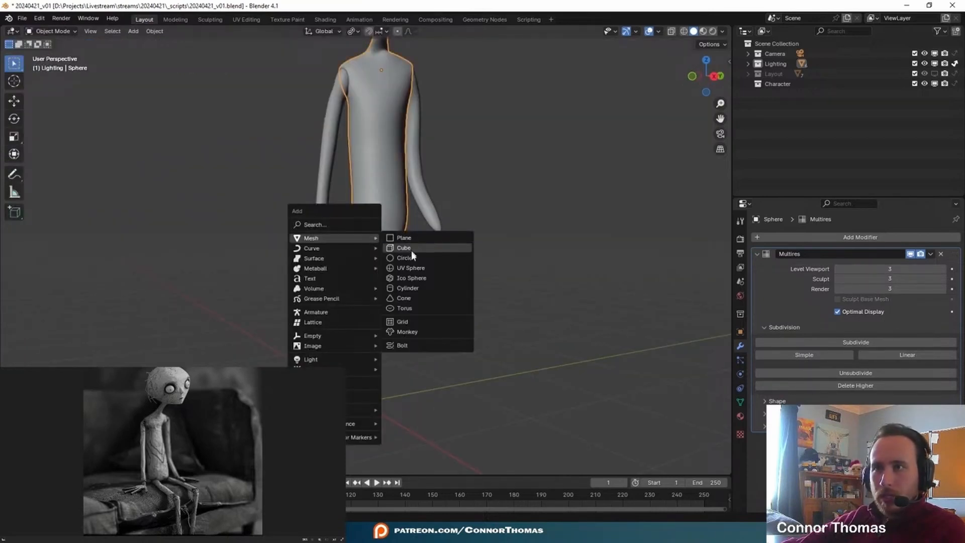
pyautogui.click(418, 287)
pyautogui.press('s')
pyautogui.click(362, 280)
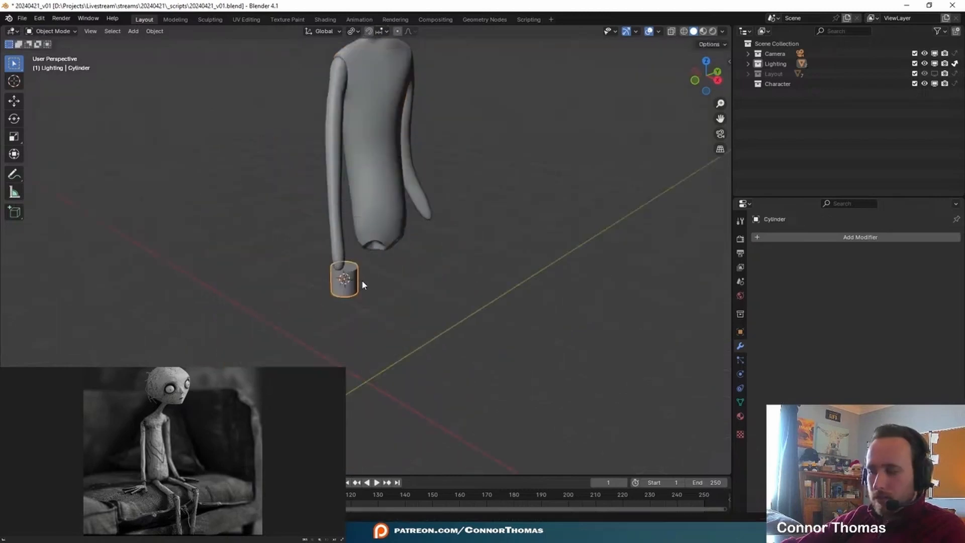
pyautogui.press('KP_Decimal')
pyautogui.press('g')
pyautogui.click(420, 189)
pyautogui.press('s')
pyautogui.moveTo(421, 189); pyautogui.dragTo(355, 254, button='middle')
pyautogui.click(409, 211)
pyautogui.keyDown('shift'); pyautogui.moveTo(445, 218); pyautogui.dragTo(351, 257, button='middle'); pyautogui.keyUp('shift')
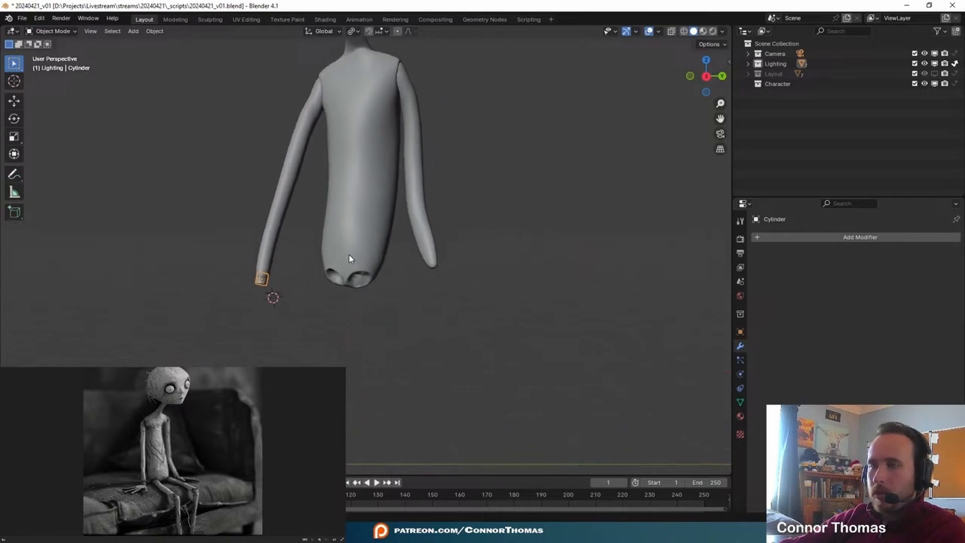
# Duplicate the wrist cylinder, then move and rotate the copy to fit the end of the other arm.
pyautogui.hotkey('shift', 'd')
pyautogui.click(526, 288)
pyautogui.press('KP_Decimal')
pyautogui.moveTo(515, 283); pyautogui.dragTo(369, 267, button='middle')
pyautogui.press('g')
pyautogui.click(473, 227)
pyautogui.press('r')
pyautogui.click(486, 261)
pyautogui.press('g')
pyautogui.click(445, 248)
pyautogui.moveTo(444, 248); pyautogui.dragTo(509, 302, button='middle')
# Place a copy of the first arm at the near hip socket as a leg extending forward.
pyautogui.scroll(-10, 510, 303)
pyautogui.click(509, 304)
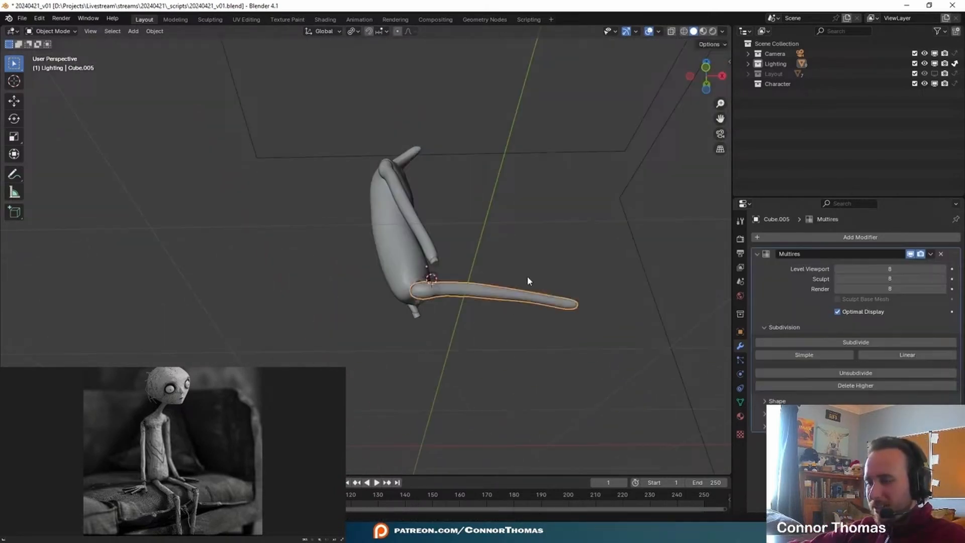
pyautogui.scroll(3, 527, 275)
pyautogui.moveTo(527, 275); pyautogui.dragTo(409, 338, button='middle')
pyautogui.scroll(4, 260, 194)
pyautogui.moveTo(260, 194); pyautogui.dragTo(465, 202, button='middle')
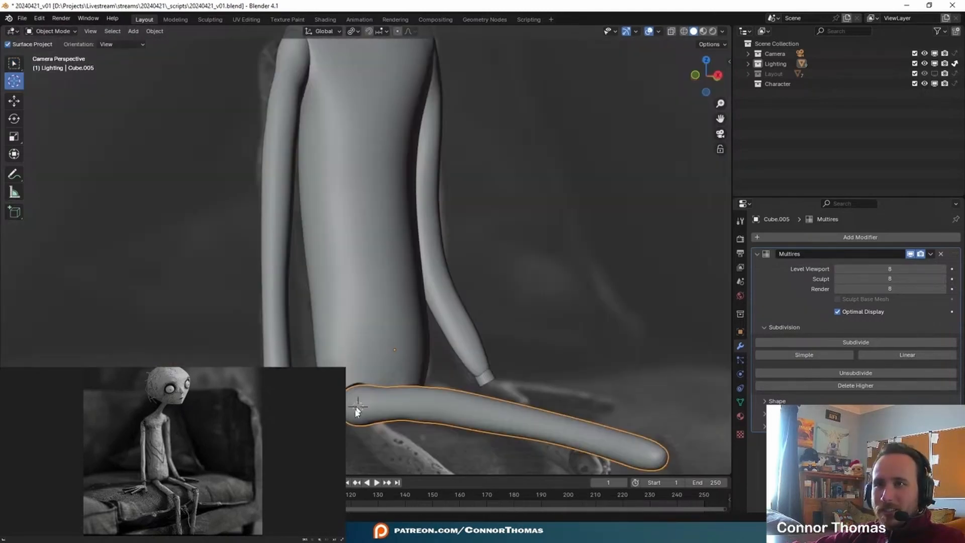
# Position the 3D cursor at the leg's hip joint and set the transform pivot point to 3D Cursor.
pyautogui.moveTo(225, 294); pyautogui.dragTo(424, 463, button='middle')
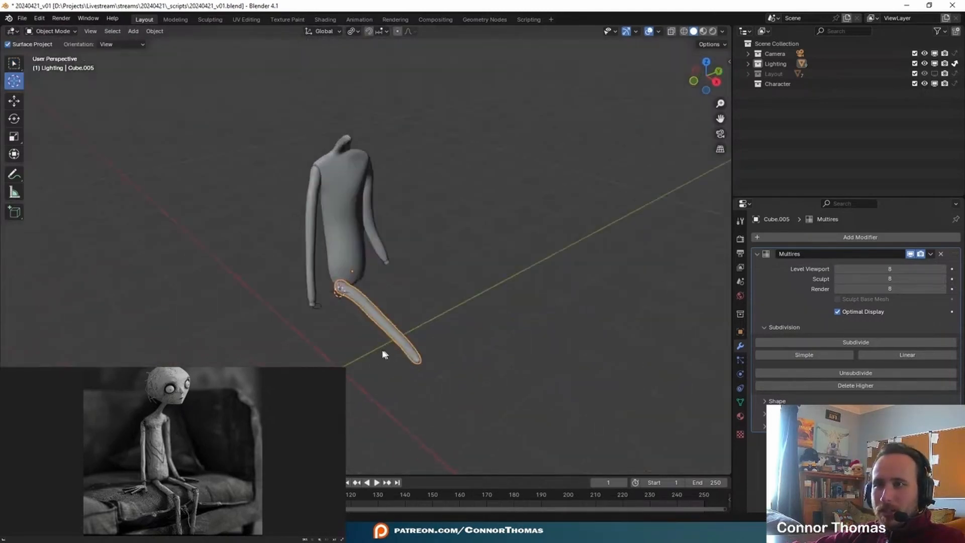
pyautogui.scroll(6, 382, 352)
pyautogui.keyDown('shift'); pyautogui.moveTo(270, 358); pyautogui.dragTo(362, 251, button='middle'); pyautogui.keyUp('shift')
pyautogui.moveTo(362, 251); pyautogui.dragTo(221, 309, button='middle')
pyautogui.press('KP_Decimal')
pyautogui.scroll(5, 222, 309)
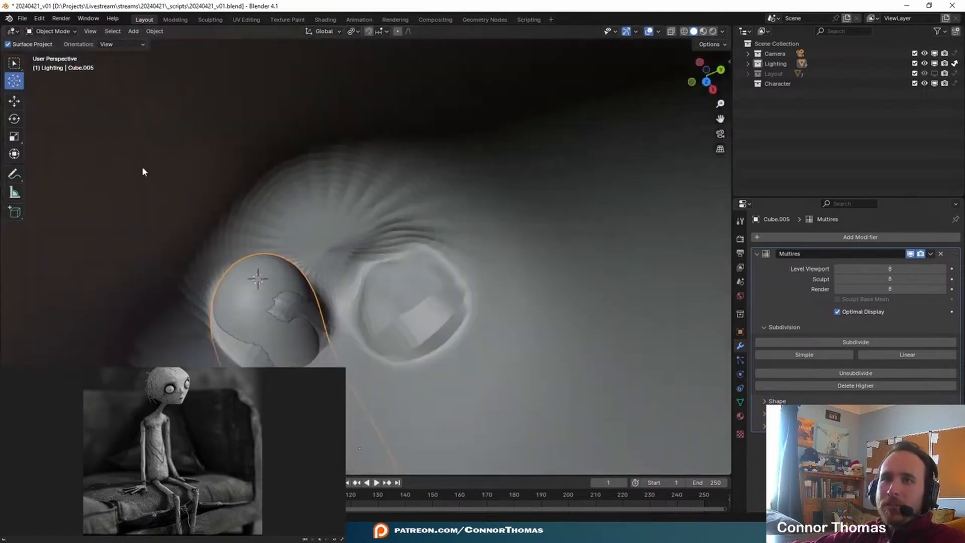
pyautogui.press('KP_0')
pyautogui.click(352, 33)
pyautogui.click(374, 66)
# Shrink the leg about its hip joint to thigh length and fill it out with the Inflate/Deflate brush.
pyautogui.scroll(-3, 541, 418)
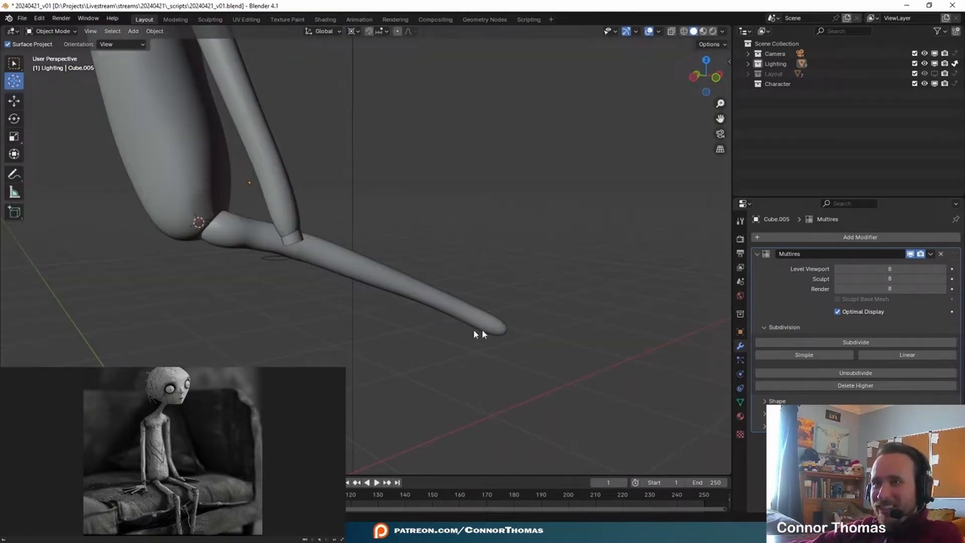
pyautogui.press('KP_0')
pyautogui.scroll(5, 406, 303)
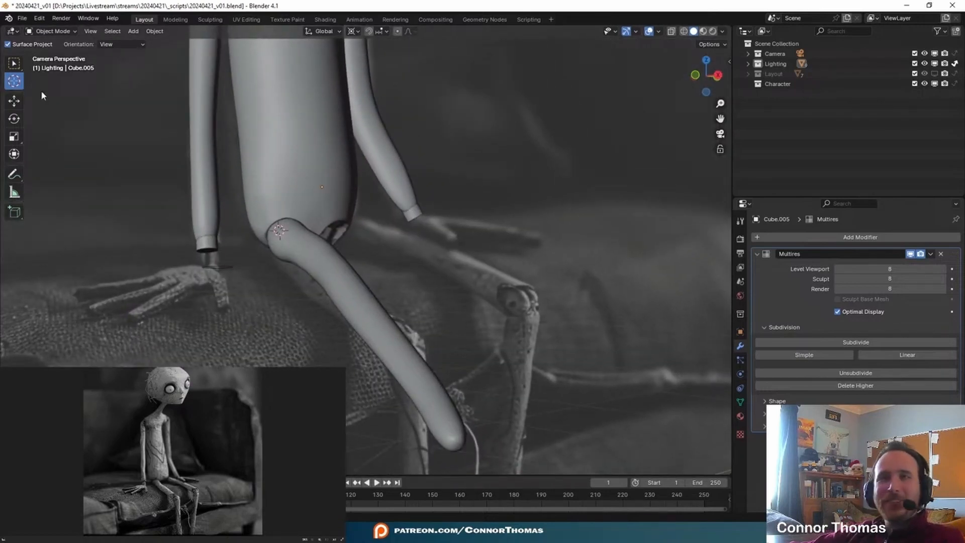
pyautogui.click(14, 64)
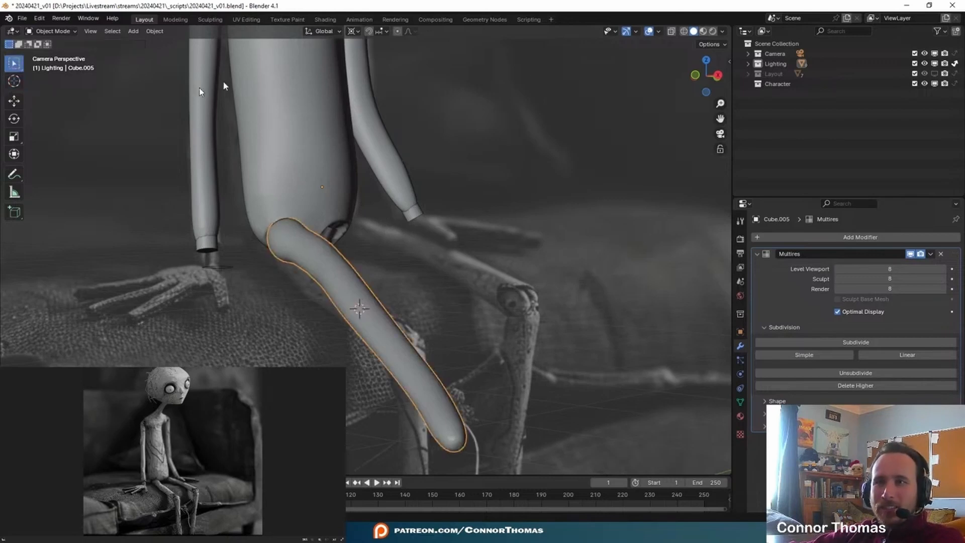
pyautogui.click(325, 31)
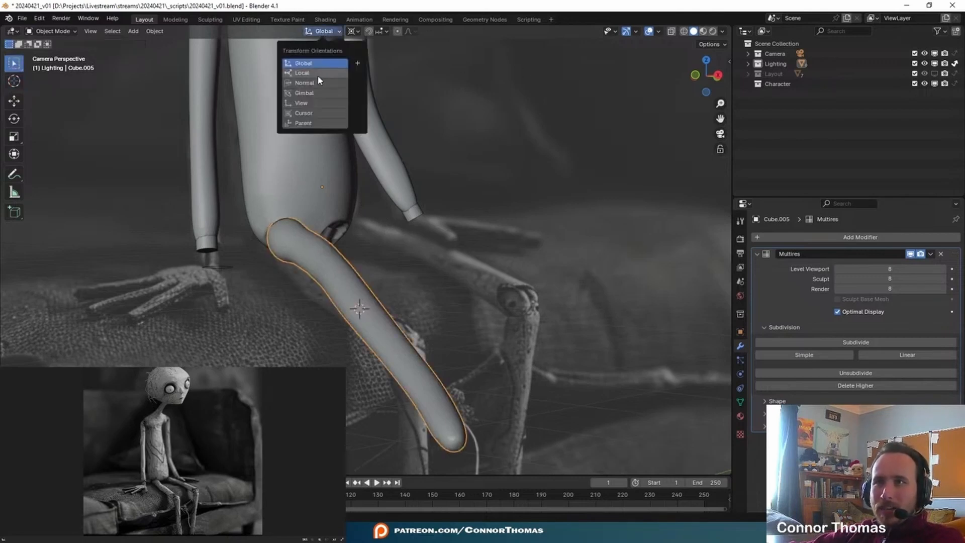
pyautogui.click(50, 33)
pyautogui.click(49, 64)
pyautogui.click(16, 168)
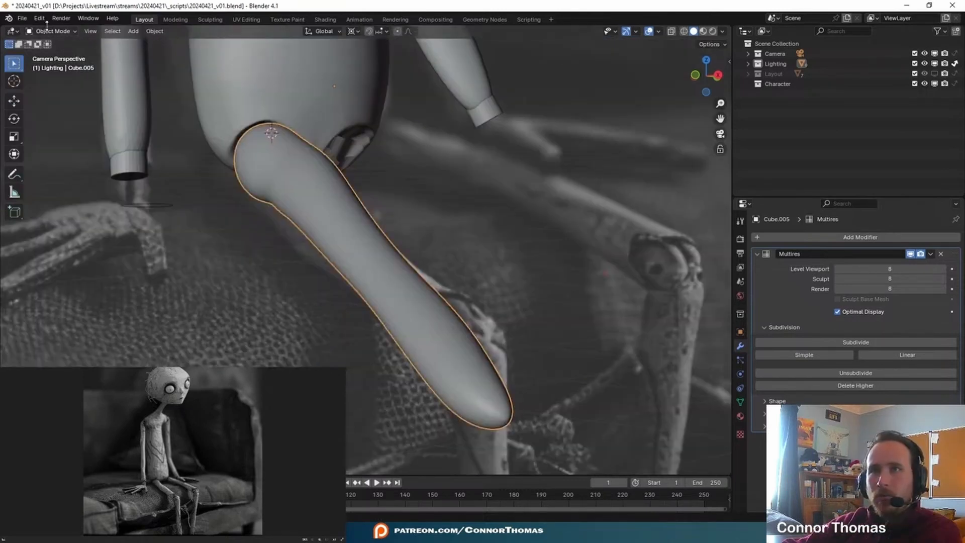
# Reshape the thigh with the Elastic Deform brush so its lower end meets the reference knee, and return to Object Mode.
pyautogui.click(51, 31)
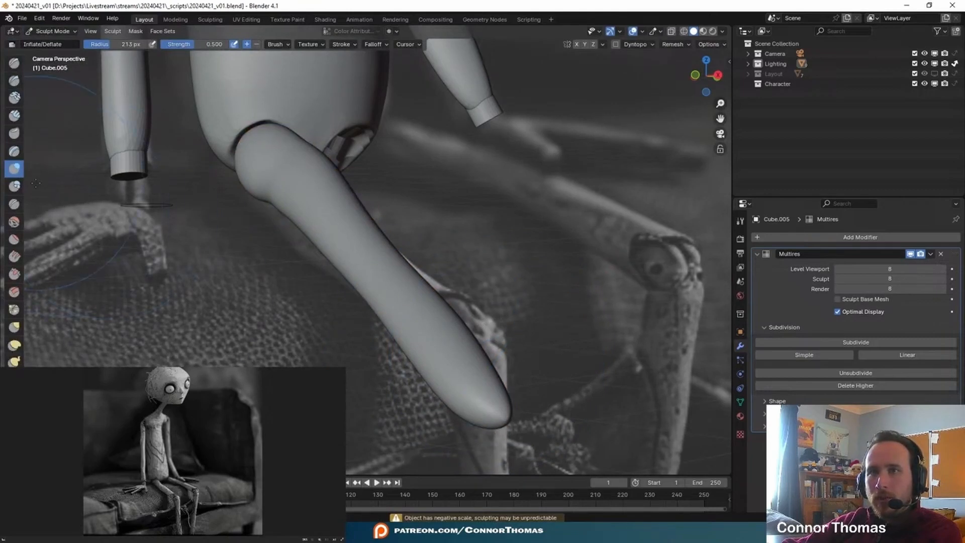
pyautogui.moveTo(37, 183); pyautogui.dragTo(45, 341, button='middle')
pyautogui.click(14, 345)
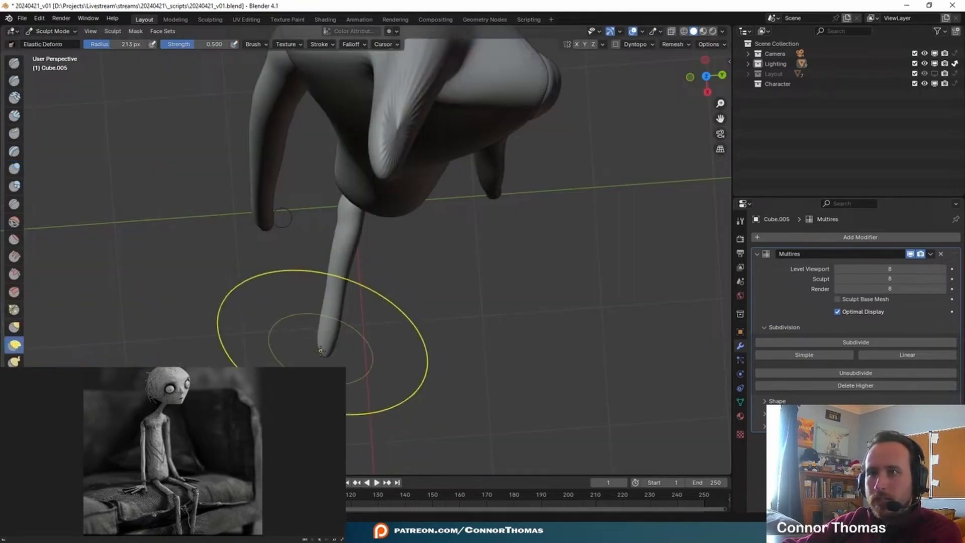
pyautogui.press('KP_0')
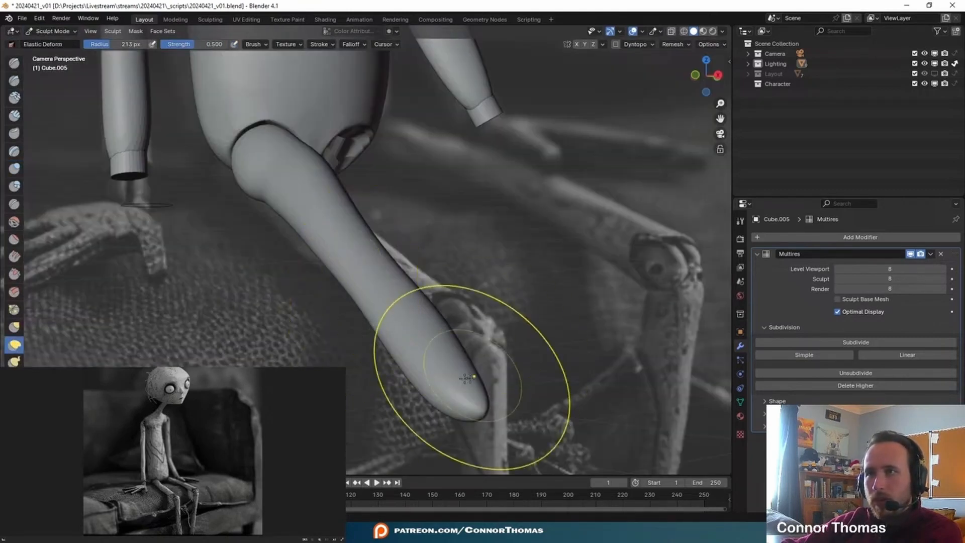
pyautogui.moveTo(452, 396)
pyautogui.mouseDown()
pyautogui.moveTo(445, 287)
pyautogui.moveTo(454, 283)
pyautogui.mouseUp()
pyautogui.moveTo(327, 213); pyautogui.dragTo(335, 221)
pyautogui.scroll(-4, 327, 221)
pyautogui.click(52, 31)
pyautogui.click(53, 44)
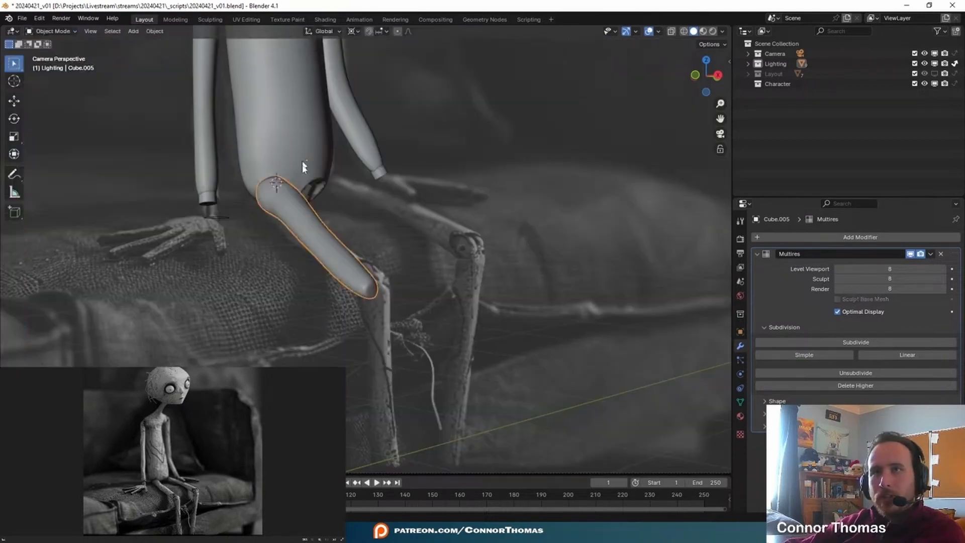
# Duplicate the thigh as a lower leg, rotating it to hang downward and moving its upper end to the knee.
pyautogui.hotkey('shift', 'd')
pyautogui.click(480, 328)
pyautogui.press('r')
pyautogui.click(481, 376)
pyautogui.moveTo(483, 377); pyautogui.dragTo(411, 283, button='middle')
pyautogui.press('g')
pyautogui.click(353, 279)
pyautogui.moveTo(353, 279); pyautogui.dragTo(443, 282, button='middle')
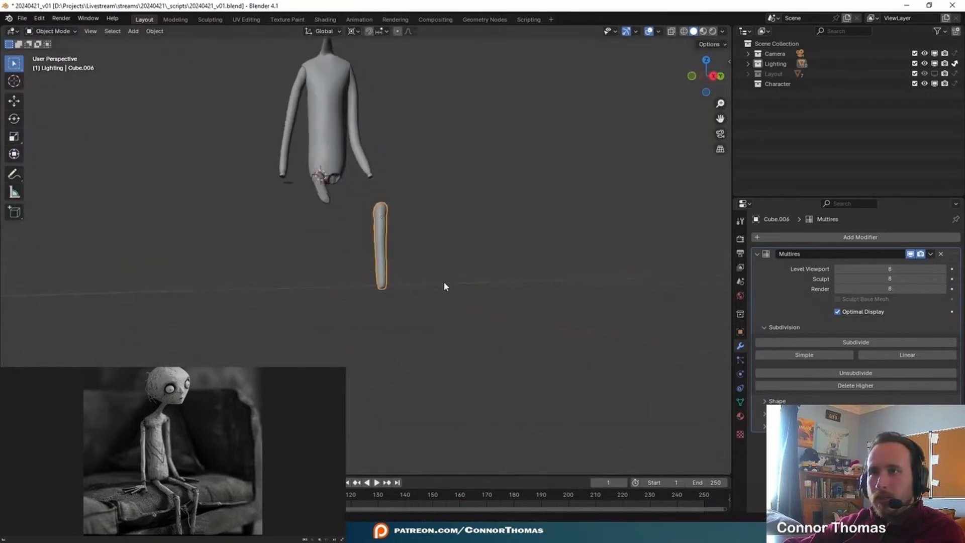
pyautogui.press('g')
pyautogui.click(362, 280)
pyautogui.moveTo(362, 281); pyautogui.dragTo(476, 306, button='middle')
pyautogui.press('KP_Decimal')
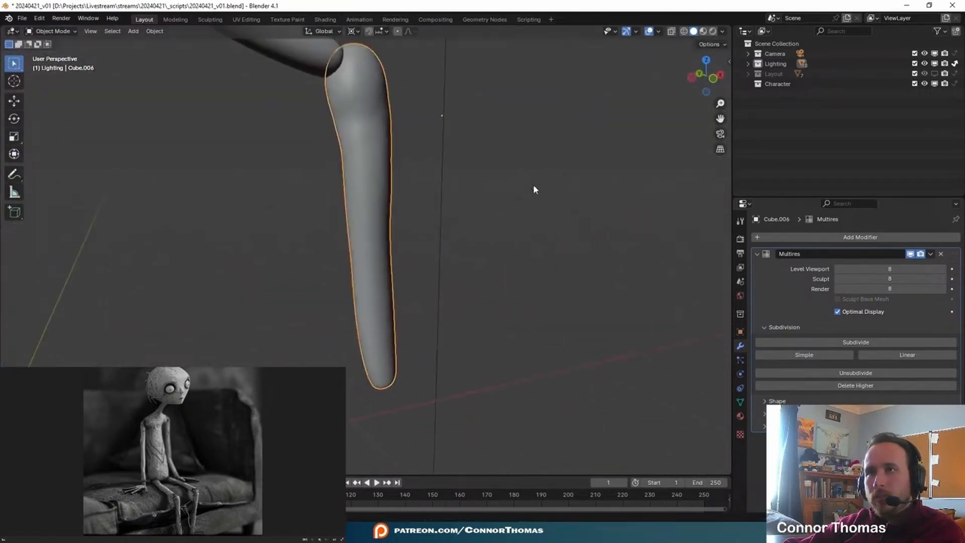
# Switch the transform pivot away from the 3D Cursor, then scale and position the lower leg to match the reference shin.
pyautogui.moveTo(533, 185); pyautogui.dragTo(377, 188, button='middle')
pyautogui.keyDown('shift'); pyautogui.moveTo(455, 151); pyautogui.dragTo(462, 239, button='middle'); pyautogui.keyUp('shift')
pyautogui.press('KP_0')
pyautogui.keyDown('shift'); pyautogui.moveTo(455, 304); pyautogui.dragTo(470, 233, button='middle'); pyautogui.keyUp('shift')
pyautogui.press('g')
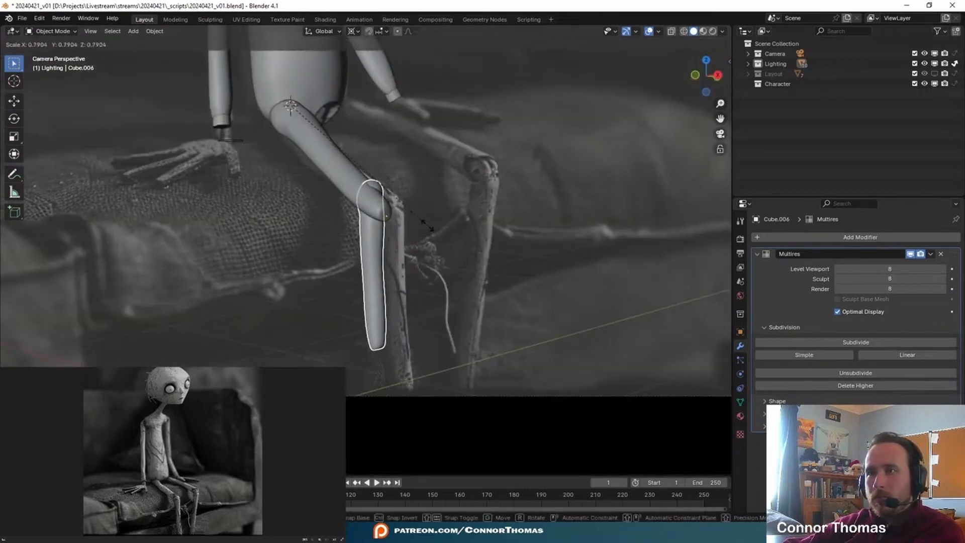
pyautogui.rightClick(423, 224)
pyautogui.click(357, 32)
pyautogui.click(378, 89)
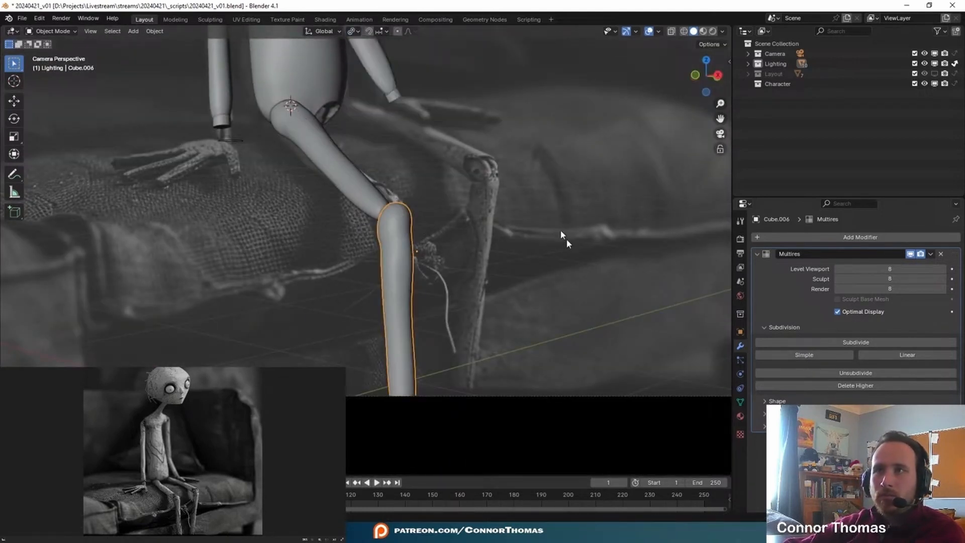
pyautogui.press('s')
pyautogui.click(535, 237)
pyautogui.press('g')
pyautogui.click(523, 227)
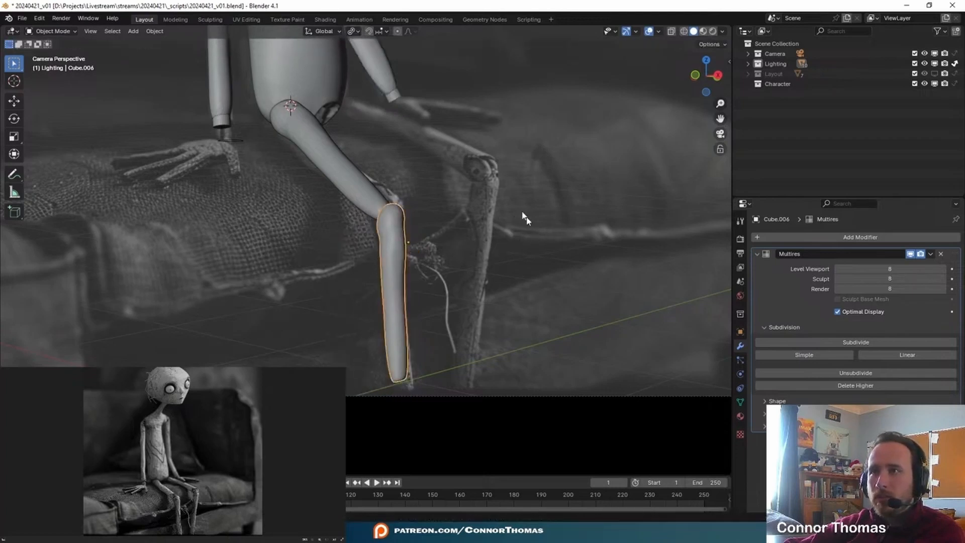
pyautogui.press('KP_0')
pyautogui.press('g')
pyautogui.click(371, 293)
# Add a cylinder and place it sideways through the knee as a hinge joint.
pyautogui.moveTo(334, 267); pyautogui.dragTo(321, 211, button='middle')
pyautogui.hotkey('shift', 'a')
pyautogui.moveTo(302, 154)
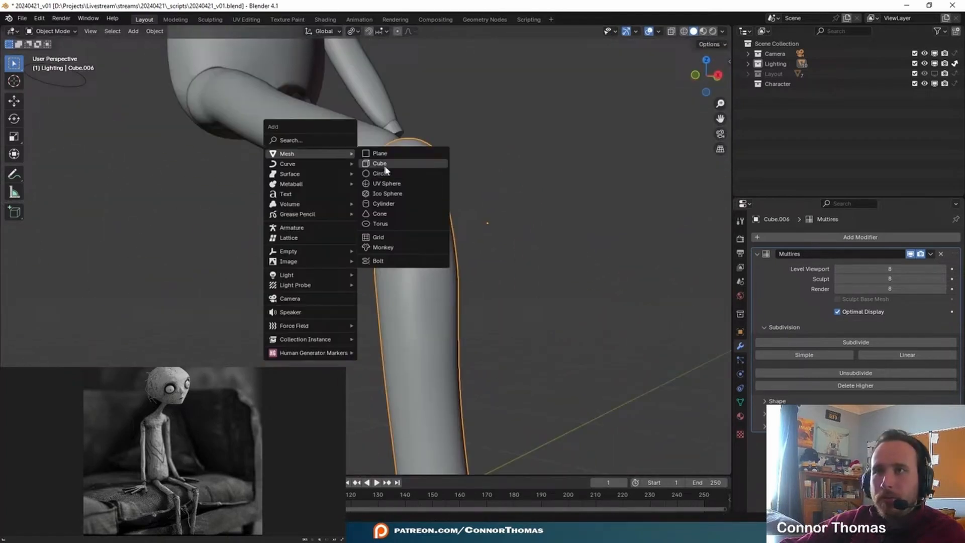
pyautogui.click(383, 203)
pyautogui.moveTo(490, 214); pyautogui.dragTo(465, 290, button='middle')
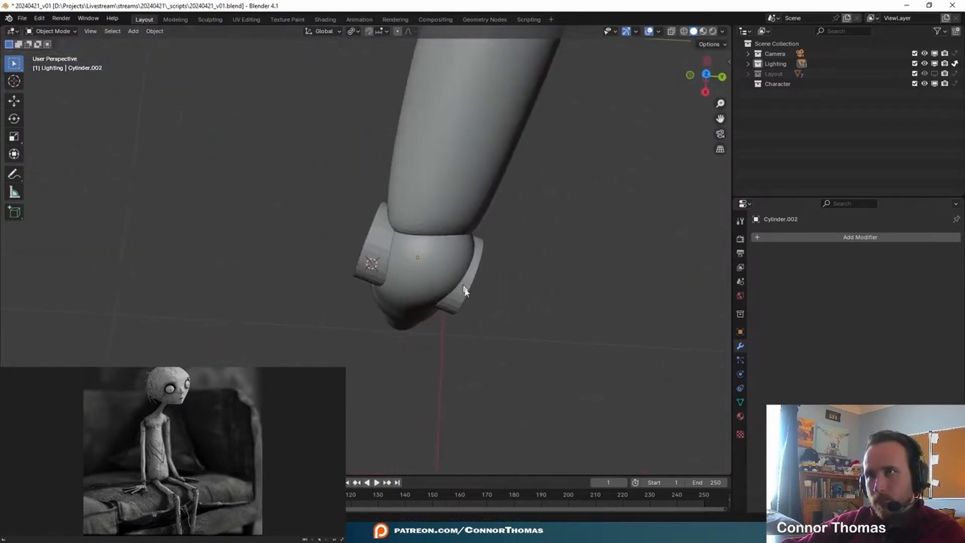
pyautogui.keyDown('shift'); pyautogui.moveTo(528, 272); pyautogui.dragTo(287, 181, button='middle'); pyautogui.keyUp('shift')
pyautogui.click(496, 191)
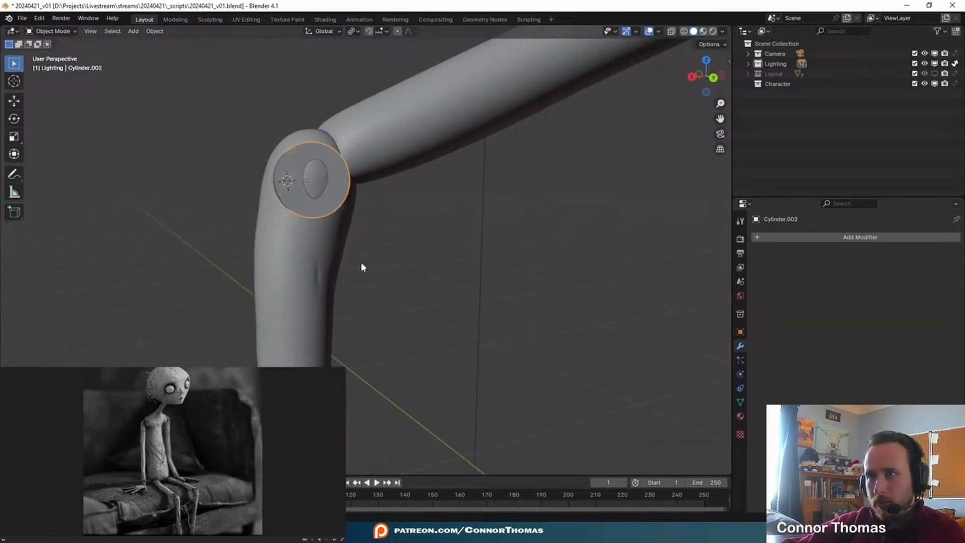
# Sculpt the top of the lower leg around the knee cylinder using the Grab, Smooth and Inflate/Deflate brushes.
pyautogui.click(297, 265)
pyautogui.moveTo(298, 264); pyautogui.dragTo(402, 242, button='middle')
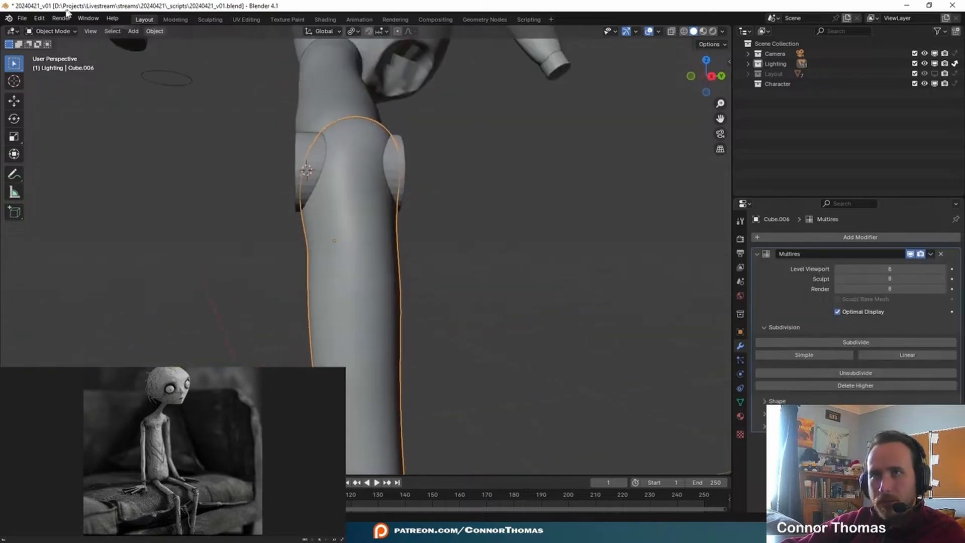
pyautogui.click(51, 32)
pyautogui.click(55, 65)
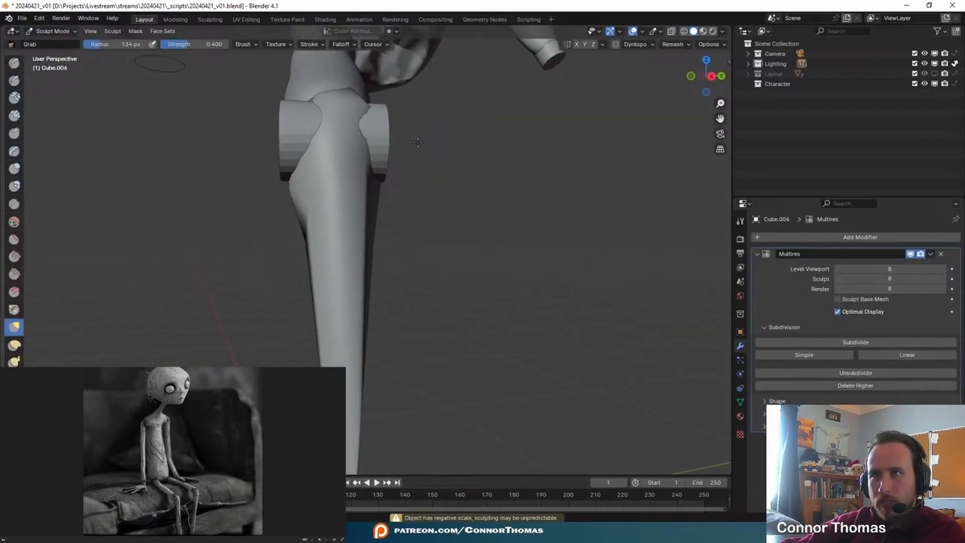
pyautogui.click(13, 221)
pyautogui.moveTo(321, 236); pyautogui.dragTo(346, 240, button='middle')
pyautogui.moveTo(374, 180); pyautogui.dragTo(494, 235, button='middle')
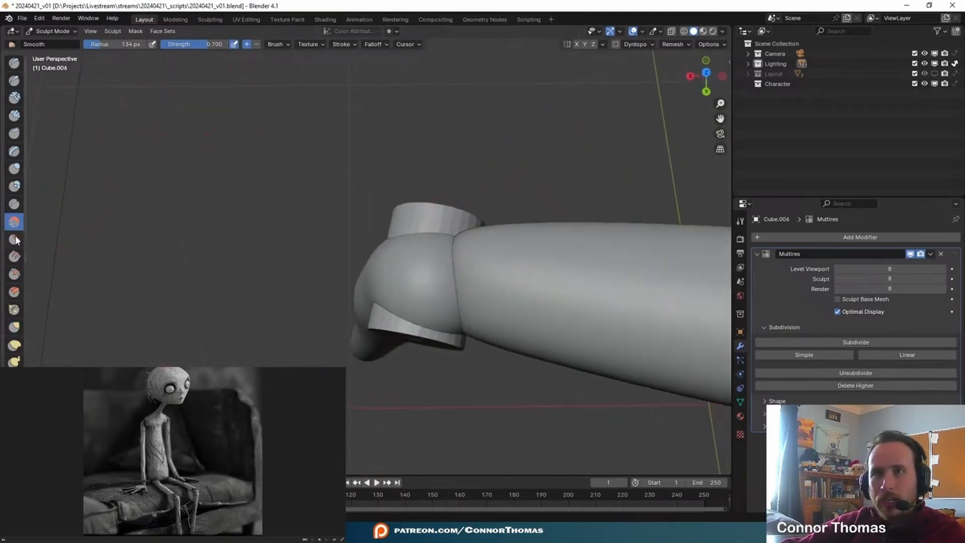
pyautogui.click(14, 168)
pyautogui.moveTo(477, 322); pyautogui.dragTo(510, 339, button='middle')
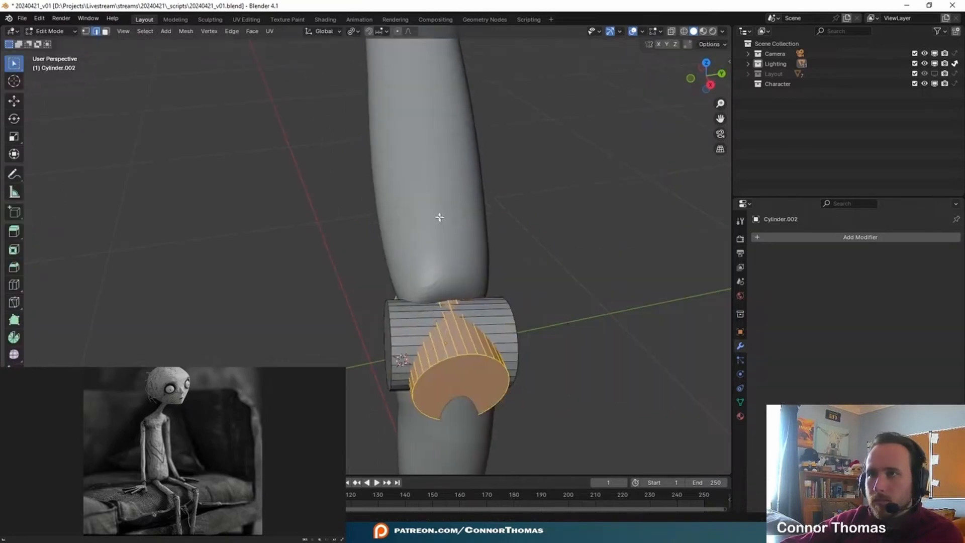
# Rotate, move and scale the second cylinder inside the knee mesh so it connects the hinge to the thigh.
pyautogui.moveTo(444, 216); pyautogui.dragTo(454, 205, button='middle')
pyautogui.moveTo(549, 188)
pyautogui.keyDown('shift'); pyautogui.mouseDown(button='middle')
pyautogui.moveTo(438, 221)
pyautogui.moveTo(514, 244)
pyautogui.mouseUp(button='middle'); pyautogui.keyUp('shift')
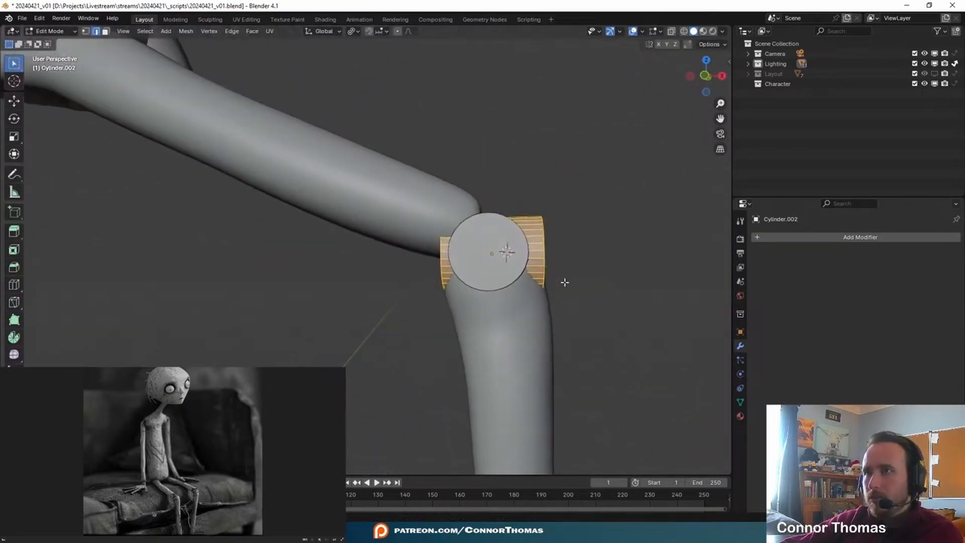
pyautogui.press('r')
pyautogui.click(543, 321)
pyautogui.press('g')
pyautogui.click(506, 288)
pyautogui.press('s')
pyautogui.click(490, 274)
pyautogui.press('g')
pyautogui.click(486, 273)
pyautogui.moveTo(490, 274); pyautogui.dragTo(431, 287, button='middle')
pyautogui.press('Tab')
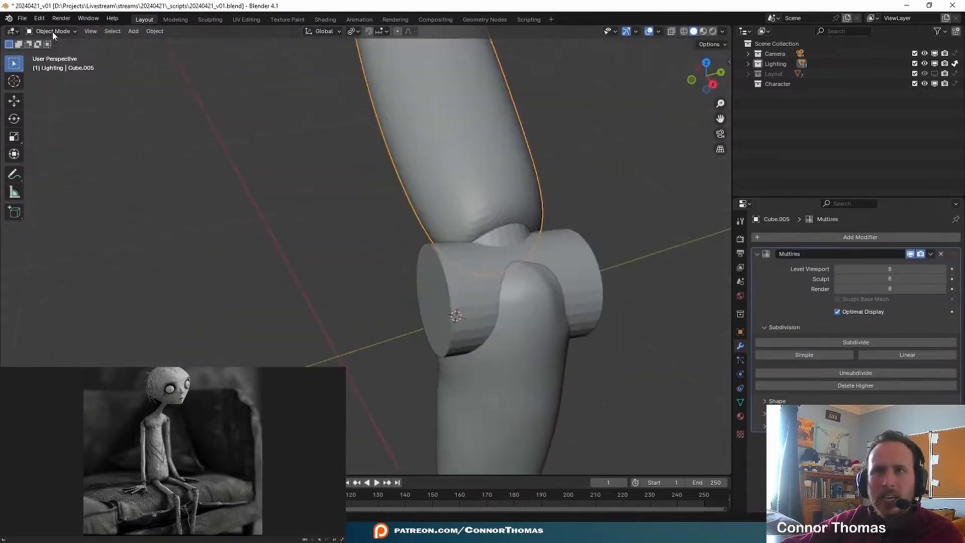
# Flatten the thigh's lower end and pull it up with Elastic Deform to fit the knee connector.
pyautogui.click(60, 32)
pyautogui.moveTo(569, 251); pyautogui.dragTo(556, 248, button='middle')
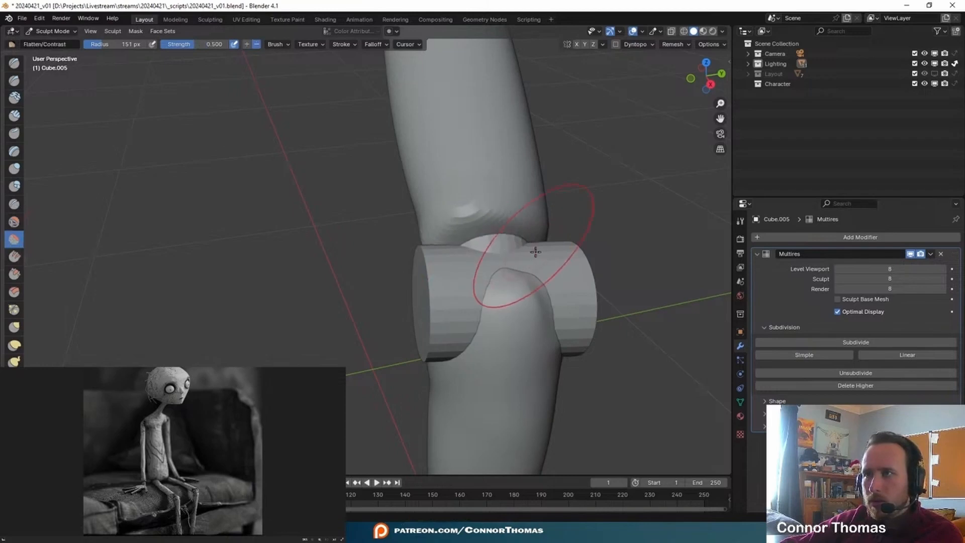
pyautogui.click(17, 347)
pyautogui.moveTo(519, 314); pyautogui.dragTo(521, 350, button='middle')
pyautogui.press('f')
pyautogui.click(481, 302)
pyautogui.moveTo(481, 302); pyautogui.dragTo(483, 237)
pyautogui.moveTo(493, 286)
pyautogui.mouseDown(button='middle')
pyautogui.moveTo(591, 285)
pyautogui.moveTo(595, 237)
pyautogui.mouseUp(button='middle')
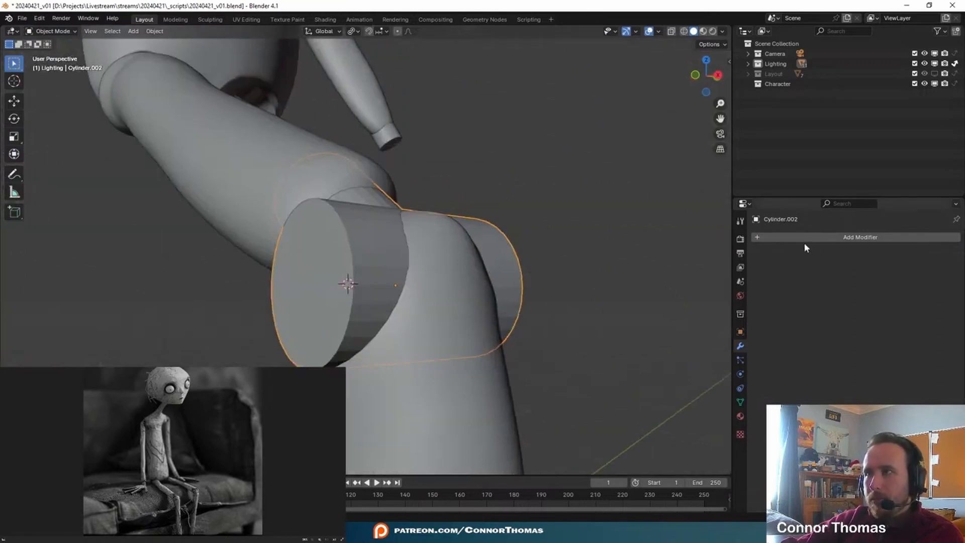
# Add a Bevel modifier to the knee cylinder with 6 segments and a 0.03 m amount.
pyautogui.click(804, 238)
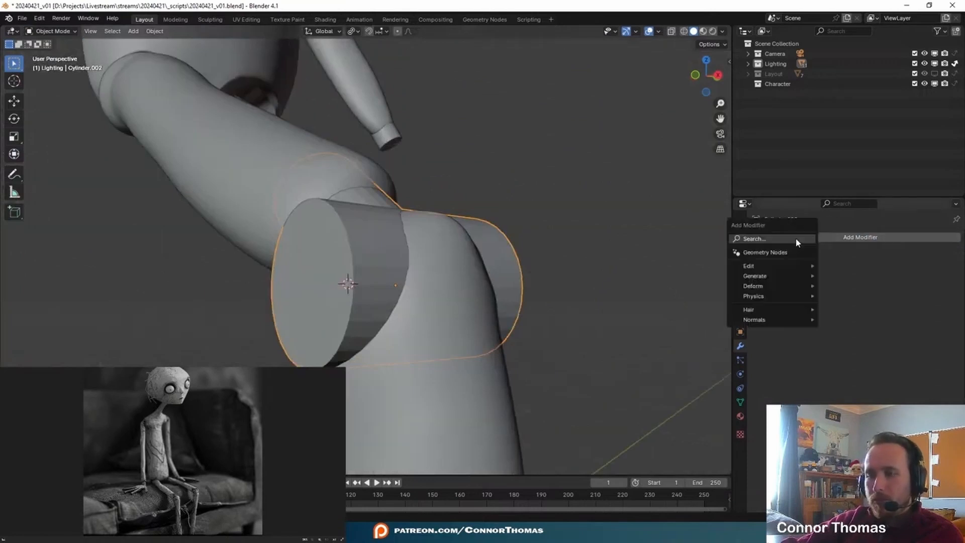
pyautogui.click(802, 260)
pyautogui.moveTo(466, 273); pyautogui.dragTo(565, 398, button='middle')
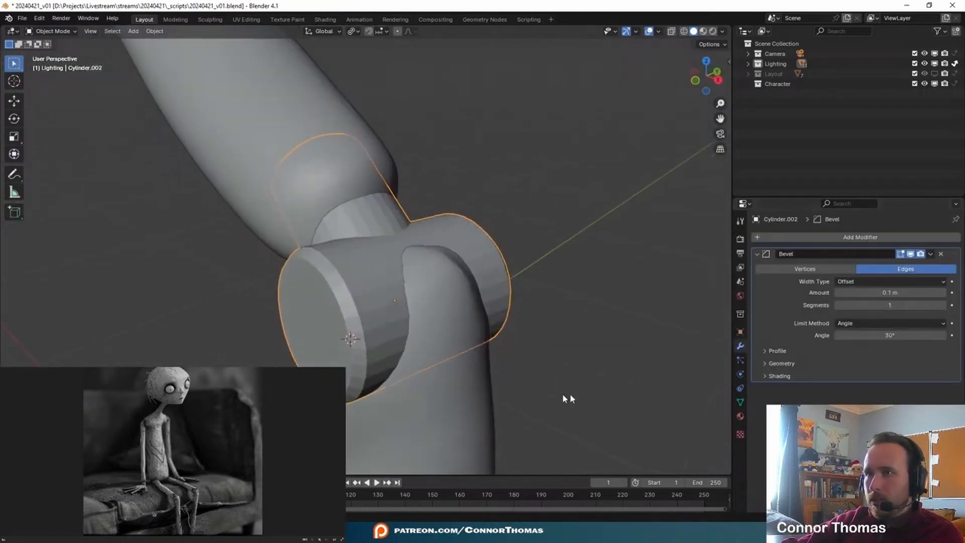
pyautogui.moveTo(890, 305); pyautogui.dragTo(910, 305)
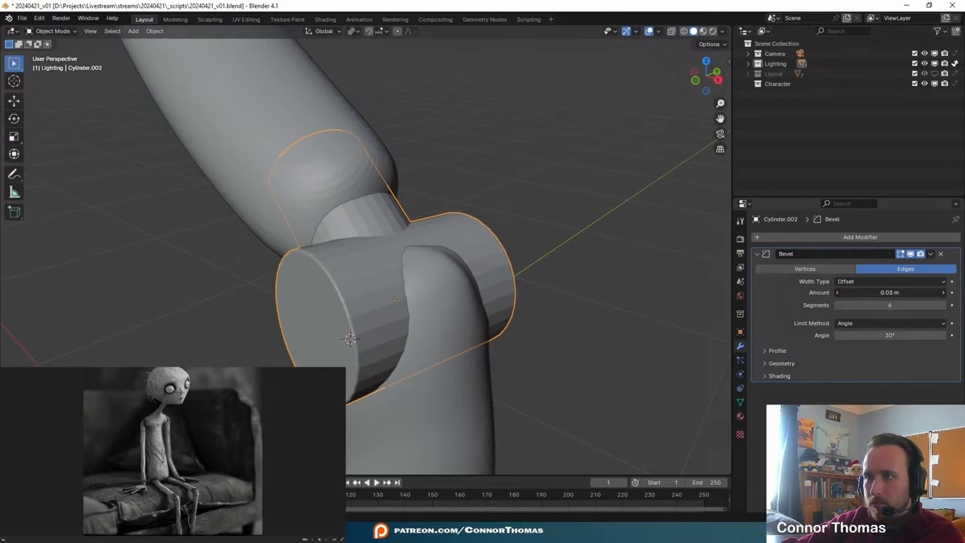
# Snap the 3D cursor to the centre of the knee cylinder's outer end face.
pyautogui.moveTo(350, 324); pyautogui.dragTo(382, 282, button='middle')
pyautogui.press('Tab')
pyautogui.click(445, 291)
pyautogui.hotkey('shift', 's')
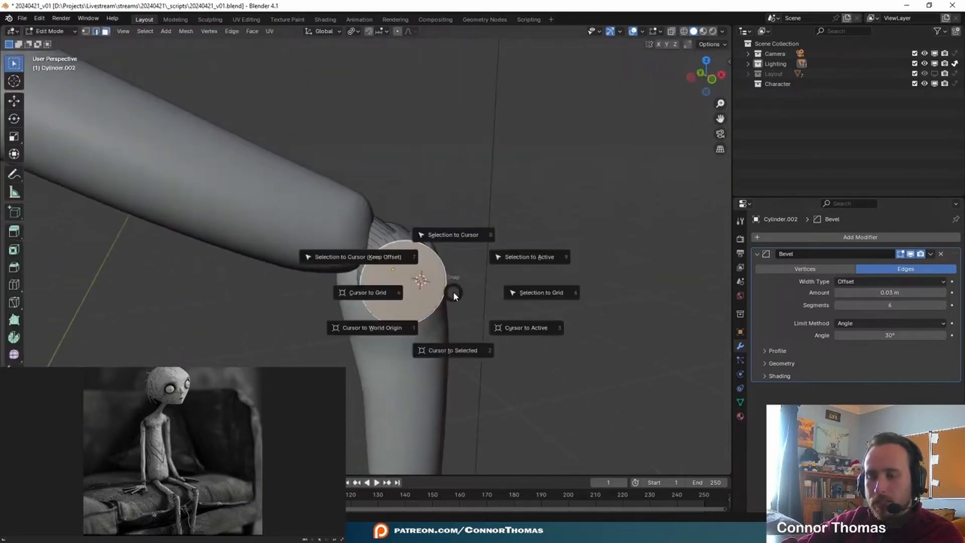
pyautogui.click(463, 352)
pyautogui.press('Tab')
pyautogui.moveTo(472, 239); pyautogui.dragTo(430, 296, button='middle')
# Add a Bolt mesh at the 3D cursor, then scale and rotate it to sit on the knee cylinder's end face.
pyautogui.hotkey('shift', 'a')
pyautogui.moveTo(433, 298)
pyautogui.click(481, 401)
pyautogui.press('s')
pyautogui.click(411, 330)
pyautogui.press('r')
pyautogui.press('r')
pyautogui.click(456, 278)
pyautogui.press('s')
pyautogui.click(400, 326)
pyautogui.press('r')
pyautogui.press('r')
pyautogui.click(424, 361)
pyautogui.moveTo(424, 360); pyautogui.dragTo(346, 263, button='middle')
pyautogui.scroll(4, 345, 263)
pyautogui.scroll(-4, 435, 276)
pyautogui.moveTo(556, 226); pyautogui.dragTo(517, 280, button='middle')
# Examine the knee joint against the reference image through the camera, both close up and from farther out.
pyautogui.press('KP_0')
pyautogui.scroll(4, 418, 245)
pyautogui.press('a')
pyautogui.press('a')
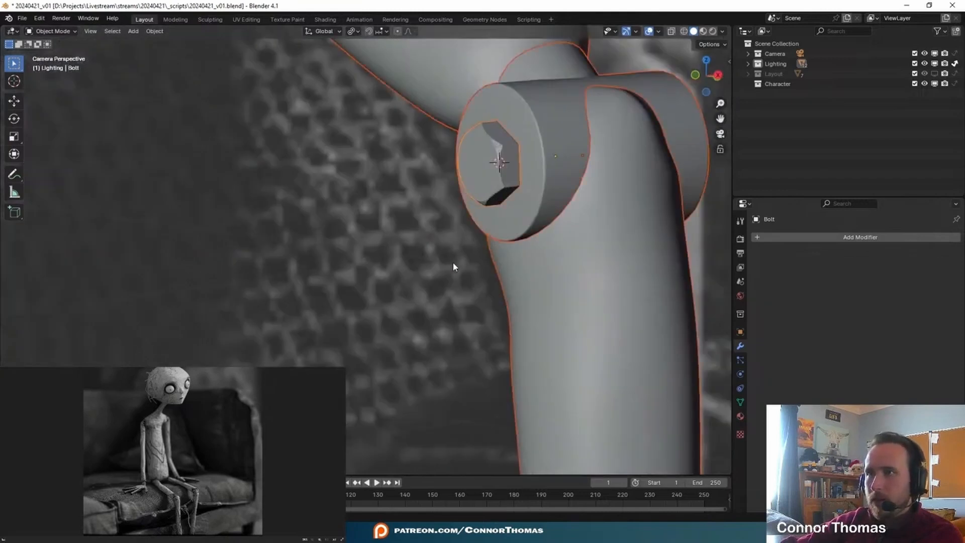
pyautogui.scroll(-14, 455, 234)
pyautogui.scroll(9, 428, 235)
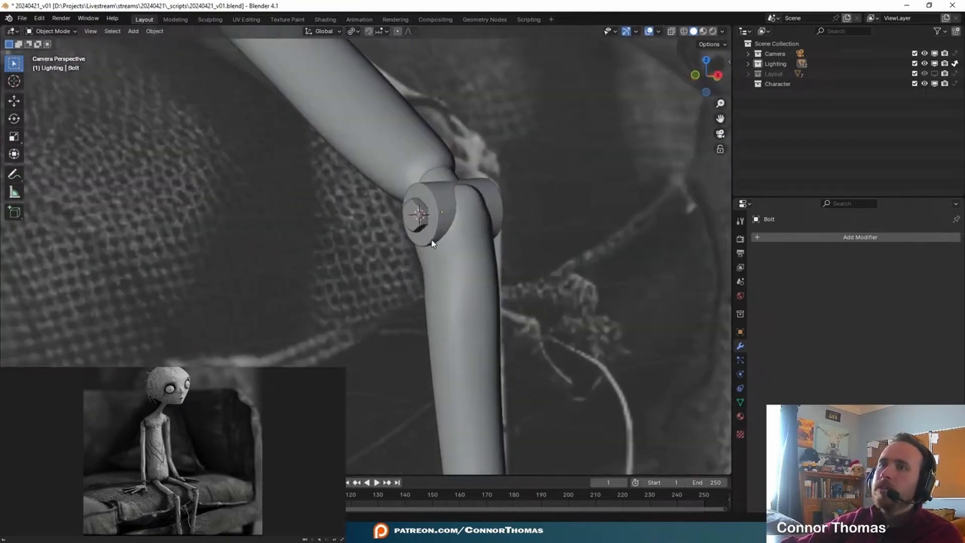
pyautogui.scroll(-5, 413, 216)
pyautogui.scroll(4, 410, 217)
# Mirror the bolt onto the knee's opposite end with a Mirror modifier on the Z axis, using Cylinder.002 as mirror object.
pyautogui.click(410, 221)
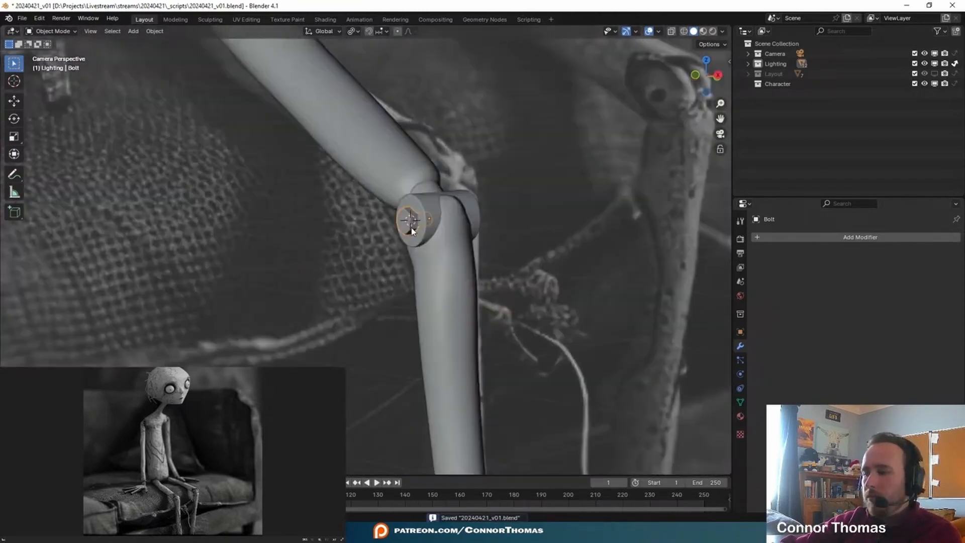
pyautogui.press('KP_Decimal')
pyautogui.scroll(-6, 412, 234)
pyautogui.moveTo(412, 234); pyautogui.dragTo(462, 316, button='middle')
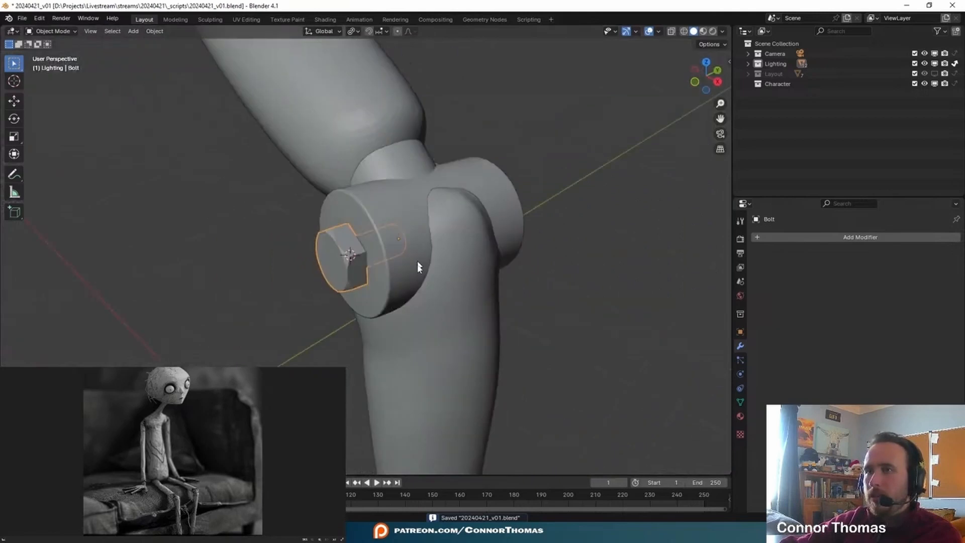
pyautogui.scroll(-5, 442, 280)
pyautogui.click(823, 241)
pyautogui.write('m')
pyautogui.press('Down')
pyautogui.press('Down')
pyautogui.press('Return')
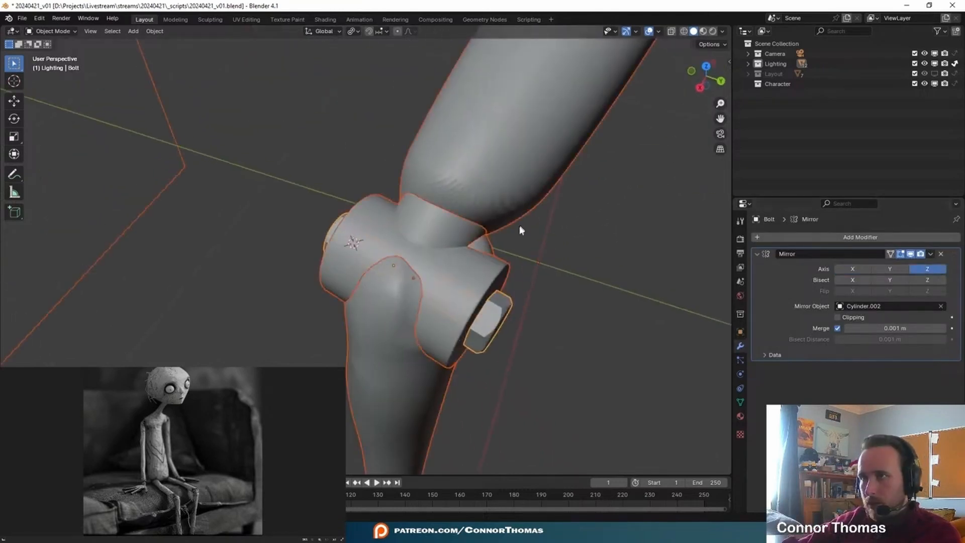
# Duplicate the thigh, knee cylinder, bolt and lower leg, and move the copy about 0.57 m along the global Y axis.
pyautogui.click(489, 311)
pyautogui.moveTo(485, 296); pyautogui.dragTo(357, 286, button='middle')
pyautogui.scroll(-4, 437, 297)
pyautogui.keyDown('shift'); pyautogui.click(412, 195); pyautogui.keyUp('shift')
pyautogui.keyDown('shift'); pyautogui.click(412, 151); pyautogui.keyUp('shift')
pyautogui.keyDown('shift'); pyautogui.click(400, 302); pyautogui.keyUp('shift')
pyautogui.keyDown('shift'); pyautogui.moveTo(437, 165); pyautogui.dragTo(421, 299, button='middle'); pyautogui.keyUp('shift')
pyautogui.scroll(-6, 402, 276)
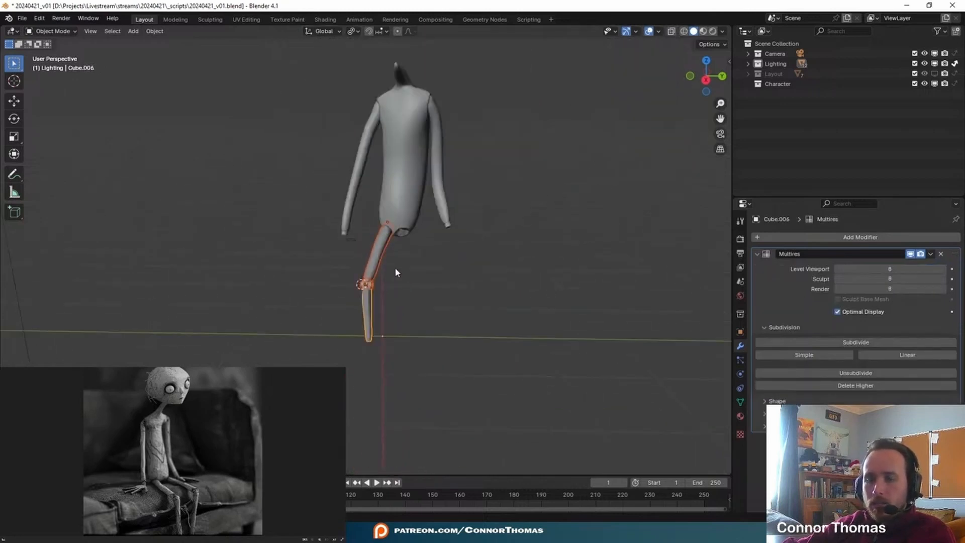
pyautogui.hotkey('shift', 'd')
pyautogui.press('y')
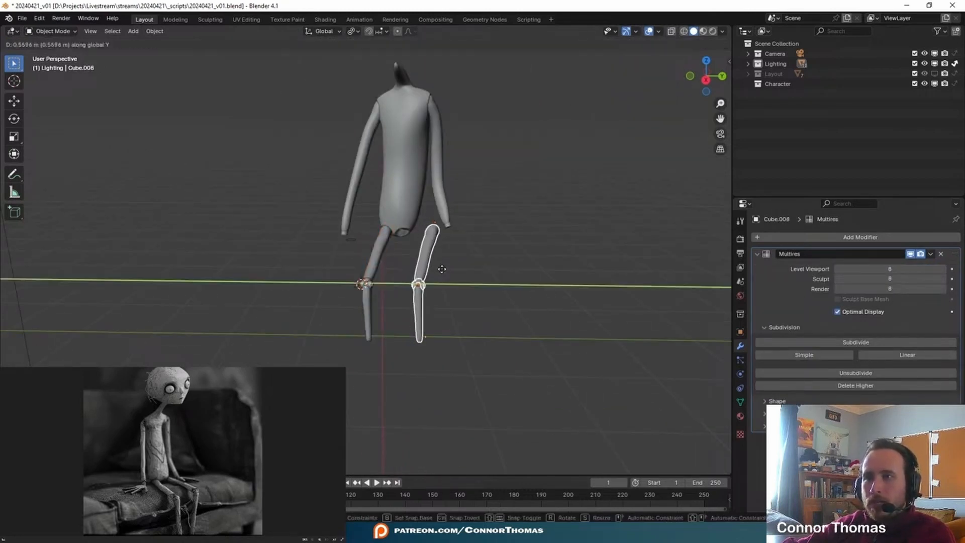
pyautogui.click(441, 268)
# Try to mirror the duplicated leg along the global Y axis.
pyautogui.hotkey('ctrl', 'm')
pyautogui.press('y')
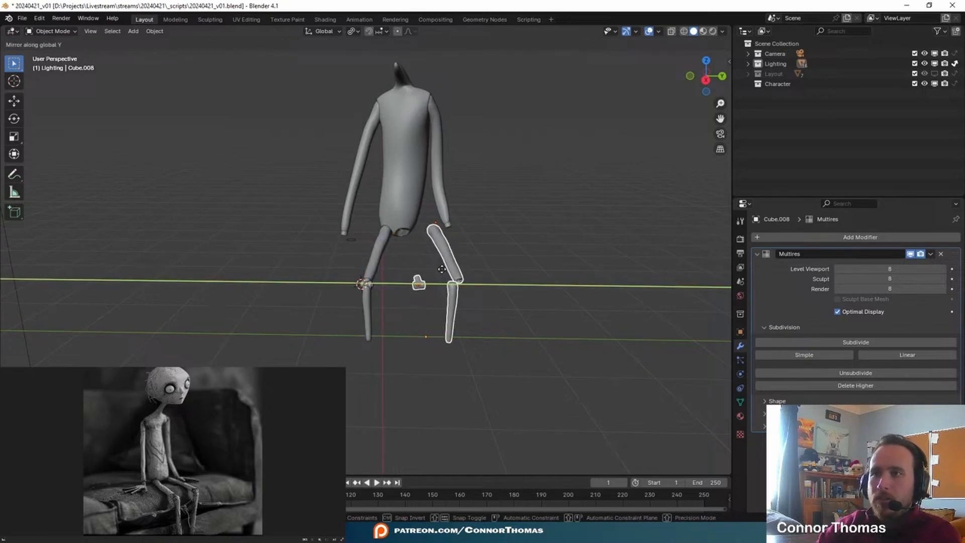
pyautogui.click(442, 268)
pyautogui.scroll(2, 437, 264)
pyautogui.click(457, 260)
pyautogui.keyDown('shift'); pyautogui.moveTo(476, 257); pyautogui.dragTo(422, 242, button='middle'); pyautogui.keyUp('shift')
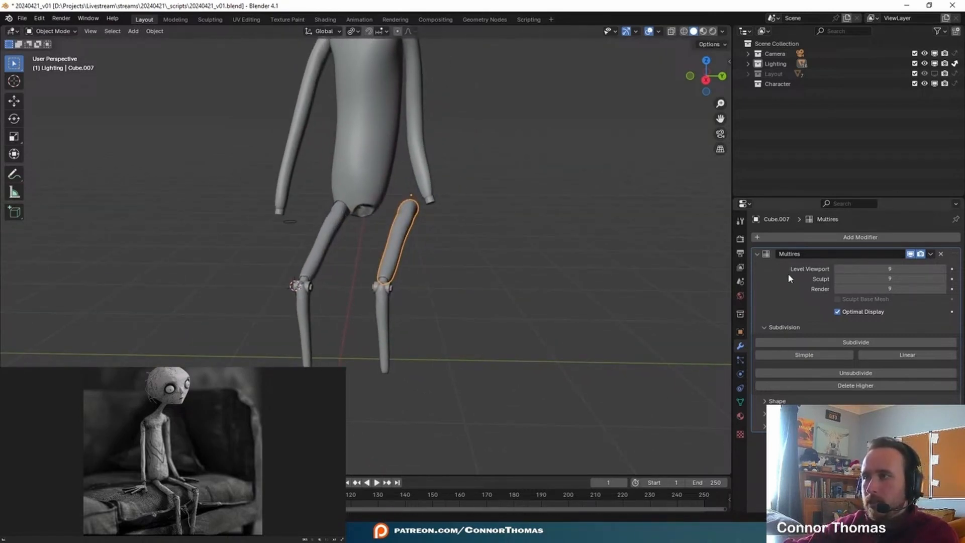
pyautogui.hotkey('ctrl', 'z')
pyautogui.hotkey('ctrl', 'z')
pyautogui.hotkey('ctrl', 'z')
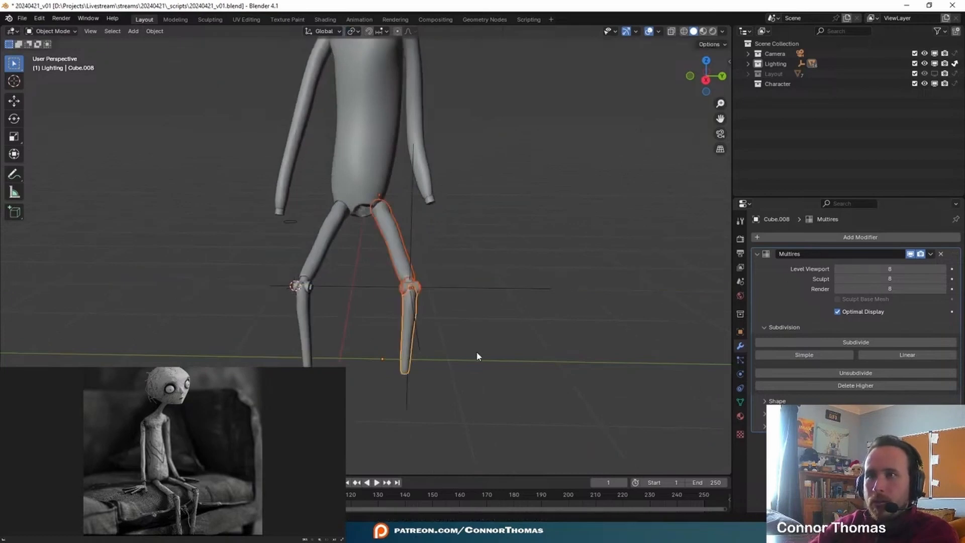
# Delete the empty at the duplicated leg's knee.
pyautogui.click(414, 184)
pyautogui.press('x')
pyautogui.click(418, 188)
# Reposition the duplicated leg's knee and lower leg parts against the thigh and compare them with the reference through the camera.
pyautogui.moveTo(446, 199); pyautogui.dragTo(347, 295, button='middle')
pyautogui.click(417, 289)
pyautogui.keyDown('shift'); pyautogui.click(418, 332); pyautogui.keyUp('shift')
pyautogui.scroll(4, 422, 257)
pyautogui.press('g')
pyautogui.click(440, 272)
pyautogui.press('g')
pyautogui.click(430, 210)
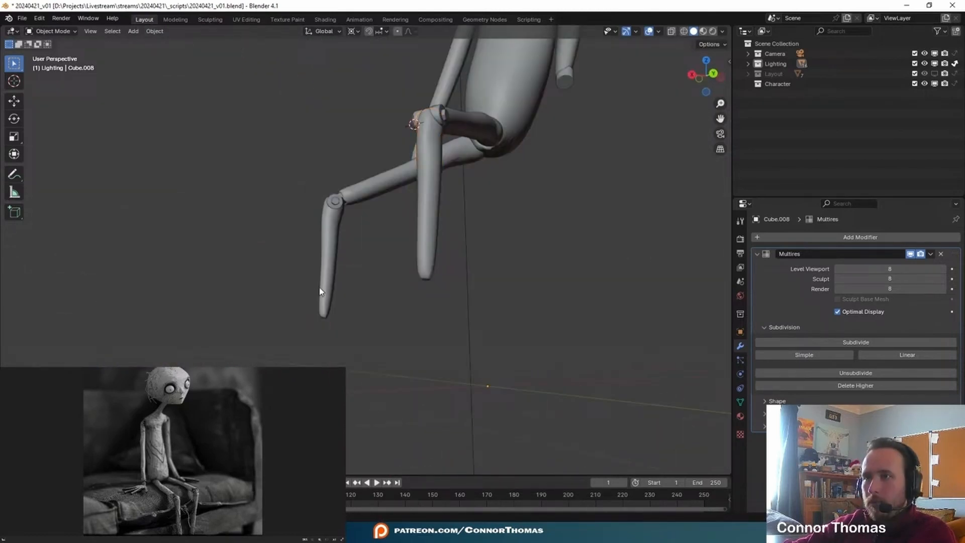
pyautogui.press('KP_0')
pyautogui.scroll(-3, 410, 333)
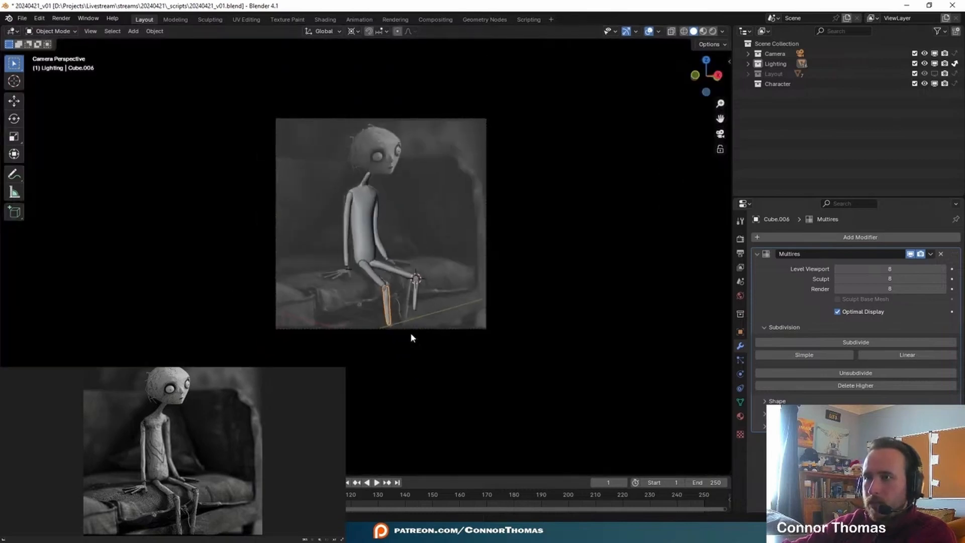
pyautogui.scroll(4, 410, 333)
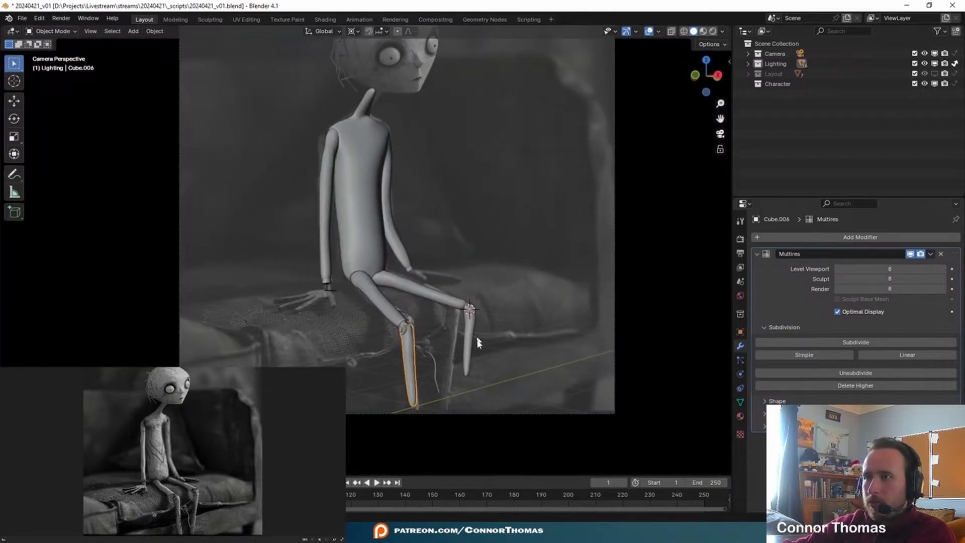
# Select all of the character's body parts and move them from the Lighting collection into the Character collection.
pyautogui.moveTo(487, 243); pyautogui.dragTo(443, 274, button='middle')
pyautogui.moveTo(397, 166); pyautogui.dragTo(394, 204, button='middle')
pyautogui.click(393, 204)
pyautogui.moveTo(344, 267); pyautogui.dragTo(498, 71)
pyautogui.moveTo(252, 103); pyautogui.dragTo(513, 349)
pyautogui.moveTo(505, 233); pyautogui.dragTo(534, 239, button='middle')
pyautogui.click(748, 64)
pyautogui.scroll(-5, 807, 153)
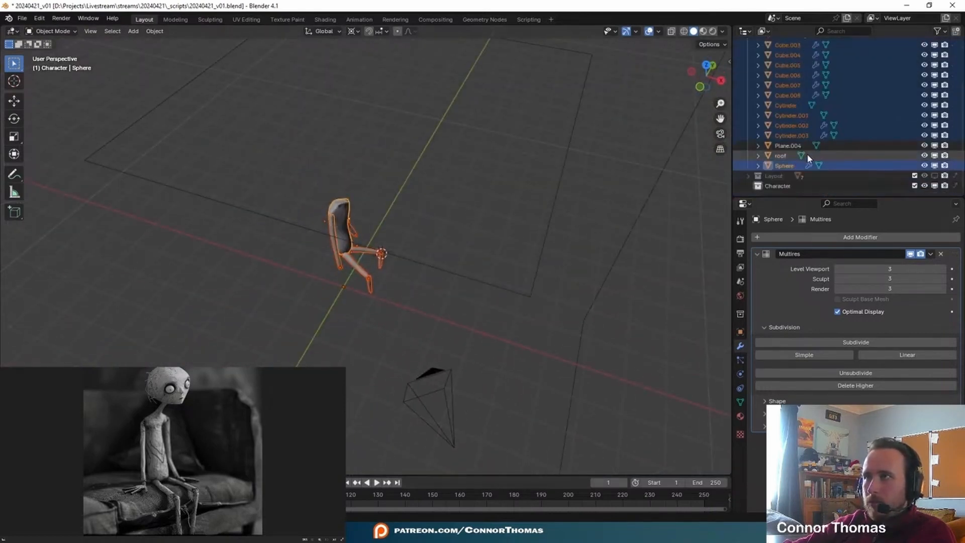
pyautogui.moveTo(788, 116); pyautogui.dragTo(765, 190)
pyautogui.scroll(5, 784, 151)
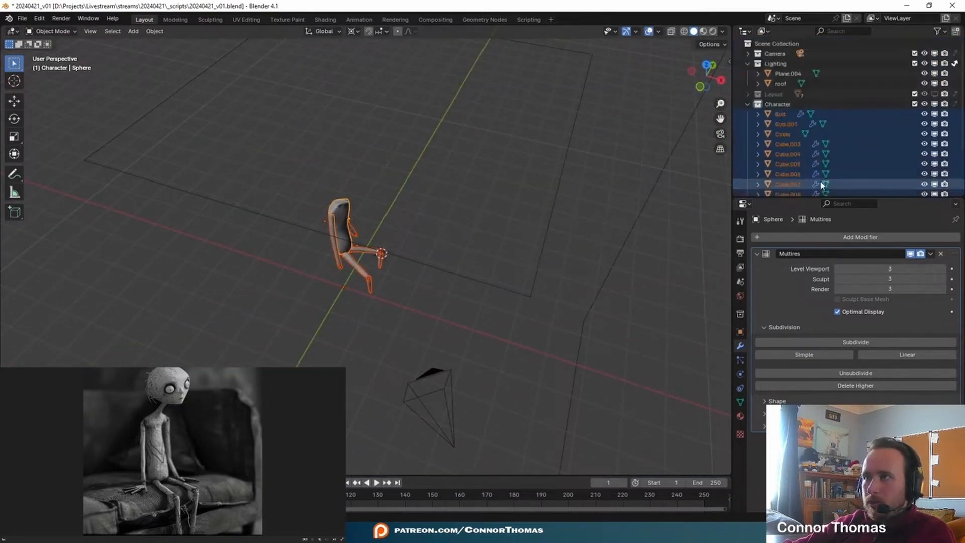
pyautogui.click(748, 64)
pyautogui.click(748, 84)
# Select all objects in the Character collection, show the Layout collection, and move the character into place on the bed in top view.
pyautogui.click(779, 85)
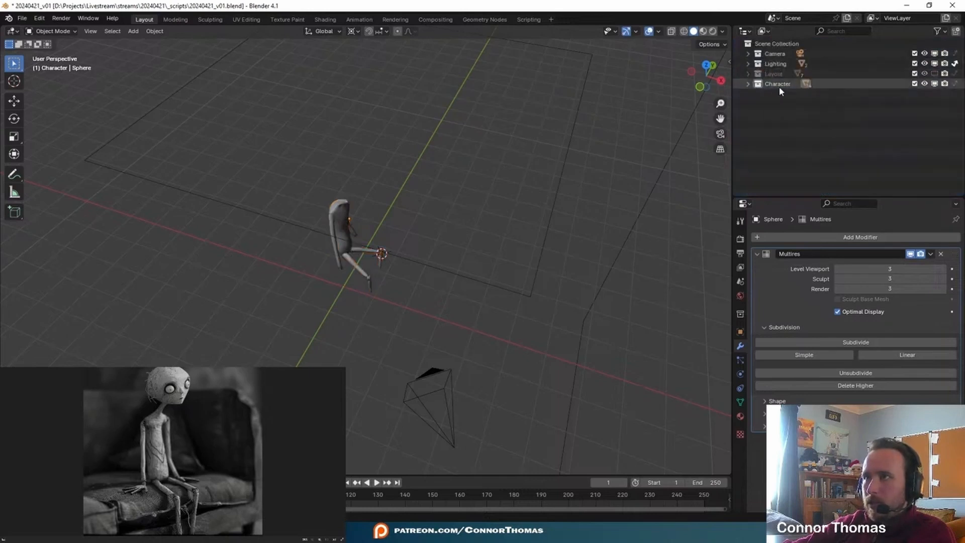
pyautogui.rightClick(781, 86)
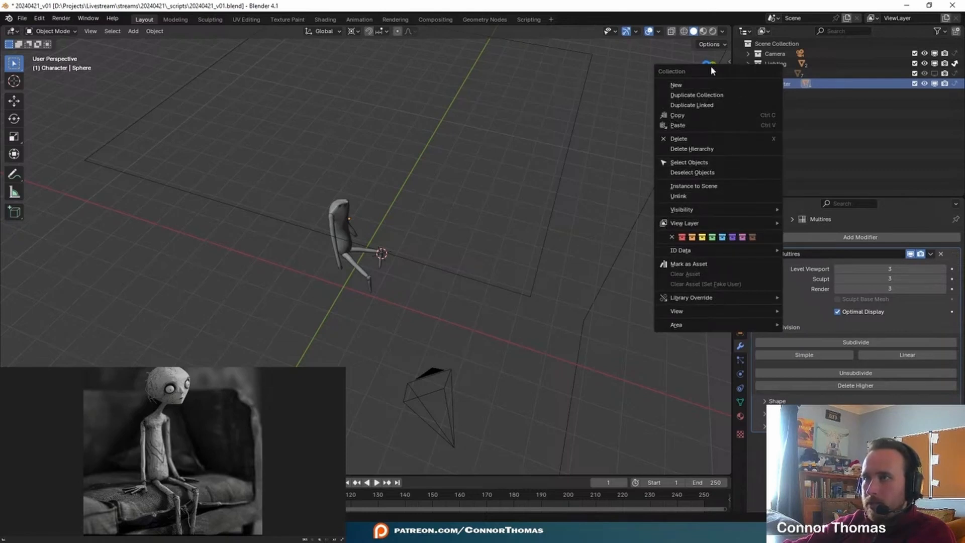
pyautogui.click(696, 162)
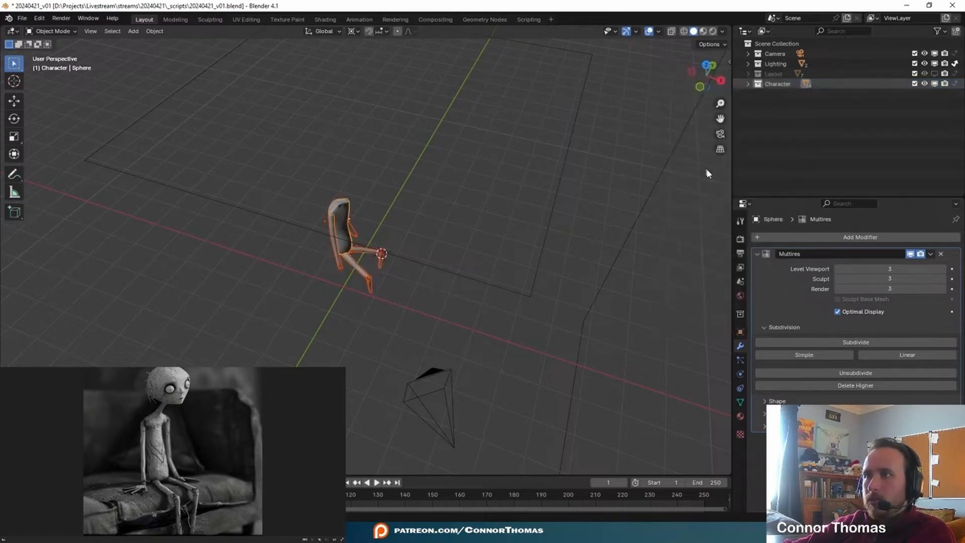
pyautogui.moveTo(706, 173); pyautogui.dragTo(444, 263, button='middle')
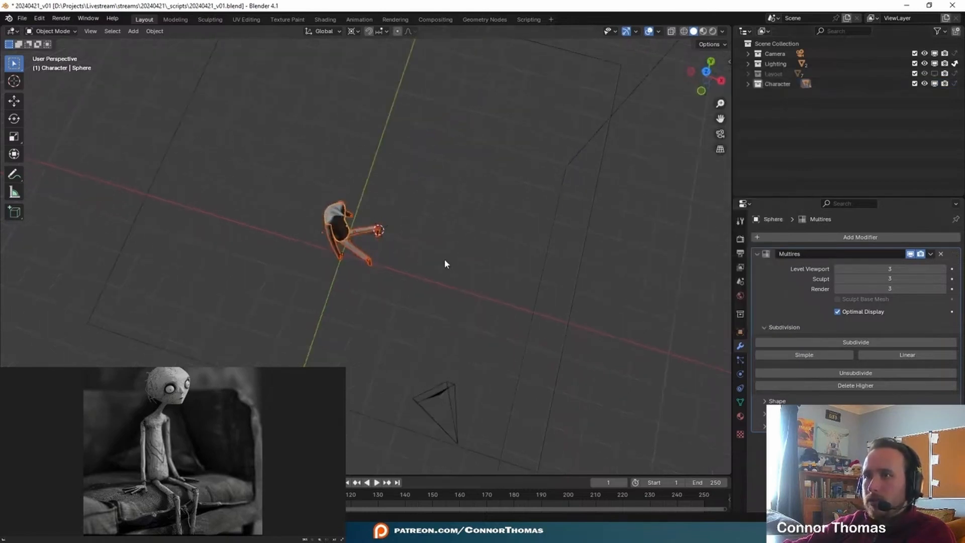
pyautogui.click(934, 74)
pyautogui.press('KP_7')
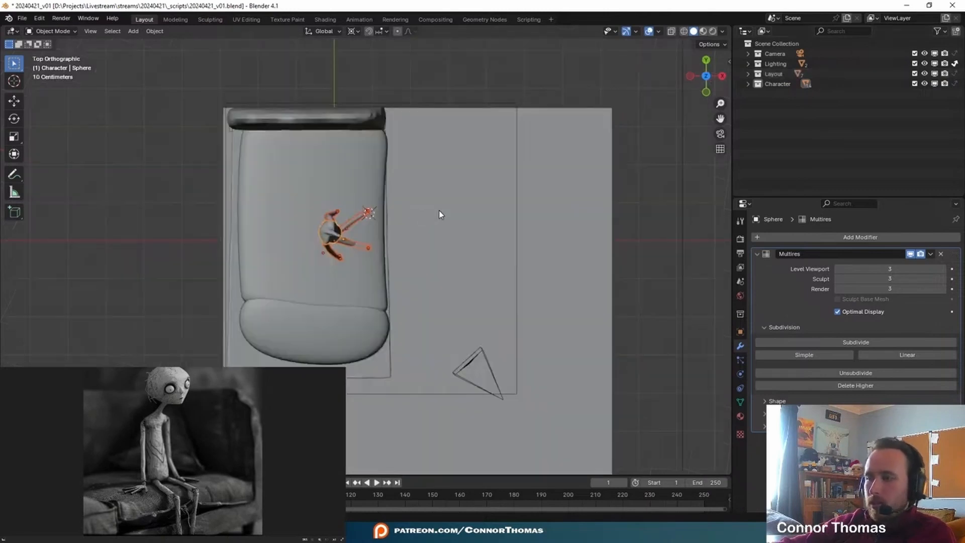
pyautogui.scroll(6, 439, 213)
pyautogui.press('g')
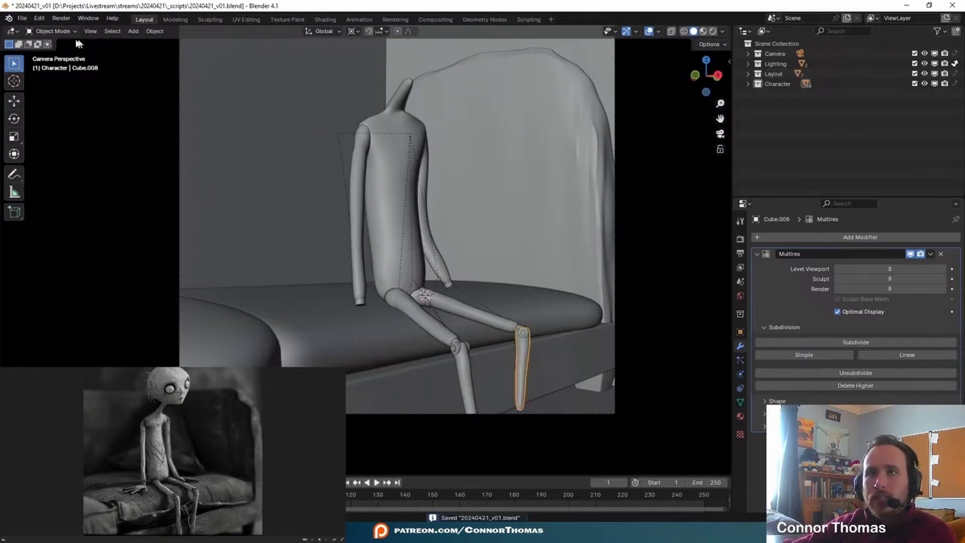
# Switch the headboard-side lower leg to Sculpt Mode.
pyautogui.click(68, 31)
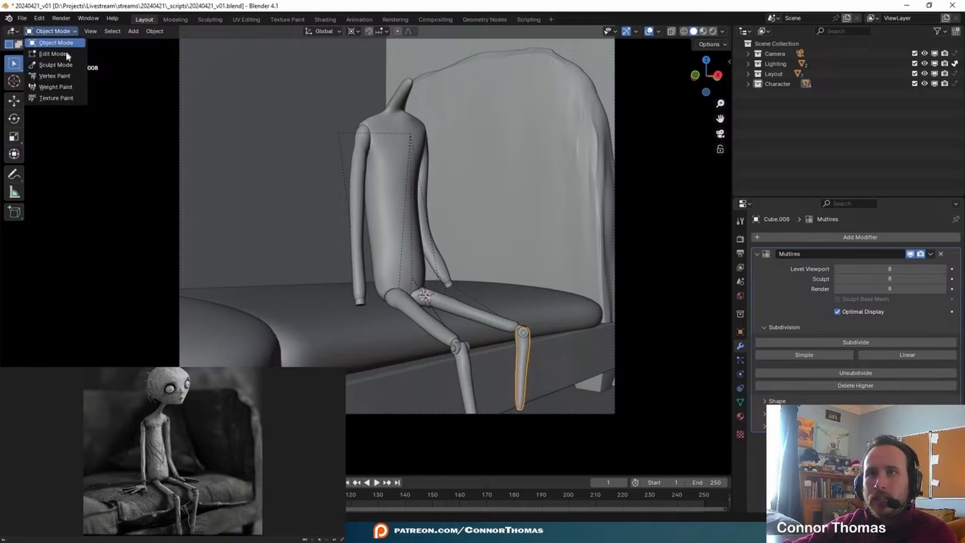
pyautogui.click(55, 65)
pyautogui.scroll(6, 508, 333)
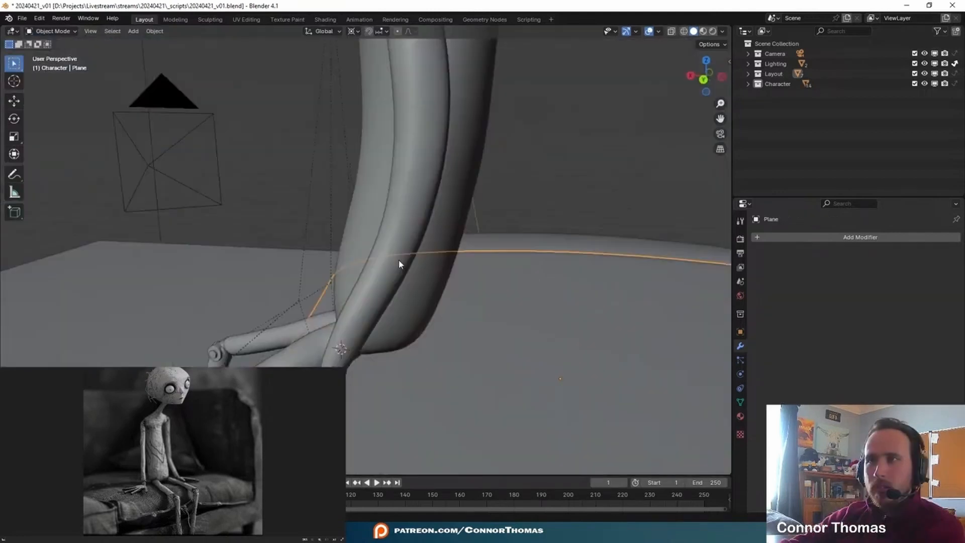
# Place the 3D cursor at the headboard-side shoulder, rotate that arm freely around it and check the pose through the camera.
pyautogui.moveTo(399, 264); pyautogui.dragTo(478, 272, button='middle')
pyautogui.click(476, 258)
pyautogui.click(493, 247)
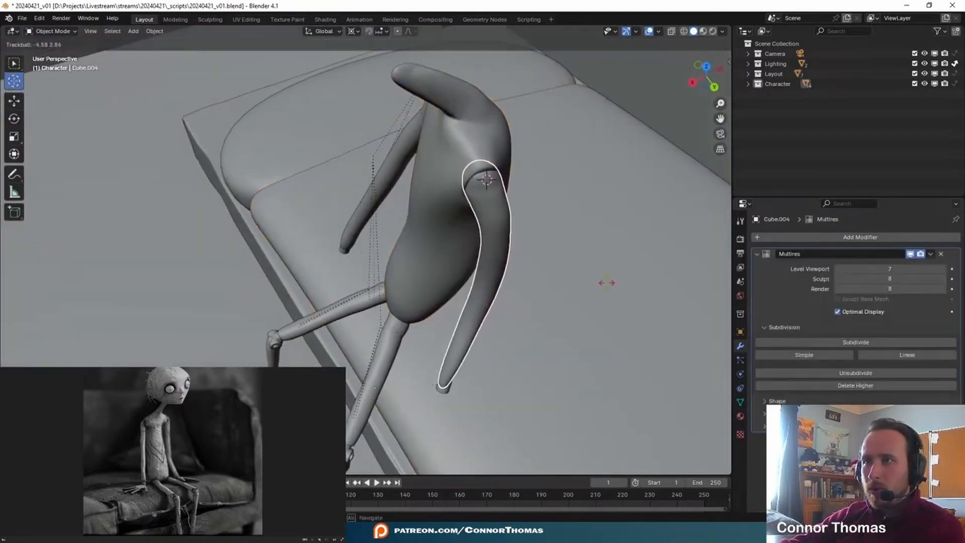
pyautogui.click(561, 298)
pyautogui.press('KP_0')
pyautogui.press('KP_0')
# Rotate the headboard-side leg freely around the 3D cursor at the hip, and move its thigh into the hip.
pyautogui.moveTo(564, 301); pyautogui.dragTo(318, 245, button='middle')
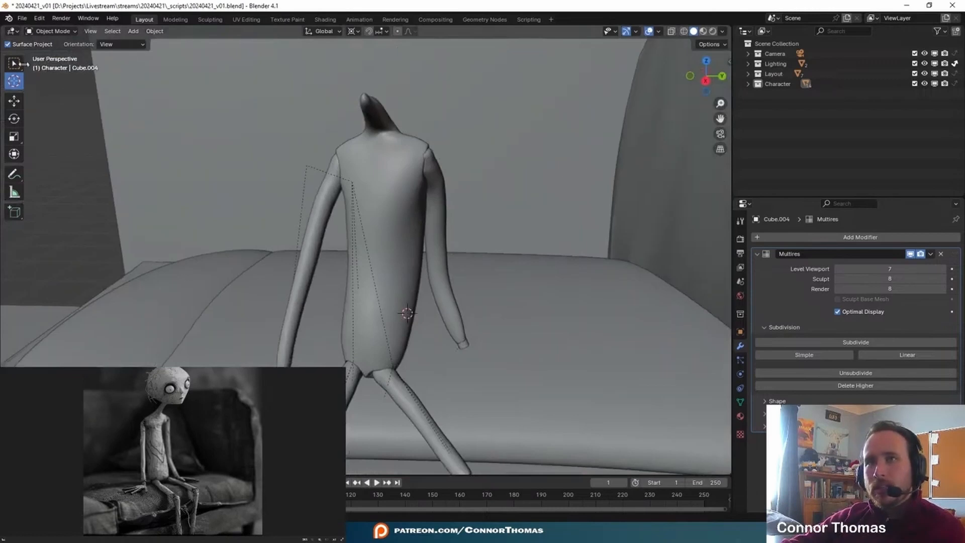
pyautogui.press('w')
pyautogui.moveTo(455, 258); pyautogui.dragTo(521, 414, button='middle')
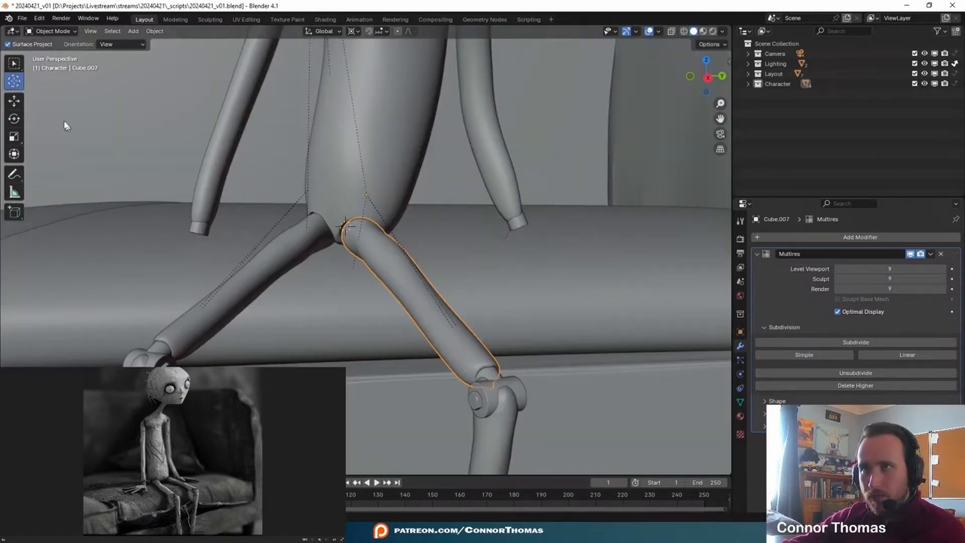
pyautogui.click(20, 65)
pyautogui.press('r')
pyautogui.press('r')
pyautogui.click(510, 283)
pyautogui.press('g')
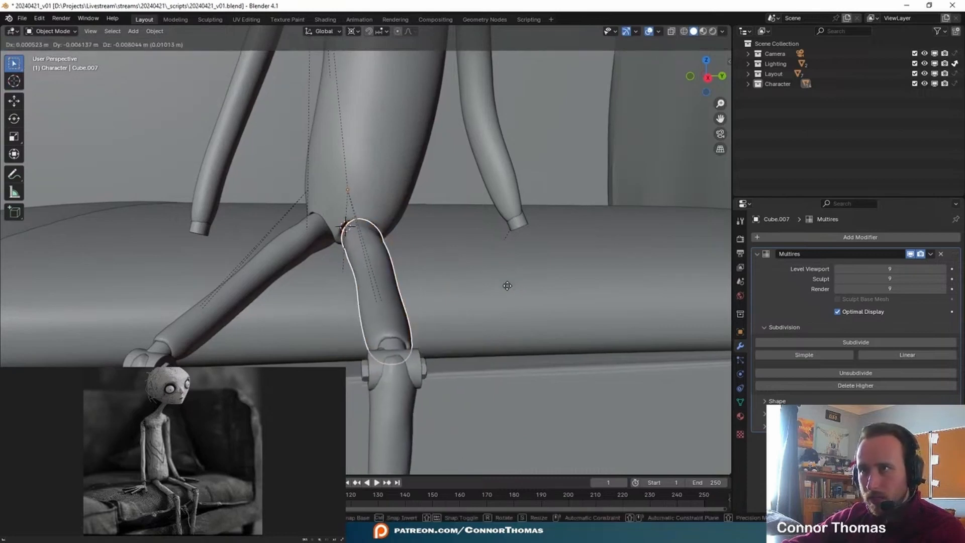
pyautogui.click(507, 286)
# Refine the headboard-side leg's fit at the hip with another move and rotation.
pyautogui.moveTo(507, 291); pyautogui.dragTo(391, 251, button='middle')
pyautogui.click(405, 208)
pyautogui.press('g')
pyautogui.click(448, 212)
pyautogui.press('r')
pyautogui.click(552, 212)
pyautogui.moveTo(552, 213); pyautogui.dragTo(479, 198, button='middle')
# Sculpt the torso with the Smooth brush to even out the dented hollow between the thighs.
pyautogui.click(349, 290)
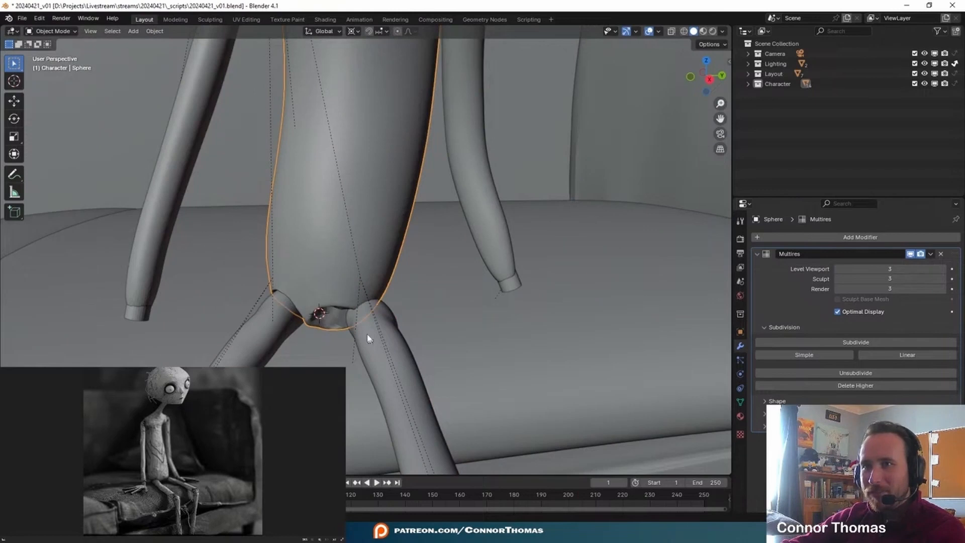
pyautogui.click(61, 32)
pyautogui.click(59, 67)
pyautogui.scroll(5, 392, 282)
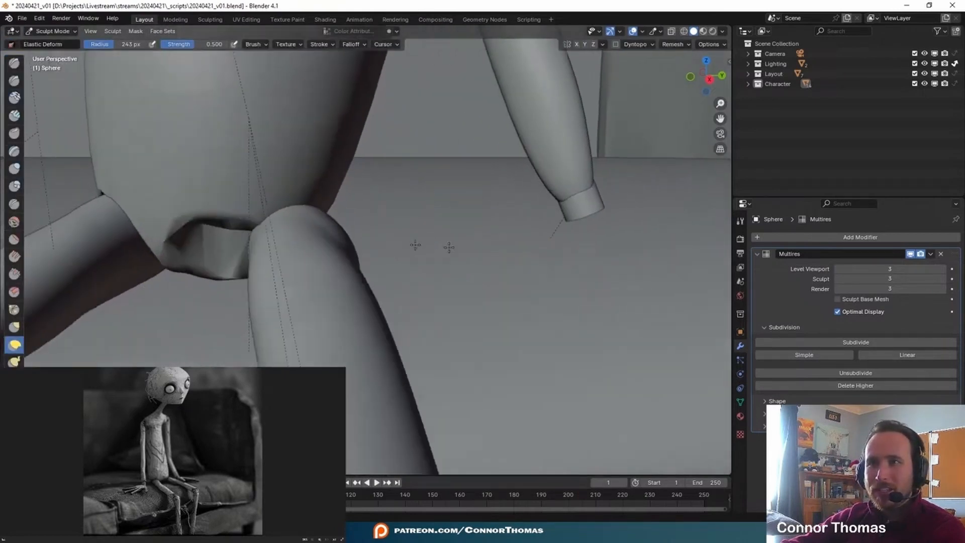
pyautogui.moveTo(449, 247); pyautogui.dragTo(516, 237, button='middle')
pyautogui.moveTo(312, 226); pyautogui.dragTo(420, 186, button='middle')
pyautogui.moveTo(408, 149); pyautogui.dragTo(336, 228, button='middle')
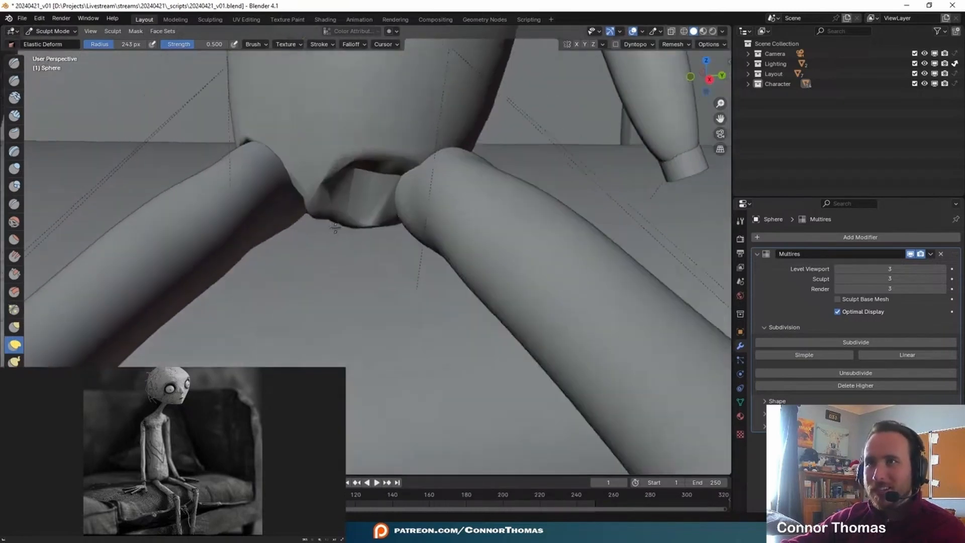
pyautogui.scroll(4, 335, 228)
pyautogui.keyDown('shift'); pyautogui.moveTo(403, 103); pyautogui.dragTo(361, 199, button='middle'); pyautogui.keyUp('shift')
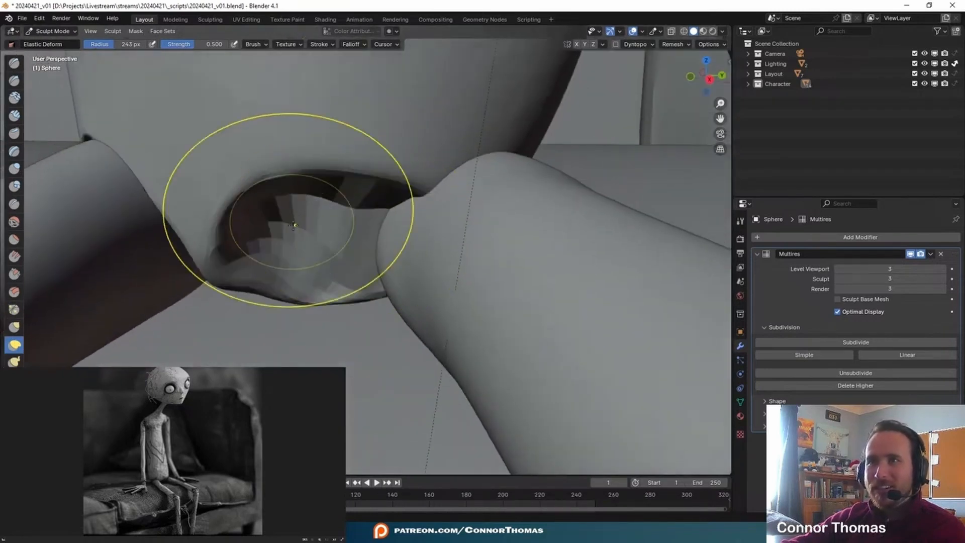
pyautogui.click(13, 221)
pyautogui.moveTo(312, 231); pyautogui.dragTo(272, 274)
pyautogui.moveTo(310, 279)
pyautogui.mouseDown(button='middle')
pyautogui.moveTo(431, 291)
pyautogui.moveTo(48, 329)
pyautogui.mouseUp(button='middle')
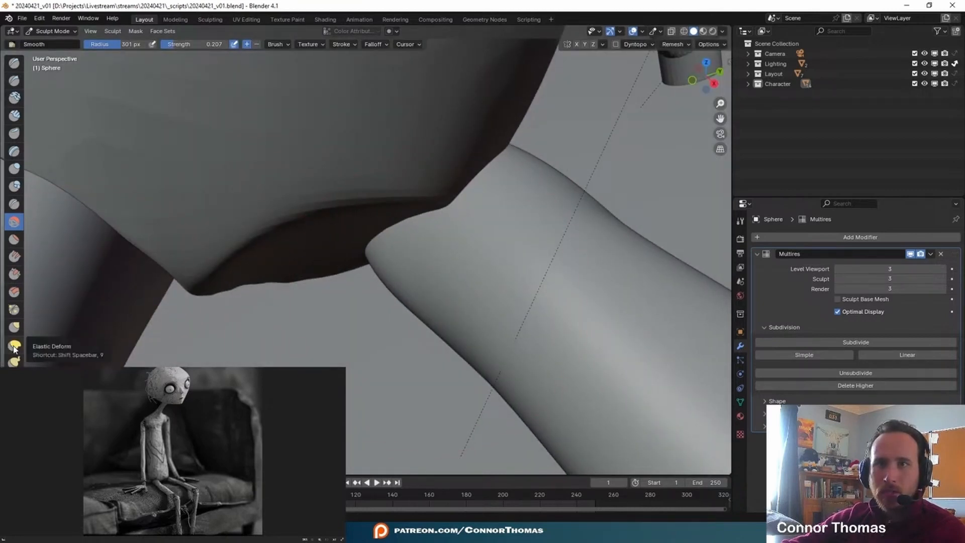
# Reshape the underside of the torso between the thighs with the Grab brush.
pyautogui.click(14, 361)
pyautogui.click(14, 326)
pyautogui.moveTo(452, 216); pyautogui.dragTo(417, 226, button='middle')
pyautogui.moveTo(287, 238); pyautogui.dragTo(438, 228)
pyautogui.moveTo(521, 215); pyautogui.dragTo(455, 238, button='middle')
# Pinch the lower edge of the torso between the thighs with the Pinch/Magnify brush.
pyautogui.click(14, 310)
pyautogui.moveTo(452, 150)
pyautogui.mouseDown(button='middle')
pyautogui.moveTo(496, 217)
pyautogui.moveTo(481, 245)
pyautogui.mouseUp(button='middle')
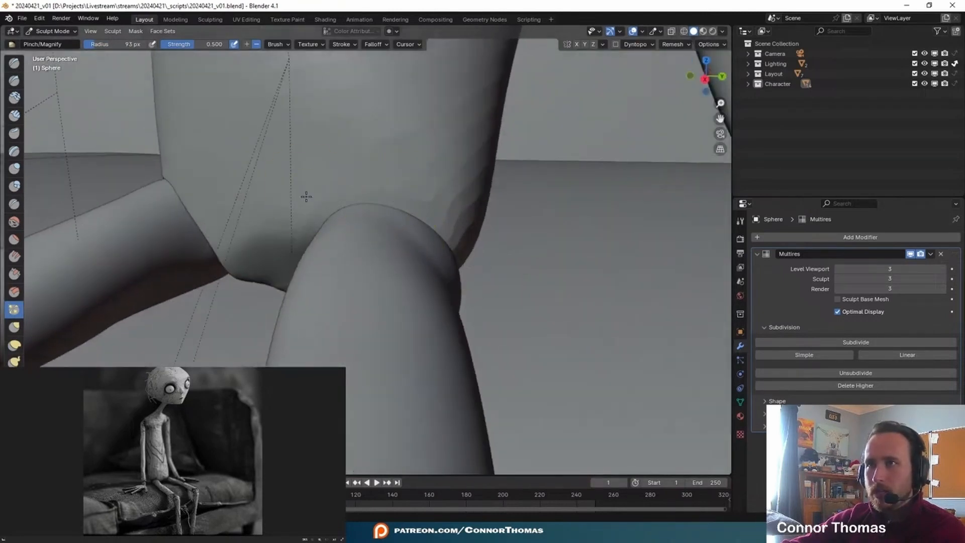
pyautogui.moveTo(301, 257)
pyautogui.mouseDown(button='middle')
pyautogui.moveTo(379, 227)
pyautogui.moveTo(268, 288)
pyautogui.mouseUp(button='middle')
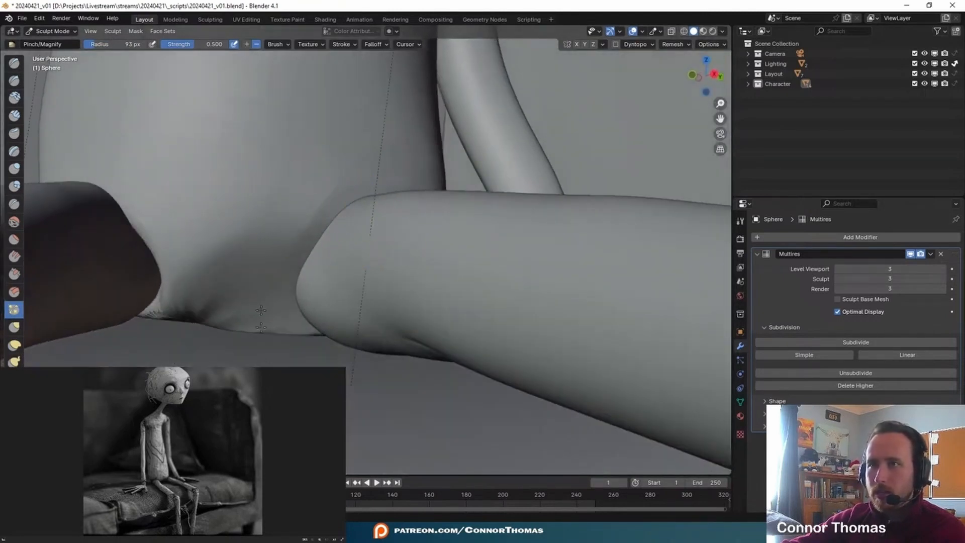
# Fill out the crotch area with the Inflate/Deflate brush and smooth it with a 166 px Smooth brush.
pyautogui.click(14, 169)
pyautogui.moveTo(276, 219); pyautogui.dragTo(269, 255, button='middle')
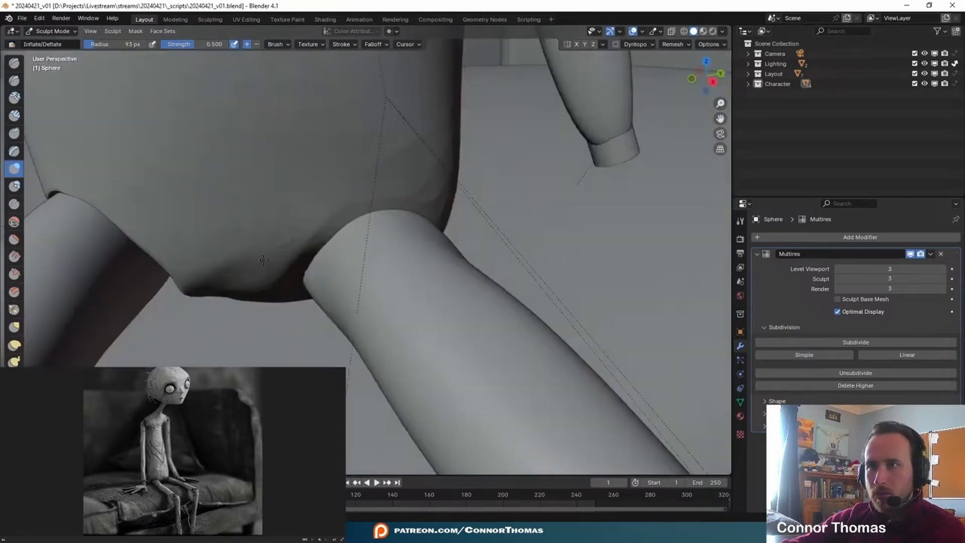
pyautogui.moveTo(228, 240)
pyautogui.mouseDown(button='middle')
pyautogui.moveTo(356, 323)
pyautogui.moveTo(398, 334)
pyautogui.moveTo(353, 282)
pyautogui.moveTo(399, 269)
pyautogui.moveTo(352, 272)
pyautogui.mouseUp(button='middle')
pyautogui.press('f')
pyautogui.click(257, 294)
pyautogui.moveTo(257, 294); pyautogui.dragTo(262, 342)
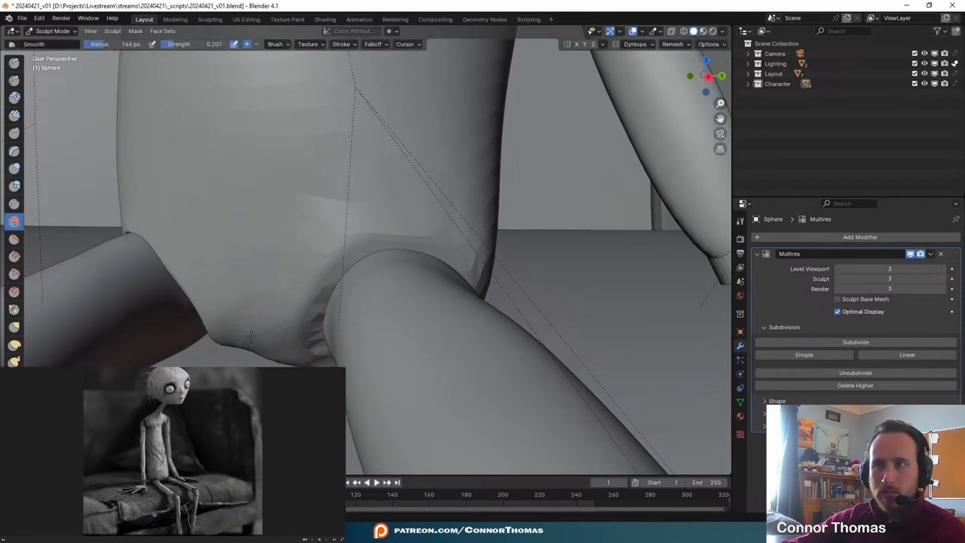
# Tighten the torso surface around the headboard-side thigh with the Pinch/Magnify brush at 104 px, and choose the Draw brush.
pyautogui.moveTo(334, 188); pyautogui.dragTo(3, 253, button='middle')
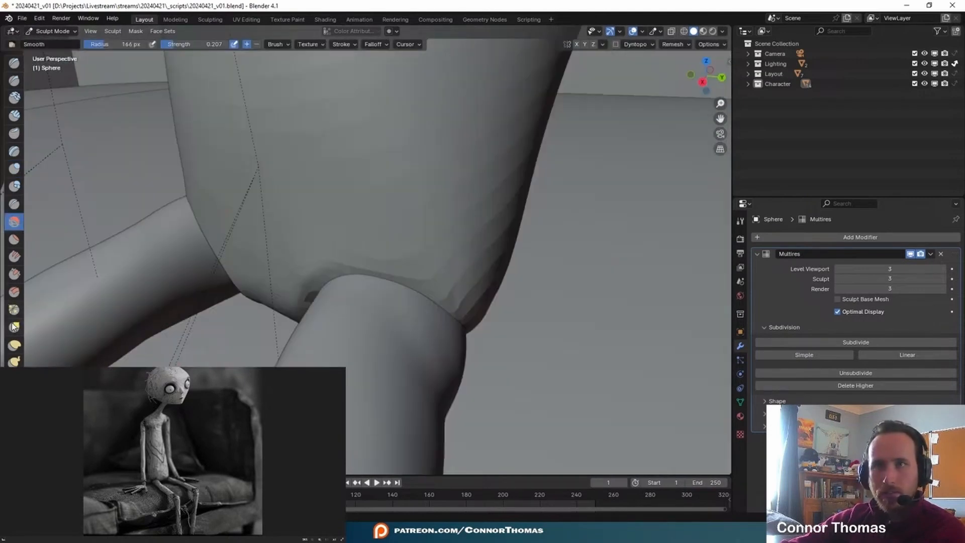
pyautogui.click(14, 310)
pyautogui.moveTo(453, 324); pyautogui.dragTo(345, 302, button='middle')
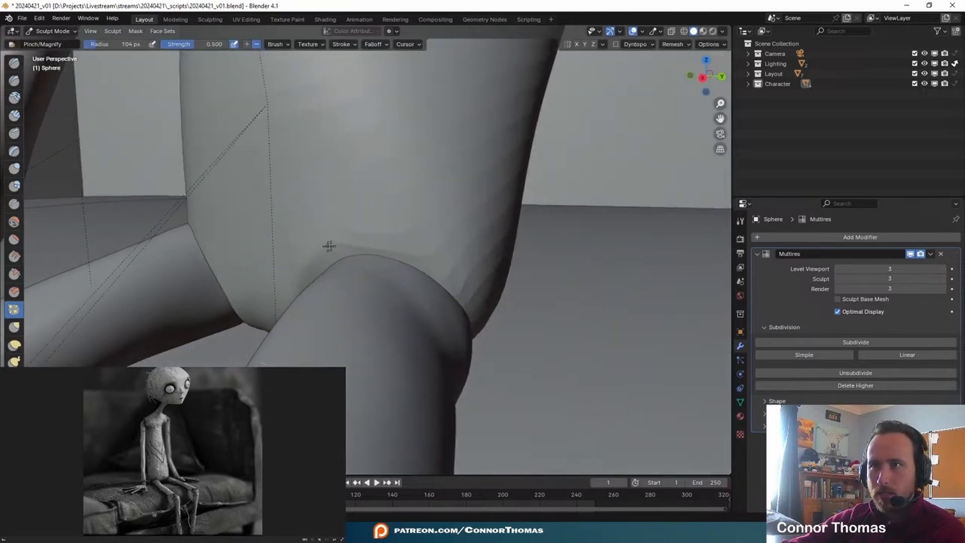
pyautogui.moveTo(438, 259); pyautogui.dragTo(16, 98, button='middle')
pyautogui.click(14, 68)
pyautogui.moveTo(419, 151)
pyautogui.mouseDown(button='middle')
pyautogui.moveTo(372, 183)
pyautogui.moveTo(396, 256)
pyautogui.mouseUp(button='middle')
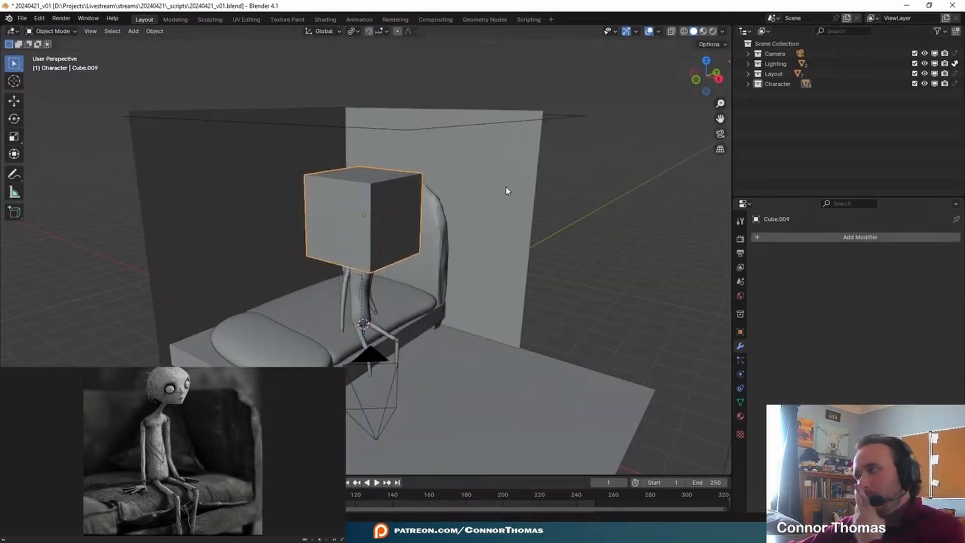
# Add a Multiresolution modifier to the new cube above the character's torso.
pyautogui.click(864, 238)
pyautogui.write('mul')
pyautogui.press('Return')
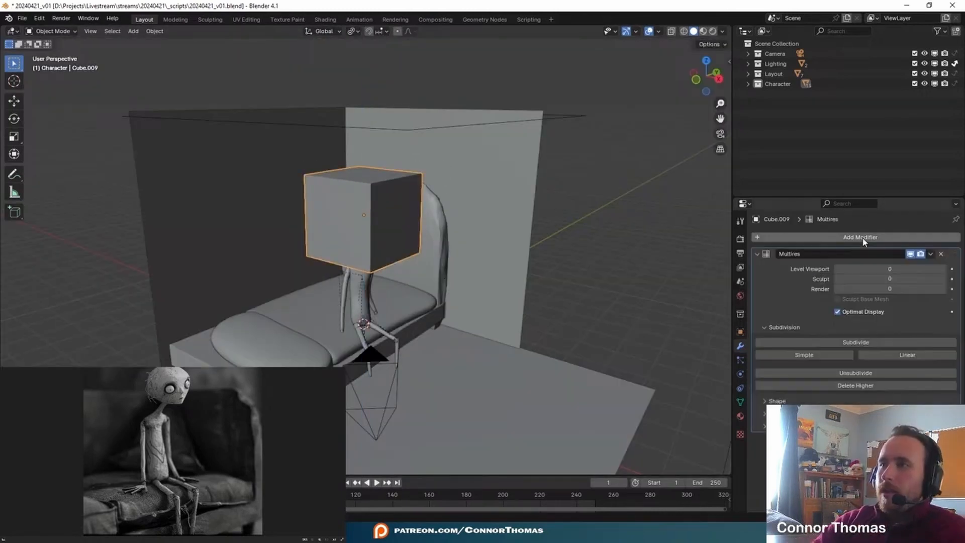
# Subdivide the new cube's Multiresolution modifier up to level 5 to form a smooth head ball.
pyautogui.click(851, 346)
pyautogui.click(852, 346)
pyautogui.click(854, 344)
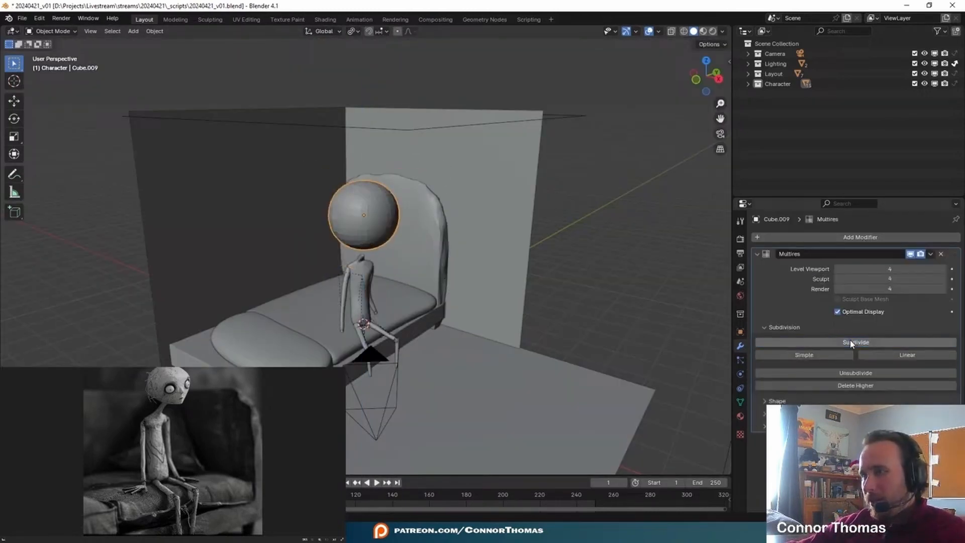
pyautogui.scroll(5, 485, 179)
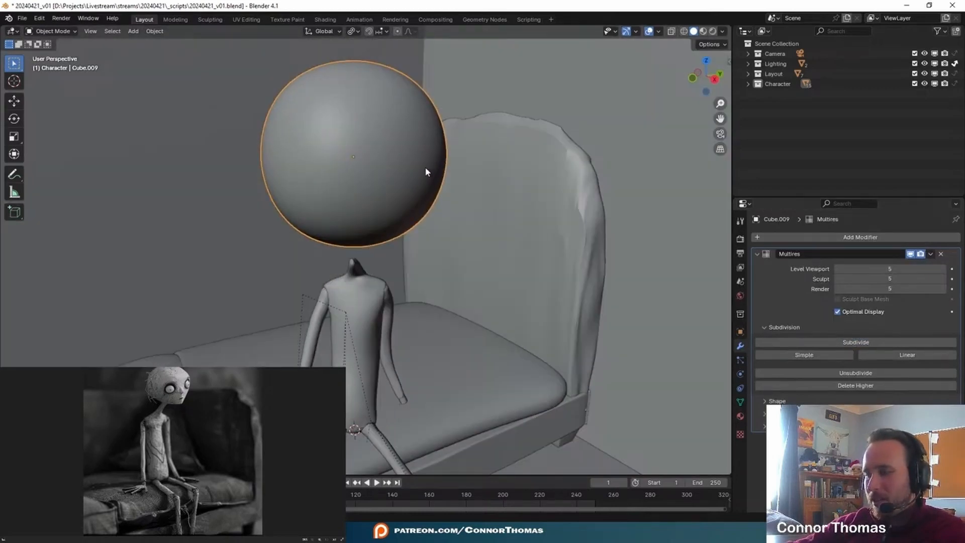
# Enter Sculpt Mode on the head ball and enable sculpt symmetry on the Y axis only.
pyautogui.press('KP_1')
pyautogui.click(727, 85)
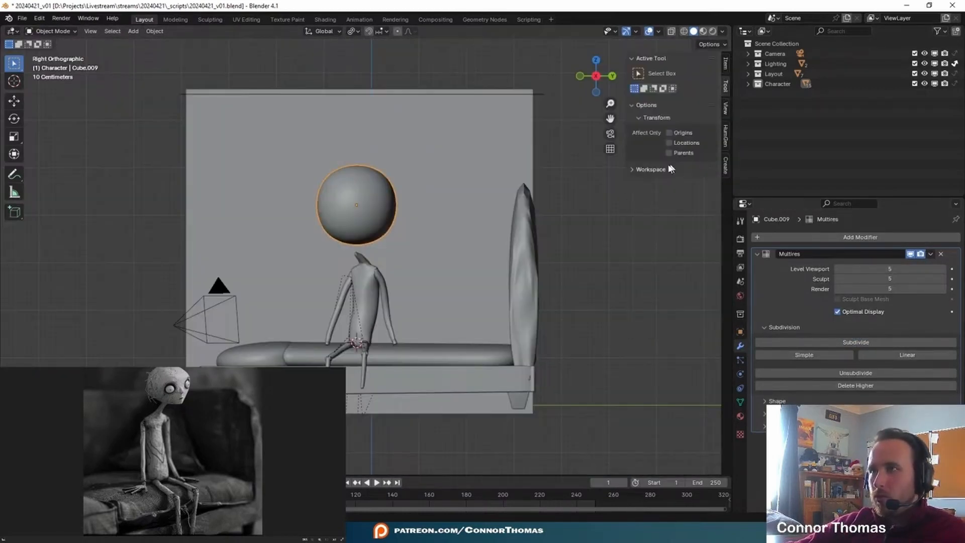
pyautogui.click(48, 32)
pyautogui.click(50, 61)
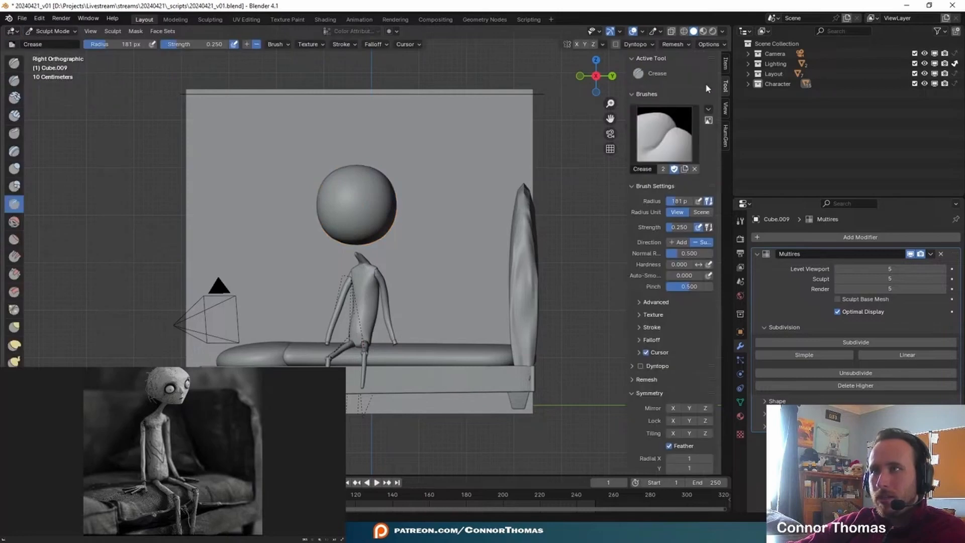
pyautogui.scroll(-5, 686, 341)
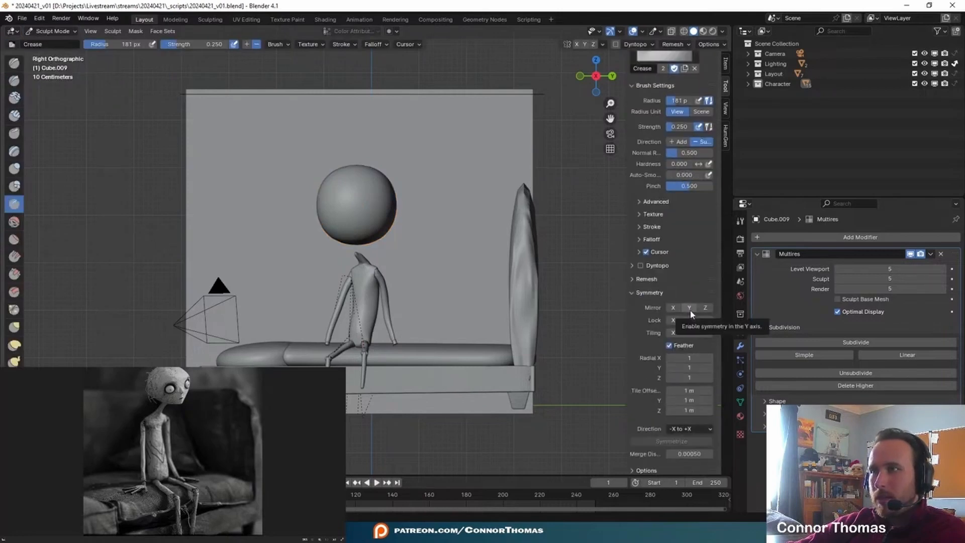
# Pull in the lower part of the head ball with the Elastic Deform brush.
pyautogui.click(14, 345)
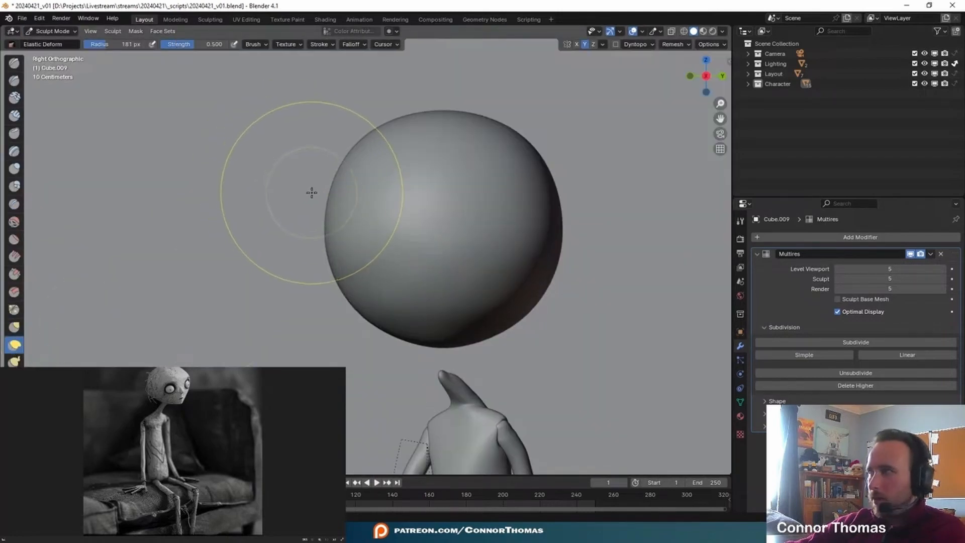
pyautogui.moveTo(554, 288); pyautogui.dragTo(501, 334)
pyautogui.moveTo(542, 304); pyautogui.dragTo(538, 295)
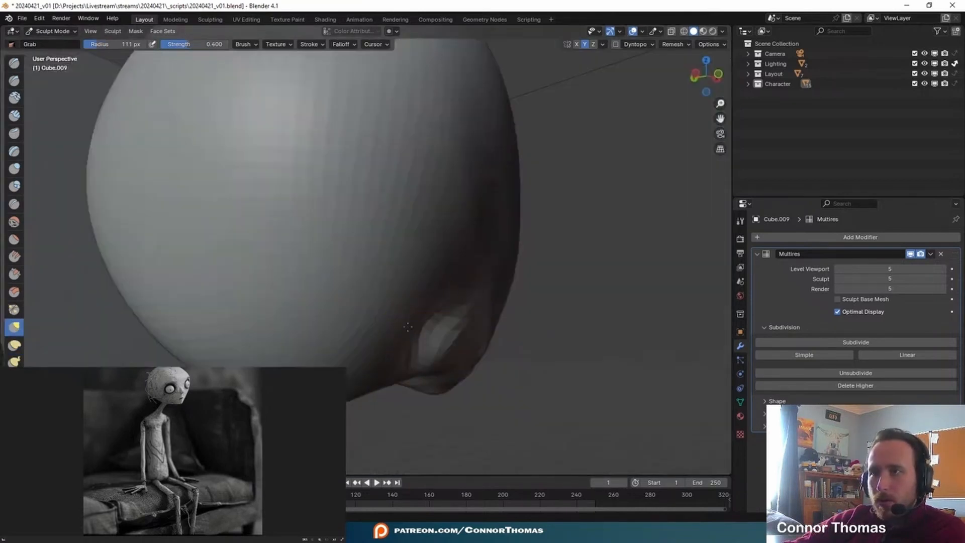
# Pull the underside of the head into a jaw and narrow chin with a 247 px Grab brush.
pyautogui.press('f')
pyautogui.click(480, 374)
pyautogui.moveTo(419, 342); pyautogui.dragTo(379, 346)
pyautogui.moveTo(369, 347); pyautogui.dragTo(306, 353)
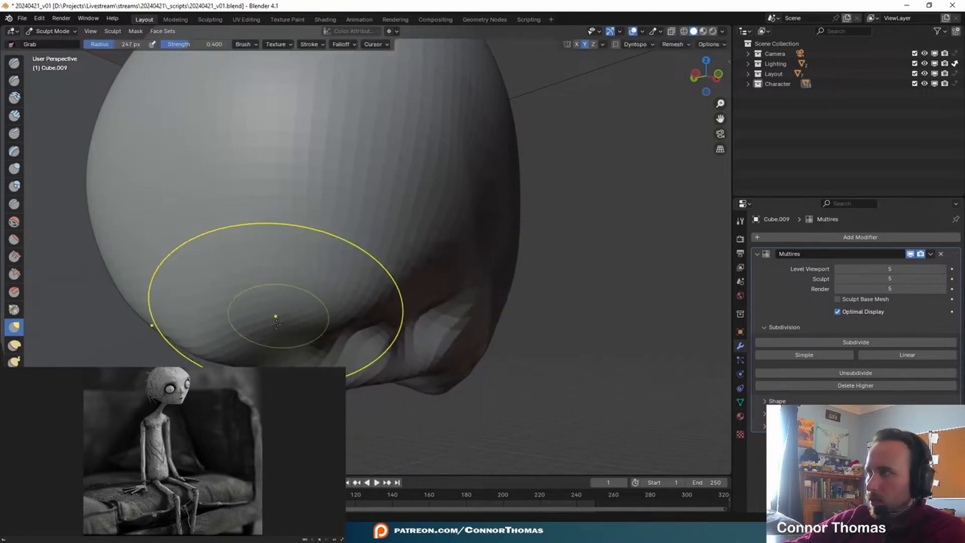
pyautogui.scroll(-3, 445, 296)
pyautogui.moveTo(448, 295)
pyautogui.mouseDown(button='middle')
pyautogui.moveTo(387, 307)
pyautogui.moveTo(414, 319)
pyautogui.moveTo(390, 321)
pyautogui.mouseUp(button='middle')
pyautogui.scroll(2, 395, 311)
pyautogui.moveTo(446, 342); pyautogui.dragTo(466, 369)
pyautogui.moveTo(467, 370)
pyautogui.mouseDown(button='middle')
pyautogui.moveTo(602, 315)
pyautogui.moveTo(508, 256)
pyautogui.mouseUp(button='middle')
# Build up the nose ridge and carve both eye sockets with the Draw brush at about 86 px.
pyautogui.press('x')
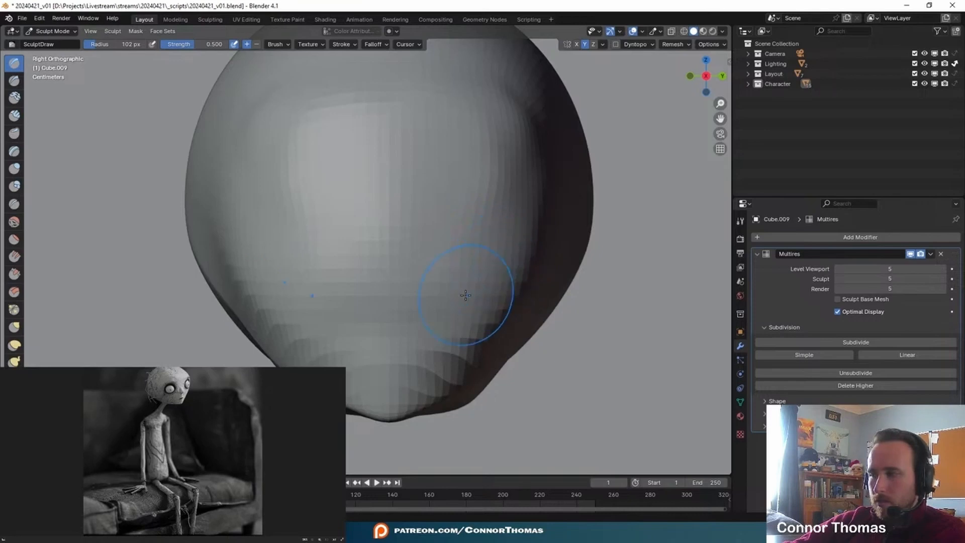
pyautogui.press('f')
pyautogui.click(367, 271)
pyautogui.moveTo(391, 244)
pyautogui.mouseDown()
pyautogui.moveTo(394, 267)
pyautogui.moveTo(387, 176)
pyautogui.mouseUp()
pyautogui.keyDown('shift'); pyautogui.moveTo(383, 196); pyautogui.dragTo(369, 248, button='middle'); pyautogui.keyUp('shift')
pyautogui.scroll(1, 368, 248)
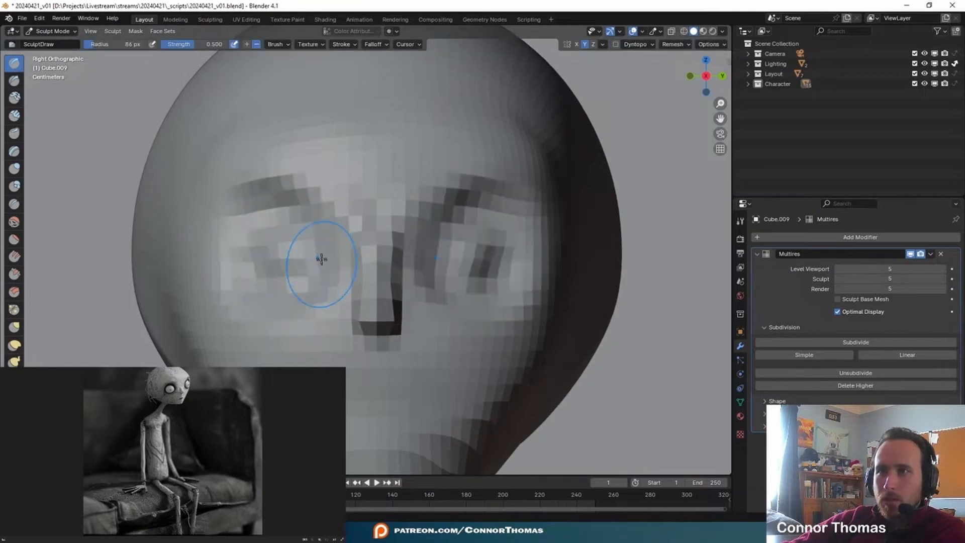
pyautogui.moveTo(278, 206)
pyautogui.mouseDown()
pyautogui.moveTo(252, 243)
pyautogui.moveTo(291, 248)
pyautogui.mouseUp()
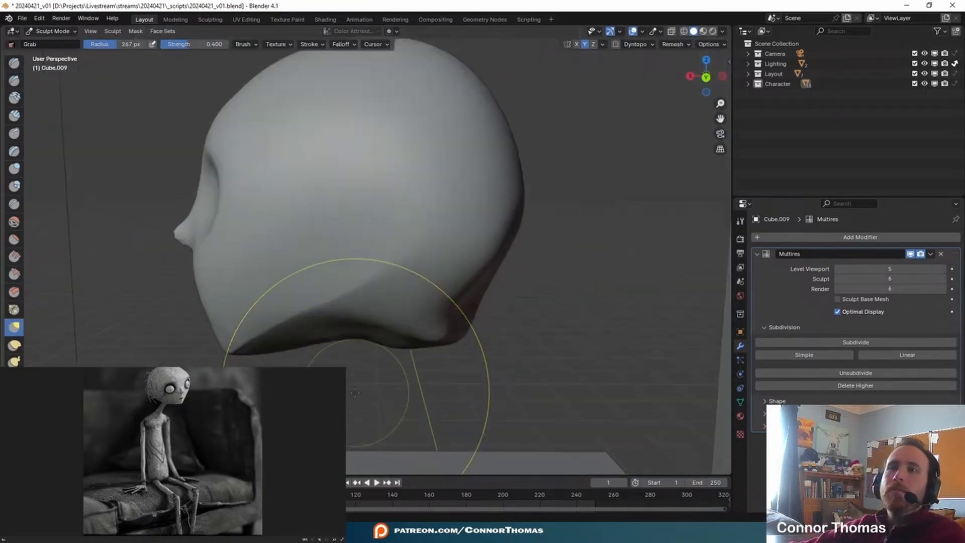
# Sculpt the lips below the nose with a small Draw brush.
pyautogui.moveTo(355, 392)
pyautogui.mouseDown(button='middle')
pyautogui.moveTo(237, 269)
pyautogui.moveTo(263, 280)
pyautogui.moveTo(517, 298)
pyautogui.moveTo(484, 302)
pyautogui.mouseUp(button='middle')
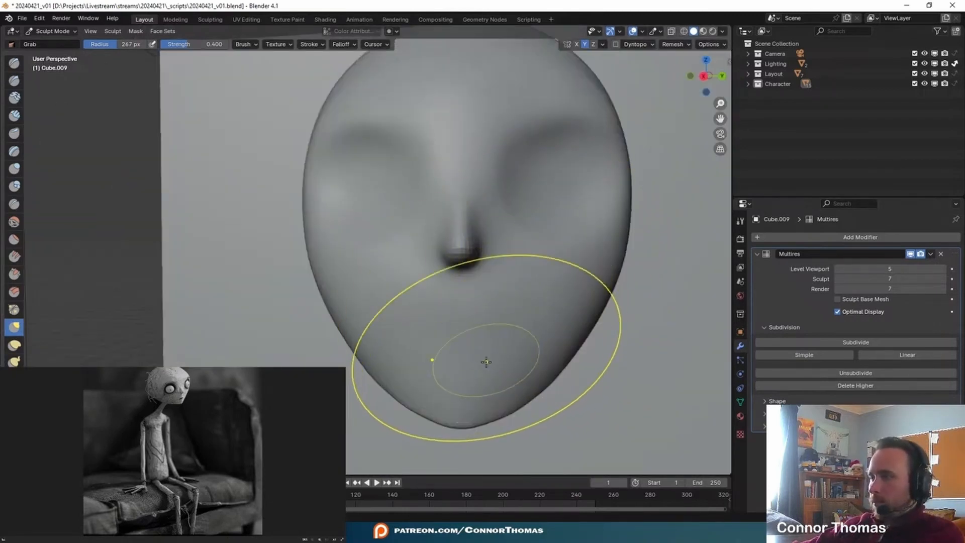
pyautogui.click(12, 70)
pyautogui.press('f')
pyautogui.click(324, 338)
pyautogui.scroll(1, 438, 354)
pyautogui.press('f')
pyautogui.click(444, 304)
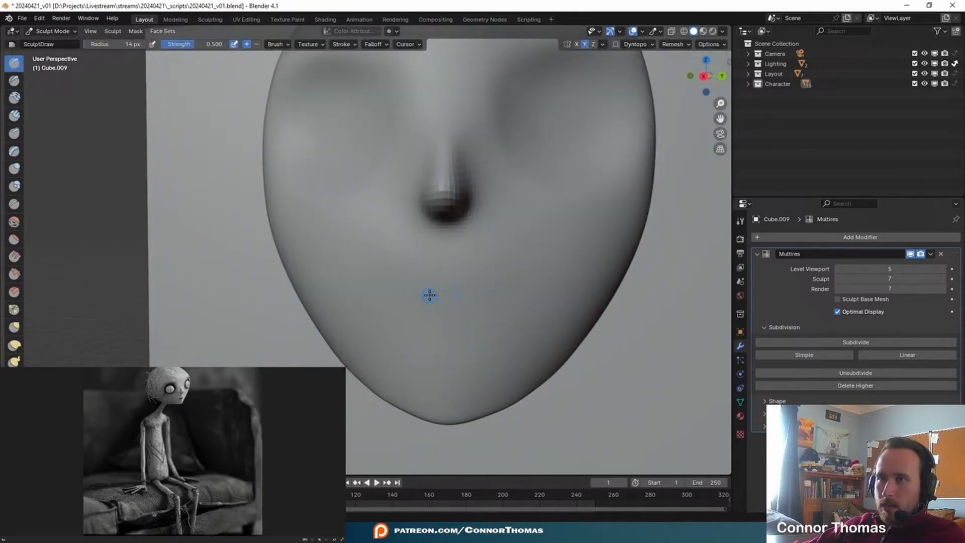
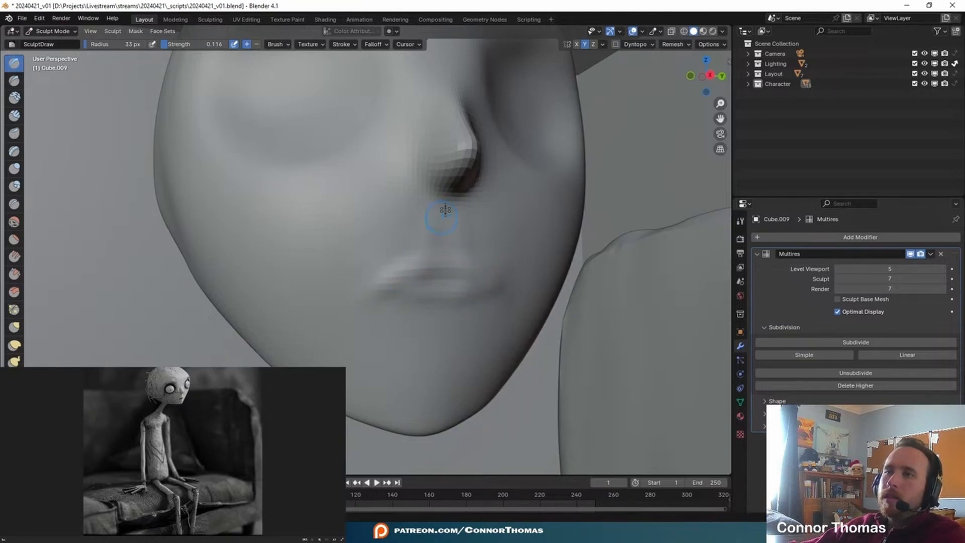
# Soften the area around the nose and mouth with a 111 px Smooth brush at strength 0.207.
pyautogui.scroll(-3, 357, 240)
pyautogui.scroll(3, 536, 257)
pyautogui.click(14, 223)
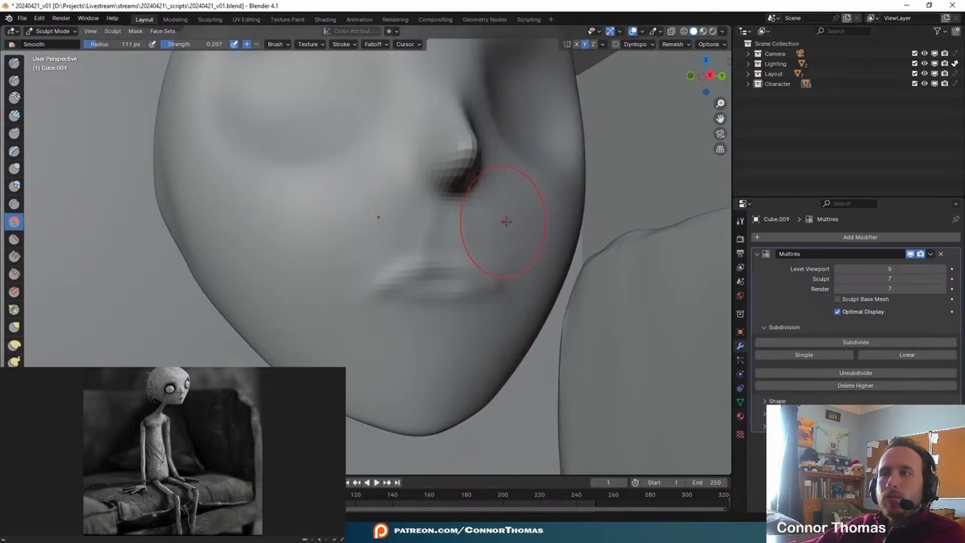
pyautogui.scroll(1, 416, 348)
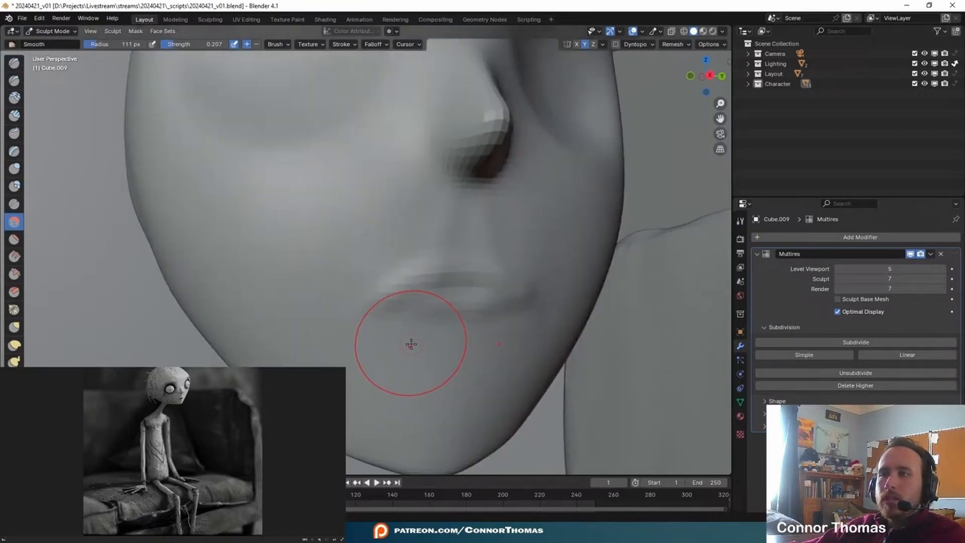
# Tighten the lip line with the Pinch/Magnify brush at 53 px.
pyautogui.click(14, 309)
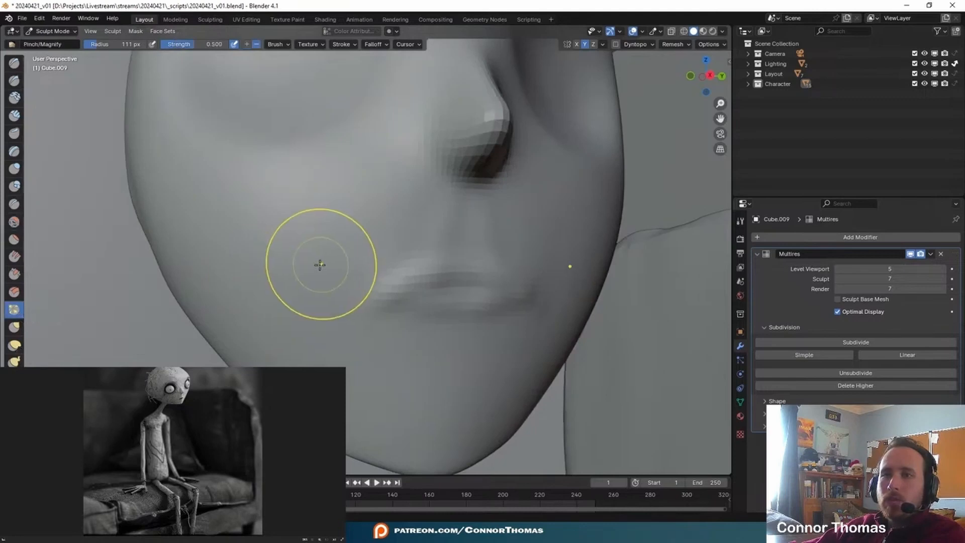
pyautogui.press('f')
pyautogui.click(284, 279)
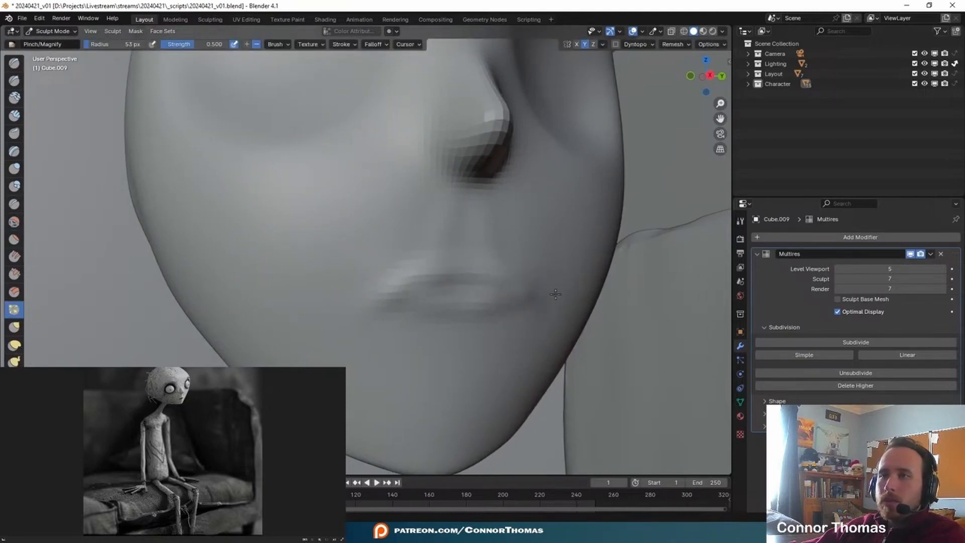
pyautogui.scroll(-4, 502, 302)
pyautogui.scroll(2, 536, 324)
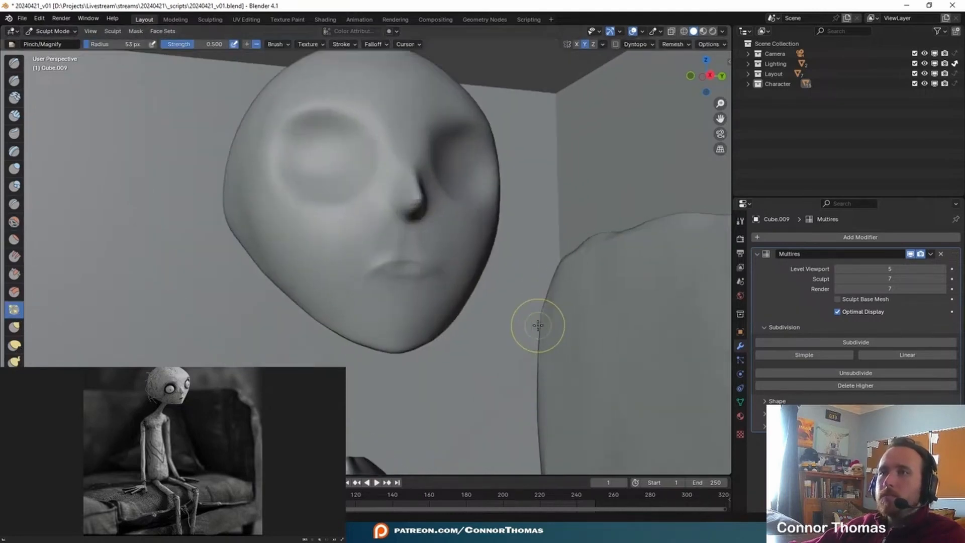
# Reshape the mouth with the Grab brush at 92 px.
pyautogui.click(15, 327)
pyautogui.scroll(4, 475, 304)
pyautogui.press('f')
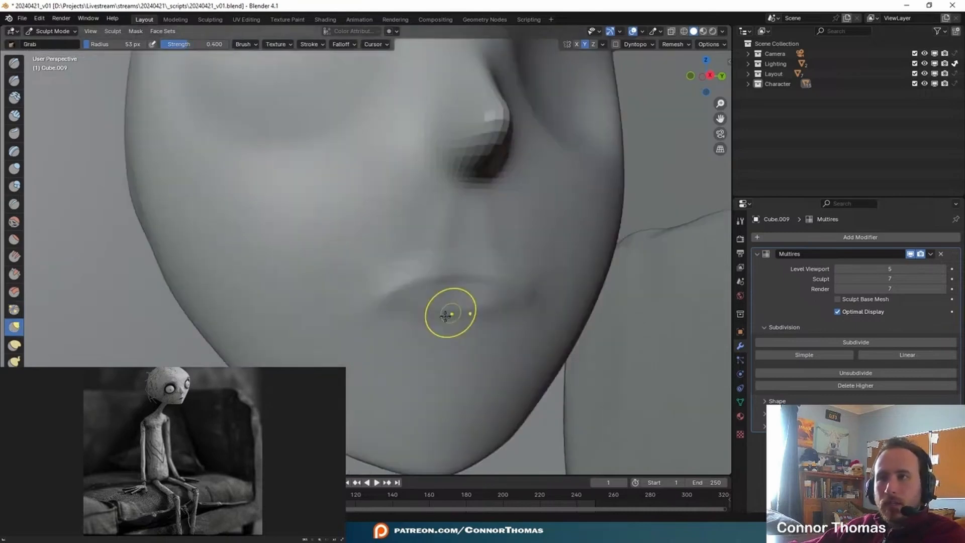
pyautogui.click(480, 320)
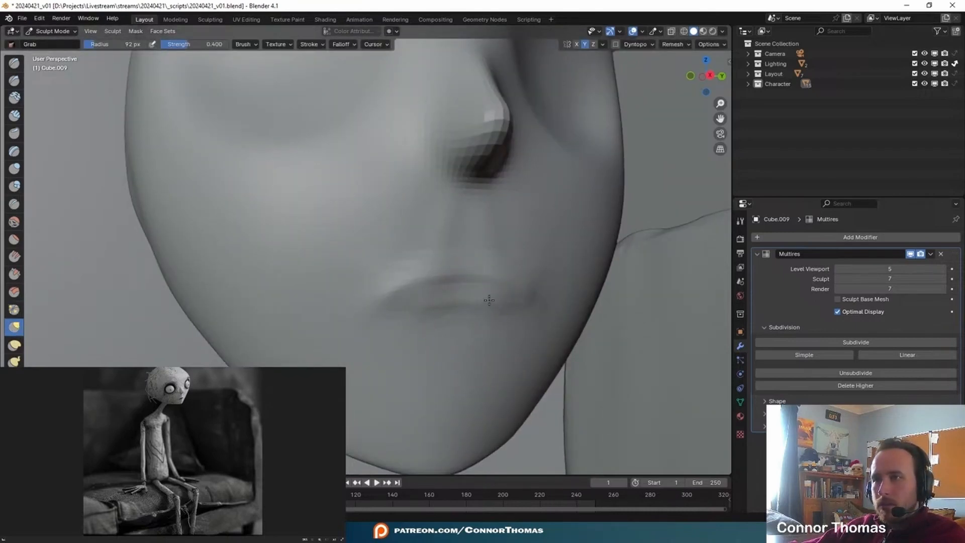
pyautogui.moveTo(497, 299); pyautogui.dragTo(321, 291, button='middle')
# Smooth the chin and jaw with a 92 px Smooth brush.
pyautogui.click(14, 222)
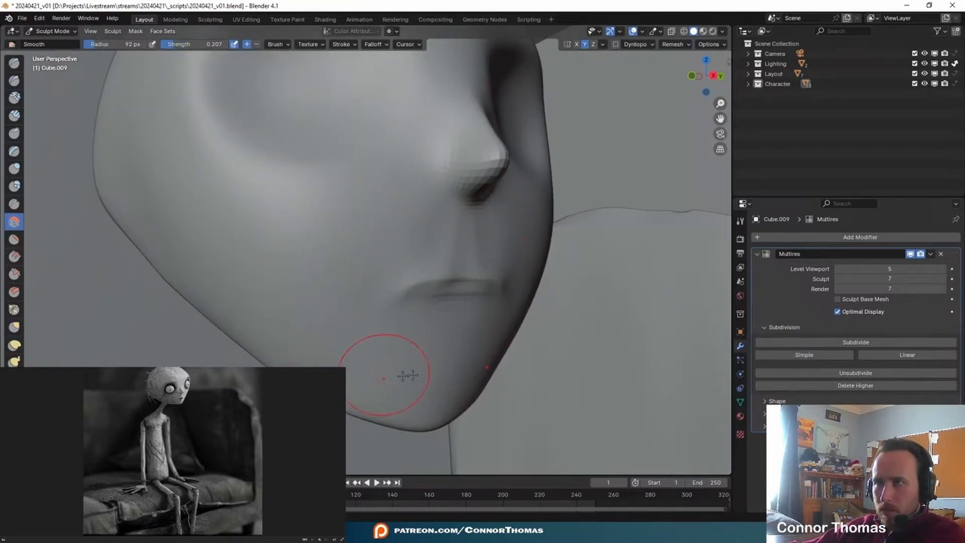
pyautogui.scroll(-5, 518, 349)
pyautogui.scroll(3, 518, 349)
pyautogui.scroll(-5, 603, 316)
pyautogui.moveTo(580, 316)
pyautogui.mouseDown(button='middle')
pyautogui.moveTo(382, 282)
pyautogui.moveTo(484, 243)
pyautogui.moveTo(421, 251)
pyautogui.moveTo(424, 299)
pyautogui.moveTo(474, 267)
pyautogui.mouseUp(button='middle')
# Return the head to Object Mode, scale it down and move it onto the character's neck.
pyautogui.click(53, 31)
pyautogui.click(55, 43)
pyautogui.scroll(-3, 422, 251)
pyautogui.scroll(4, 421, 251)
pyautogui.press('s')
pyautogui.click(418, 262)
pyautogui.press('g')
pyautogui.click(397, 366)
pyautogui.moveTo(397, 366); pyautogui.dragTo(338, 343, button='middle')
pyautogui.press('g')
pyautogui.click(379, 348)
# Rotate the head freely on the neck to match the reference pose in the camera view.
pyautogui.press('r')
pyautogui.press('r')
pyautogui.click(457, 300)
pyautogui.press('KP_0')
pyautogui.keyDown('shift'); pyautogui.moveTo(428, 314); pyautogui.dragTo(408, 198, button='middle'); pyautogui.keyUp('shift')
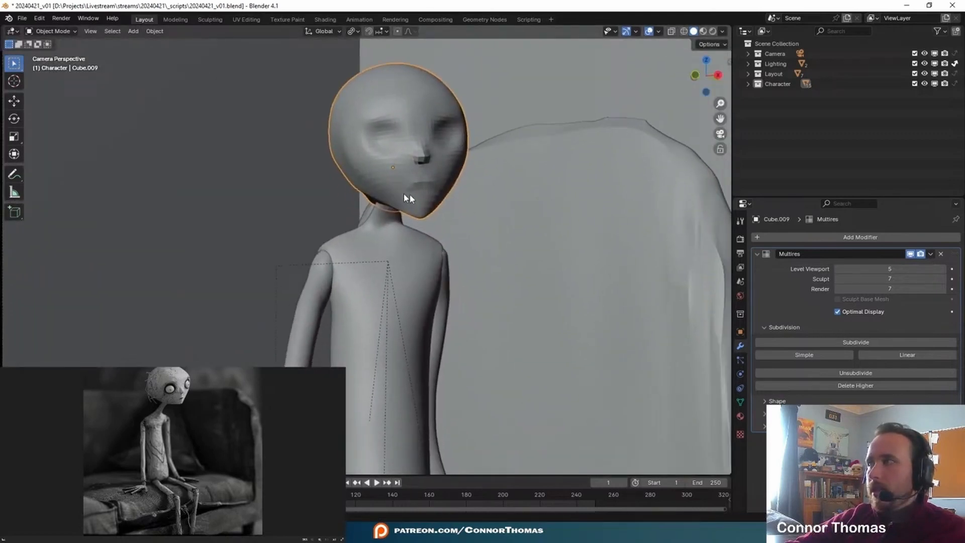
pyautogui.press('r')
pyautogui.press('r')
# Add a UV sphere at the eye socket and scale it down to eyeball size.
pyautogui.press('w')
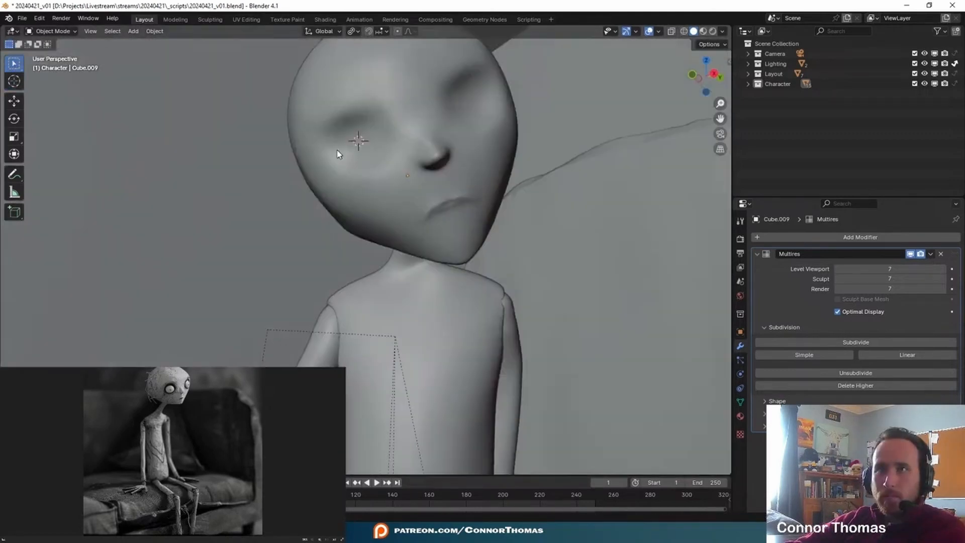
pyautogui.hotkey('shift', 'a')
pyautogui.moveTo(345, 150)
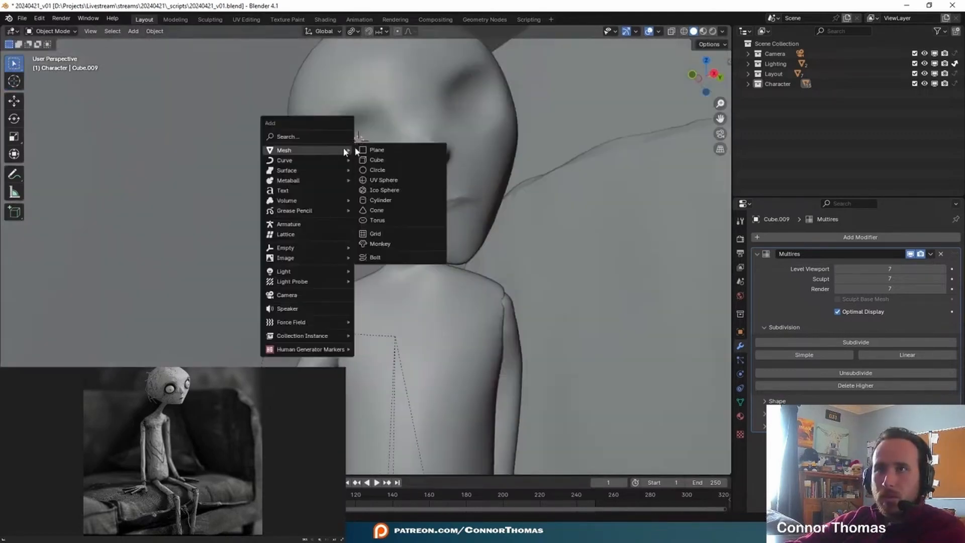
pyautogui.click(383, 179)
pyautogui.press('s')
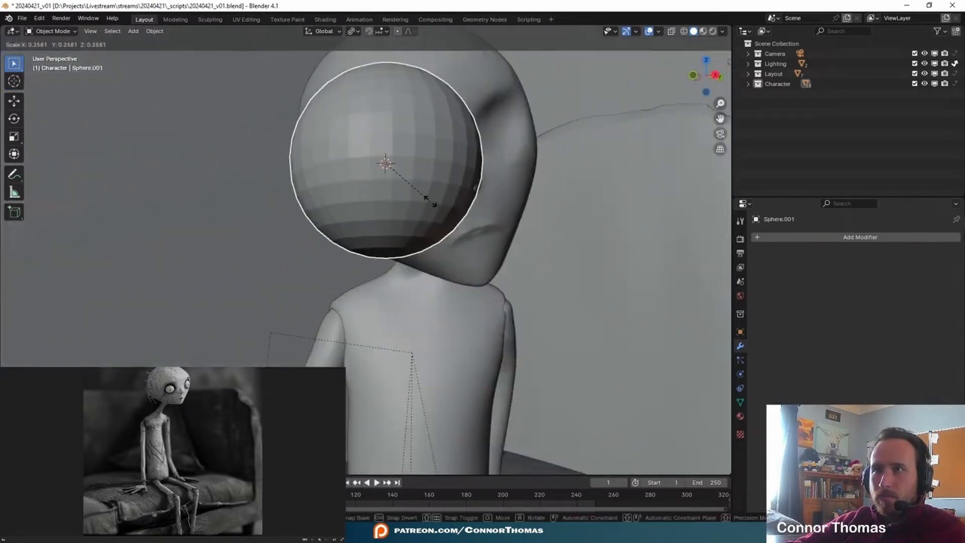
pyautogui.click(410, 164)
# Seat the eyeball in its socket and mirror it to the other eye socket.
pyautogui.moveTo(422, 187); pyautogui.dragTo(480, 212, button='middle')
pyautogui.press('g')
pyautogui.click(594, 288)
pyautogui.moveTo(595, 288); pyautogui.dragTo(549, 293, button='middle')
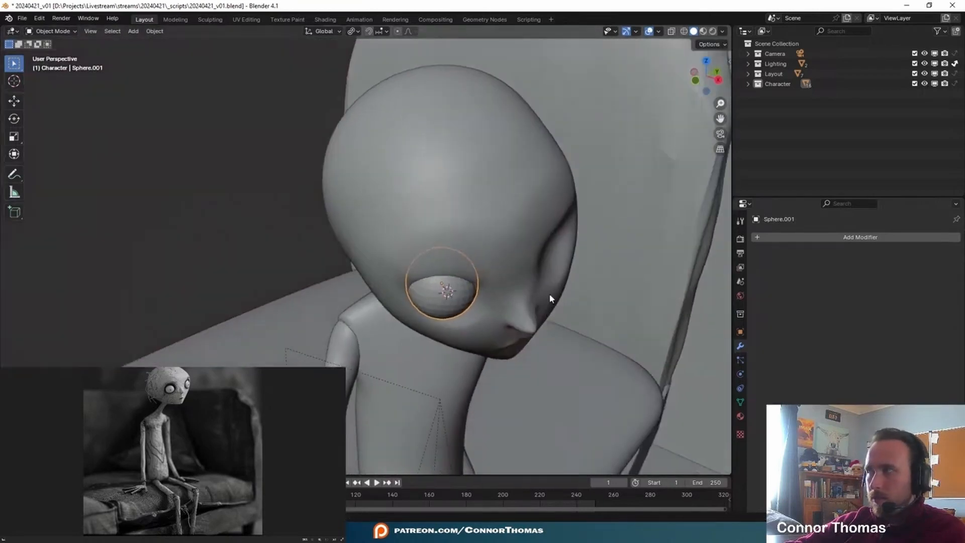
pyautogui.press('g')
pyautogui.click(562, 289)
pyautogui.click(797, 237)
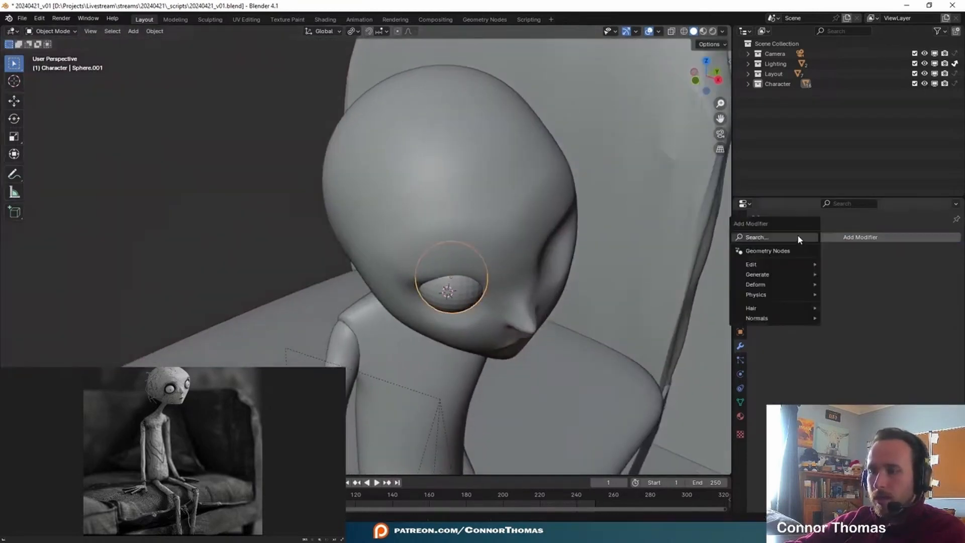
pyautogui.write('m')
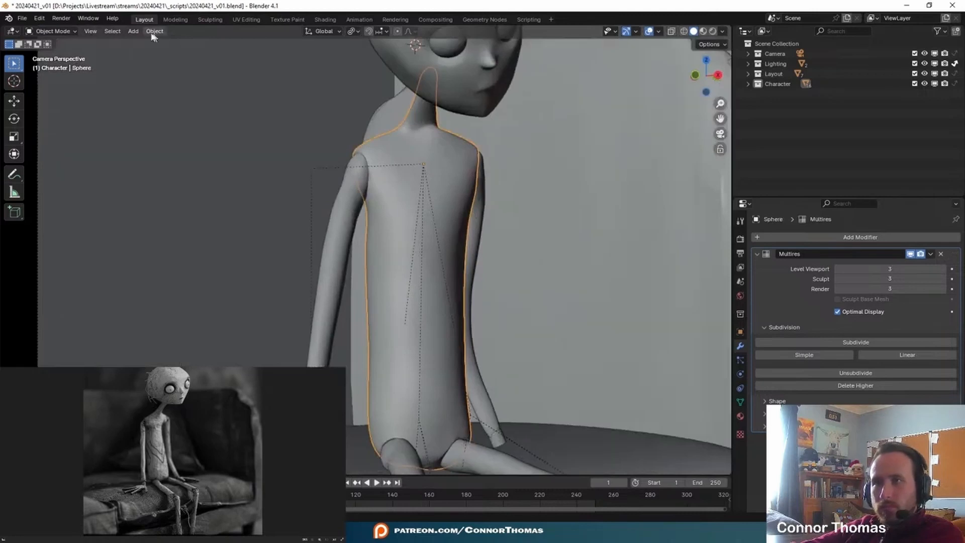
# Enter Sculpt Mode on the torso and reshape its side with the Elastic Deform brush at 119 px.
pyautogui.click(57, 33)
pyautogui.click(55, 66)
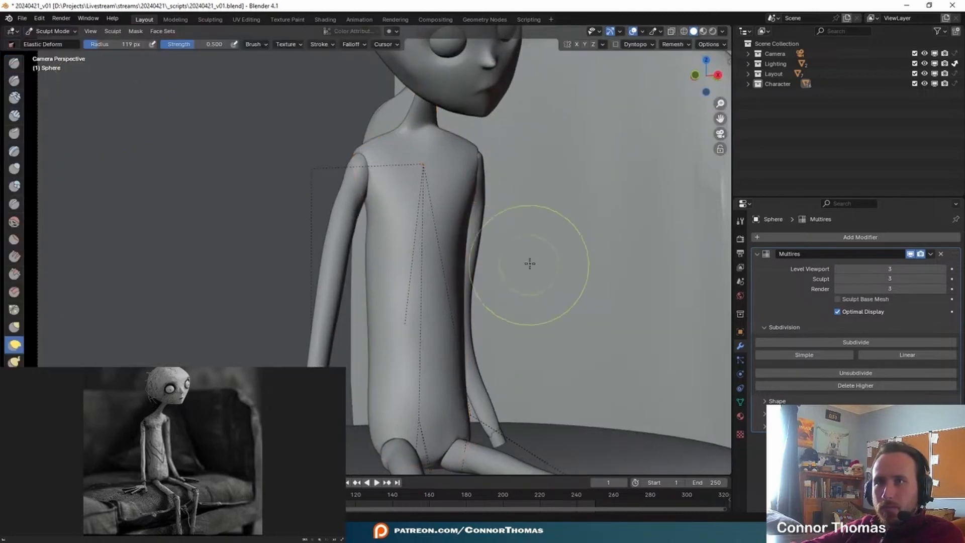
pyautogui.keyDown('shift'); pyautogui.moveTo(529, 263); pyautogui.dragTo(503, 241, button='middle'); pyautogui.keyUp('shift')
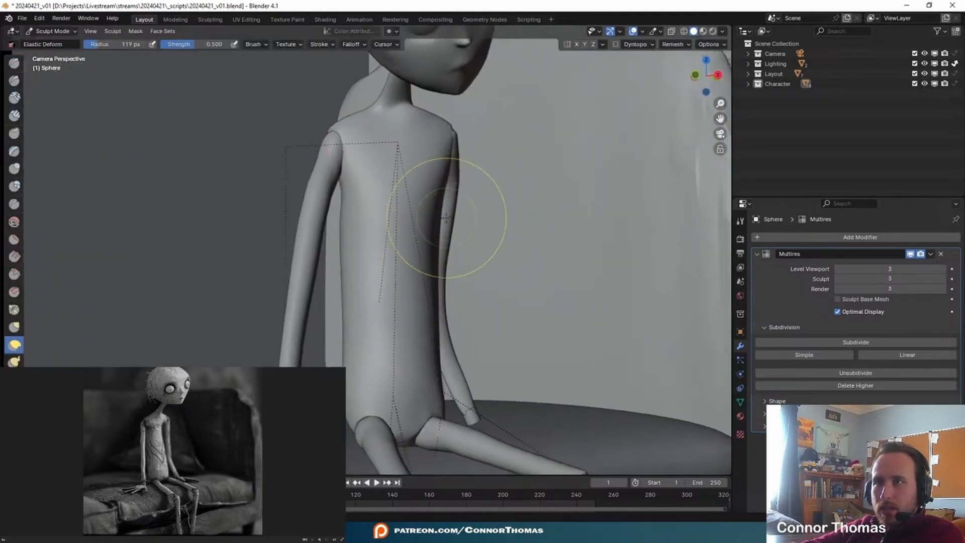
pyautogui.scroll(3, 431, 259)
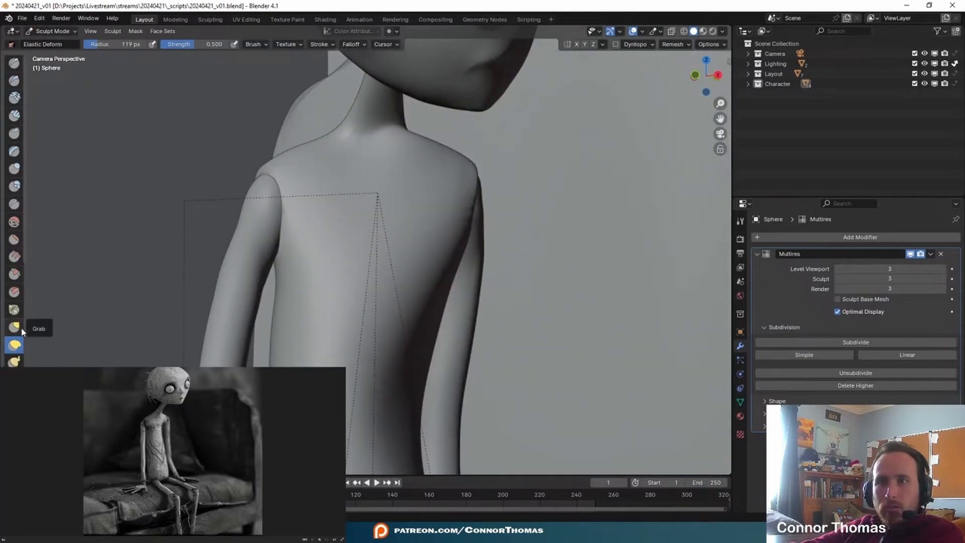
# Adjust the torso's shape at the base of the neck with a resized Grab brush.
pyautogui.click(15, 327)
pyautogui.scroll(2, 411, 216)
pyautogui.press('f')
pyautogui.click(377, 213)
pyautogui.press('f')
pyautogui.click(408, 150)
pyautogui.moveTo(370, 154); pyautogui.dragTo(357, 173)
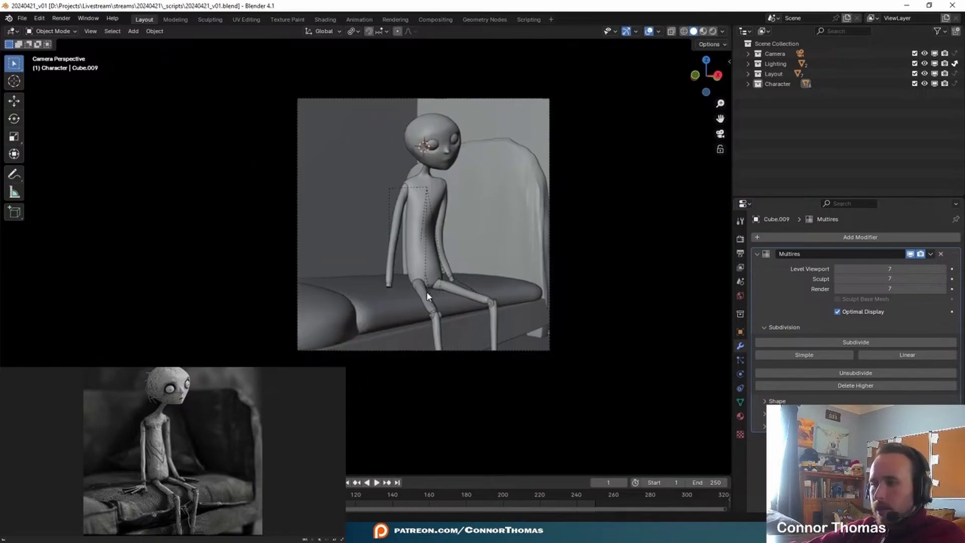
# Scale the wrist cylinder at the end of the forearm along its local axes.
pyautogui.scroll(5, 428, 295)
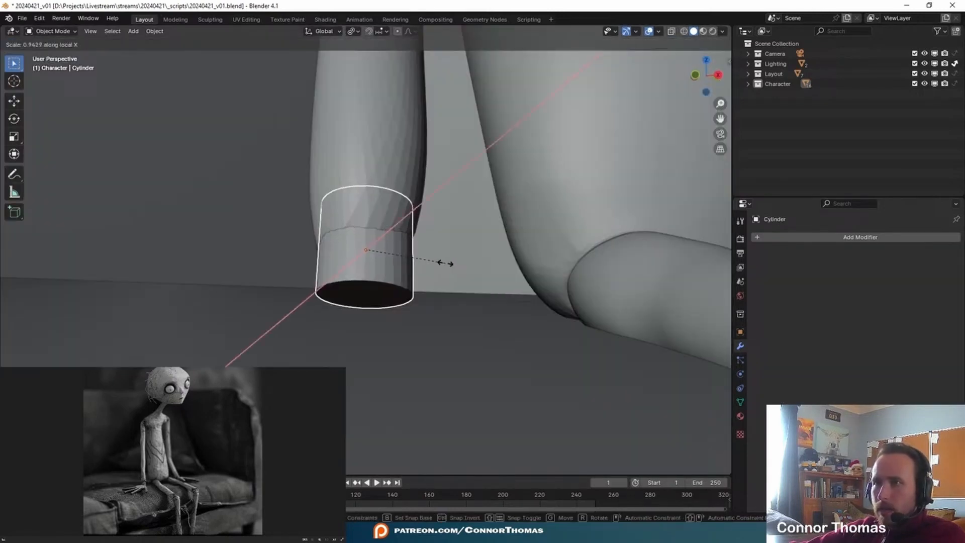
pyautogui.press('z')
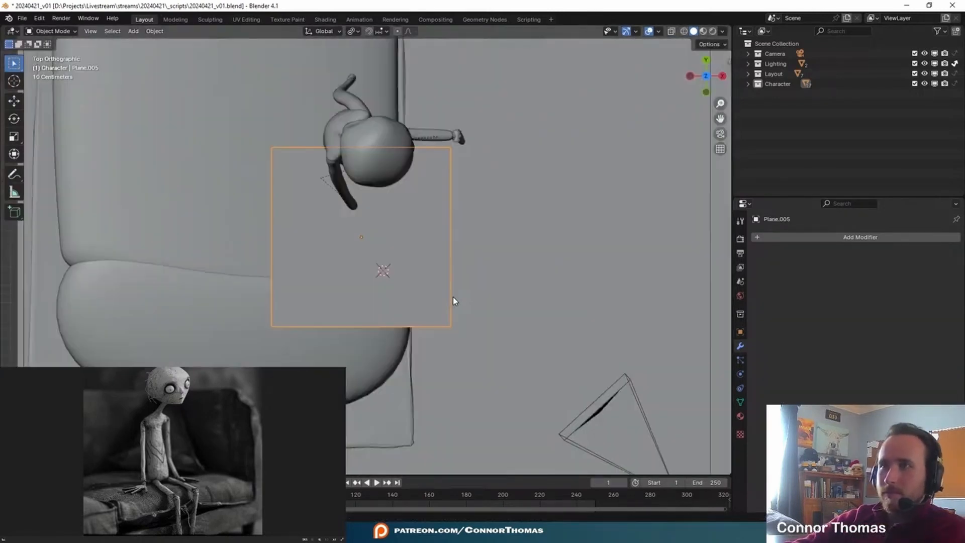
# Scale the newly added plane beside the character's resting arm in the top view.
pyautogui.scroll(5, 453, 297)
pyautogui.scroll(-3, 454, 296)
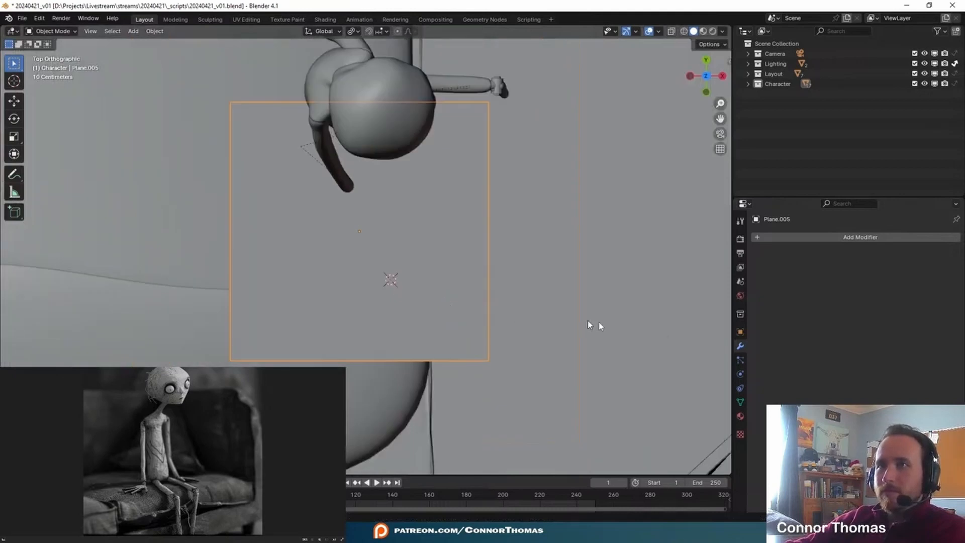
pyautogui.press('s')
pyautogui.click(425, 277)
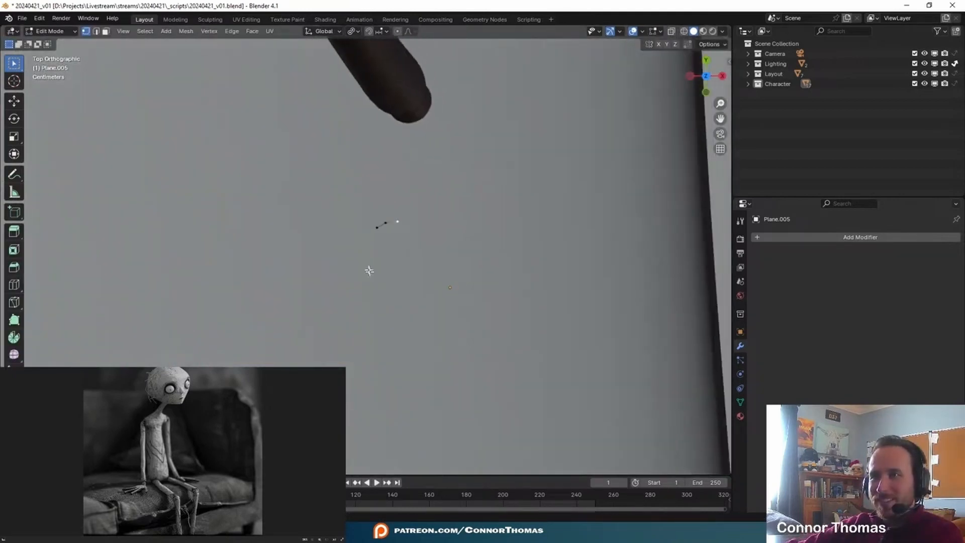
# Trace the outline of a spread hand and its fingers below the wrist by moving and extruding vertices.
pyautogui.press('g')
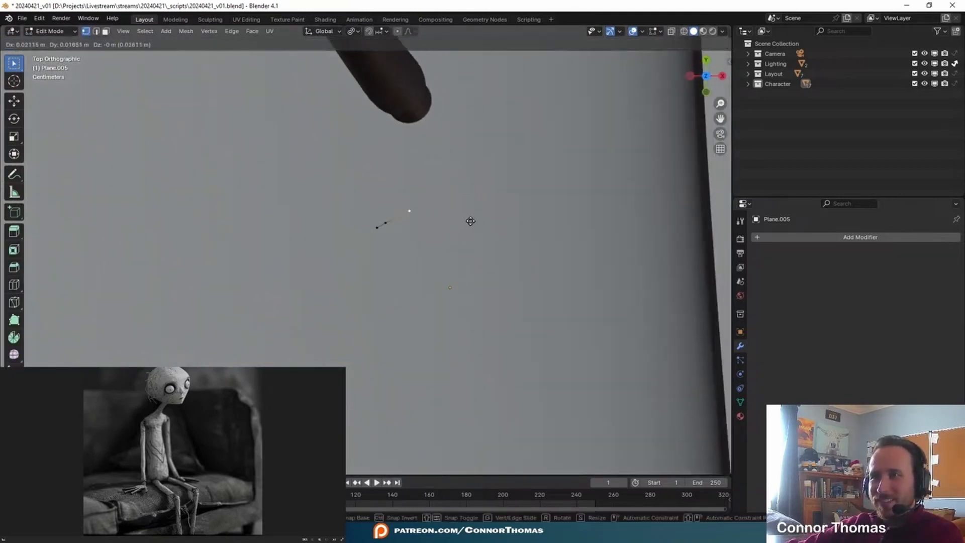
pyautogui.click(470, 229)
pyautogui.press('e')
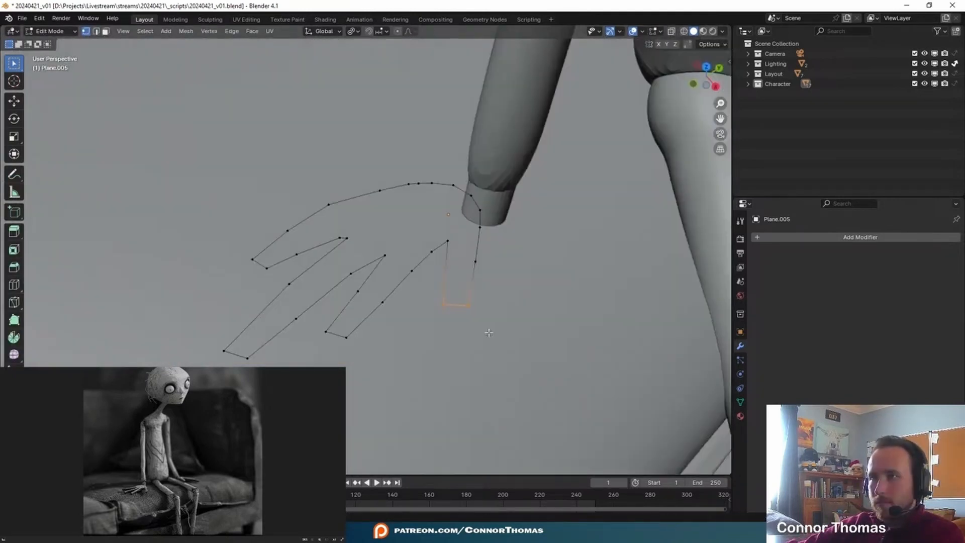
pyautogui.keyDown('shift'); pyautogui.moveTo(454, 282); pyautogui.dragTo(527, 311, button='middle'); pyautogui.keyUp('shift')
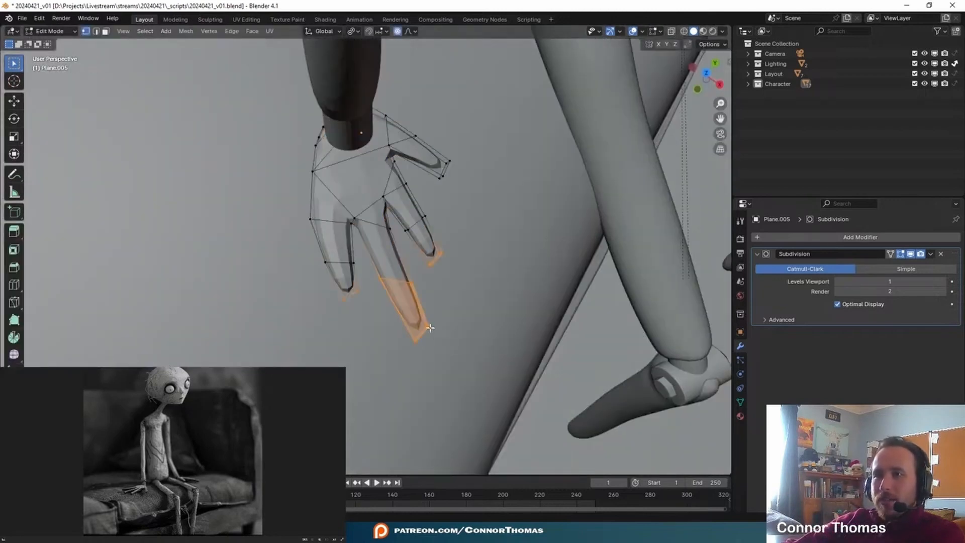
# Adjust the fingertip vertices of the subdivided hand mesh with proportional editing.
pyautogui.click(440, 336)
pyautogui.press('g')
pyautogui.click(430, 348)
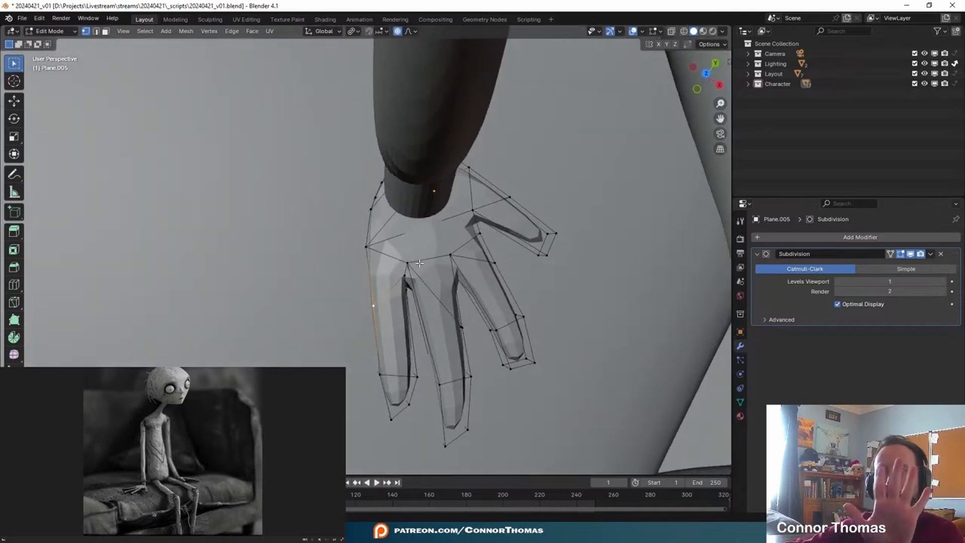
pyautogui.moveTo(398, 277); pyautogui.dragTo(457, 221, button='middle')
pyautogui.press('KP_7')
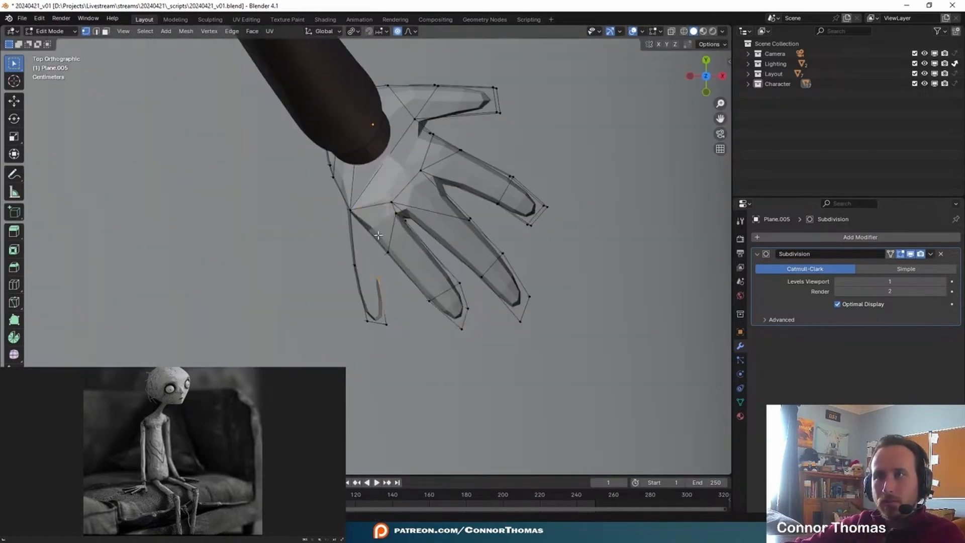
# Fill a face at the open base of the outer finger, using X-ray to reach its vertices.
pyautogui.click(377, 235)
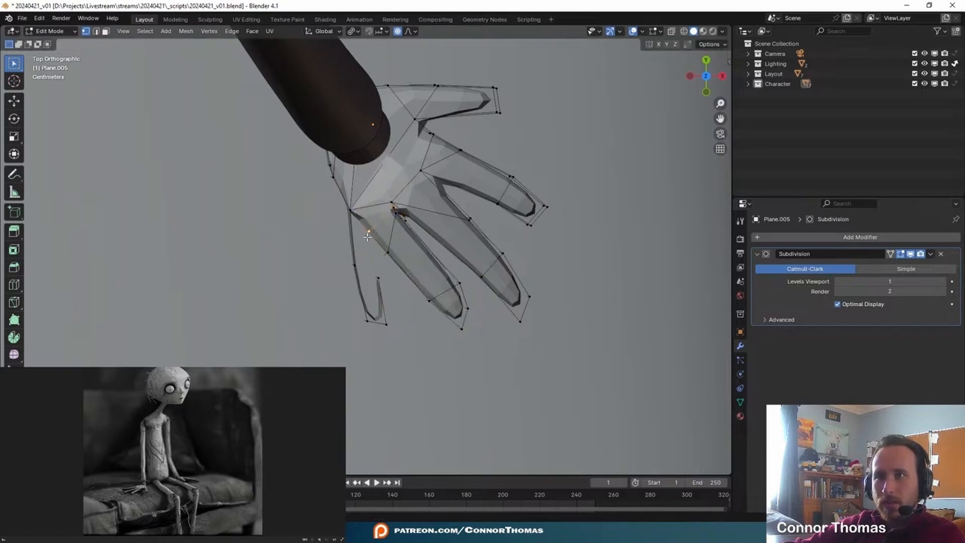
pyautogui.moveTo(376, 248); pyautogui.dragTo(396, 289, button='middle')
pyautogui.hotkey('alt', 'z')
pyautogui.press('f')
pyautogui.moveTo(394, 242)
pyautogui.mouseDown(button='middle')
pyautogui.moveTo(323, 265)
pyautogui.moveTo(339, 276)
pyautogui.moveTo(268, 271)
pyautogui.moveTo(332, 180)
pyautogui.mouseUp(button='middle')
pyautogui.hotkey('alt', 'z')
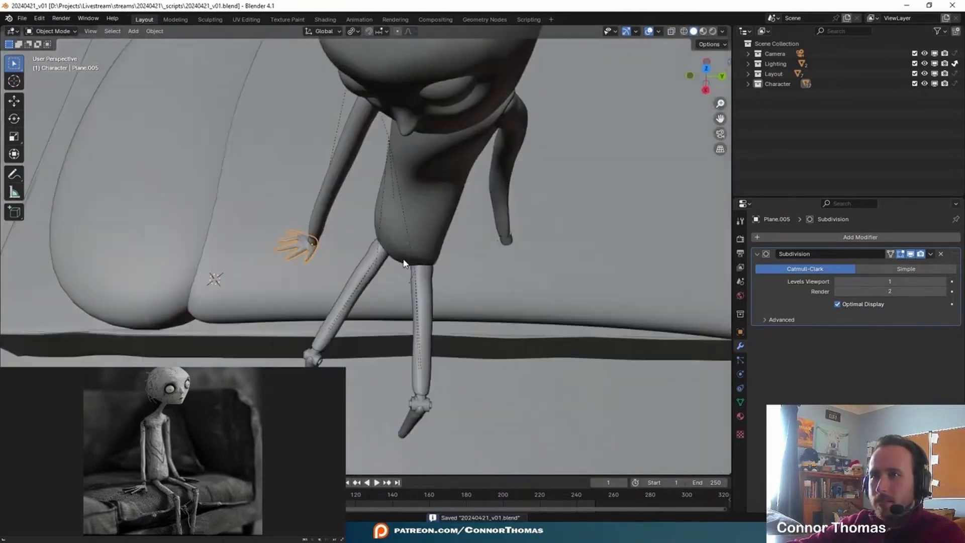
# Duplicate the finished hand along Y towards the other arm and mirror the copy across the Y axis.
pyautogui.moveTo(403, 263); pyautogui.dragTo(421, 267, button='middle')
pyautogui.hotkey('shift', 'd')
pyautogui.press('y')
pyautogui.click(598, 274)
pyautogui.hotkey('ctrl', 'm')
pyautogui.press('y')
pyautogui.click(597, 270)
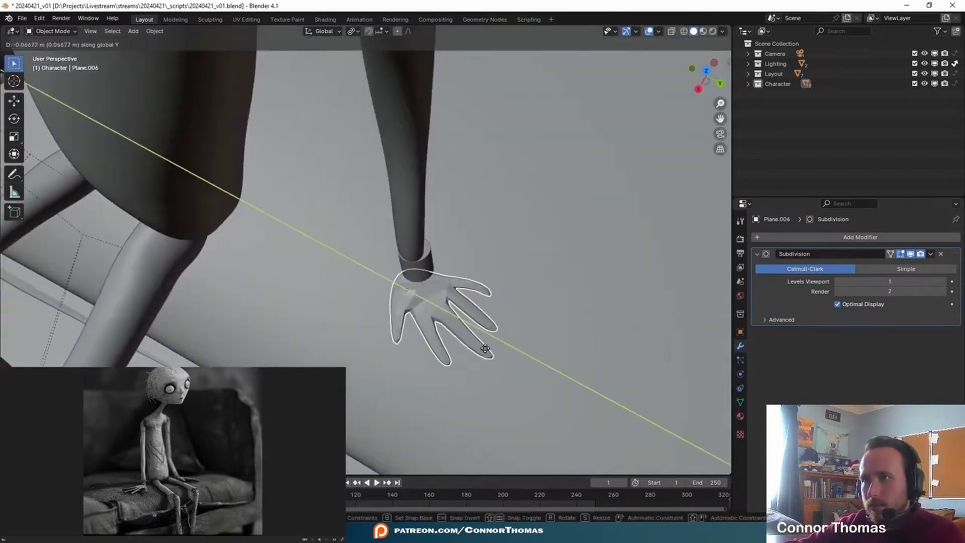
# Position and rotate the mirrored hand so it sits under the other wrist.
pyautogui.click(485, 348)
pyautogui.press('r')
pyautogui.click(472, 374)
pyautogui.press('g')
pyautogui.click(521, 352)
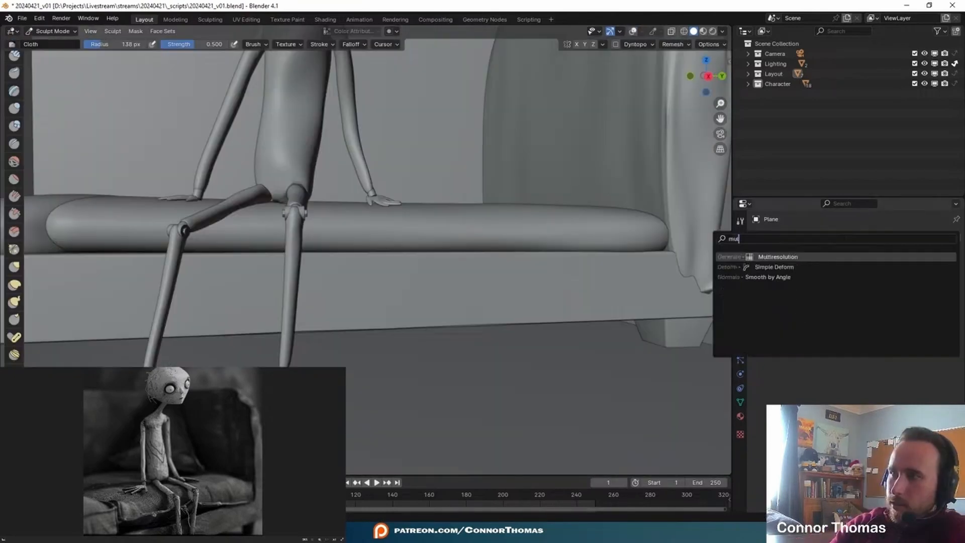
# Subdivide the long seat cushion's Multires modifier to level 2 and sculpt fabric folds with the Cloth brush at 138 px.
pyautogui.click(851, 344)
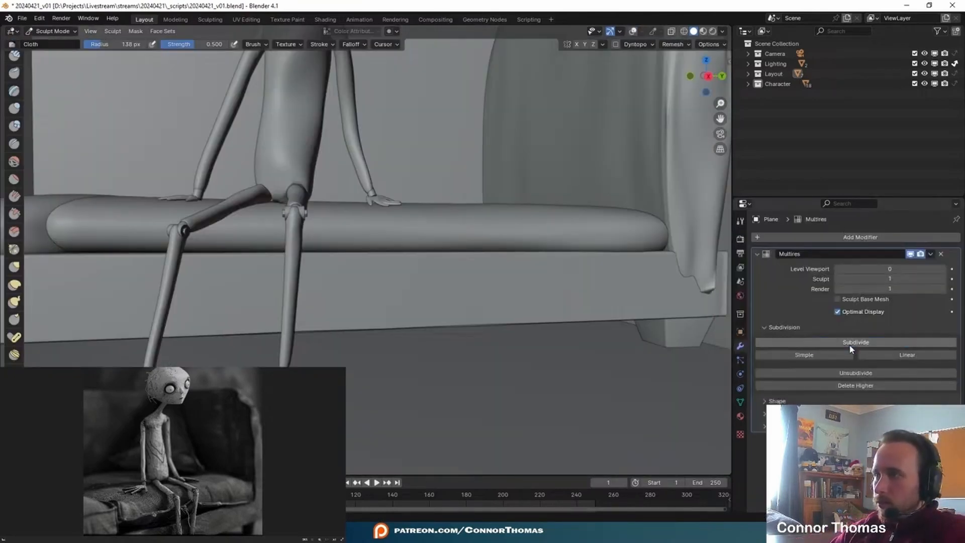
pyautogui.moveTo(487, 224); pyautogui.dragTo(463, 284, button='middle')
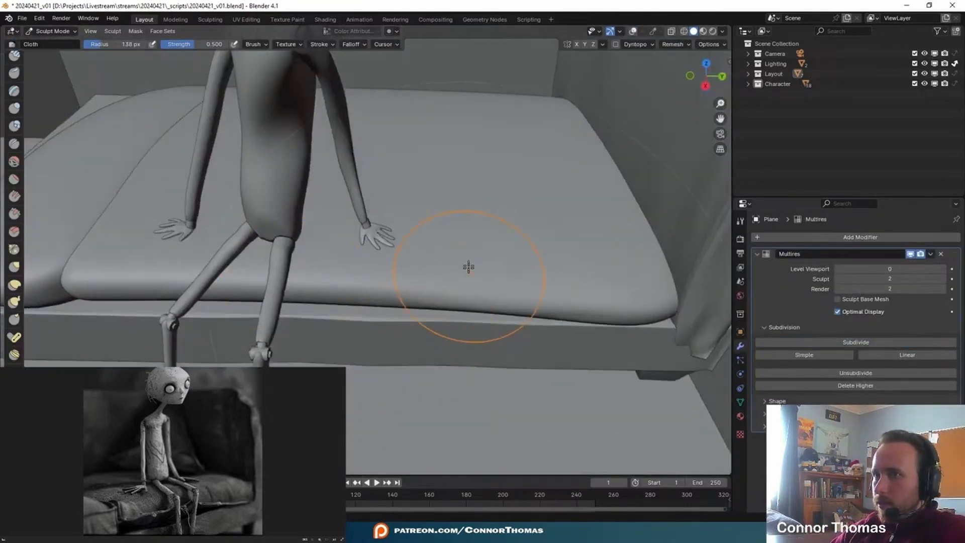
pyautogui.moveTo(516, 240); pyautogui.dragTo(518, 200)
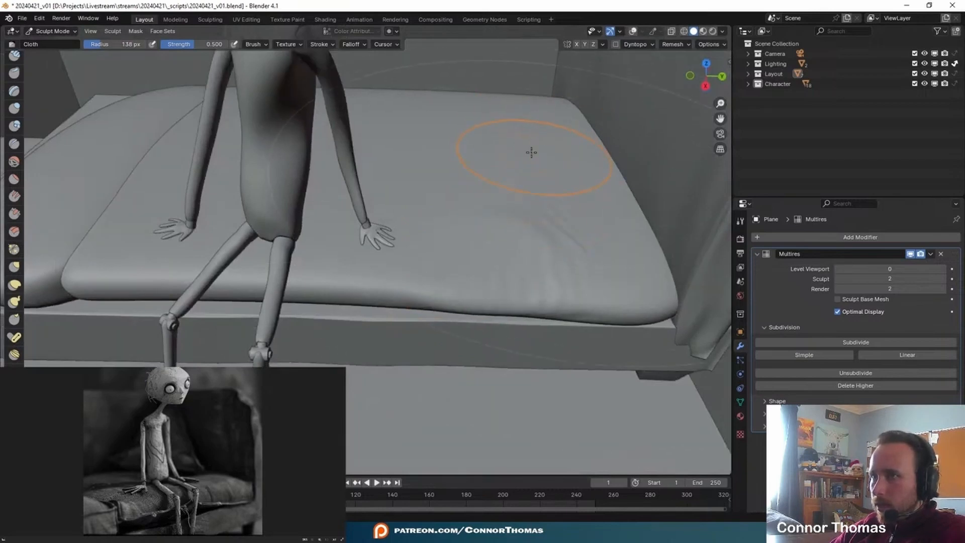
pyautogui.moveTo(532, 152); pyautogui.dragTo(525, 199, button='middle')
pyautogui.moveTo(572, 241); pyautogui.dragTo(443, 228, button='middle')
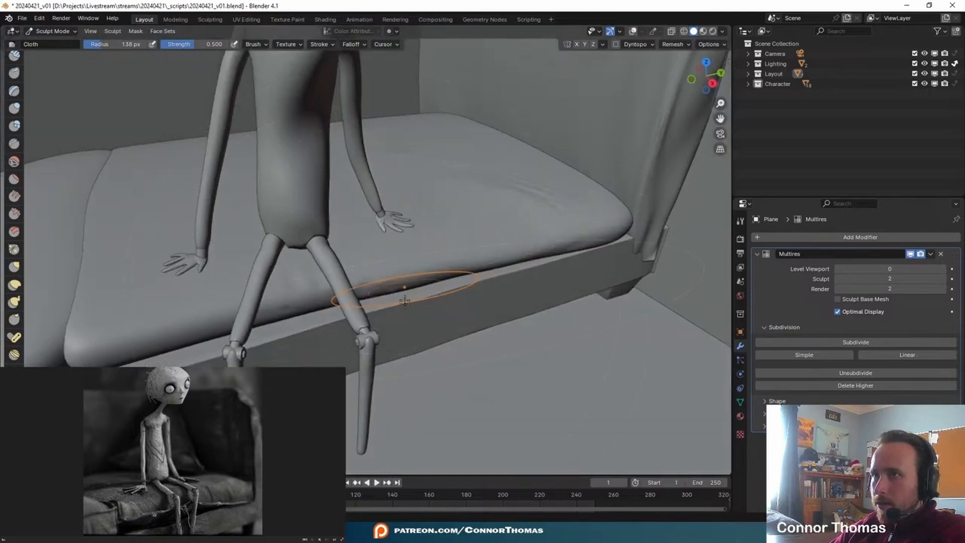
pyautogui.keyDown('shift'); pyautogui.moveTo(297, 295); pyautogui.dragTo(420, 277, button='middle'); pyautogui.keyUp('shift')
pyautogui.moveTo(334, 291)
pyautogui.mouseDown(button='middle')
pyautogui.moveTo(369, 243)
pyautogui.moveTo(394, 240)
pyautogui.moveTo(333, 198)
pyautogui.mouseUp(button='middle')
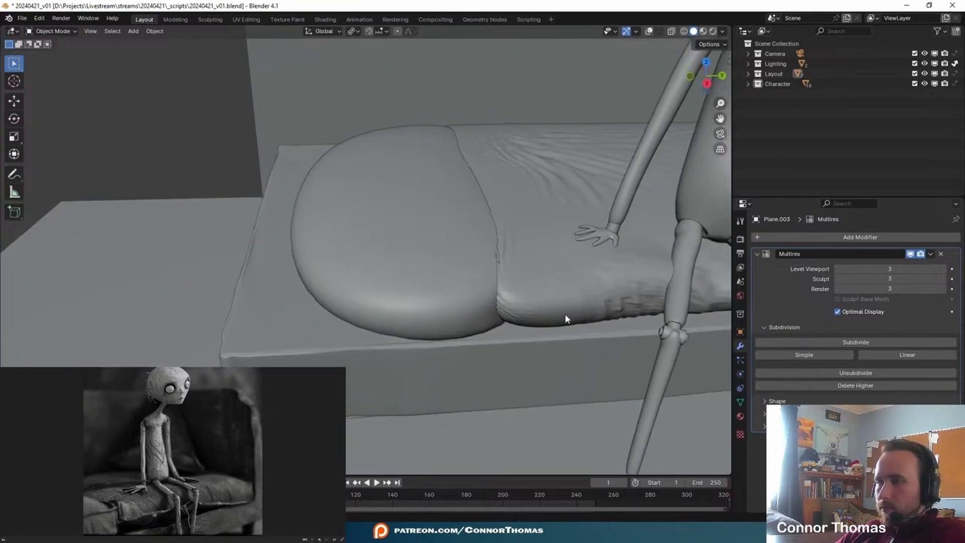
# Apply the Multires modifier on the rounded end cushion and open its mesh in Edit Mode.
pyautogui.moveTo(564, 319); pyautogui.dragTo(523, 220, button='middle')
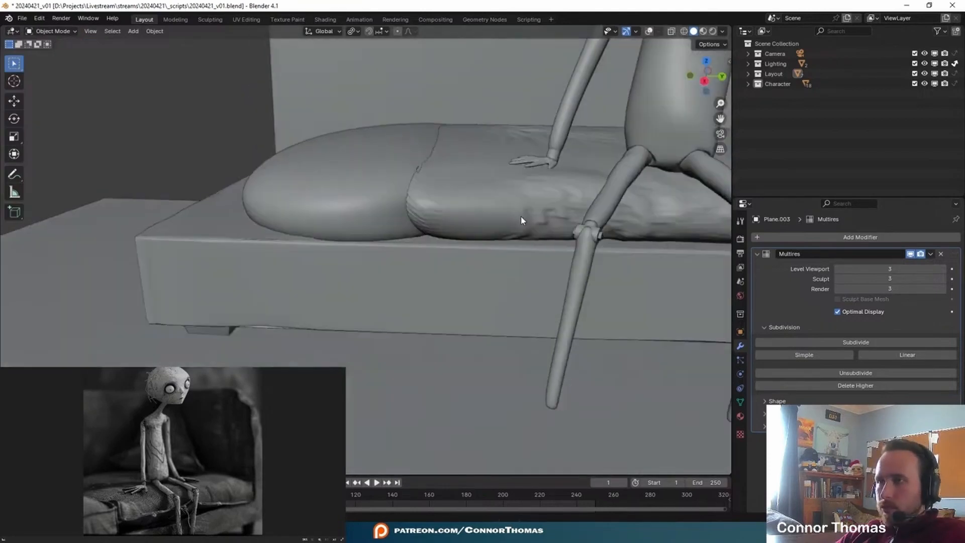
pyautogui.moveTo(577, 234); pyautogui.dragTo(578, 244, button='middle')
pyautogui.click(415, 227)
pyautogui.press('Tab')
pyautogui.moveTo(422, 233); pyautogui.dragTo(436, 250, button='middle')
pyautogui.press('Tab')
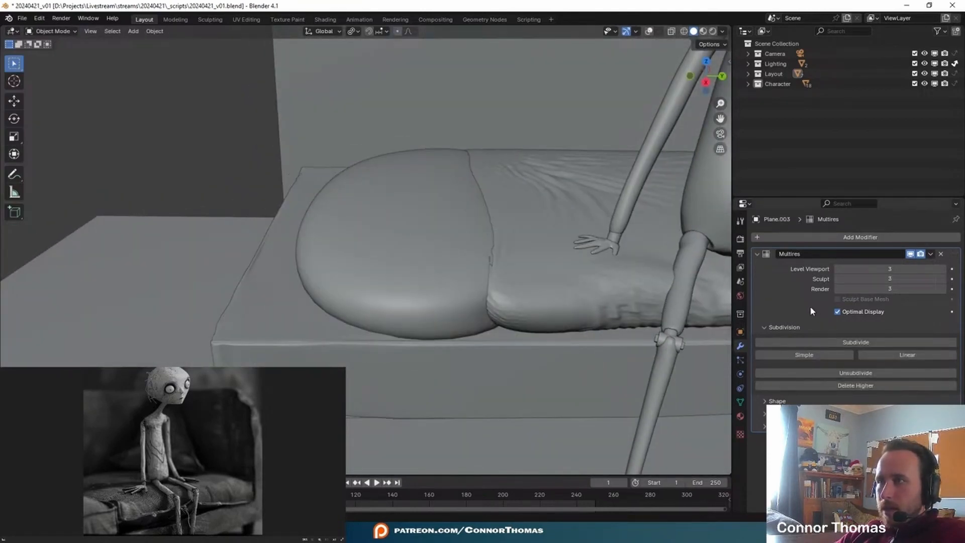
pyautogui.hotkey('ctrl', 'a')
pyautogui.press('Tab')
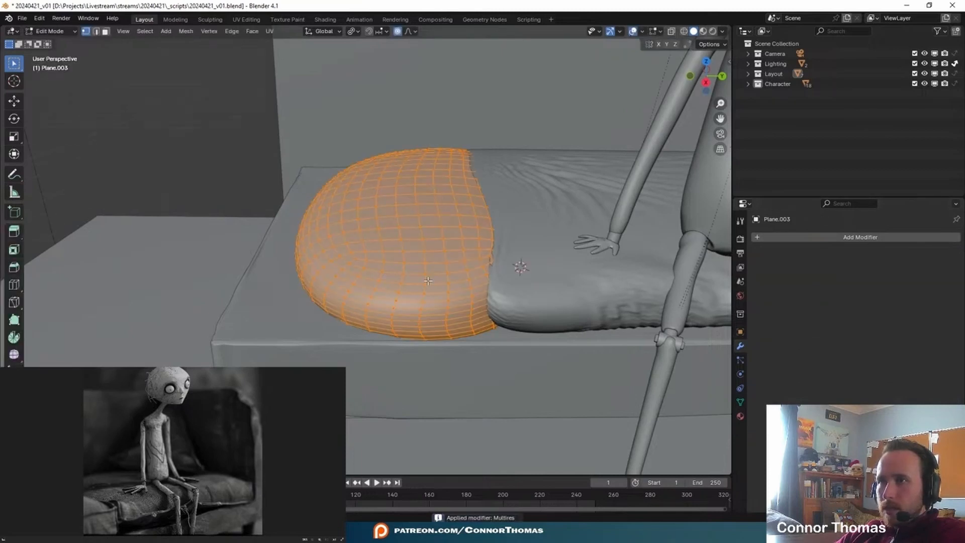
# Select the end cushion's upper rim and inner side edge loops and separate them into their own object.
pyautogui.keyDown('alt'); pyautogui.click(449, 294); pyautogui.keyUp('alt')
pyautogui.keyDown('alt'); pyautogui.click(473, 288); pyautogui.keyUp('alt')
pyautogui.moveTo(442, 275); pyautogui.dragTo(574, 242, button='middle')
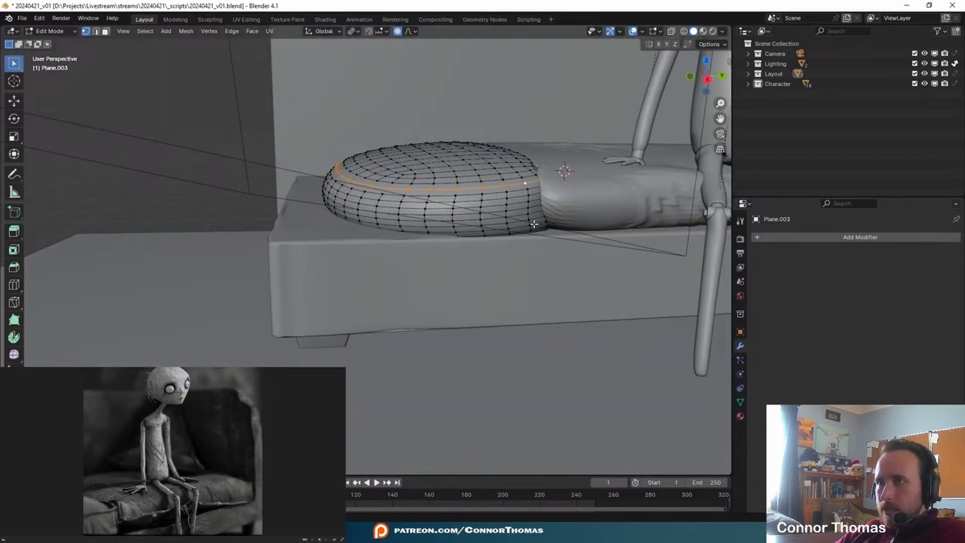
pyautogui.scroll(5, 527, 213)
pyautogui.keyDown('alt'); pyautogui.keyDown('shift'); pyautogui.click(646, 135); pyautogui.keyUp('shift'); pyautogui.keyUp('alt')
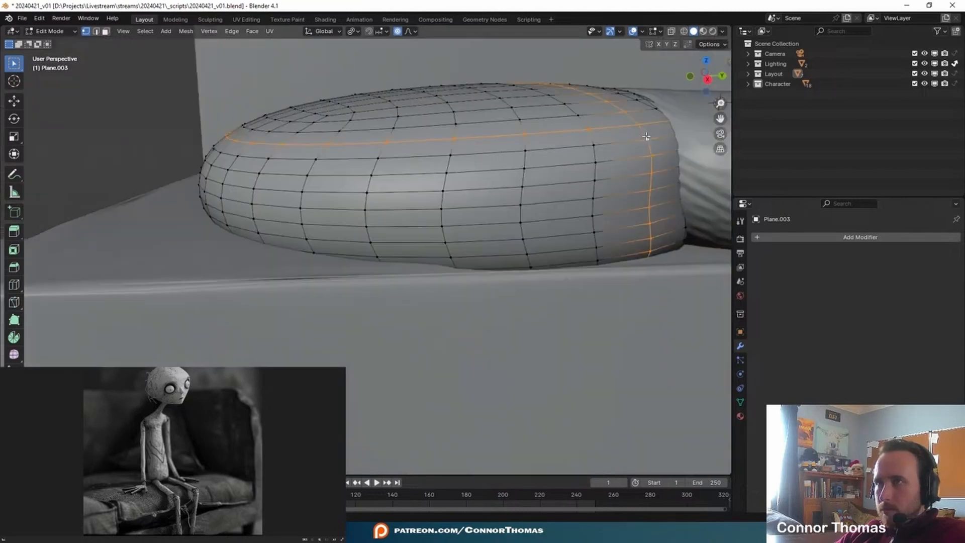
pyautogui.moveTo(632, 165); pyautogui.dragTo(540, 311, button='middle')
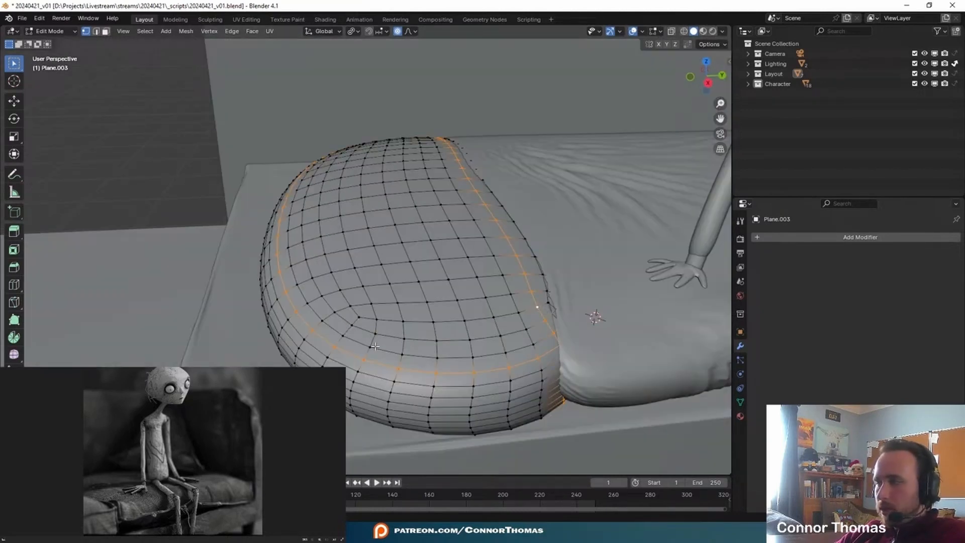
pyautogui.press('p')
pyautogui.click(548, 340)
pyautogui.press('Tab')
pyautogui.click(560, 341)
pyautogui.click(553, 343)
pyautogui.click(537, 362)
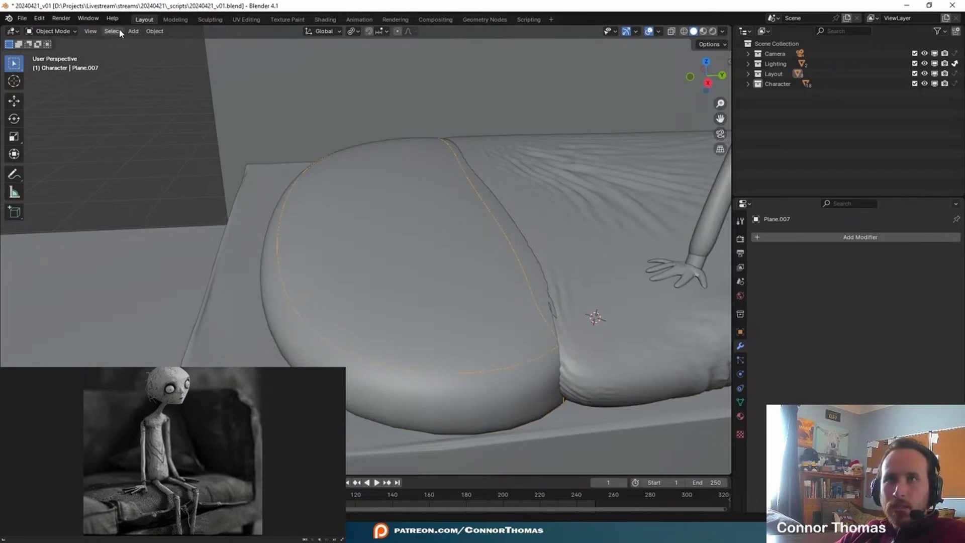
# Convert the separated edge loops into a curve object.
pyautogui.click(155, 31)
pyautogui.moveTo(216, 322)
pyautogui.click(287, 322)
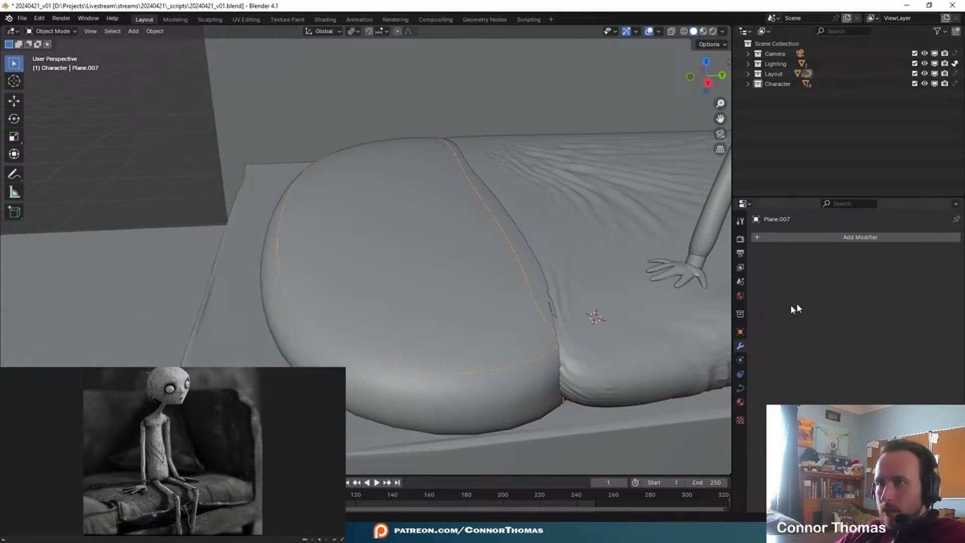
# Give the seam curve a round bevel with a depth of 0.01 m and check it through the camera.
pyautogui.click(740, 386)
pyautogui.click(758, 390)
pyautogui.scroll(-5, 759, 392)
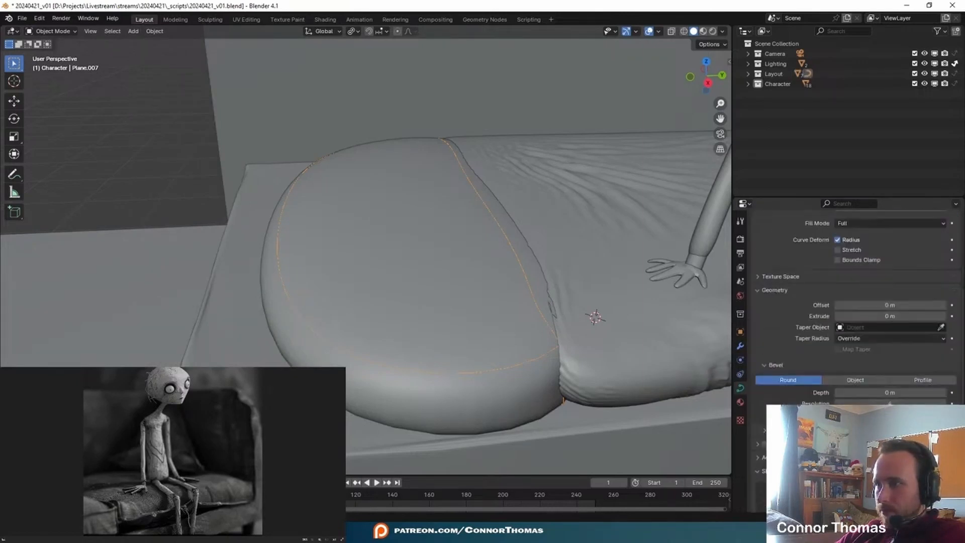
pyautogui.press('KP_0')
pyautogui.scroll(4, 453, 344)
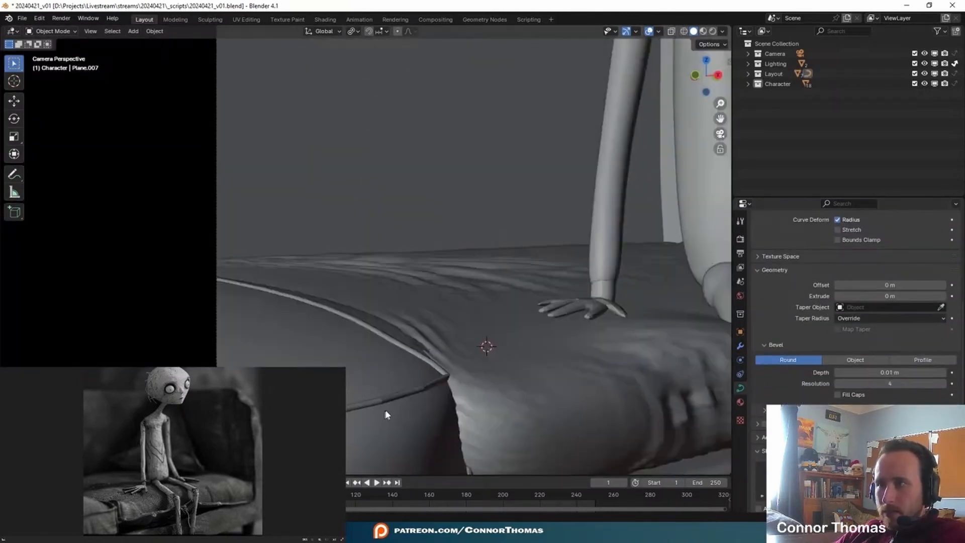
# Add a modifier to the beveled piping curve on the end cushion.
pyautogui.click(740, 346)
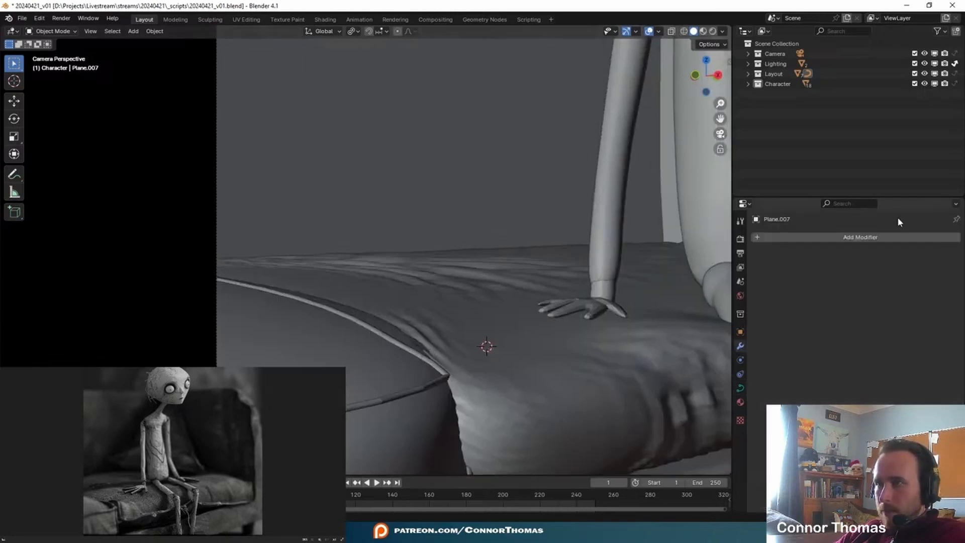
pyautogui.click(894, 237)
pyautogui.click(826, 274)
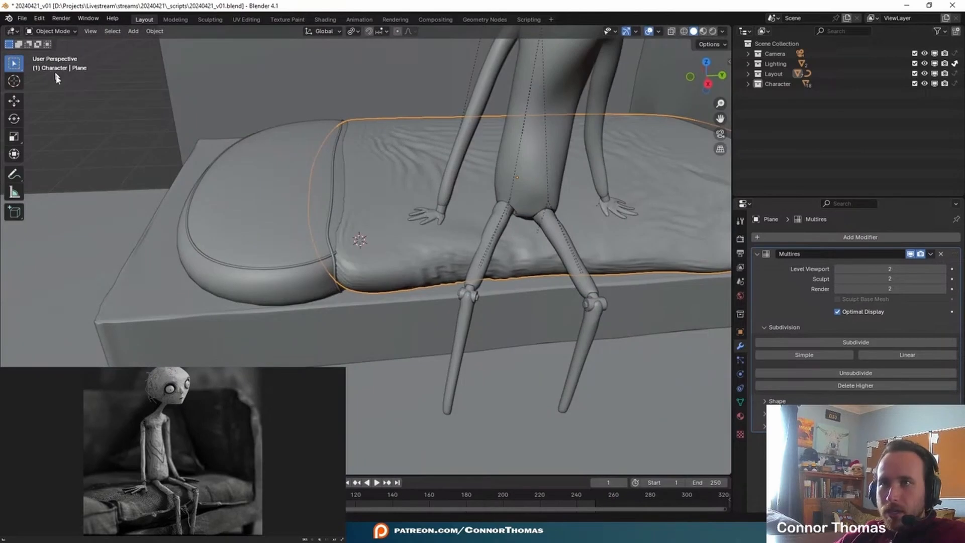
# Enter Sculpt Mode on the long seat cushion and push its end against the piping with Elastic Deform at 138 px.
pyautogui.click(53, 32)
pyautogui.click(55, 71)
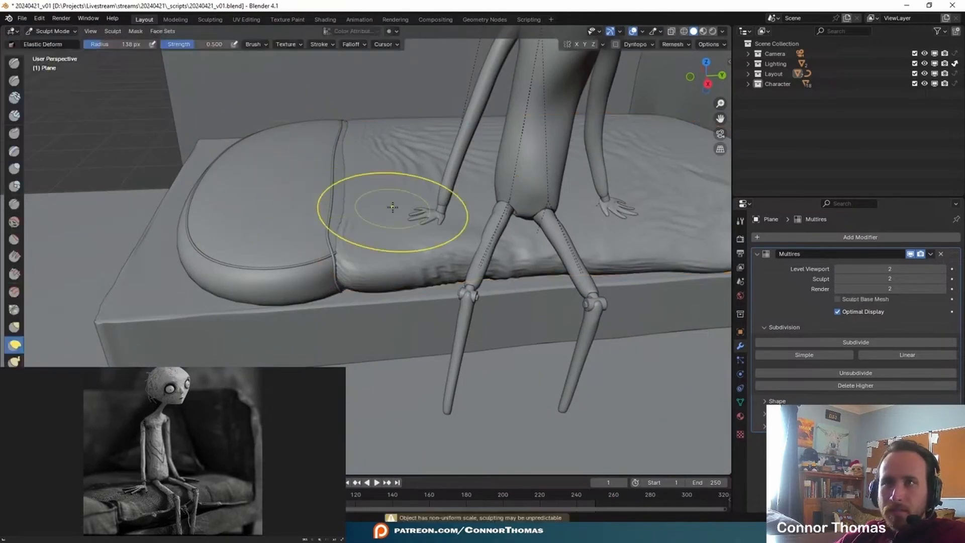
pyautogui.scroll(4, 388, 209)
pyautogui.moveTo(340, 176); pyautogui.dragTo(307, 141, button='middle')
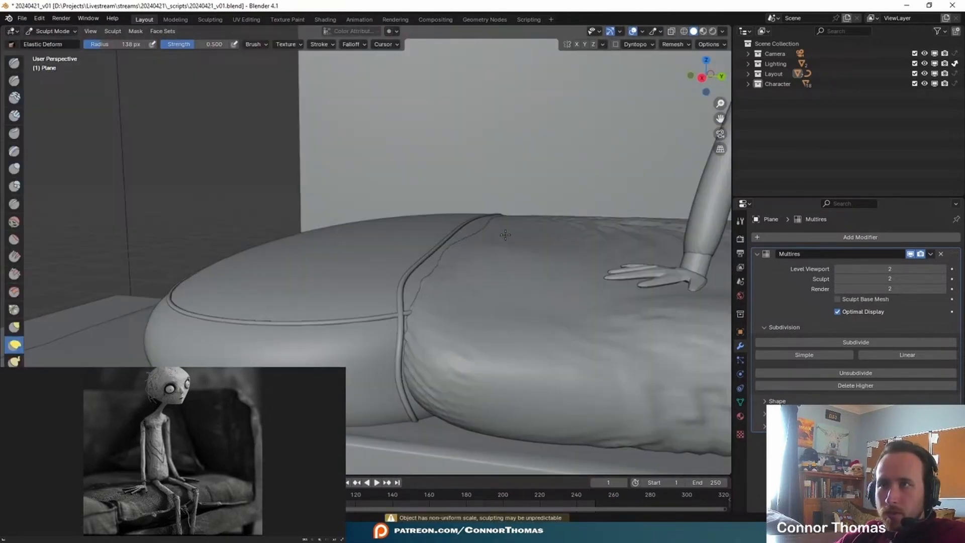
pyautogui.moveTo(487, 265)
pyautogui.mouseDown()
pyautogui.moveTo(469, 267)
pyautogui.moveTo(464, 253)
pyautogui.moveTo(448, 280)
pyautogui.mouseUp()
pyautogui.moveTo(538, 222); pyautogui.dragTo(585, 249, button='middle')
pyautogui.scroll(-4, 502, 251)
# Inspect the long seat cushion's mesh from the right orthographic view and duplicate the cushion in place.
pyautogui.press('Tab')
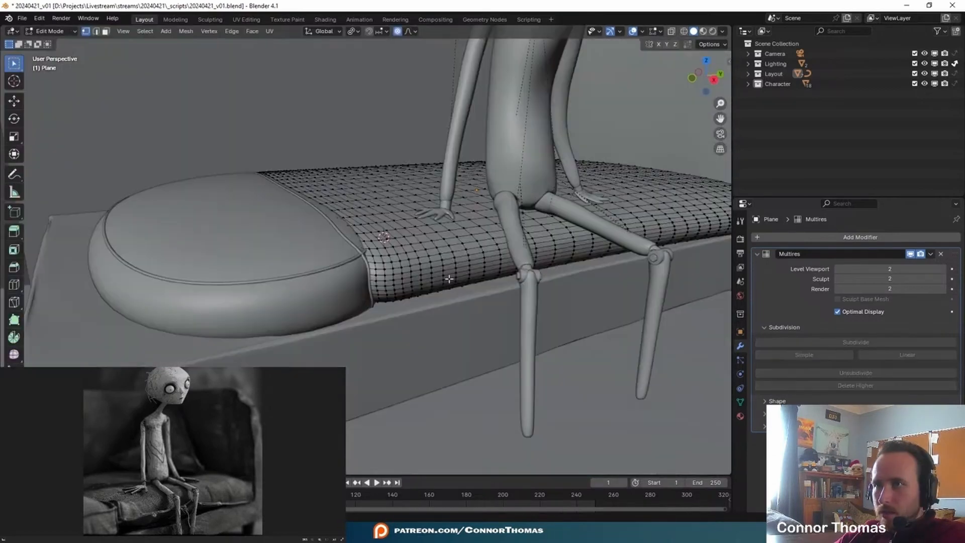
pyautogui.moveTo(445, 261); pyautogui.dragTo(444, 238, button='middle')
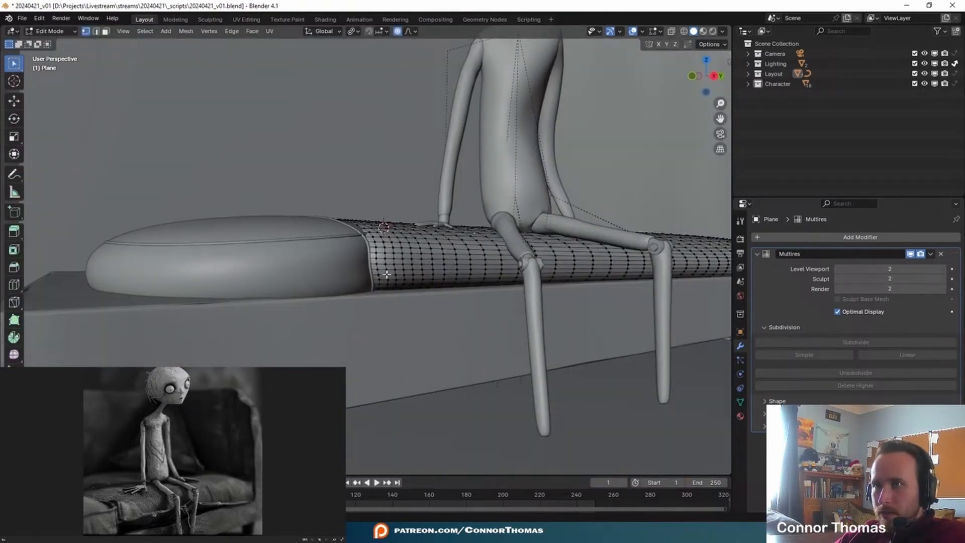
pyautogui.press('KP_3')
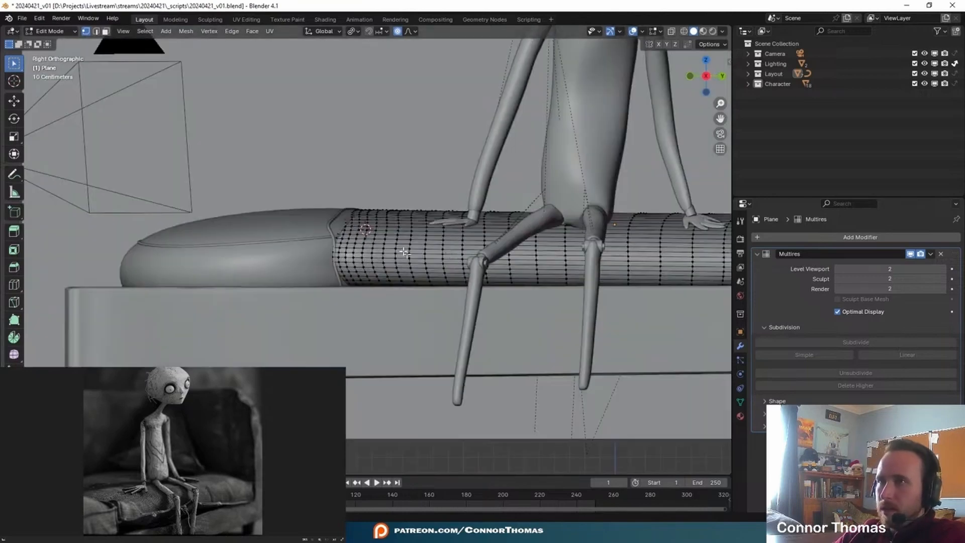
pyautogui.scroll(-3, 404, 252)
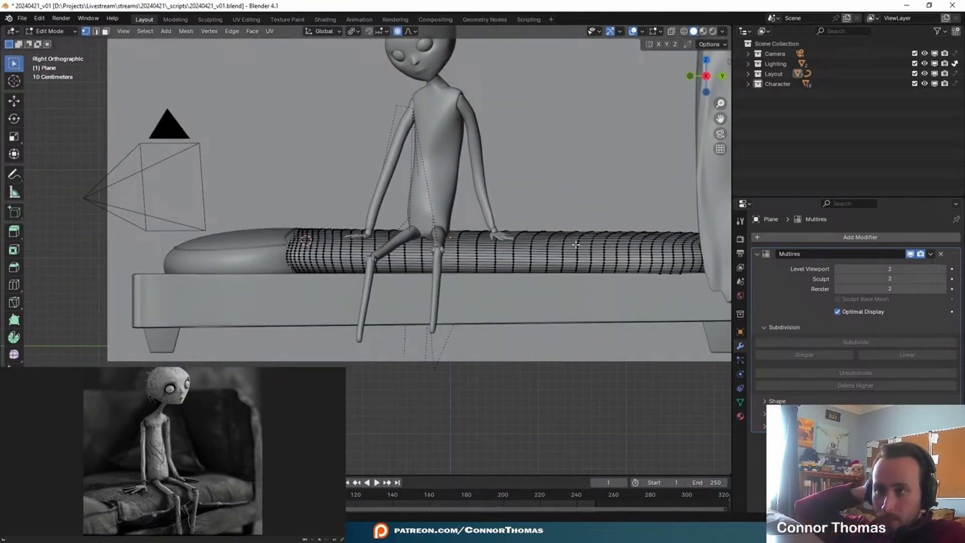
pyautogui.press('Tab')
pyautogui.hotkey('shift', 'd')
pyautogui.rightClick(533, 251)
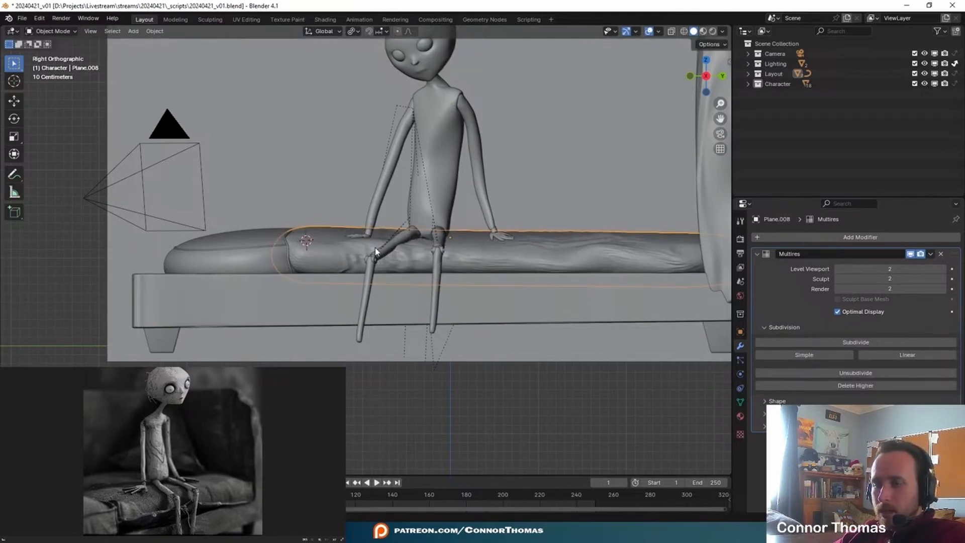
# Hide one of the two overlapping long seat cushions and delete the lower half of the other's mesh in side view.
pyautogui.press('h')
pyautogui.click(313, 258)
pyautogui.scroll(4, 342, 265)
pyautogui.press('Tab')
pyautogui.scroll(-5, 347, 262)
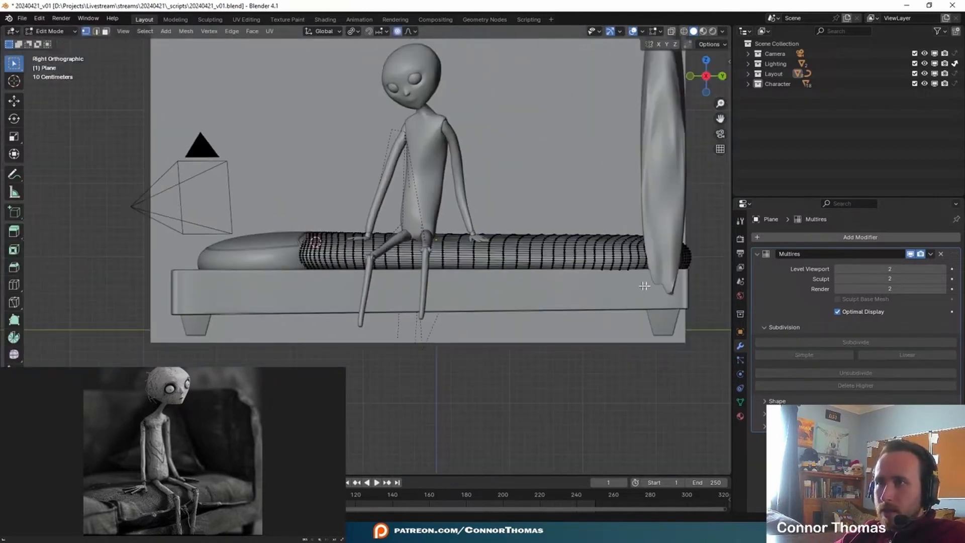
pyautogui.hotkey('shift', 'z')
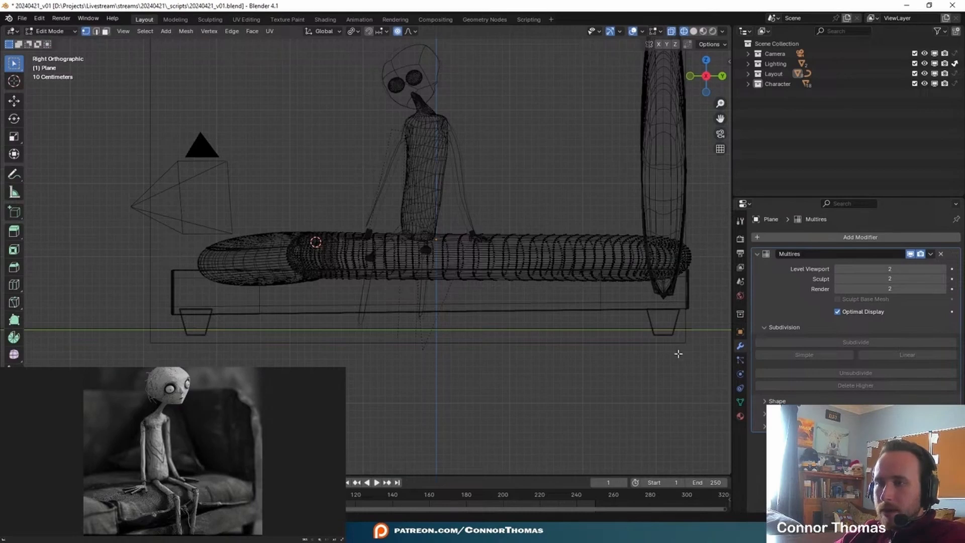
pyautogui.moveTo(709, 356); pyautogui.dragTo(104, 258)
pyautogui.press('x')
pyautogui.click(162, 273)
pyautogui.press('Tab')
pyautogui.hotkey('shift', 'z')
# Add a Solidify modifier with 0.01 m thickness to the remaining upper half of the long seat cushion.
pyautogui.moveTo(331, 266); pyautogui.dragTo(428, 253, button='middle')
pyautogui.scroll(4, 402, 261)
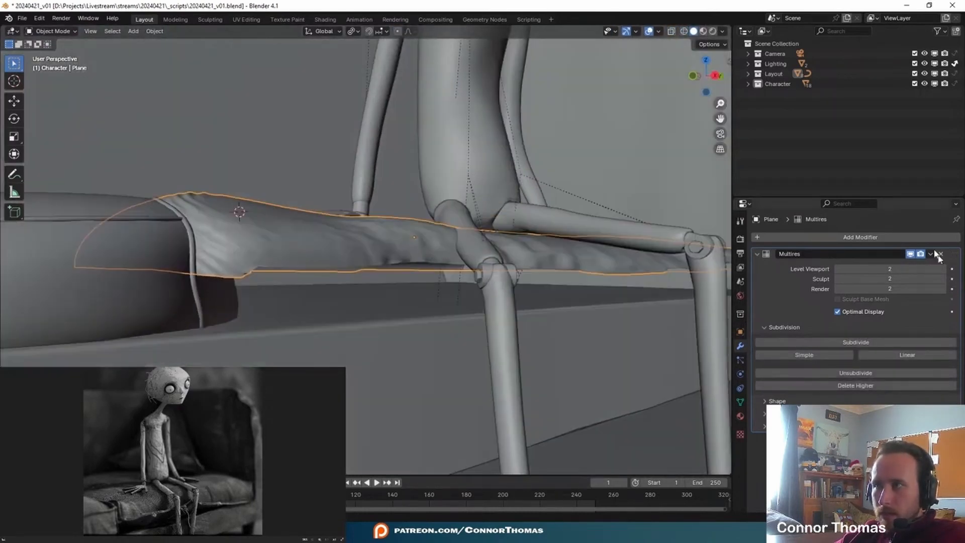
pyautogui.click(763, 253)
pyautogui.click(769, 237)
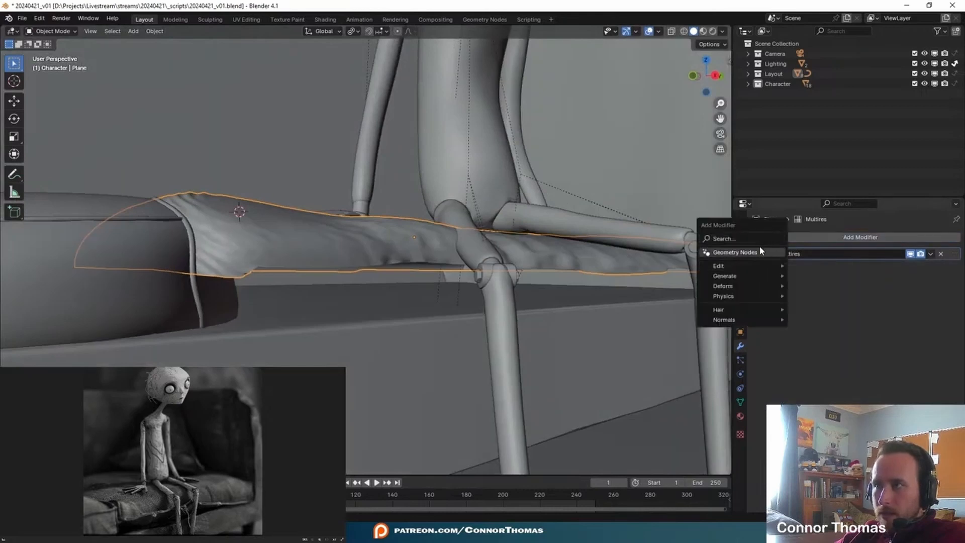
pyautogui.write('s')
pyautogui.click(775, 275)
pyautogui.moveTo(389, 311); pyautogui.dragTo(584, 187, button='middle')
pyautogui.scroll(3, 345, 263)
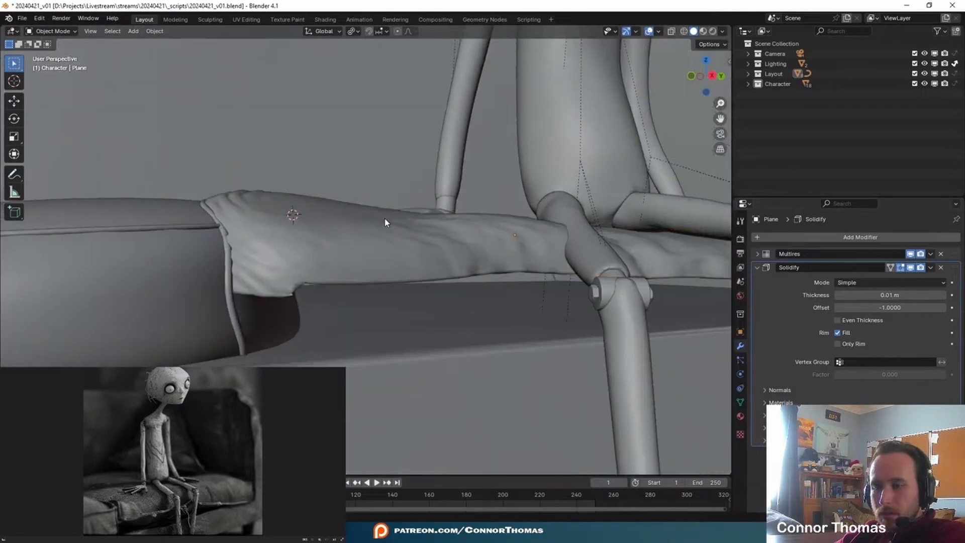
# Unhide the full long seat cushion beneath the solidified upper shell and clear the selection to inspect the seam between them.
pyautogui.hotkey('alt', 'h')
pyautogui.press('a')
pyautogui.hotkey('alt', 'a')
pyautogui.click(514, 324)
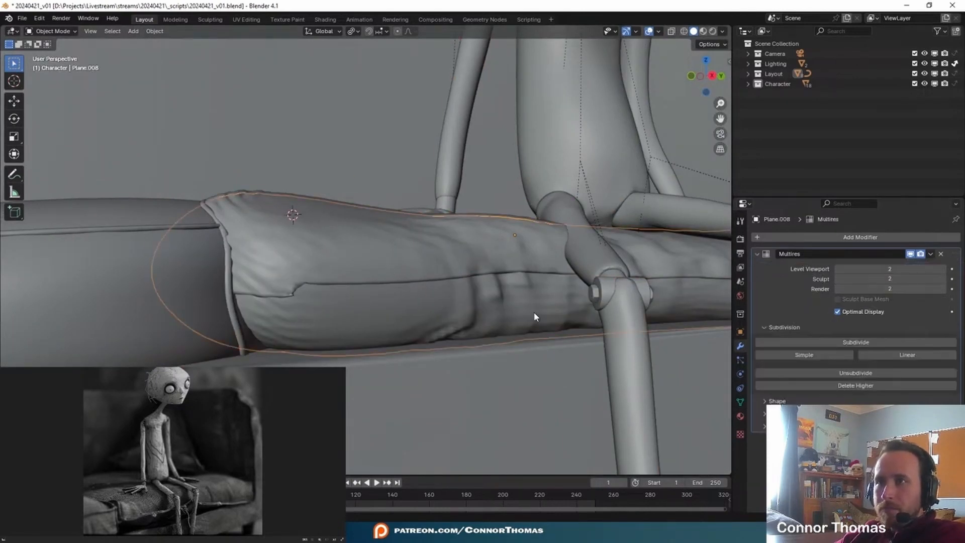
pyautogui.moveTo(518, 326); pyautogui.dragTo(501, 310, button='middle')
pyautogui.scroll(-2, 366, 266)
# Set the upper cushion shell's Solidify thickness to 0.03 m and try scaling the shell, including along global Z.
pyautogui.click(387, 266)
pyautogui.moveTo(451, 270); pyautogui.dragTo(372, 300, button='middle')
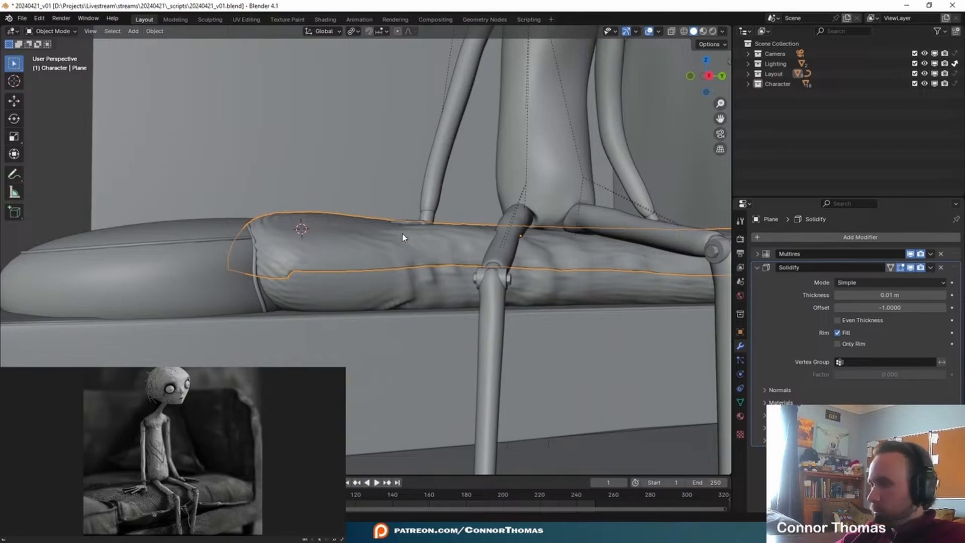
pyautogui.press('s')
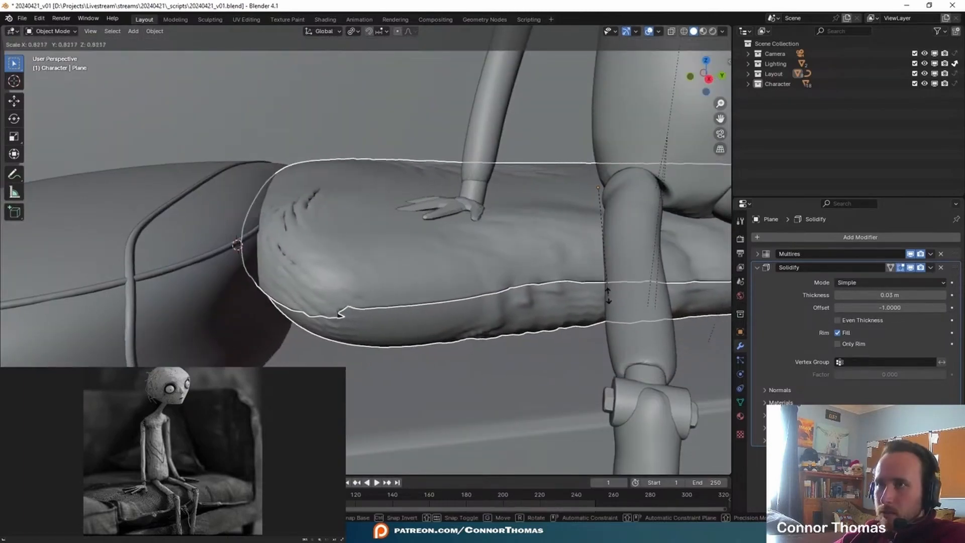
pyautogui.rightClick(607, 295)
pyautogui.press('KP_0')
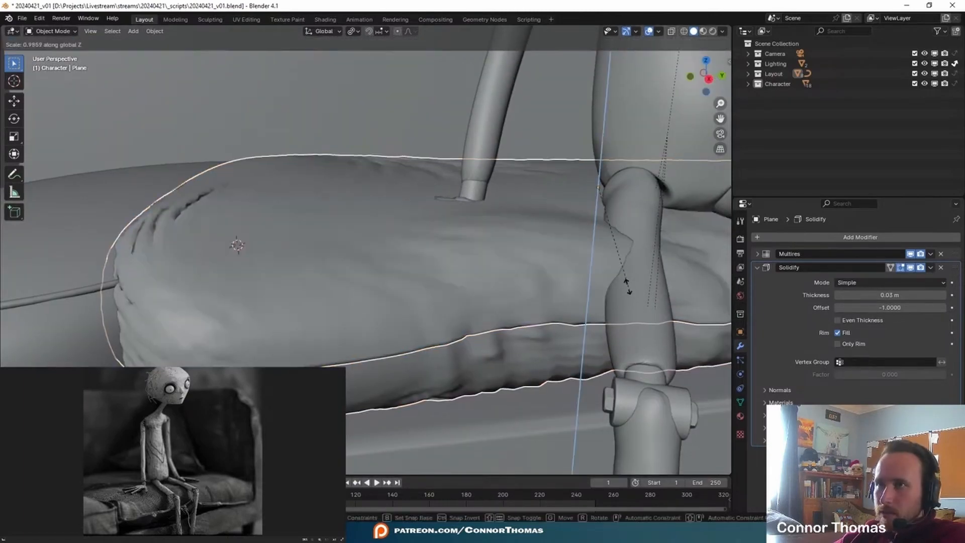
pyautogui.click(757, 267)
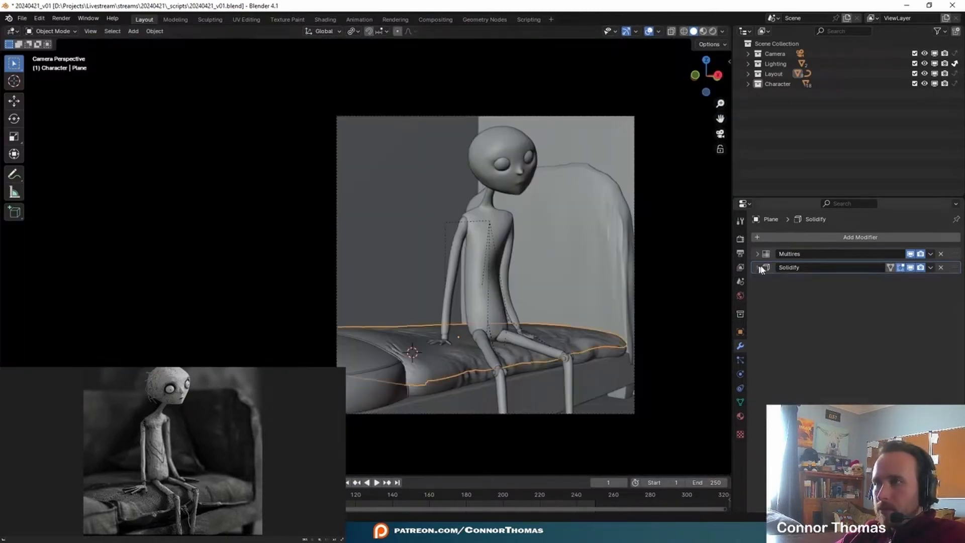
# Add a Subdivision Surface modifier to the wrinkled bed cover beneath the character.
pyautogui.click(785, 237)
pyautogui.write('s')
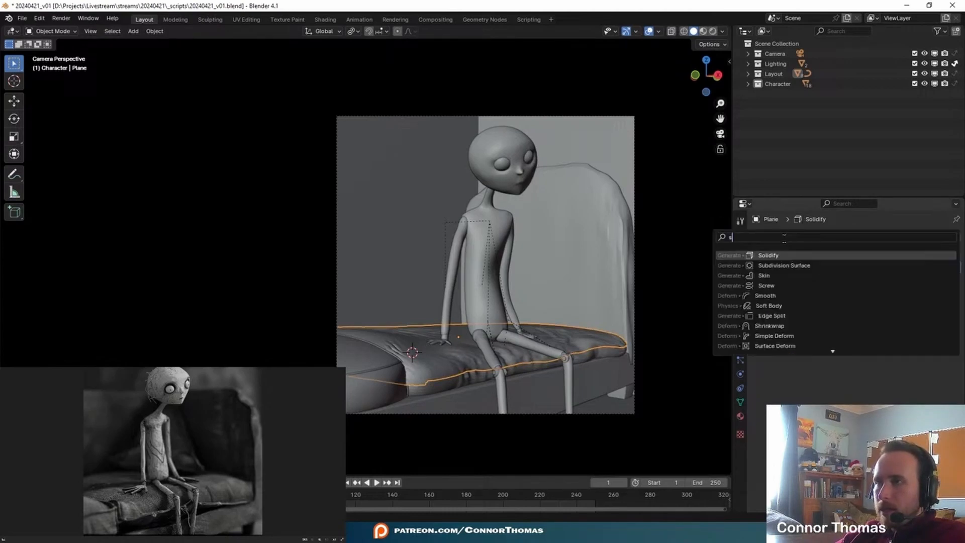
pyautogui.click(783, 266)
# Try moving the bed cover's Subdivision modifier above Solidify in the stack, and undo the reordering.
pyautogui.moveTo(954, 281); pyautogui.dragTo(953, 230)
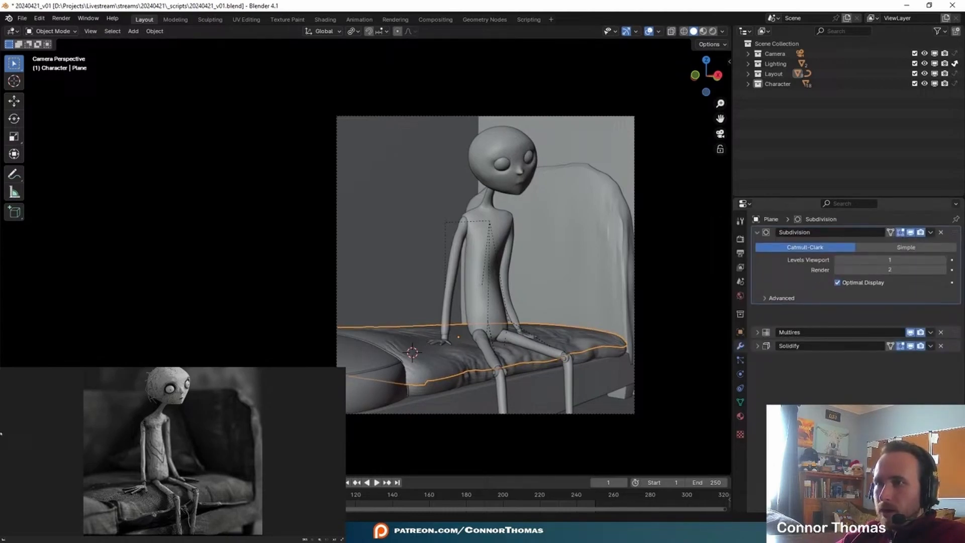
pyautogui.keyDown('shift'); pyautogui.moveTo(395, 377); pyautogui.dragTo(487, 292, button='middle'); pyautogui.keyUp('shift')
pyautogui.scroll(3, 487, 291)
pyautogui.scroll(4, 482, 285)
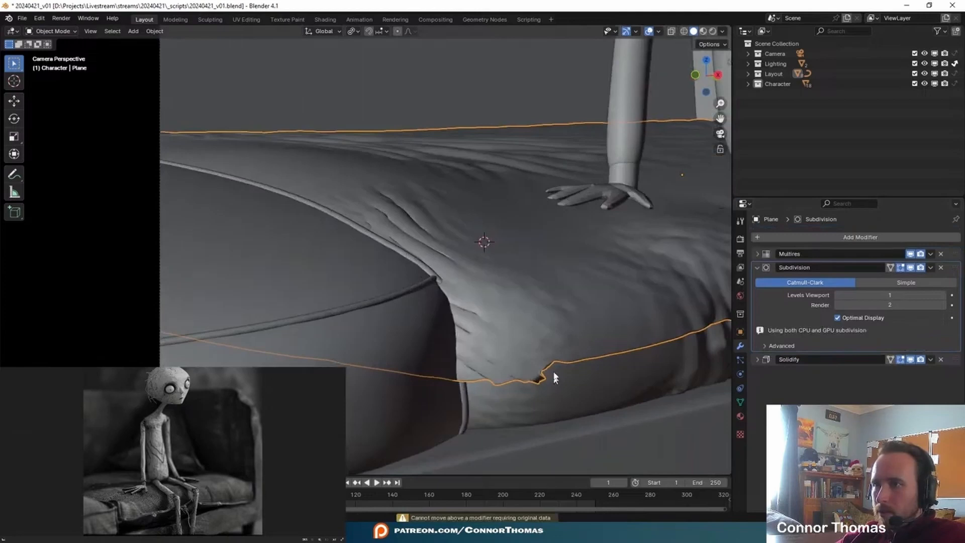
pyautogui.hotkey('ctrl', 'z')
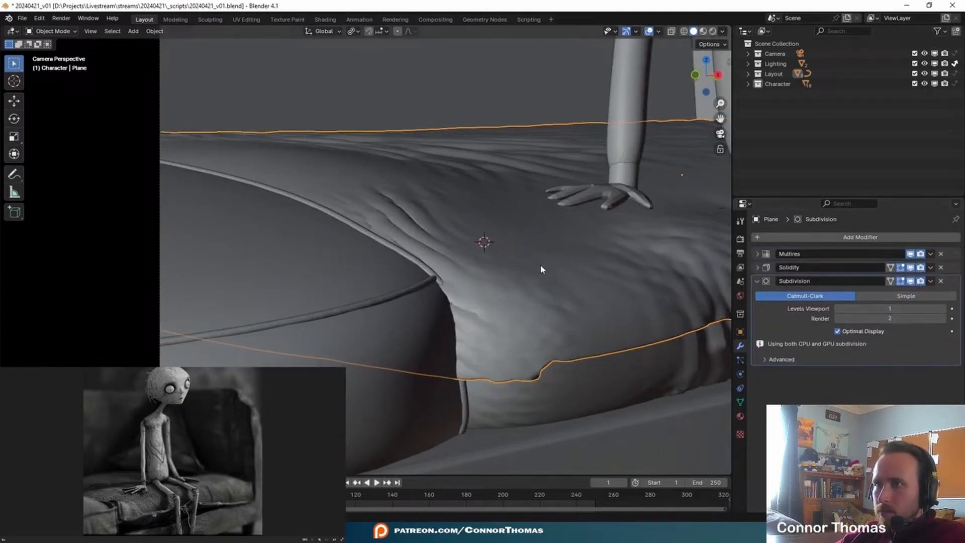
# Deselect all objects and save the scene file.
pyautogui.keyDown('shift'); pyautogui.moveTo(541, 270); pyautogui.dragTo(402, 330, button='middle'); pyautogui.keyUp('shift')
pyautogui.scroll(-2, 402, 330)
pyautogui.hotkey('alt', 'a')
pyautogui.hotkey('ctrl', 's')
# Add a cube mesh at the 3D cursor on the bed behind the character.
pyautogui.moveTo(452, 186); pyautogui.dragTo(406, 192, button='middle')
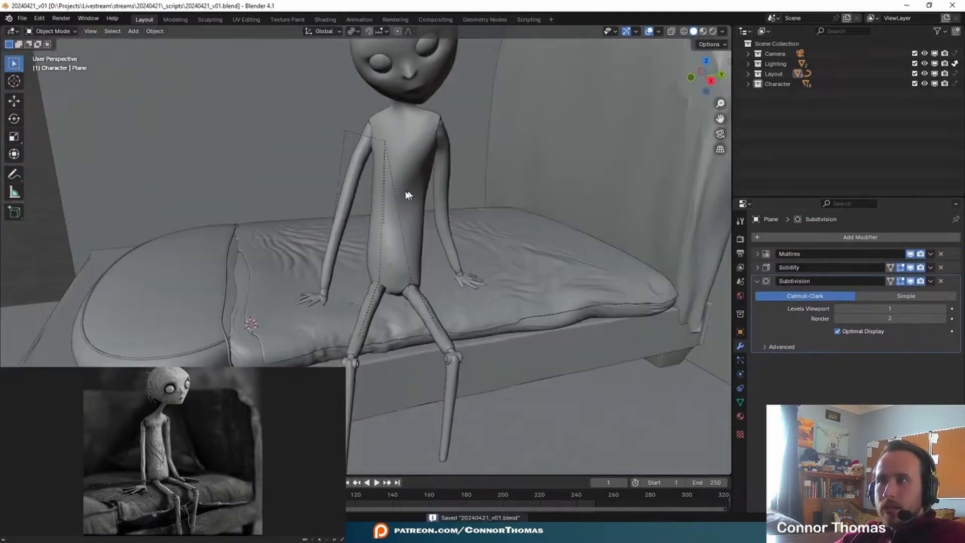
pyautogui.scroll(-3, 407, 195)
pyautogui.scroll(-3, 478, 210)
pyautogui.moveTo(593, 236); pyautogui.dragTo(487, 229, button='middle')
pyautogui.moveTo(59, 99); pyautogui.dragTo(463, 271, button='middle')
pyautogui.hotkey('shift', 'a')
pyautogui.moveTo(463, 271)
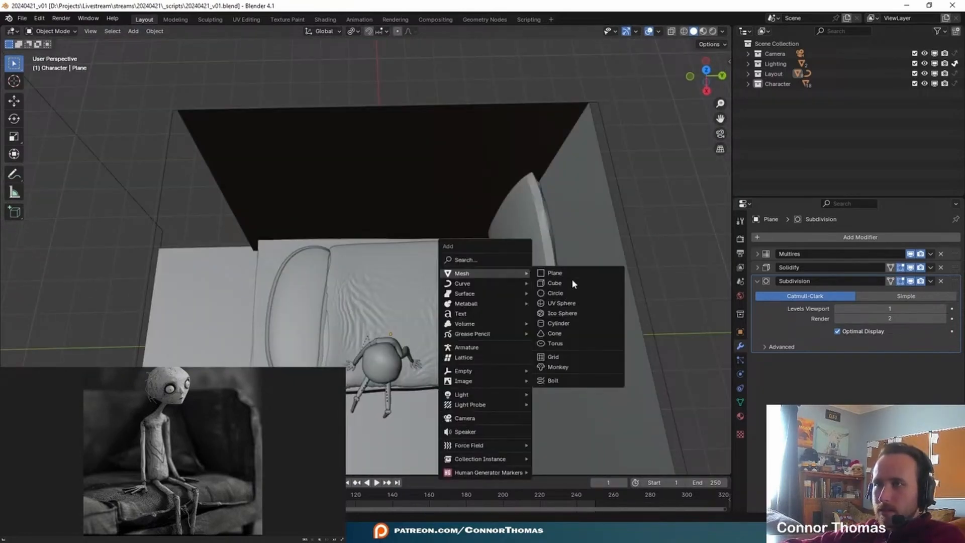
pyautogui.click(570, 281)
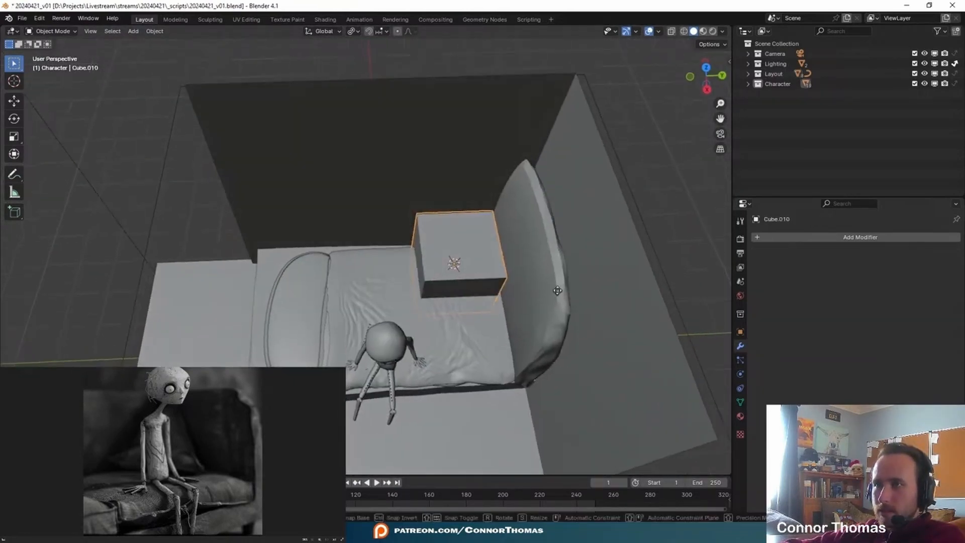
# Scale the new cube along Z and Y into a thin pillow block and rotate it near the headboard.
pyautogui.press('s')
pyautogui.press('z')
pyautogui.click(612, 253)
pyautogui.press('s')
pyautogui.press('y')
pyautogui.click(550, 220)
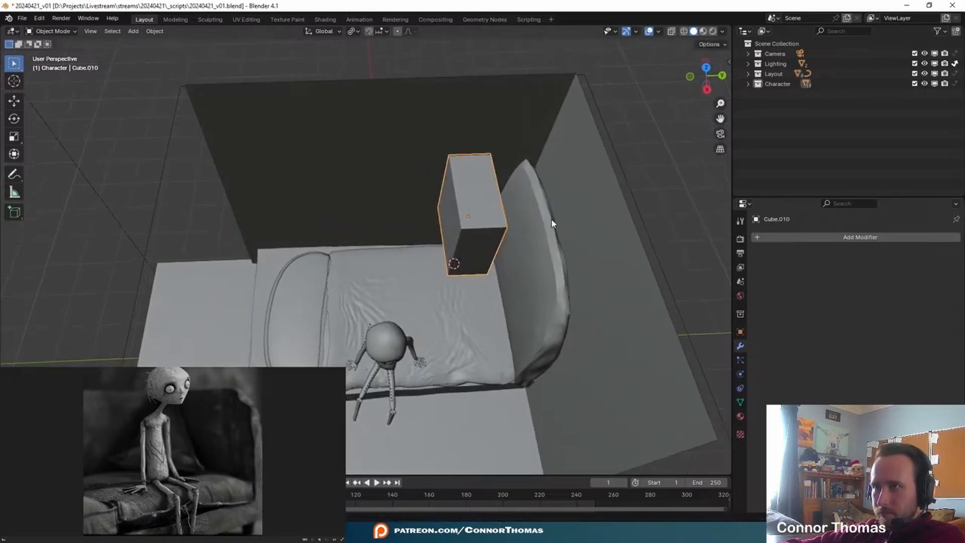
pyautogui.press('r')
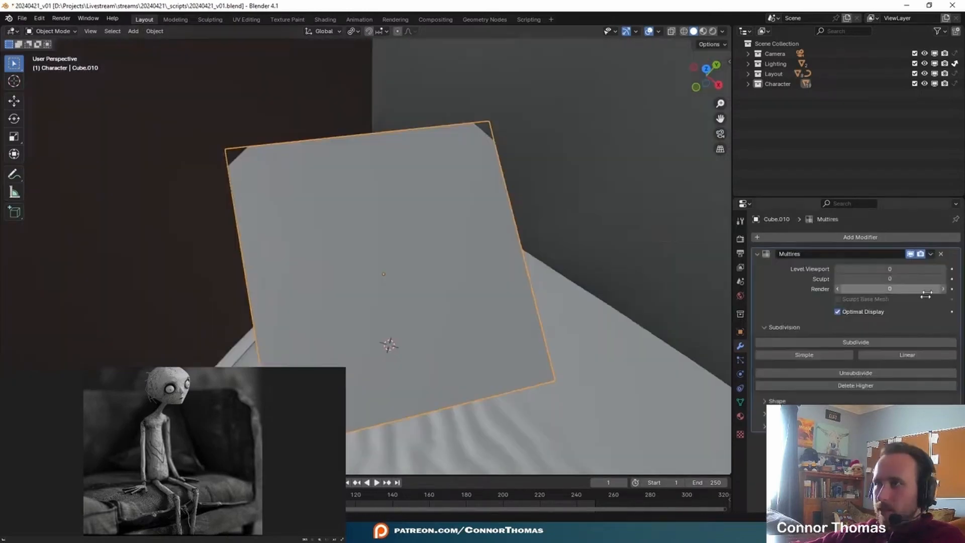
# Subdivide the pillow block's Multires modifier to level 2 and add edge loops near its outer edges to keep the corners defined.
pyautogui.click(877, 342)
pyautogui.click(878, 344)
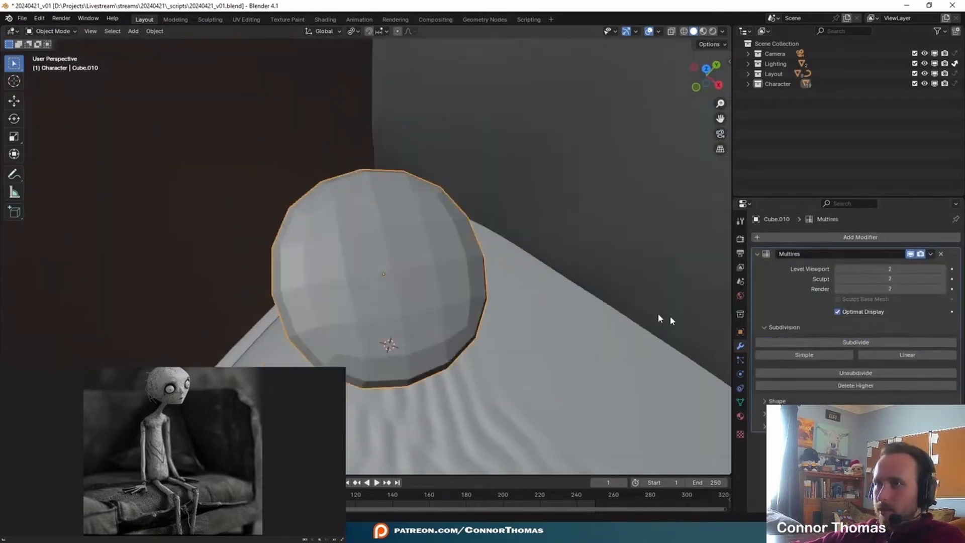
pyautogui.press('Tab')
pyautogui.hotkey('ctrl', 'r')
pyautogui.click(300, 123)
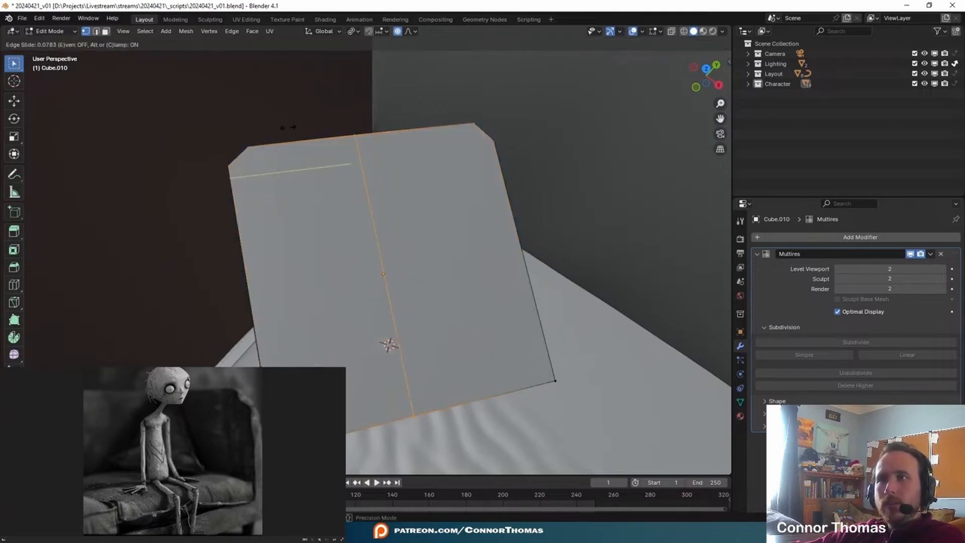
pyautogui.click(203, 176)
pyautogui.hotkey('ctrl', 'r')
pyautogui.click(528, 146)
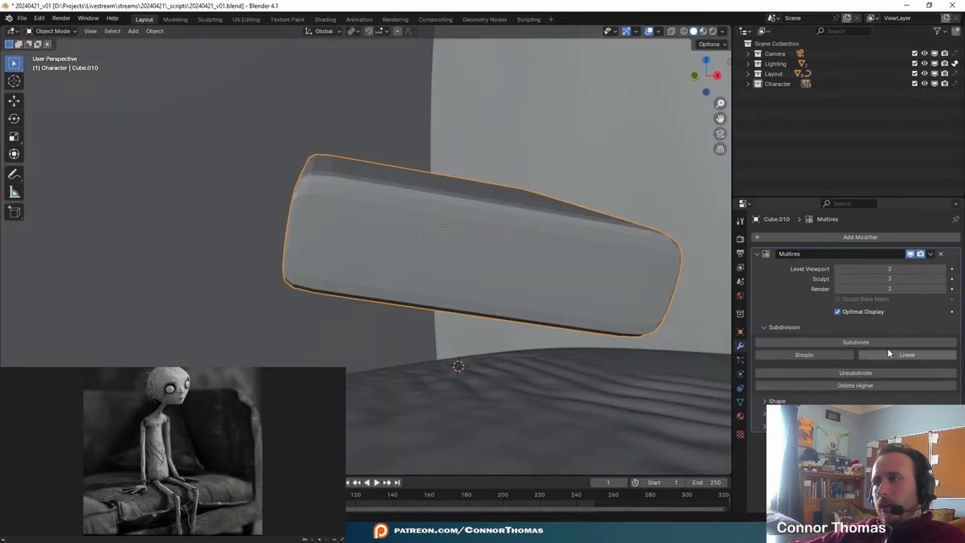
# Subdivide the pillow block's Multires modifier to level 3 and switch to Sculpt Mode.
pyautogui.click(882, 343)
pyautogui.moveTo(412, 180); pyautogui.dragTo(444, 182, button='middle')
pyautogui.click(49, 33)
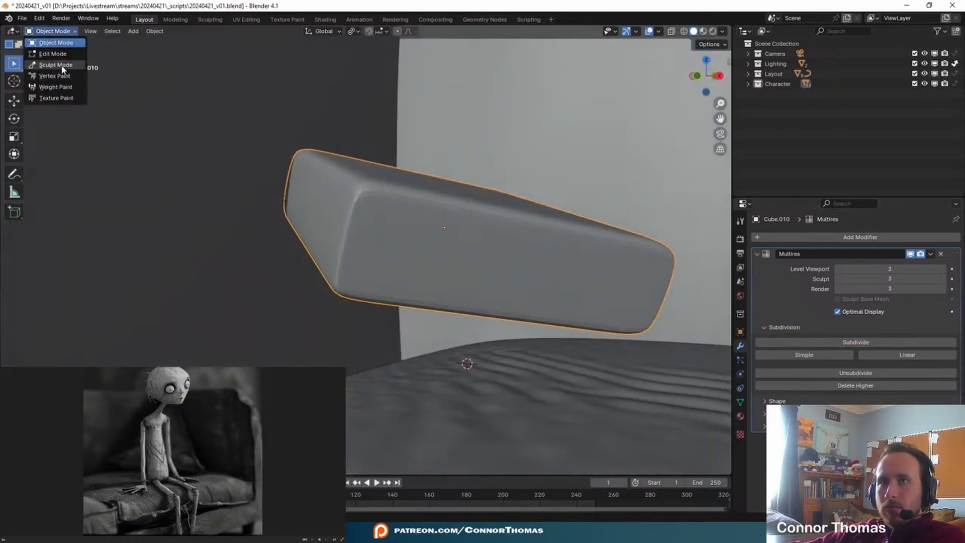
pyautogui.click(61, 67)
# Enlarge the Elastic Deform brush to a radius of 251 px for shaping the pillow.
pyautogui.moveTo(384, 266)
pyautogui.mouseDown(button='middle')
pyautogui.moveTo(435, 226)
pyautogui.moveTo(446, 230)
pyautogui.mouseUp(button='middle')
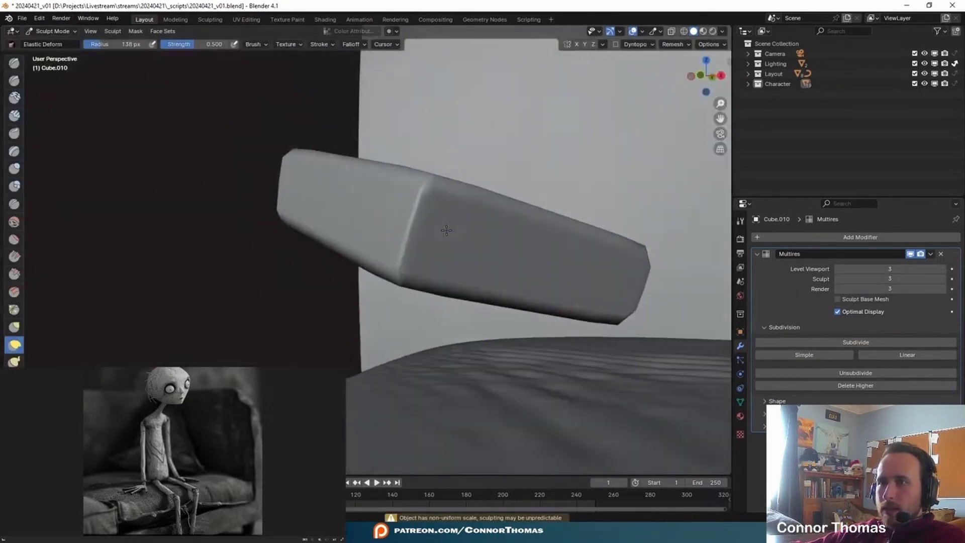
pyautogui.press('f')
pyautogui.click(601, 213)
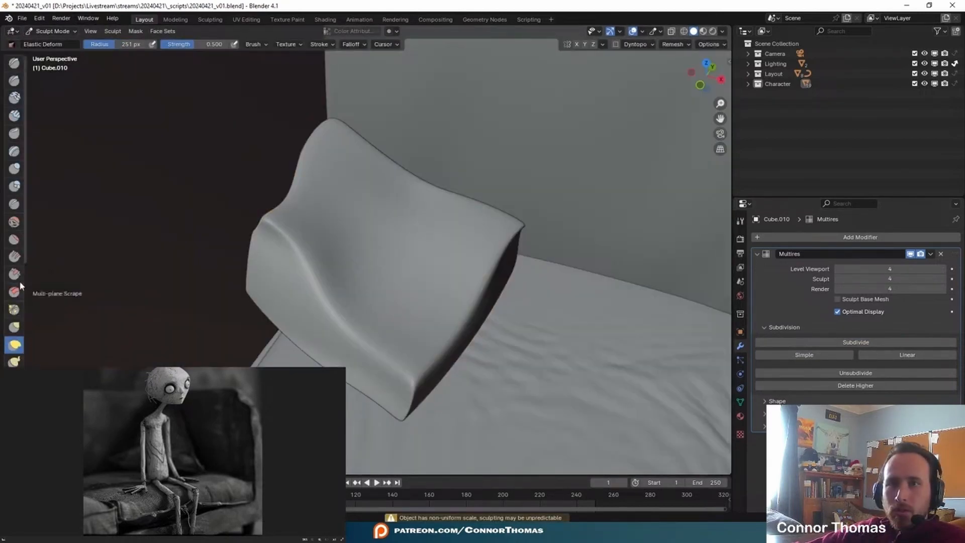
# Sculpt fabric folds along the pillow's front and side edges with the Cloth brush.
pyautogui.scroll(-3, 15, 301)
pyautogui.click(14, 362)
pyautogui.moveTo(354, 321)
pyautogui.mouseDown()
pyautogui.moveTo(325, 333)
pyautogui.moveTo(332, 291)
pyautogui.mouseUp()
pyautogui.moveTo(477, 240)
pyautogui.mouseDown(button='middle')
pyautogui.moveTo(442, 226)
pyautogui.moveTo(476, 313)
pyautogui.mouseUp(button='middle')
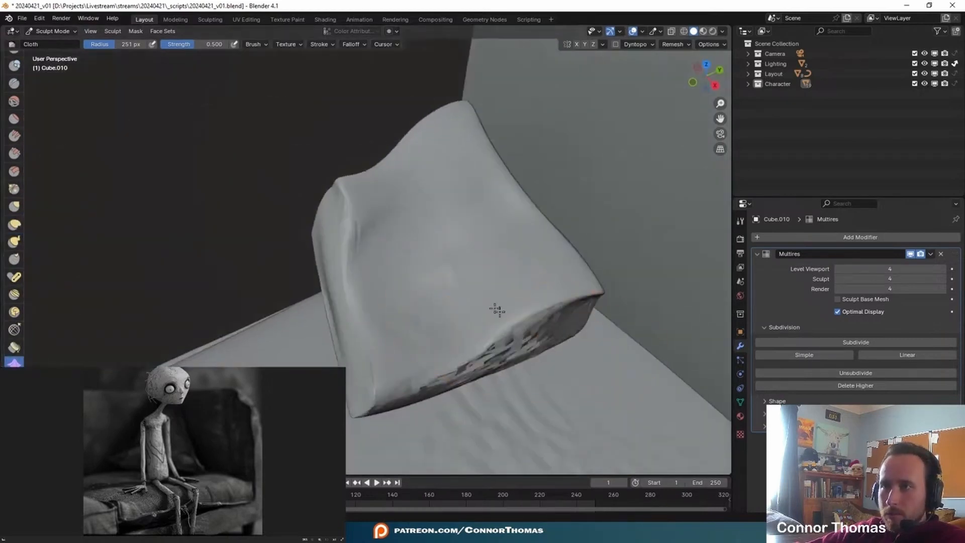
pyautogui.moveTo(500, 316); pyautogui.dragTo(500, 286)
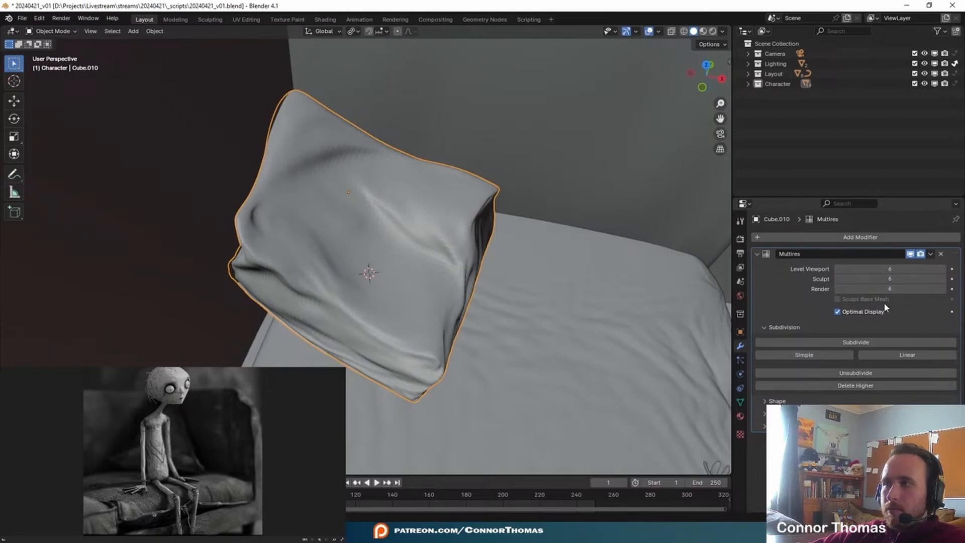
# Apply the pillow's Multires modifier and enter Edit Mode on the dense mesh.
pyautogui.hotkey('ctrl', 'a')
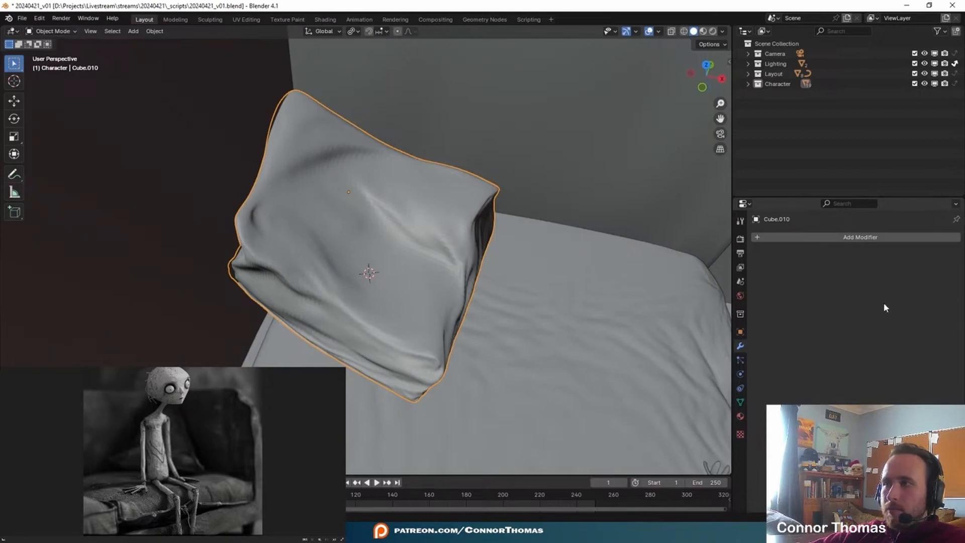
pyautogui.moveTo(389, 260); pyautogui.dragTo(420, 222, button='middle')
pyautogui.keyDown('shift'); pyautogui.moveTo(420, 221); pyautogui.dragTo(415, 249, button='middle'); pyautogui.keyUp('shift')
pyautogui.press('Tab')
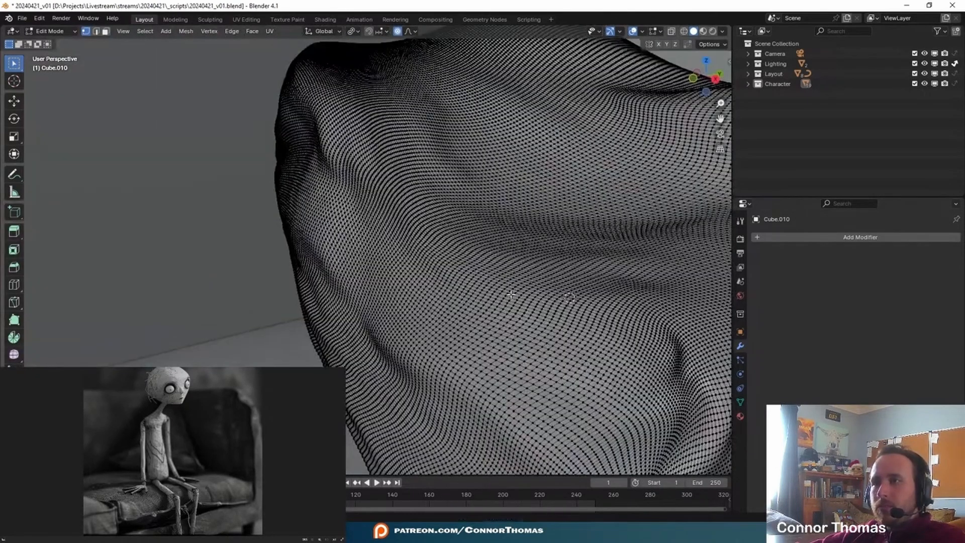
# Select the edge loops along the pillow's seams and separate the selection into its own object.
pyautogui.keyDown('alt'); pyautogui.click(514, 304); pyautogui.keyUp('alt')
pyautogui.keyDown('alt'); pyautogui.click(522, 308); pyautogui.keyUp('alt')
pyautogui.moveTo(575, 361); pyautogui.dragTo(482, 332, button='middle')
pyautogui.moveTo(623, 378); pyautogui.dragTo(494, 327, button='middle')
pyautogui.scroll(-8, 462, 322)
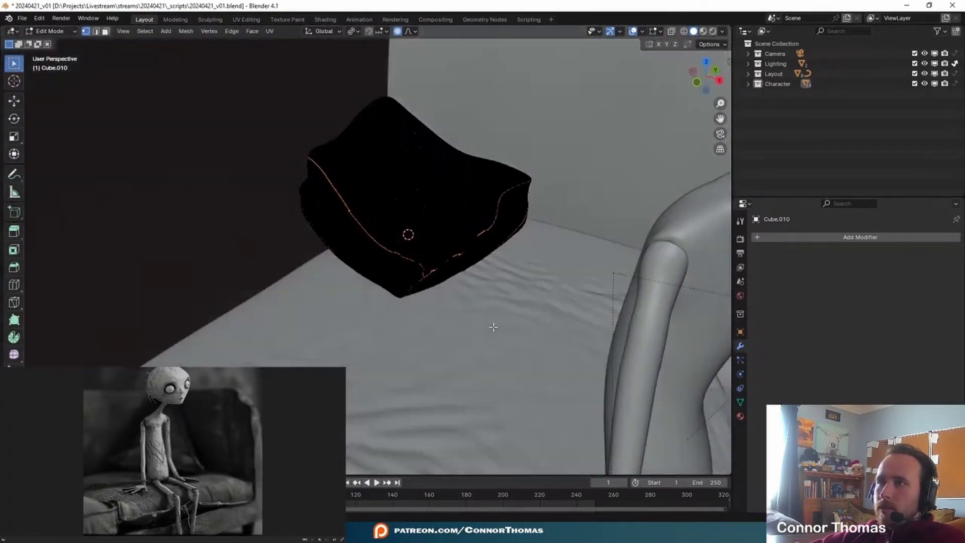
pyautogui.scroll(4, 444, 261)
pyautogui.press('p')
pyautogui.click(445, 260)
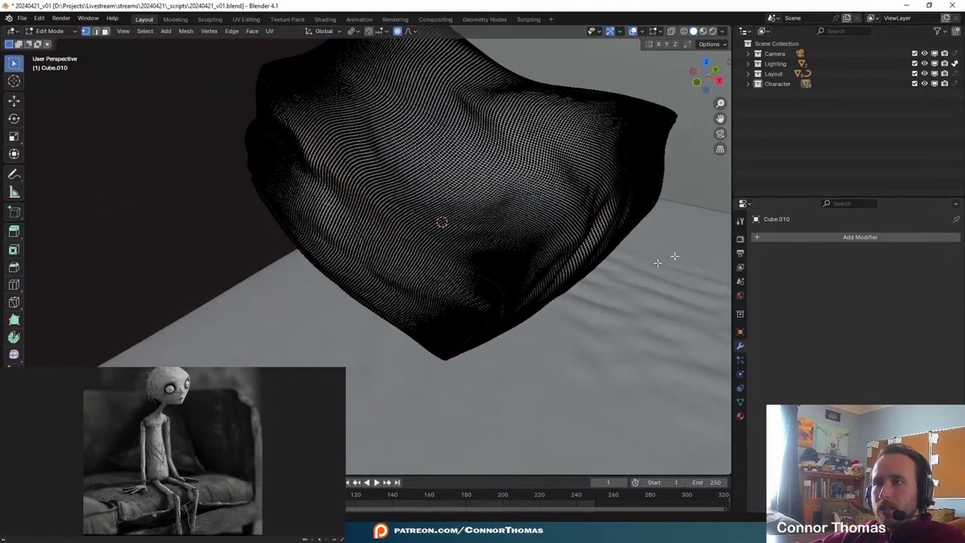
# Leave Edit Mode, convert the separated seam edges to a curve and open the curve's data properties.
pyautogui.press('Tab')
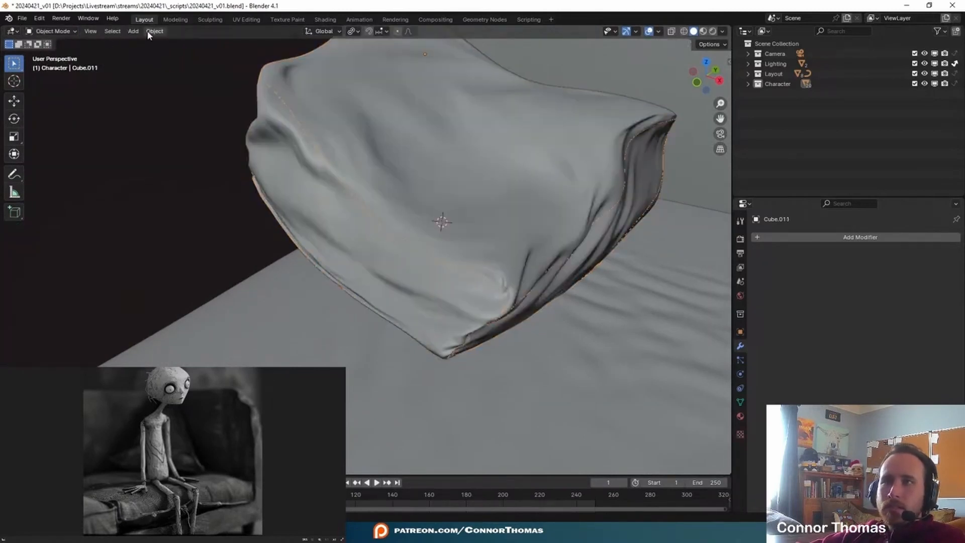
pyautogui.click(151, 32)
pyautogui.moveTo(199, 315)
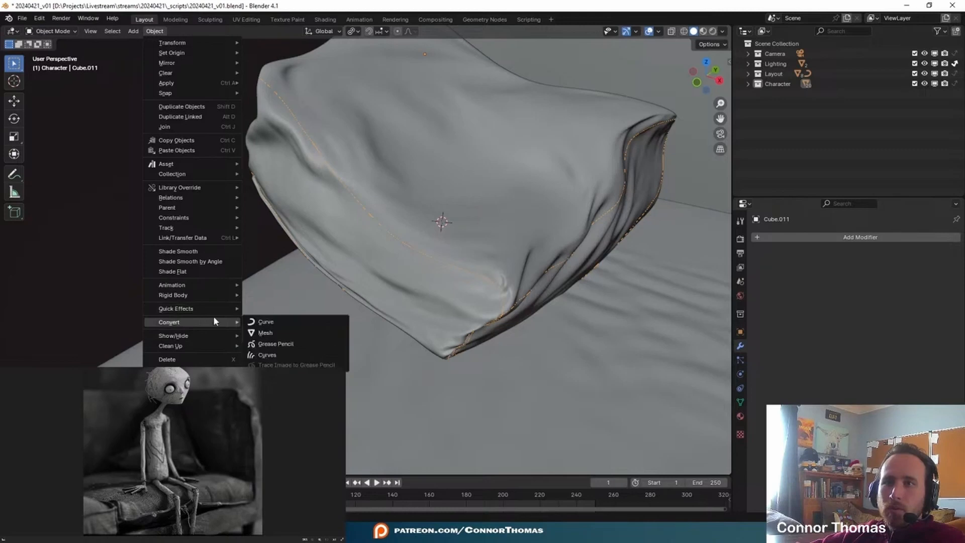
pyautogui.click(293, 324)
pyautogui.click(741, 389)
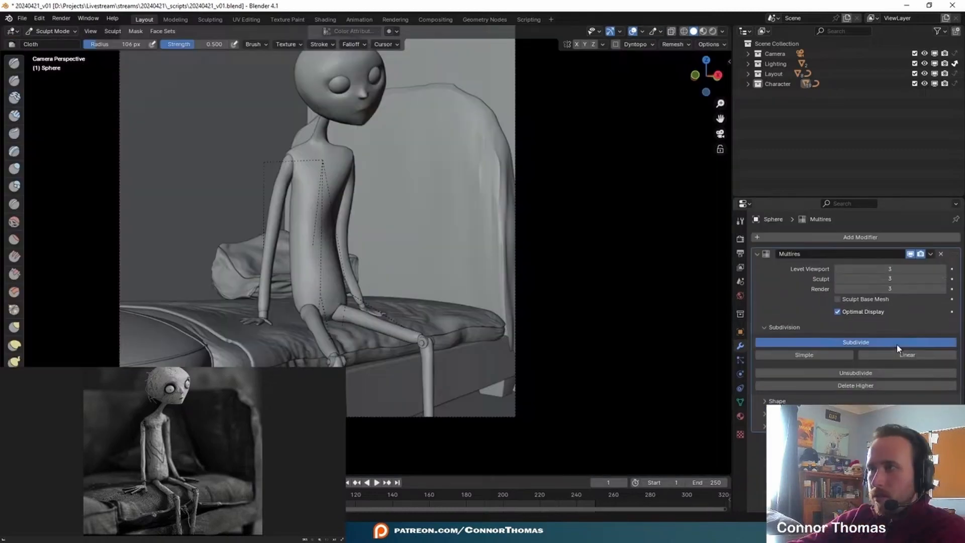
# Set the Draw brush radius to 16 px and sculpt a short diagonal stroke across the character's torso.
pyautogui.scroll(4, 384, 294)
pyautogui.keyDown('shift'); pyautogui.moveTo(302, 269); pyautogui.dragTo(443, 310, button='middle'); pyautogui.keyUp('shift')
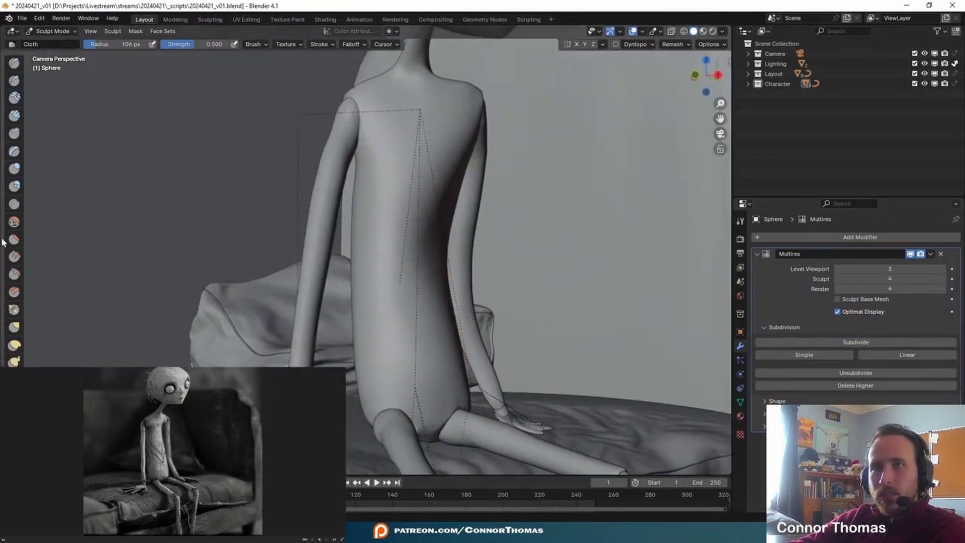
pyautogui.press('x')
pyautogui.keyDown('shift'); pyautogui.moveTo(495, 205); pyautogui.dragTo(425, 173, button='middle'); pyautogui.keyUp('shift')
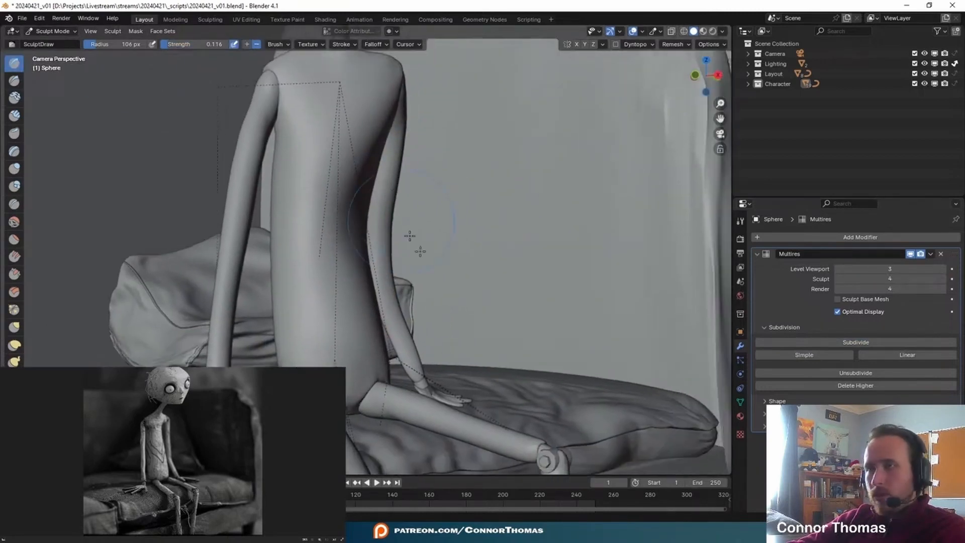
pyautogui.scroll(4, 308, 273)
pyautogui.keyDown('shift'); pyautogui.moveTo(308, 273); pyautogui.dragTo(412, 256, button='middle'); pyautogui.keyUp('shift')
pyautogui.press('f')
pyautogui.click(361, 249)
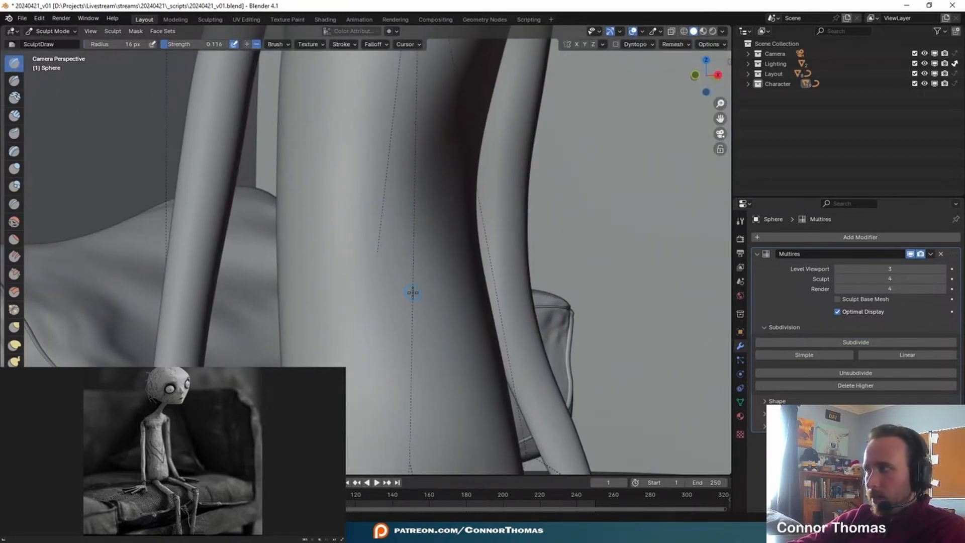
pyautogui.keyDown('shift'); pyautogui.moveTo(483, 347); pyautogui.dragTo(483, 313, button='middle'); pyautogui.keyUp('shift')
pyautogui.scroll(-2, 455, 296)
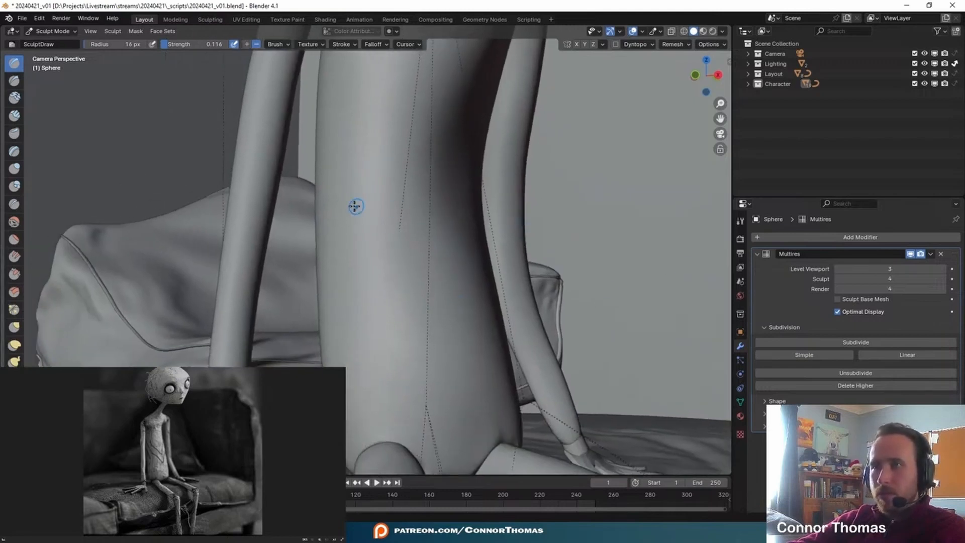
pyautogui.moveTo(352, 211); pyautogui.dragTo(376, 238)
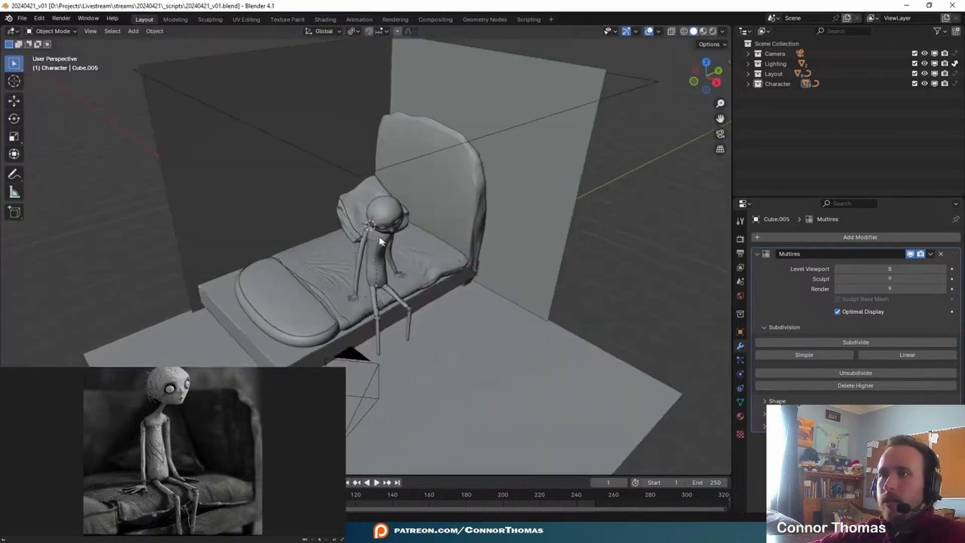
# Place the 3D cursor on the lower part of the character's face and return to the selection tool.
pyautogui.scroll(3, 456, 246)
pyautogui.click(14, 81)
pyautogui.scroll(5, 474, 215)
pyautogui.moveTo(474, 216)
pyautogui.mouseDown(button='middle')
pyautogui.moveTo(438, 213)
pyautogui.moveTo(433, 187)
pyautogui.moveTo(483, 201)
pyautogui.mouseUp(button='middle')
pyautogui.click(448, 170)
pyautogui.click(14, 64)
# Add a plain axes empty at the character's face and move it into the Camera collection.
pyautogui.hotkey('shift', 'a')
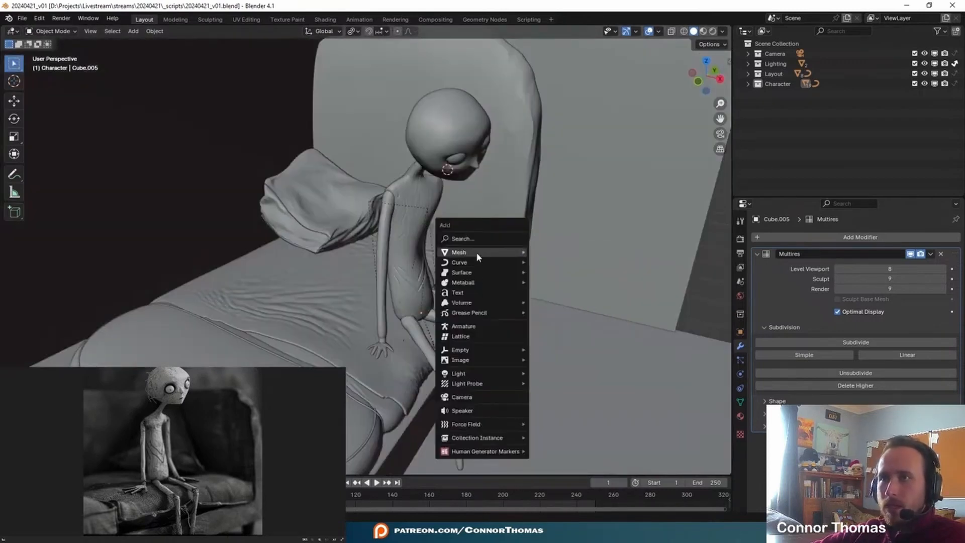
pyautogui.moveTo(482, 350)
pyautogui.click(573, 349)
pyautogui.moveTo(783, 135); pyautogui.dragTo(776, 54)
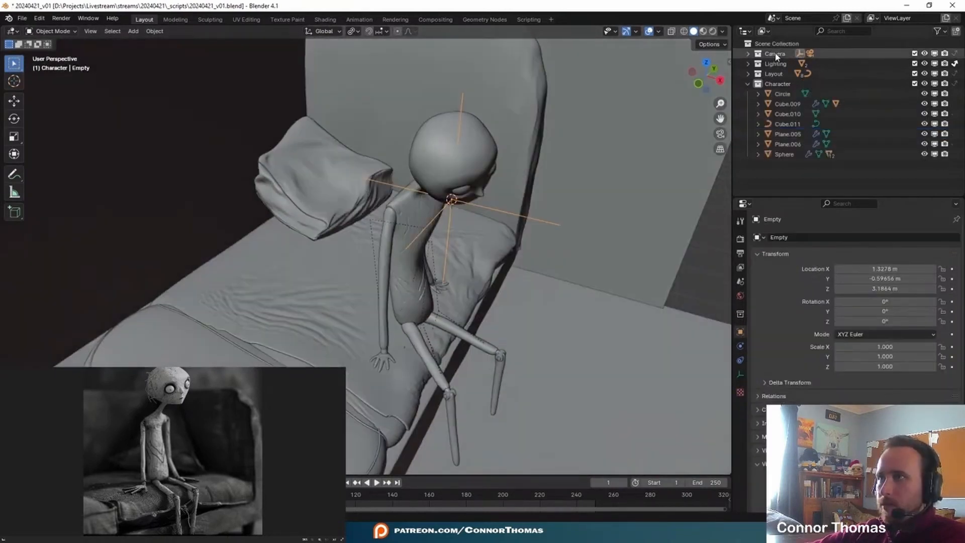
# Expand the Camera collection and rename the empty to Focus.
pyautogui.click(747, 54)
pyautogui.press('F2')
pyautogui.write('F')
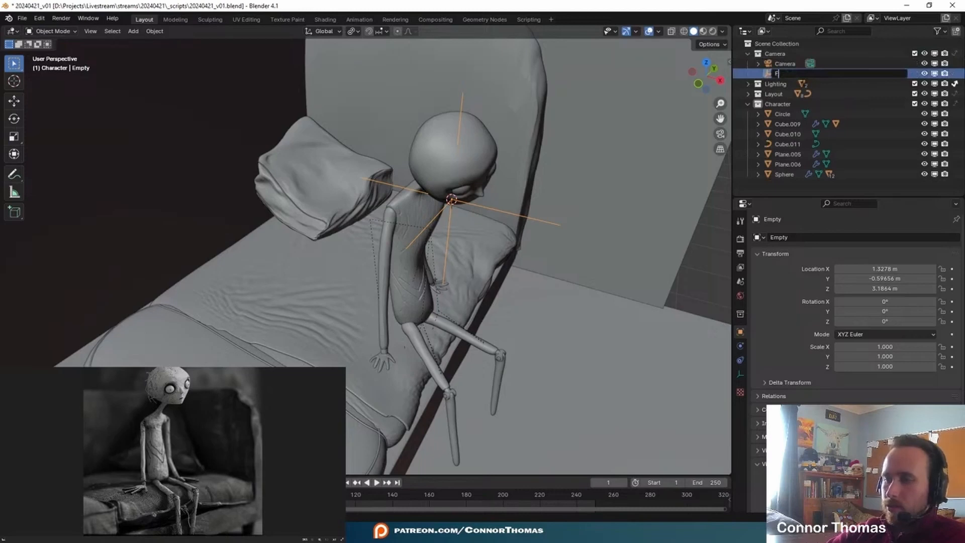
pyautogui.write('ocus')
pyautogui.press('Return')
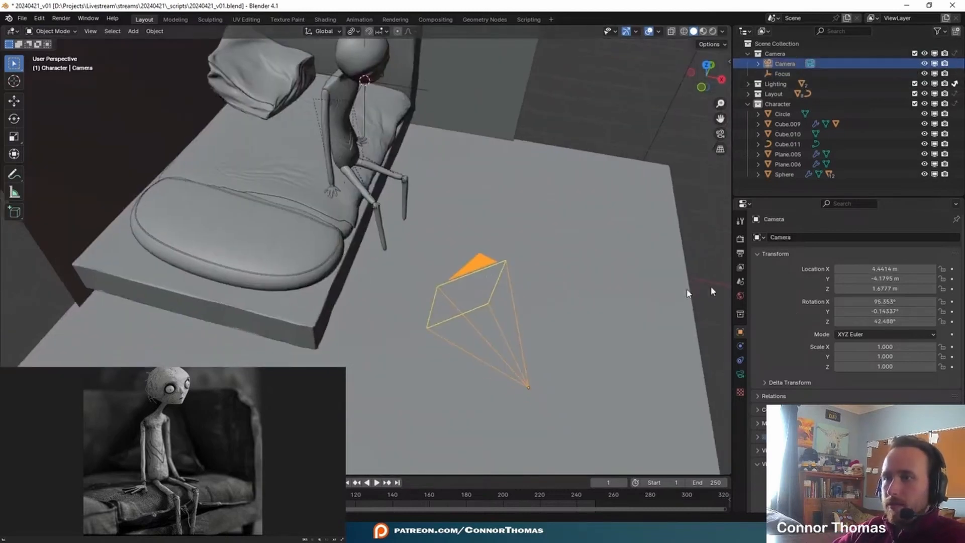
# Enable depth of field in the camera's lens settings.
pyautogui.click(740, 374)
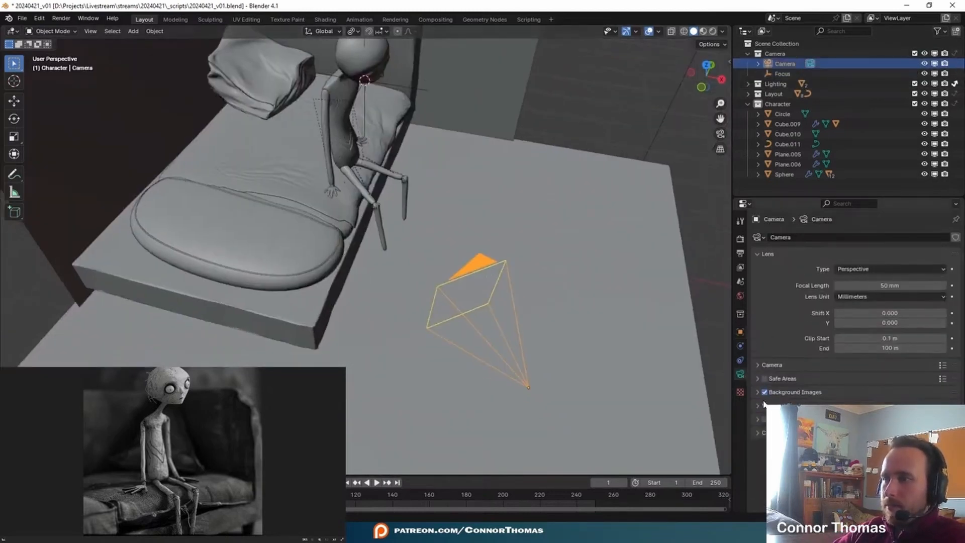
pyautogui.scroll(-1, 854, 311)
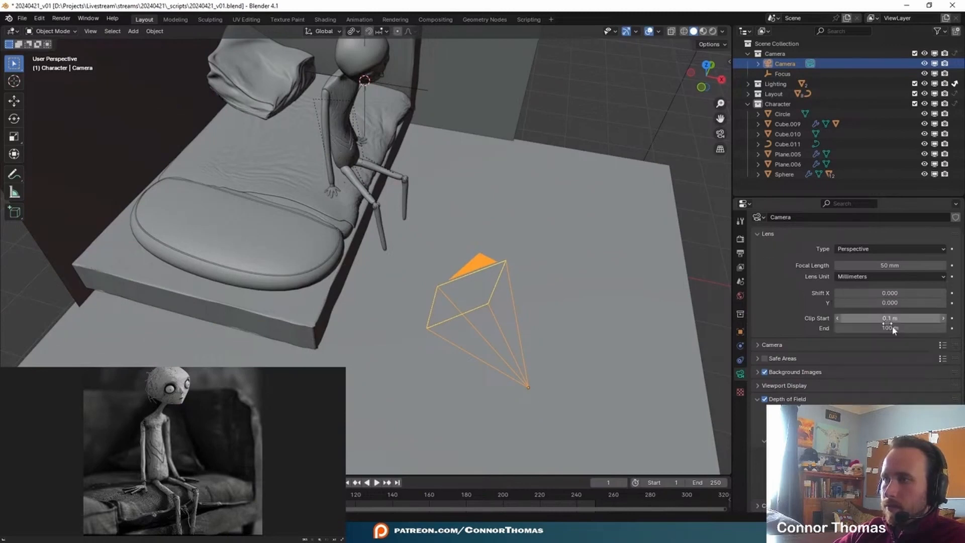
pyautogui.hotkey('alt', 'Tab')
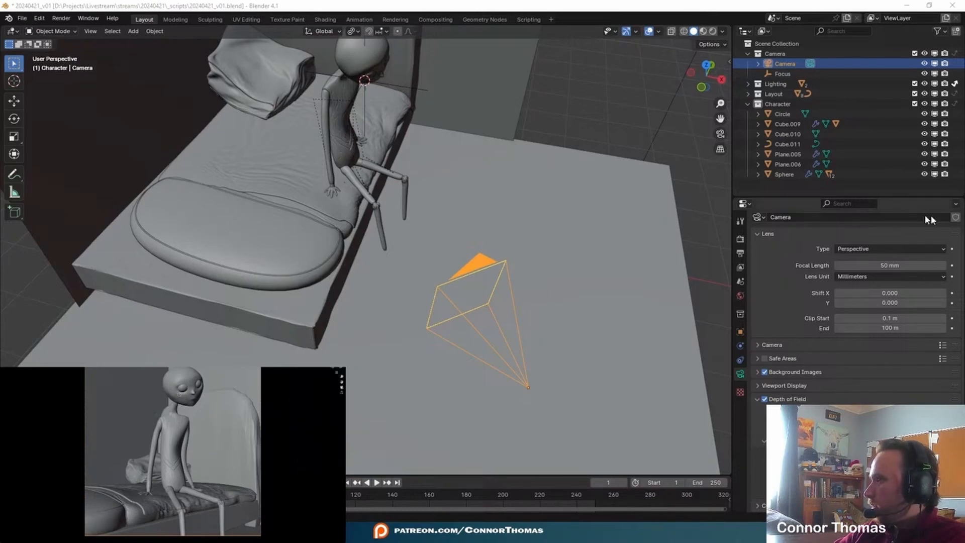
pyautogui.moveTo(408, 264); pyautogui.dragTo(513, 259, button='middle')
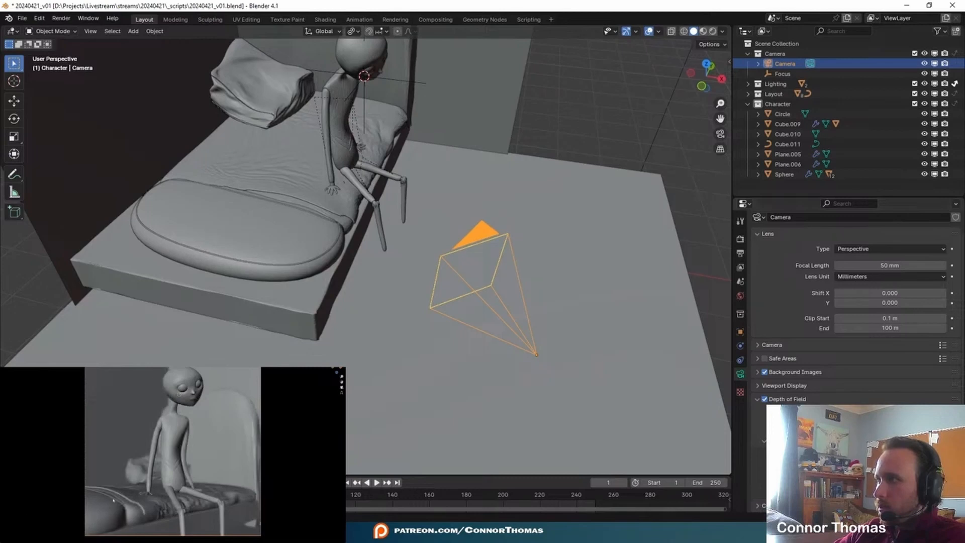
# Leave Edit Mode on the character's head and apply its modifiers to the mesh.
pyautogui.hotkey('alt', 'a')
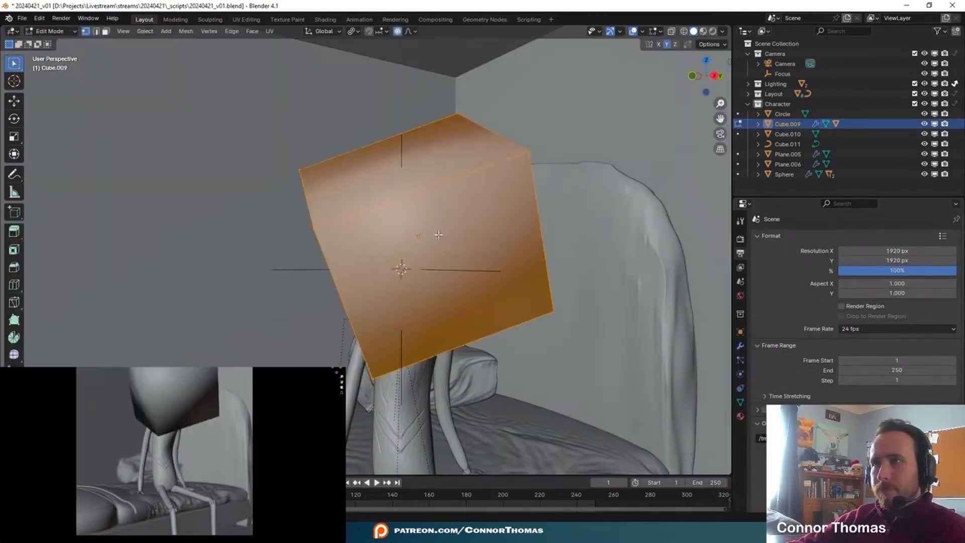
pyautogui.moveTo(439, 236); pyautogui.dragTo(536, 258, button='middle')
pyautogui.press('Tab')
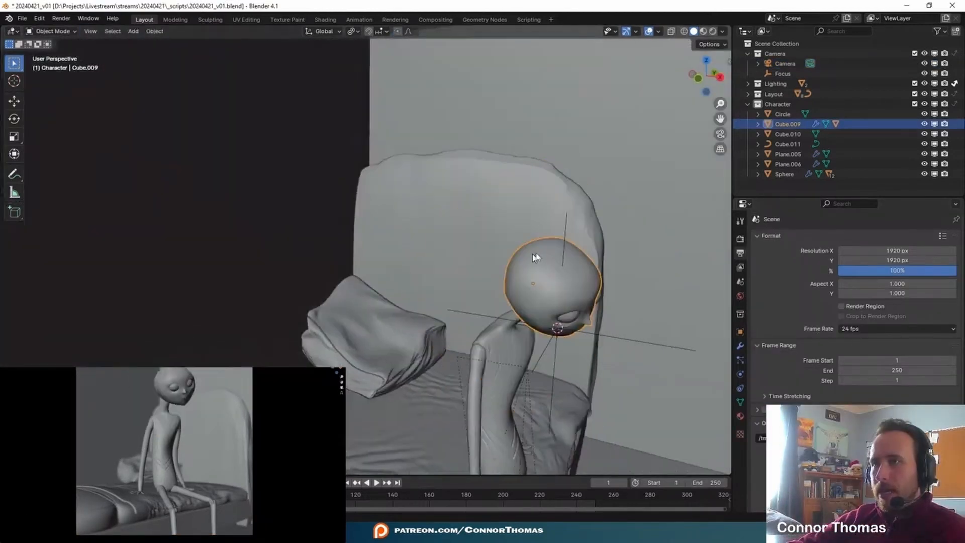
pyautogui.click(740, 347)
pyautogui.hotkey('ctrl', 'a')
# Select the vertices across the top and back of the character's head in Edit Mode.
pyautogui.press('Tab')
pyautogui.moveTo(657, 329); pyautogui.dragTo(542, 299, button='middle')
pyautogui.hotkey('alt', 'a')
pyautogui.moveTo(457, 290); pyautogui.dragTo(567, 373)
pyautogui.moveTo(553, 363); pyautogui.dragTo(495, 288, button='middle')
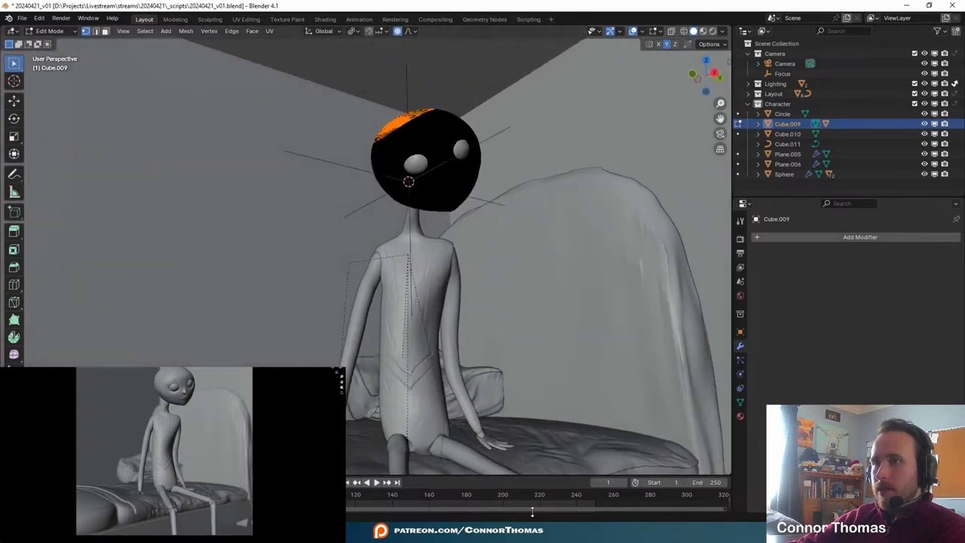
pyautogui.click(534, 533)
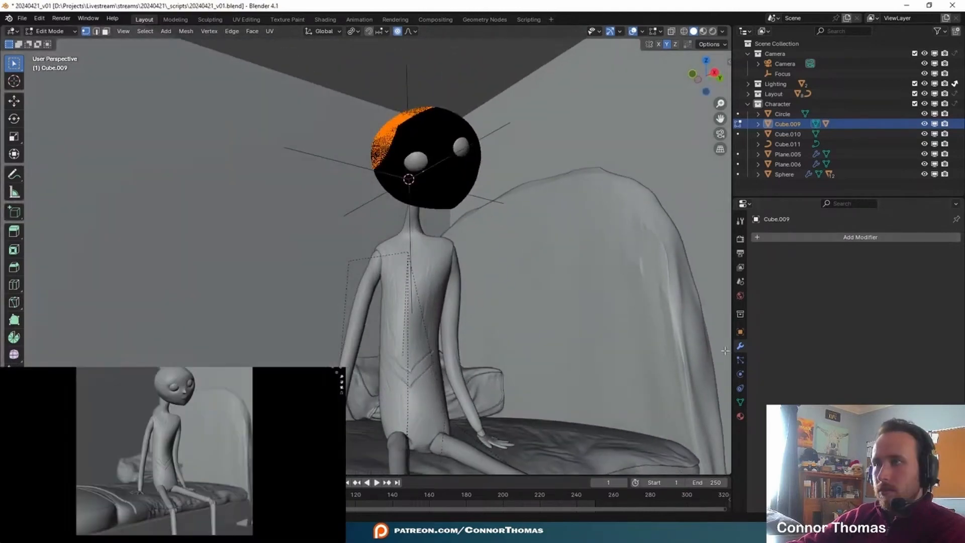
# Create a vertex group named Hair for the selected scalp vertices and return to Object Mode.
pyautogui.click(740, 403)
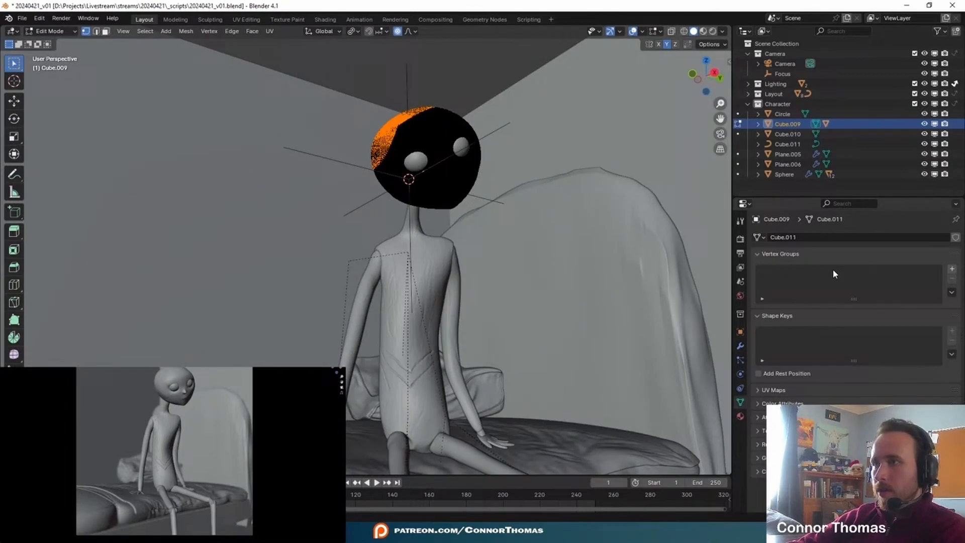
pyautogui.click(951, 270)
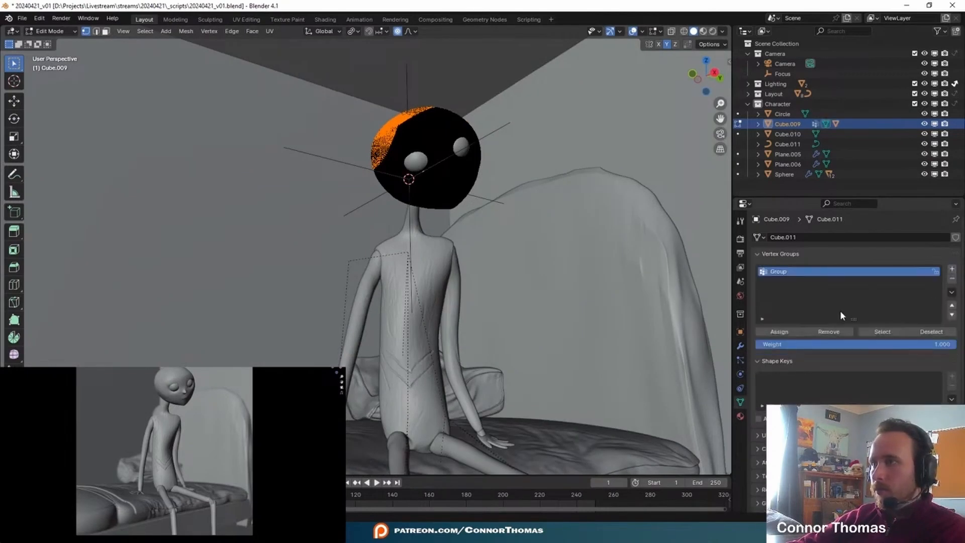
pyautogui.write('Hair')
pyautogui.press('Return')
pyautogui.press('Tab')
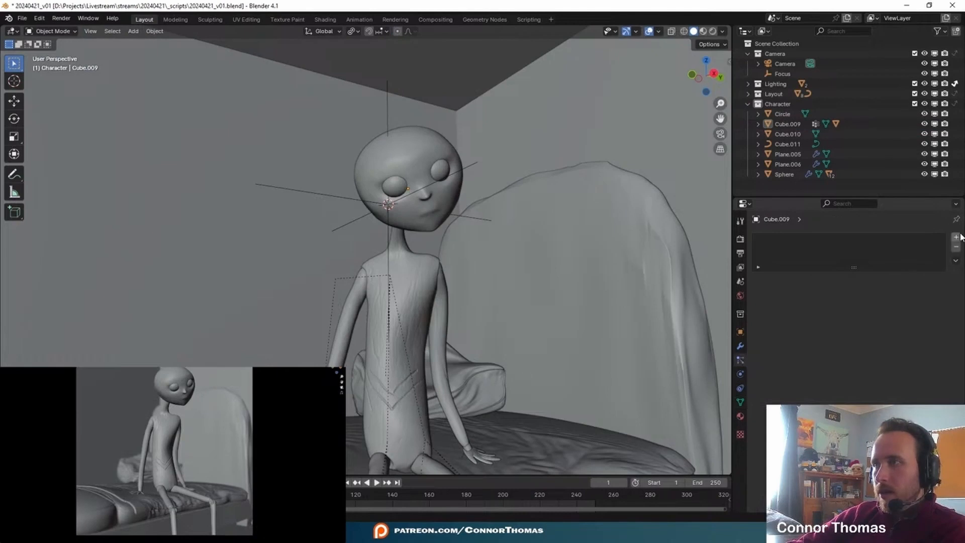
# Add a hair particle system to the character's head with 56 strands and a hair length of 0.46 m.
pyautogui.click(957, 237)
pyautogui.click(882, 292)
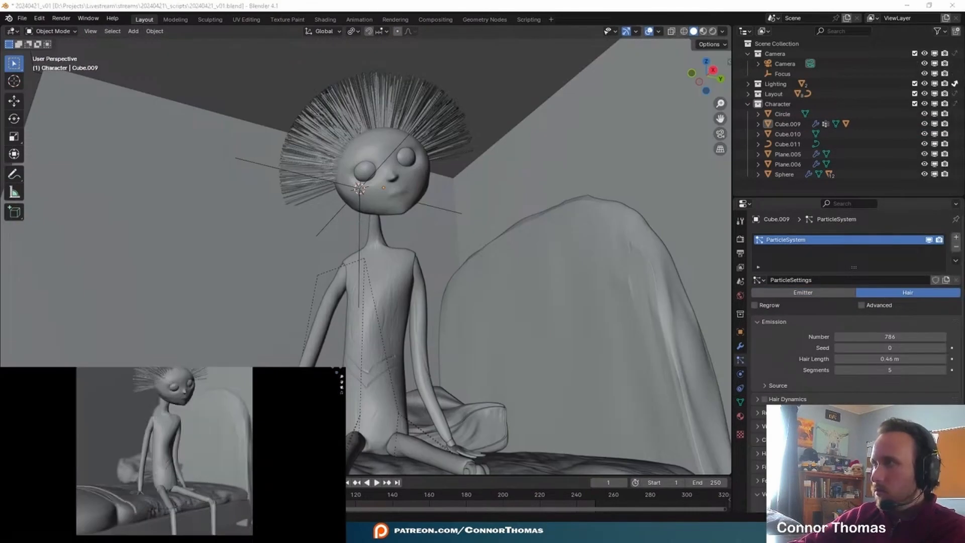
pyautogui.click(877, 337)
pyautogui.write('56')
pyautogui.press('Return')
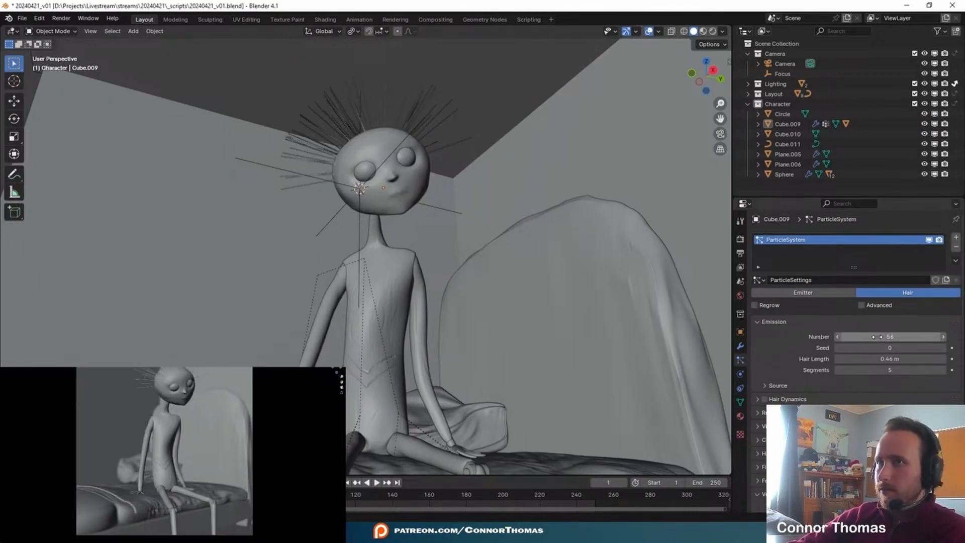
# Give the hair interpolated children and set their render amount to 10.
pyautogui.scroll(-5, 877, 332)
pyautogui.click(923, 323)
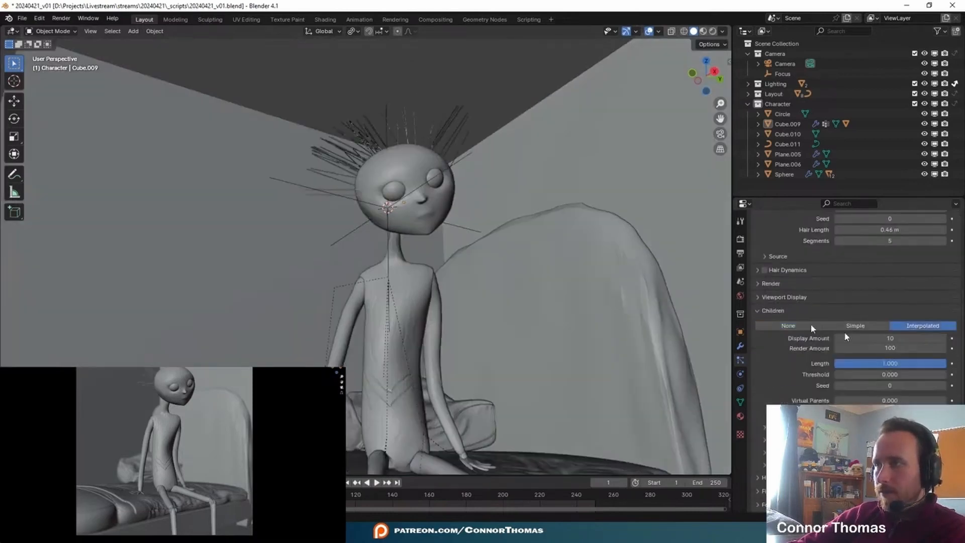
pyautogui.scroll(-4, 854, 312)
pyautogui.click(894, 268)
pyautogui.write('10')
pyautogui.press('Return')
# Enable hair dynamics, simulate the hair falling around the head, and rerun the simulation from the first frame.
pyautogui.scroll(9, 854, 342)
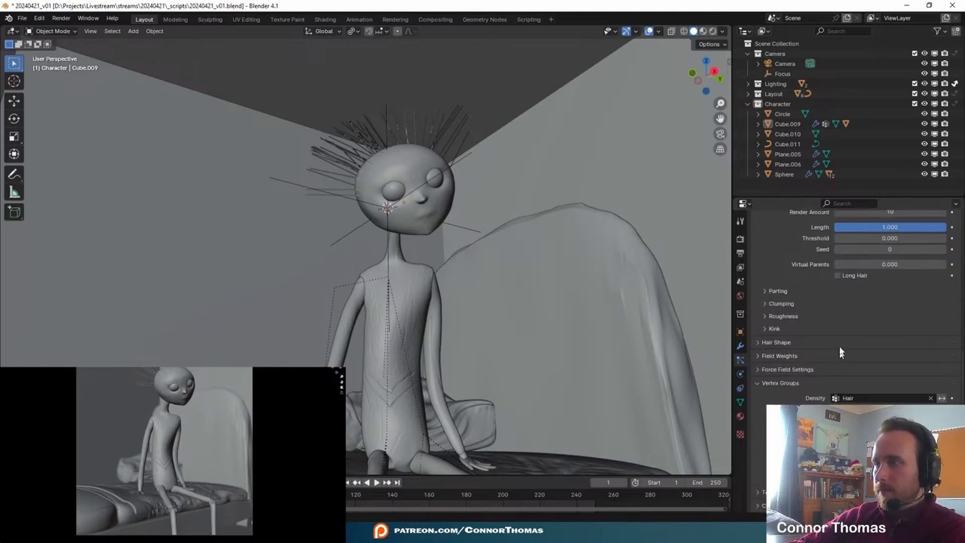
pyautogui.click(765, 376)
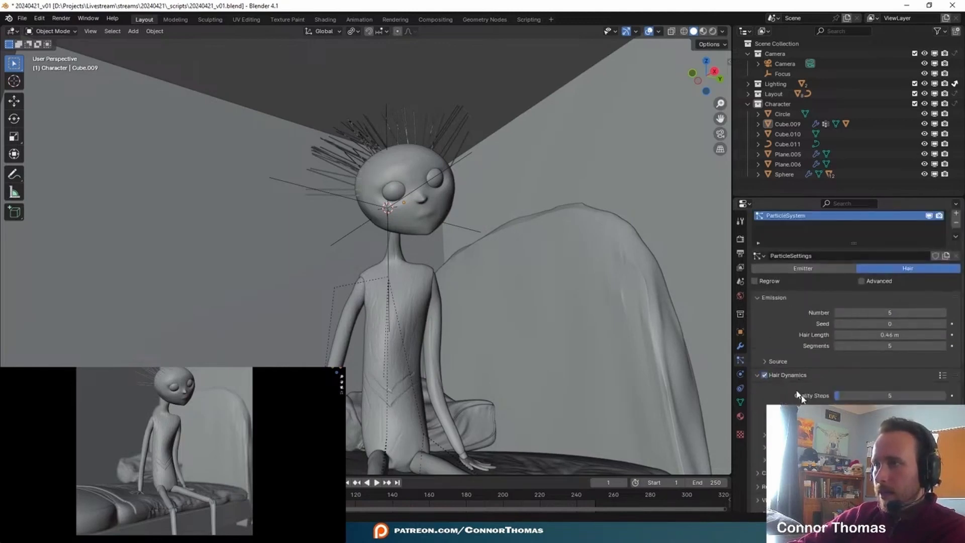
pyautogui.scroll(-3, 855, 352)
pyautogui.press('space')
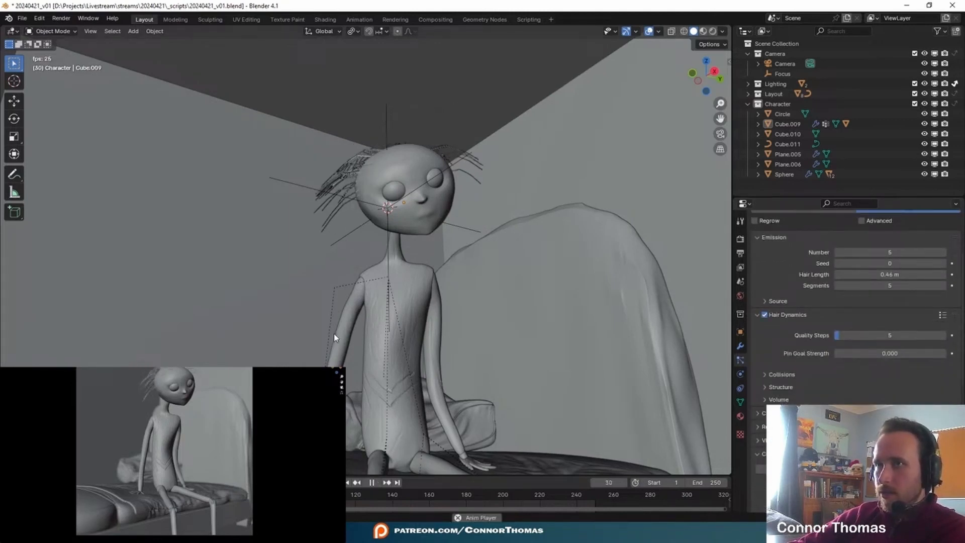
pyautogui.press('space')
pyautogui.moveTo(379, 280); pyautogui.dragTo(352, 281, button='middle')
pyautogui.hotkey('shift', 'Left')
pyautogui.press('space')
# Add a Curl kink to the child hairs, simulate the hair falling, and set the kink amplitude to 0.03 m.
pyautogui.scroll(-10, 788, 392)
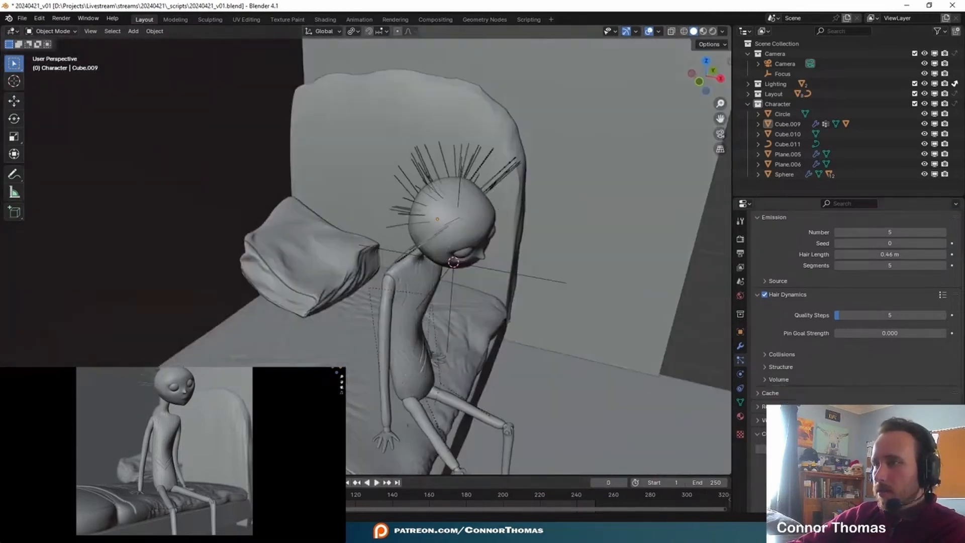
pyautogui.click(769, 366)
pyautogui.scroll(-2, 774, 362)
pyautogui.moveTo(553, 251); pyautogui.dragTo(423, 150, button='middle')
pyautogui.press('space')
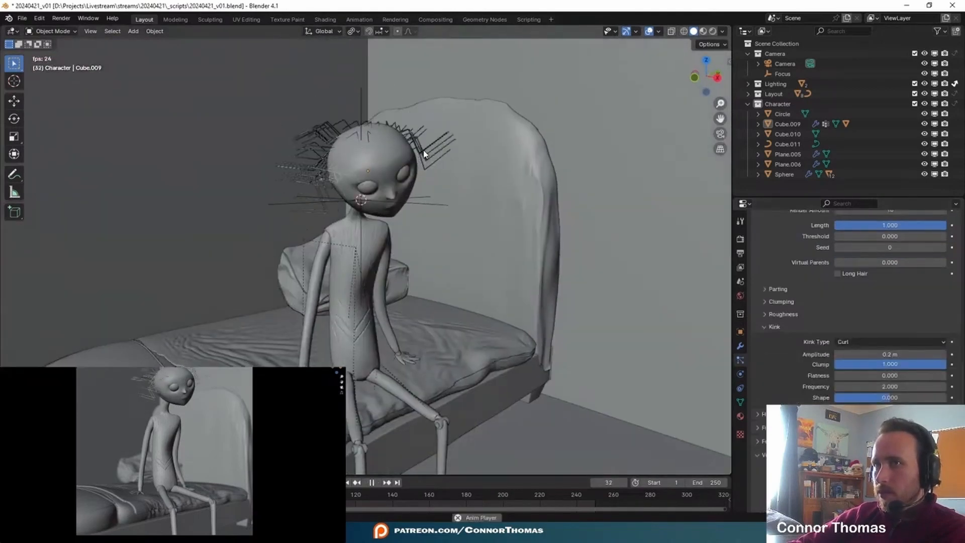
pyautogui.press('space')
pyautogui.click(897, 355)
pyautogui.write('.01')
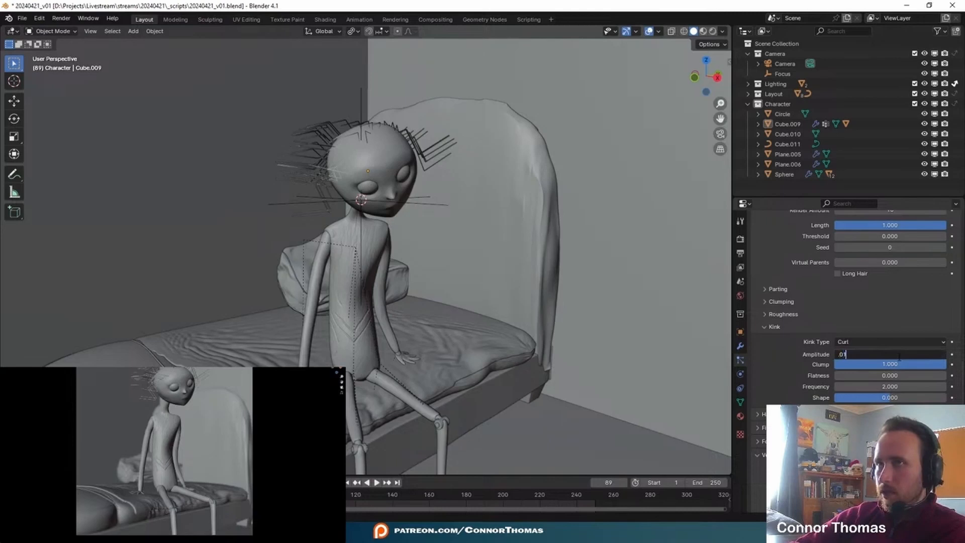
pyautogui.write('3')
pyautogui.press('Return')
# Set the hair dynamics stiffness to 0.03 and replay the simulation from the first frame.
pyautogui.scroll(-3, 780, 266)
pyautogui.scroll(1, 780, 266)
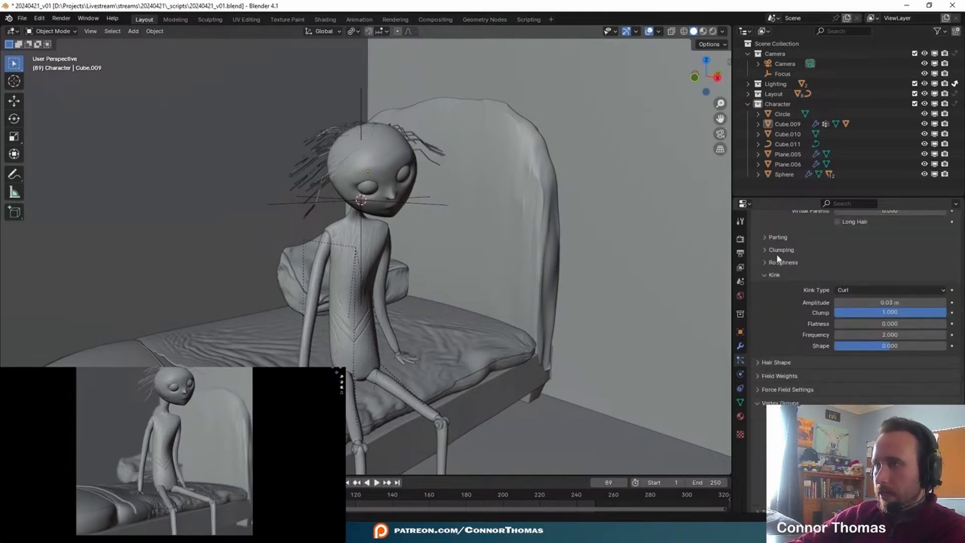
pyautogui.scroll(6, 781, 266)
pyautogui.scroll(4, 785, 288)
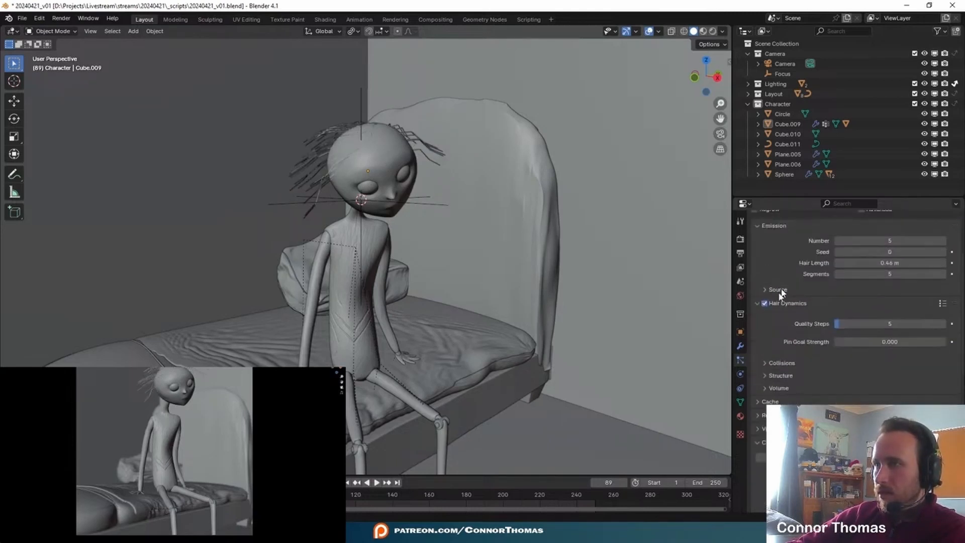
pyautogui.click(771, 375)
pyautogui.scroll(-3, 765, 374)
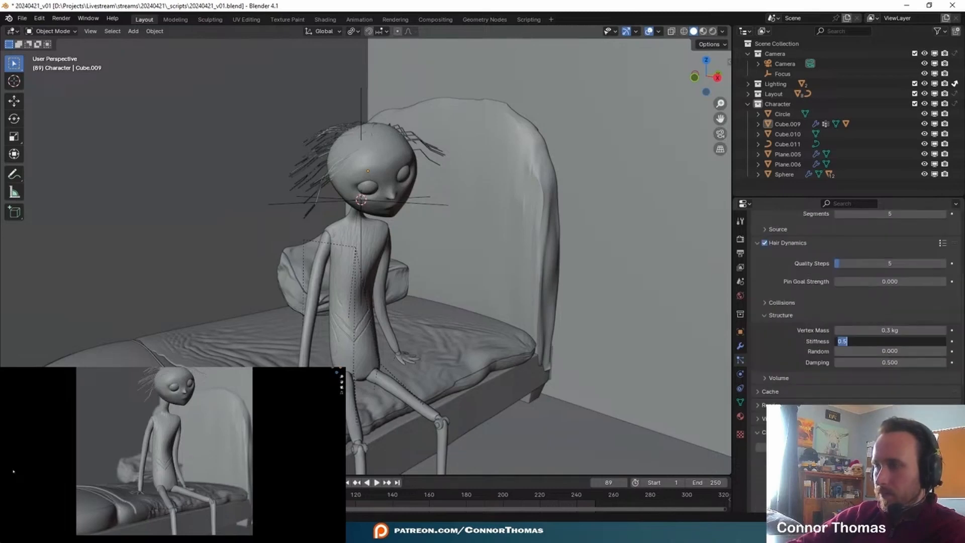
pyautogui.doubleClick(890, 341)
pyautogui.write('0.03')
pyautogui.press('Return')
pyautogui.hotkey('shift', 'Left')
pyautogui.press('space')
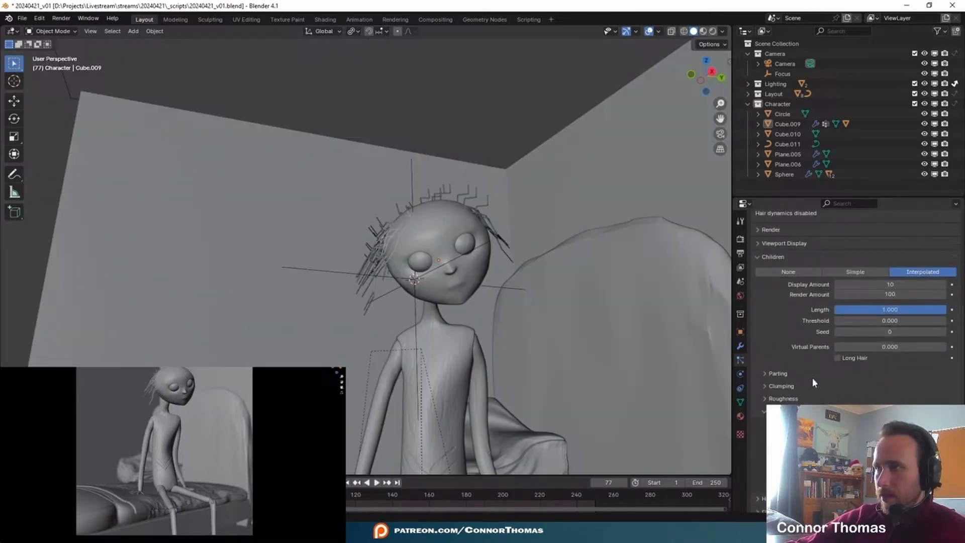
# Set the hair's curl kink amplitude to 0.02 m.
pyautogui.scroll(-3, 812, 376)
pyautogui.doubleClick(882, 358)
pyautogui.write('.0')
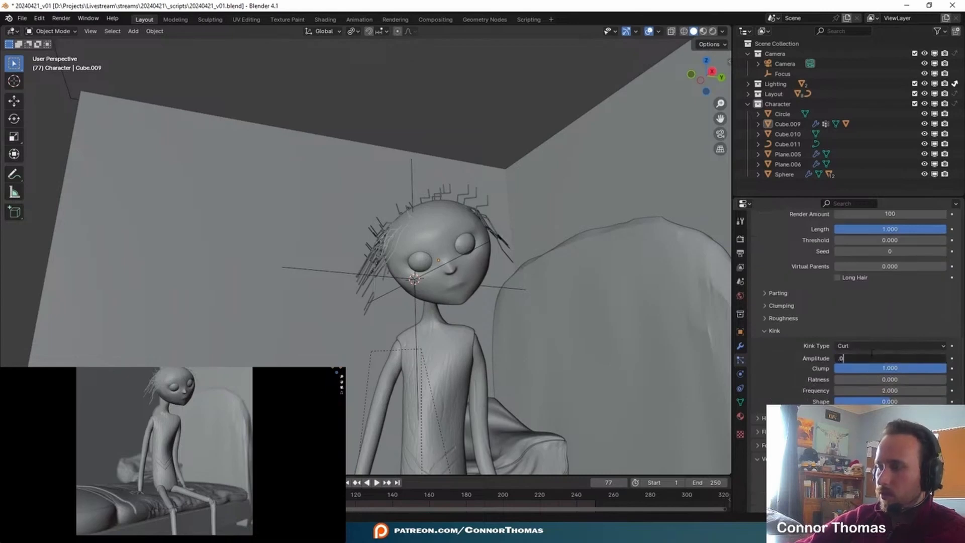
pyautogui.write('2')
pyautogui.press('Return')
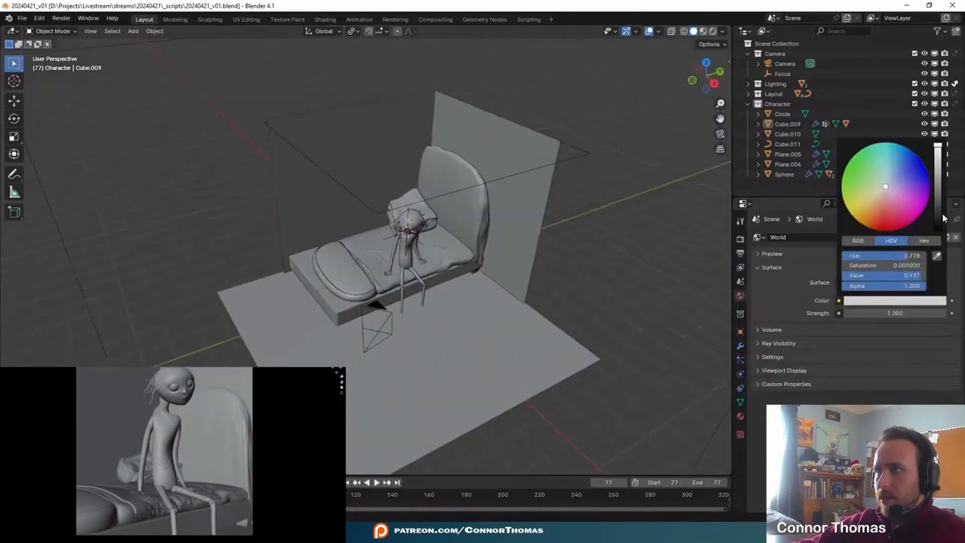
# Darken the world background colour to black and add an area light to the scene.
pyautogui.moveTo(942, 213); pyautogui.dragTo(942, 231)
pyautogui.moveTo(544, 337); pyautogui.dragTo(535, 294, button='middle')
pyautogui.hotkey('shift', 'a')
pyautogui.moveTo(535, 290)
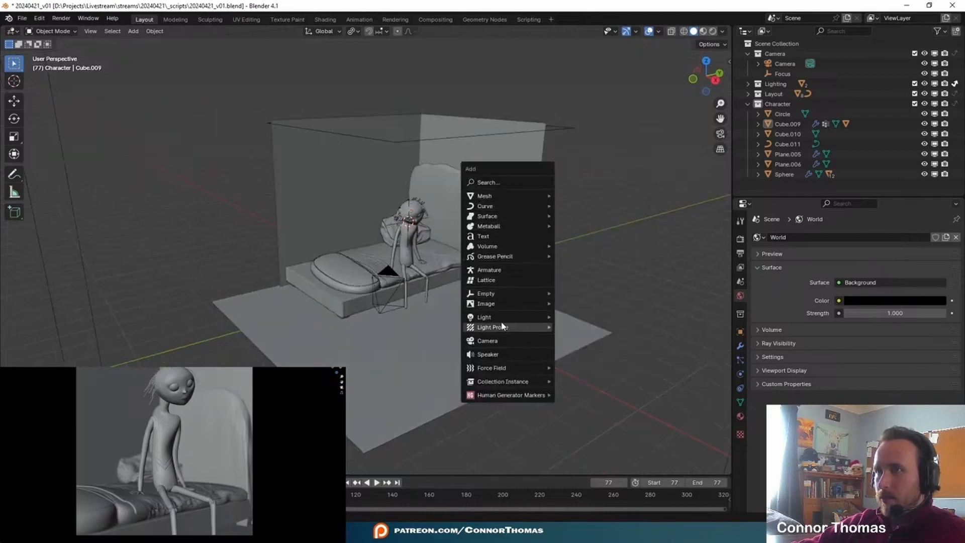
pyautogui.moveTo(503, 317)
pyautogui.click(583, 327)
pyautogui.moveTo(454, 333); pyautogui.dragTo(474, 334, button='middle')
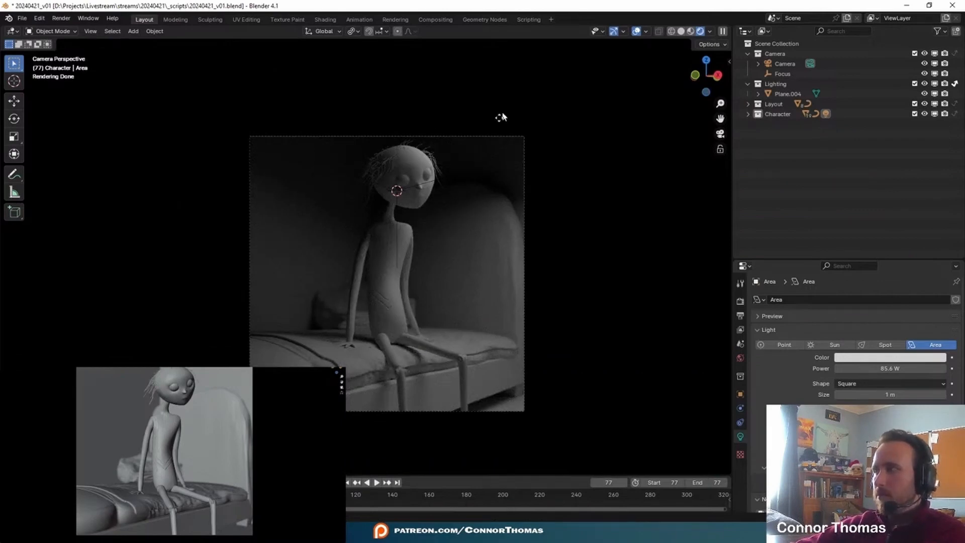
# Switch the main viewport to solid shading and show rendered shading in the separate camera preview.
pyautogui.press('z')
pyautogui.moveTo(527, 200); pyautogui.dragTo(533, 223, button='middle')
pyautogui.scroll(-6, 533, 223)
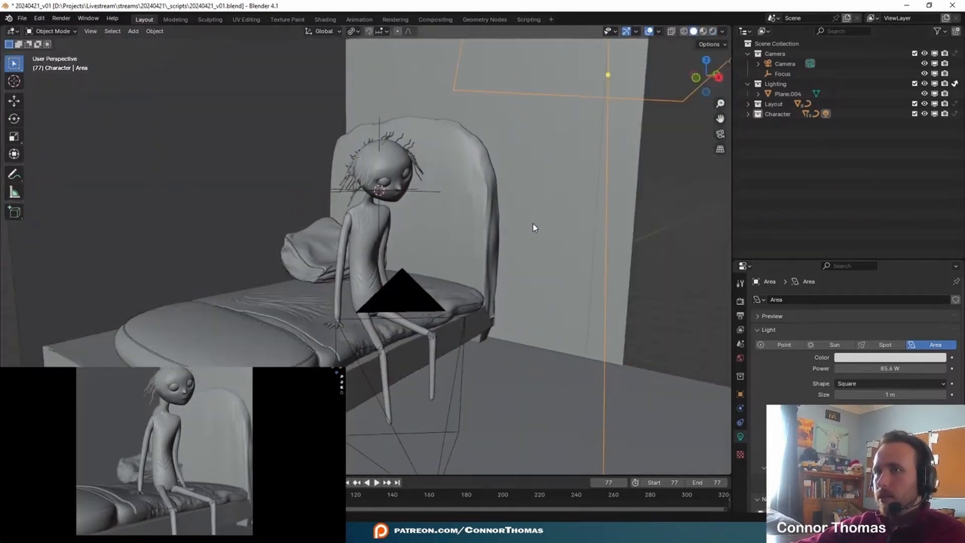
pyautogui.hotkey('shift', 'z')
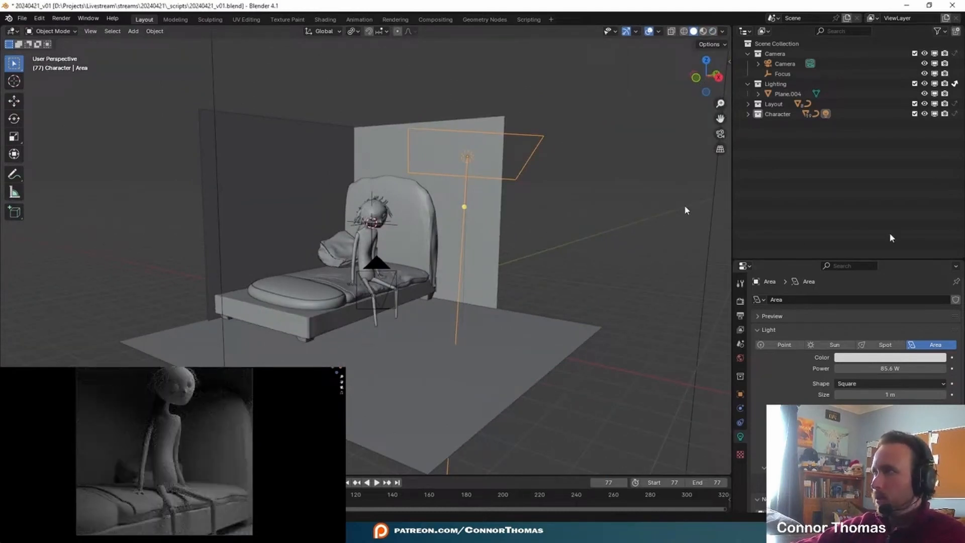
pyautogui.moveTo(484, 446); pyautogui.dragTo(485, 447, button='middle')
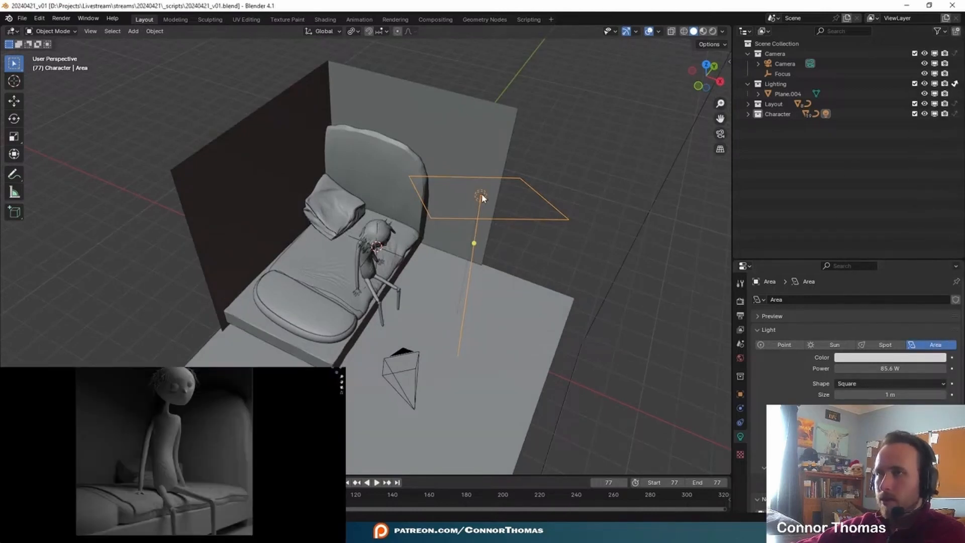
# Lower the overhead area light's power and set the second area light behind the character to 40.2 W.
pyautogui.click(500, 211)
pyautogui.click(479, 200)
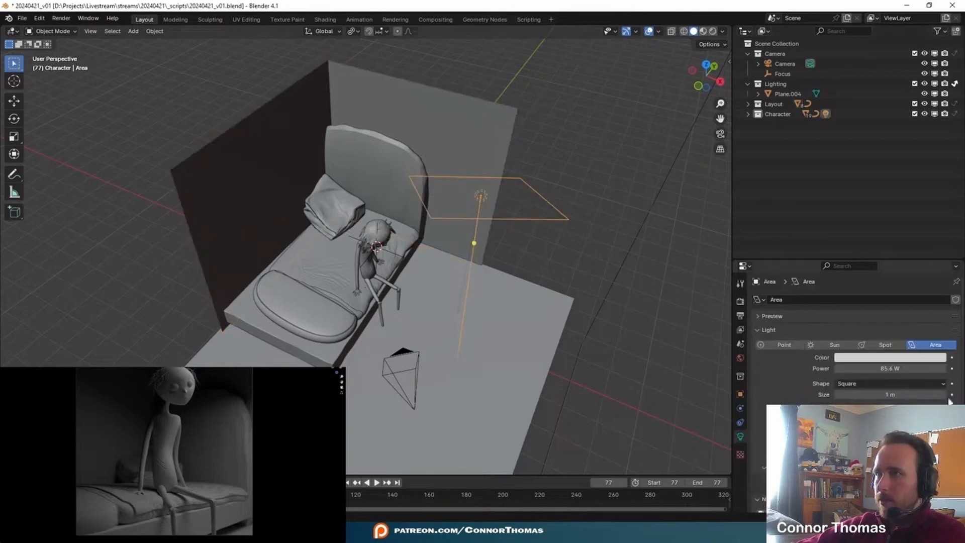
pyautogui.moveTo(891, 368); pyautogui.dragTo(869, 368)
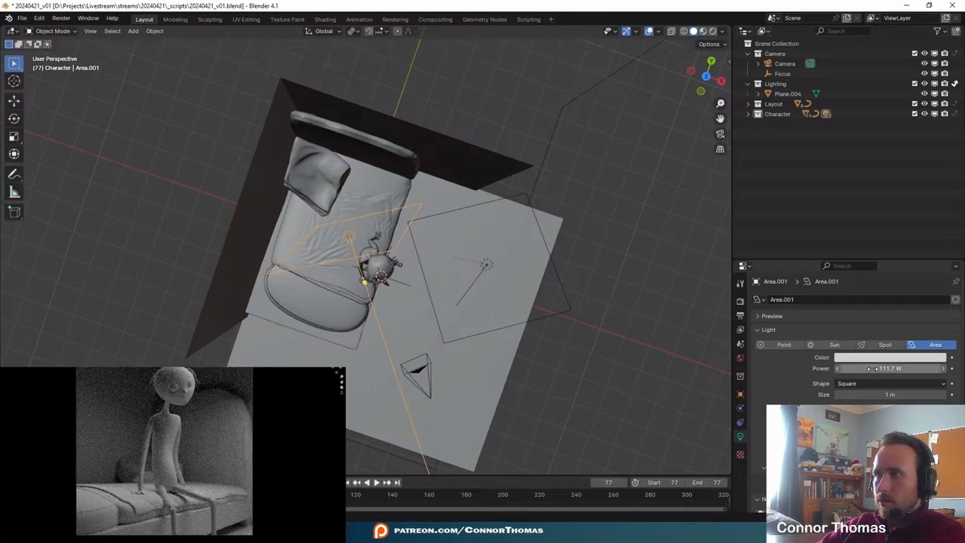
pyautogui.moveTo(873, 369); pyautogui.dragTo(844, 369)
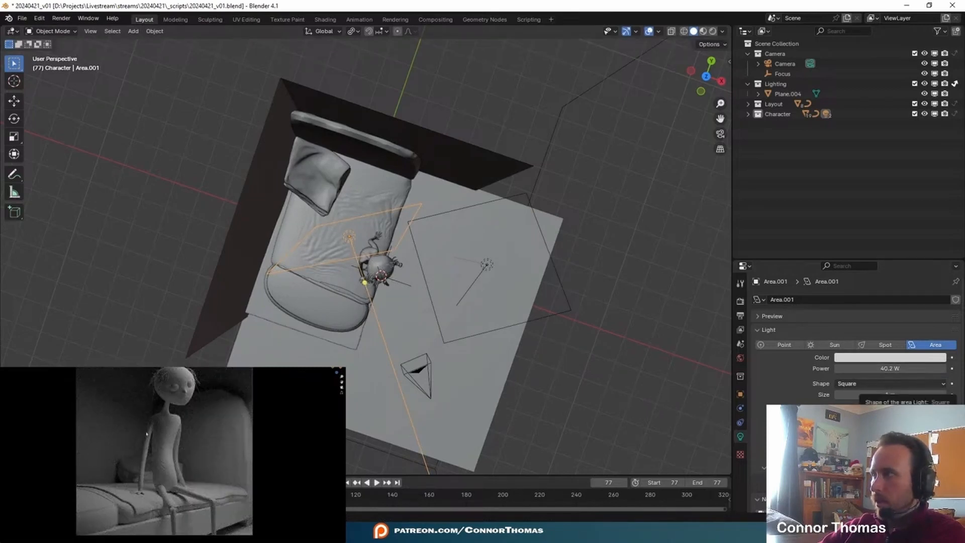
pyautogui.moveTo(481, 187); pyautogui.dragTo(568, 273, button='middle')
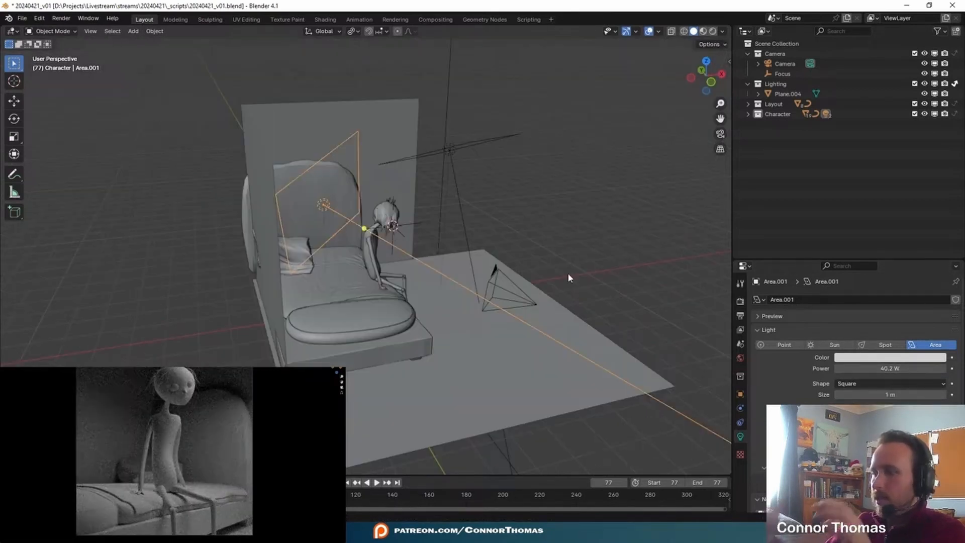
# Duplicate the headboard, rotate the copy about Z as a panel along the bed's side, and move the side wall along X to fit it.
pyautogui.hotkey('shift', 'd')
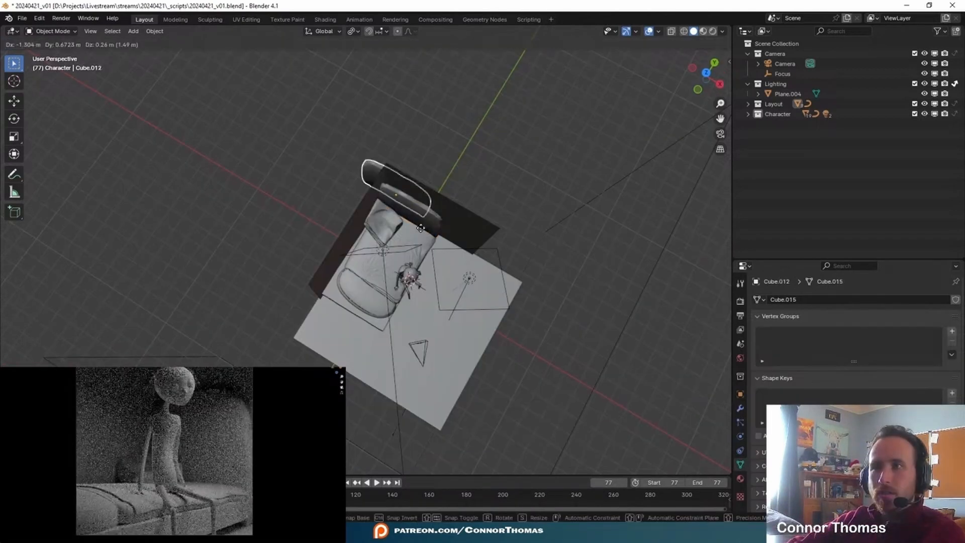
pyautogui.press('y')
pyautogui.click(437, 271)
pyautogui.press('r')
pyautogui.press('z')
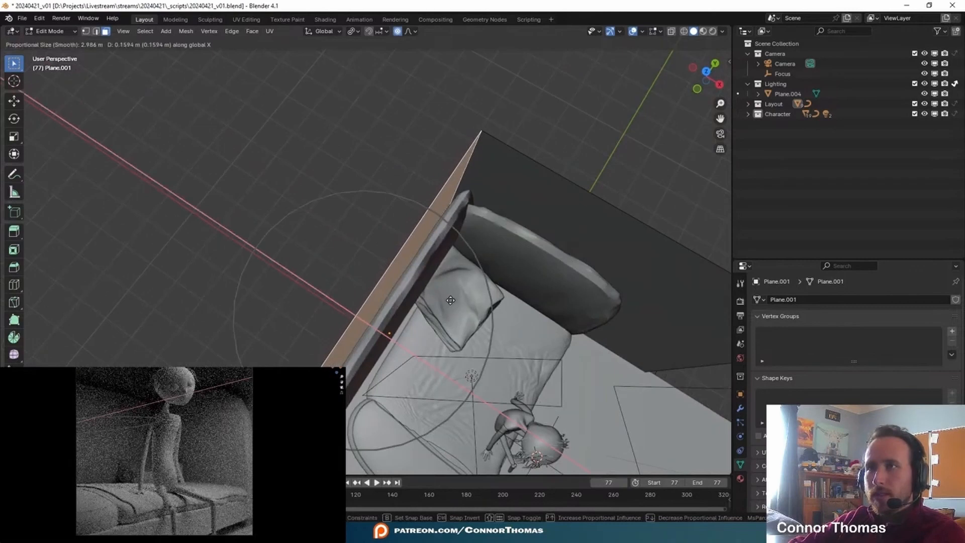
pyautogui.click(450, 300)
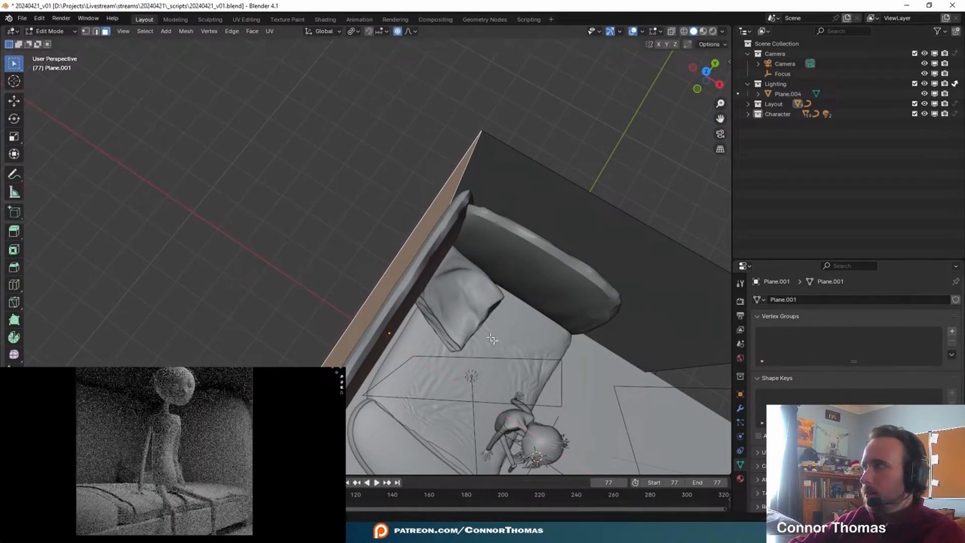
pyautogui.press('Tab')
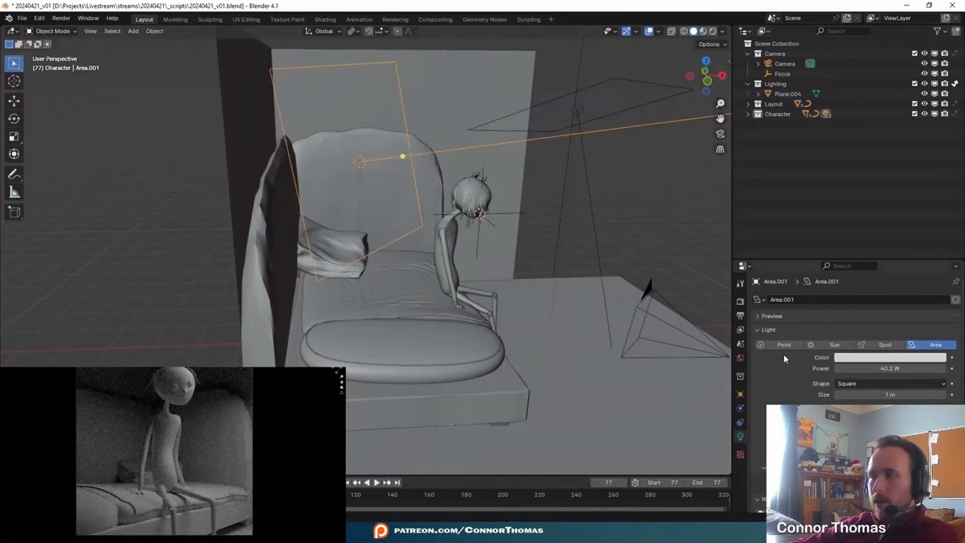
# Examine the shader nodes of the area light behind the character and consult the setup notes in the Blender 4.1 Manual.
pyautogui.scroll(-2, 854, 341)
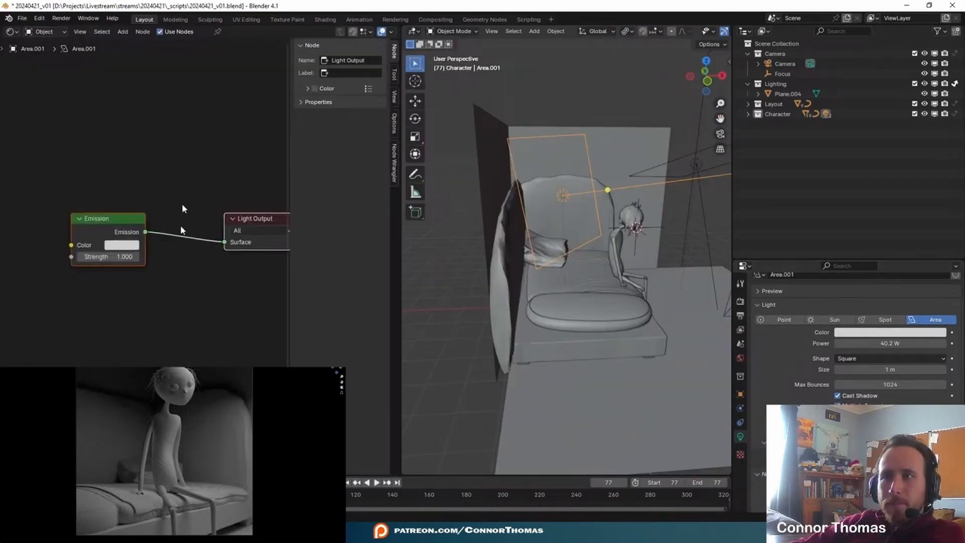
pyautogui.moveTo(187, 145); pyautogui.dragTo(161, 148, button='middle')
pyautogui.hotkey('alt', 'Tab')
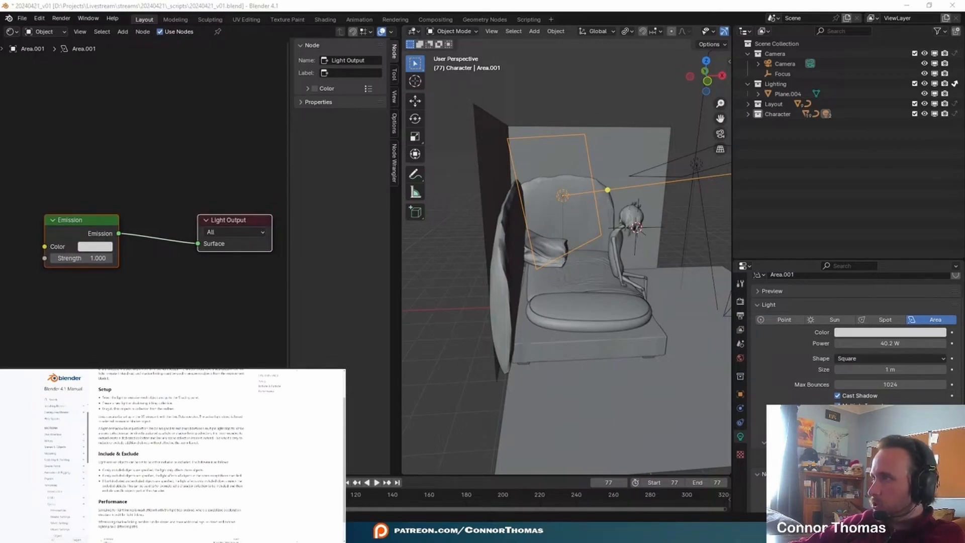
pyautogui.hotkey('alt', 'Tab')
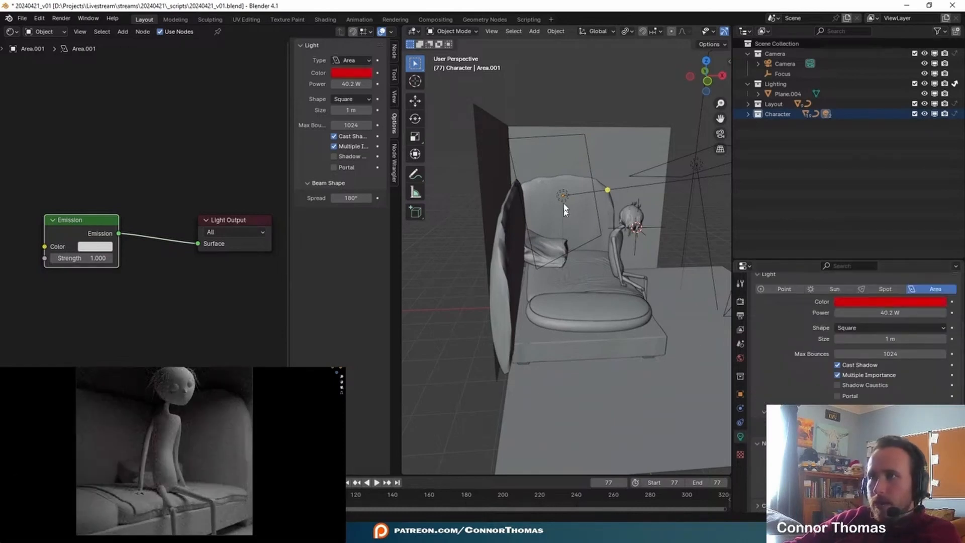
# Reposition and rotate the red area light behind the character, and set its colour back to white.
pyautogui.click(559, 198)
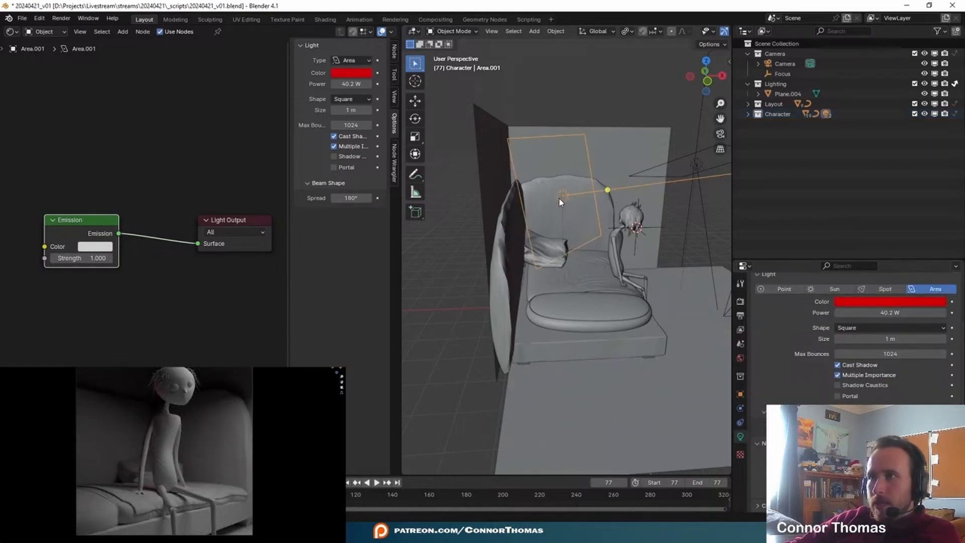
pyautogui.moveTo(559, 198); pyautogui.dragTo(623, 236, button='middle')
pyautogui.press('r')
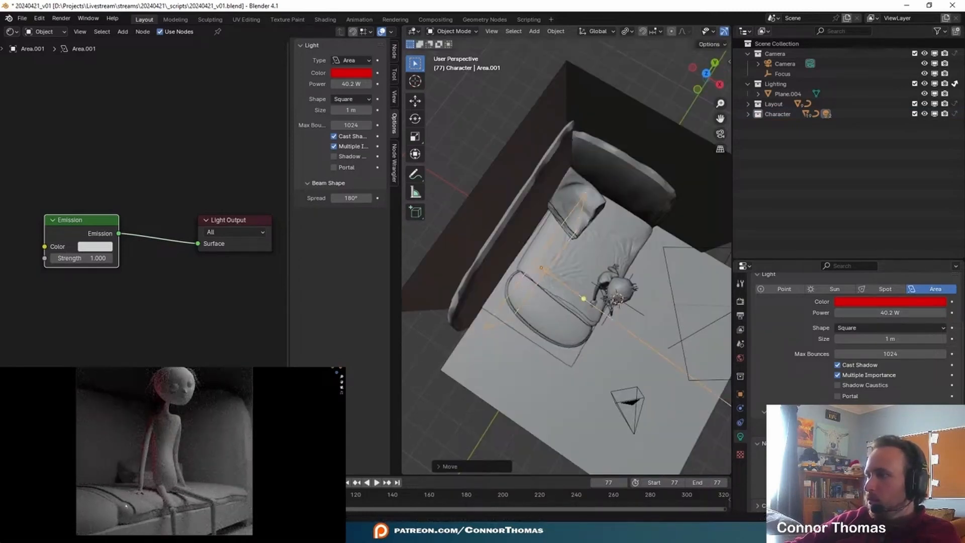
pyautogui.click(121, 498)
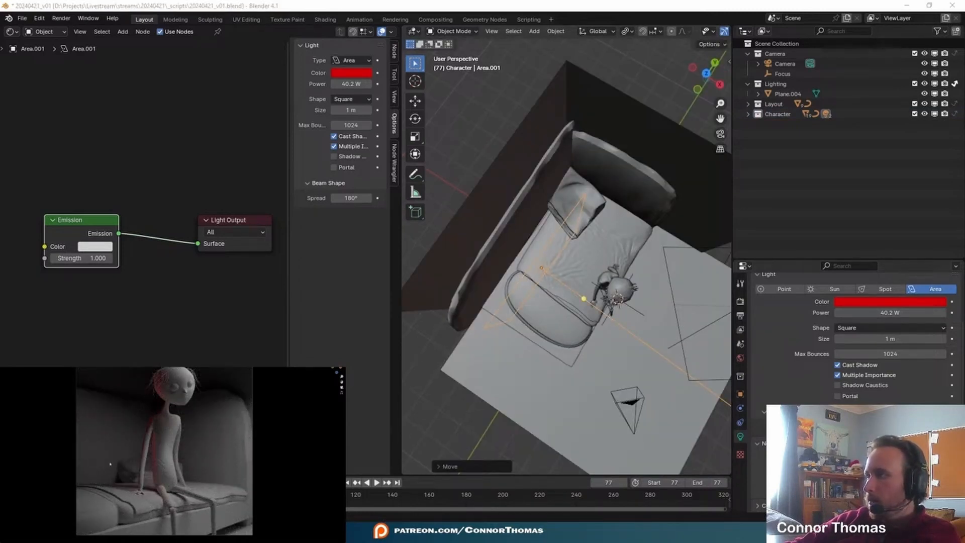
pyautogui.click(891, 304)
pyautogui.click(887, 198)
pyautogui.click(573, 4)
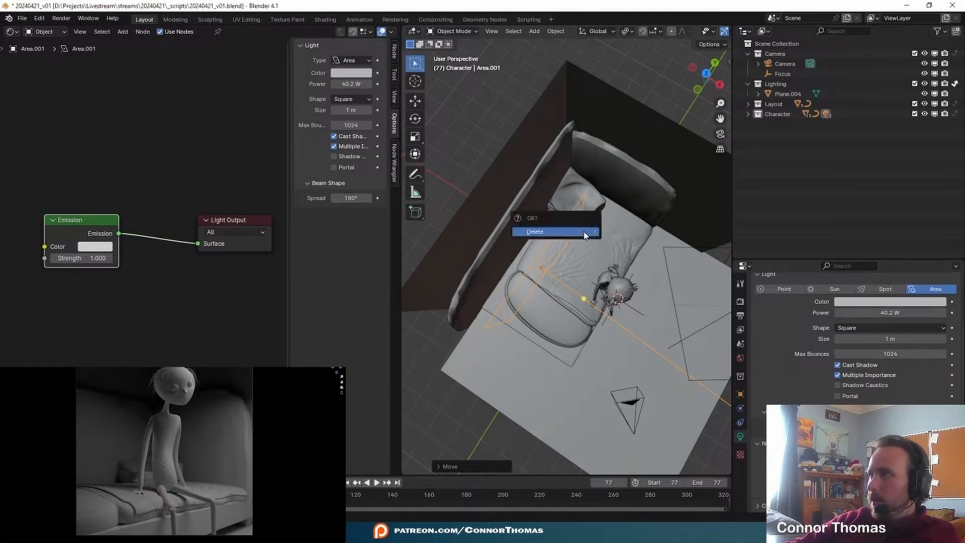
# Delete the area light behind the character to compare the camera preview, and undo the deletion.
pyautogui.click(584, 234)
pyautogui.hotkey('ctrl', 'z')
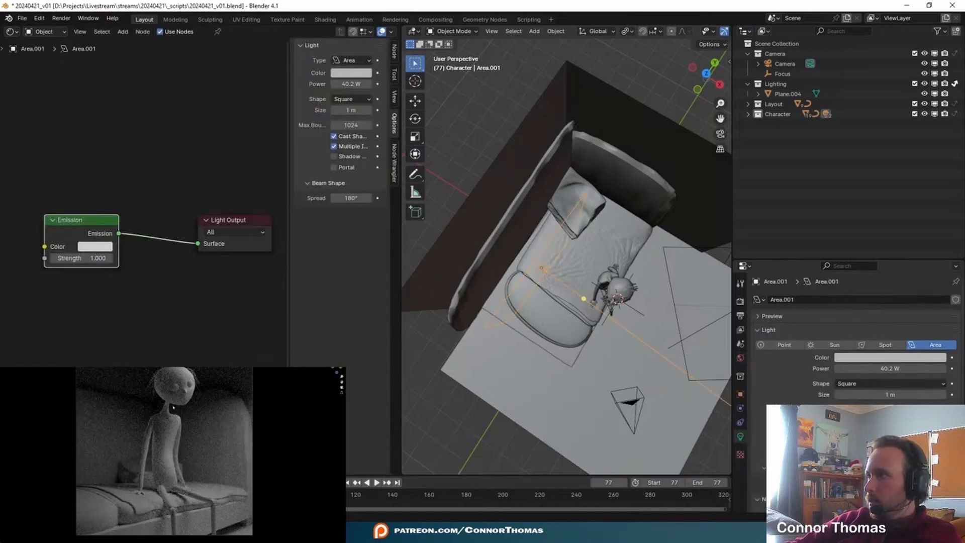
pyautogui.click(141, 428)
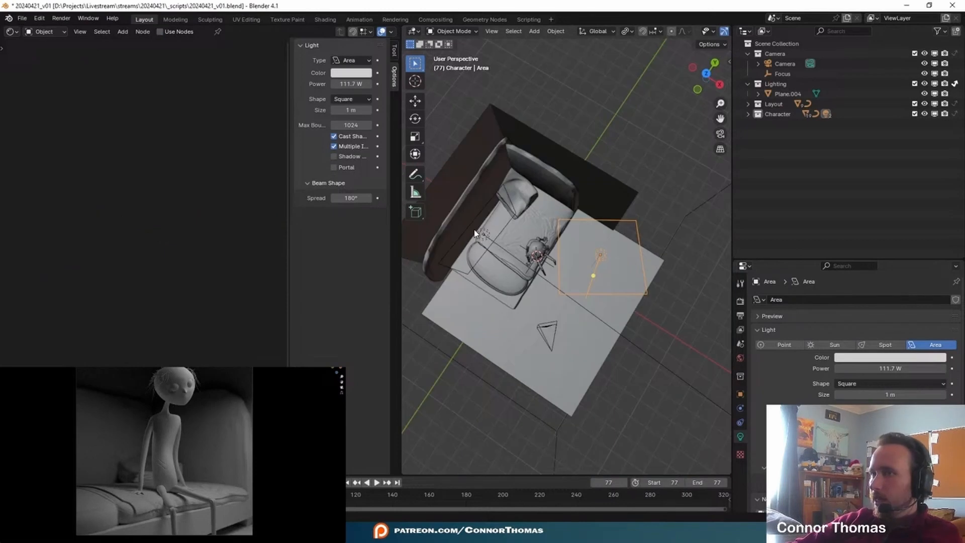
pyautogui.click(484, 240)
pyautogui.click(484, 240)
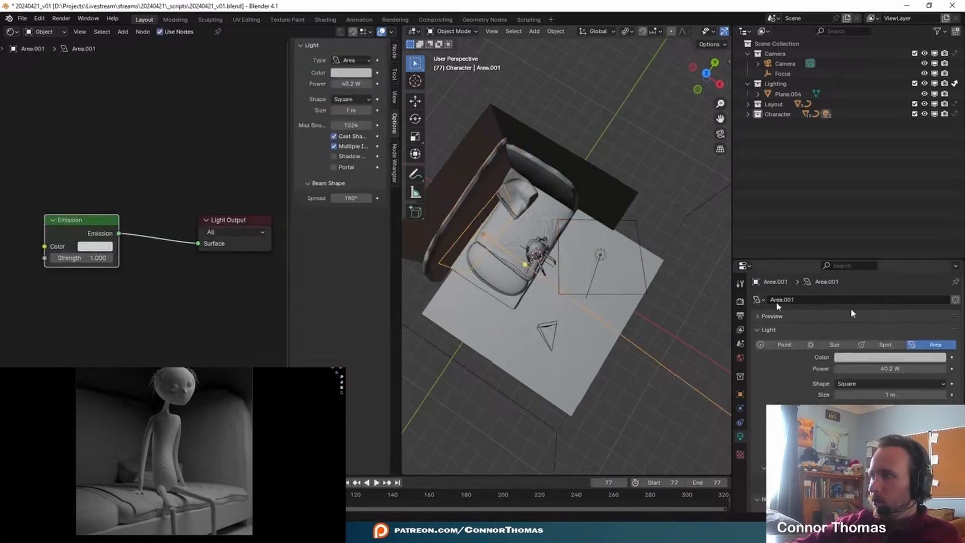
pyautogui.click(593, 257)
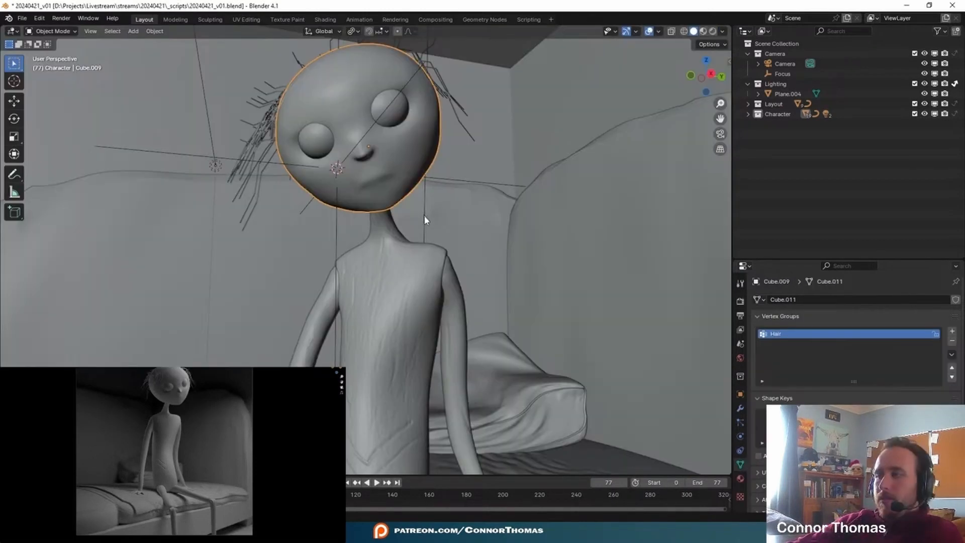
# Display the eyes' material nodes beside the viewport and UV unwrap the eye mesh.
pyautogui.moveTo(424, 215); pyautogui.dragTo(447, 201, button='middle')
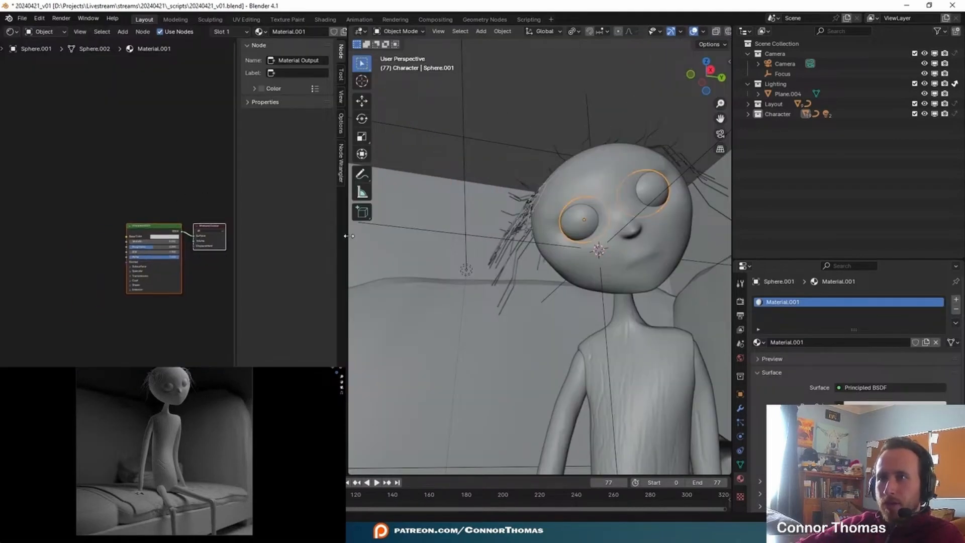
pyautogui.press('n')
pyautogui.scroll(3, 211, 218)
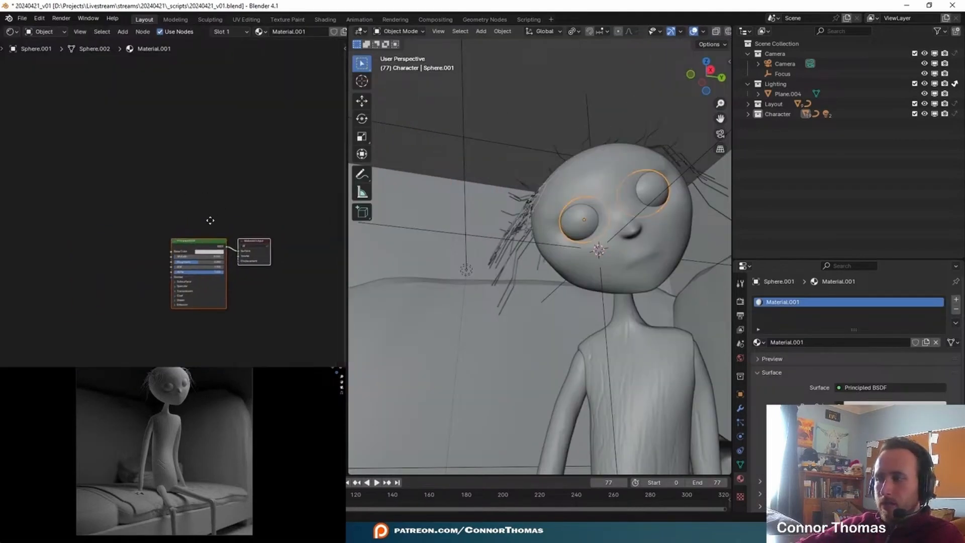
pyautogui.press('Tab')
pyautogui.press('u')
pyautogui.click(555, 305)
pyautogui.press('Tab')
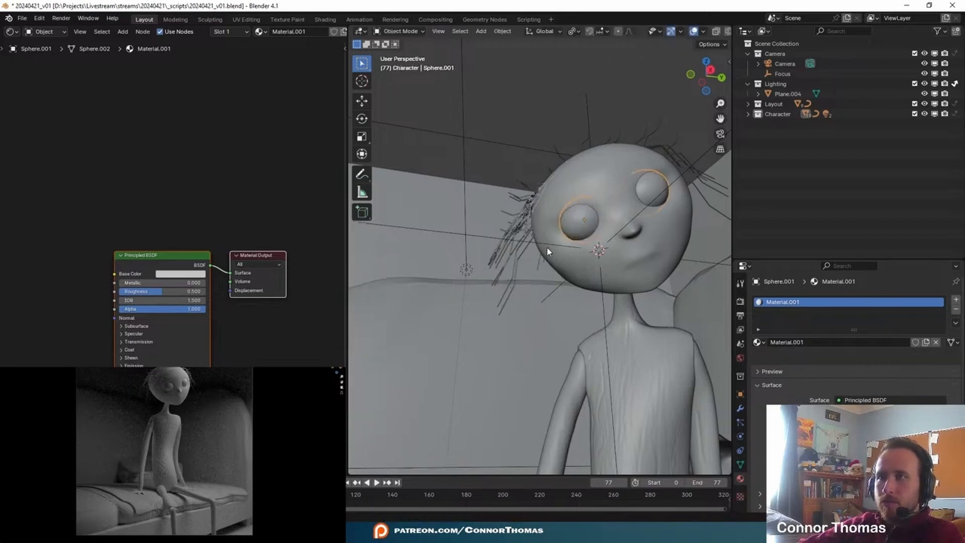
# Add an Image Texture node to the eyes' material.
pyautogui.hotkey('shift', 'a')
pyautogui.click(145, 162)
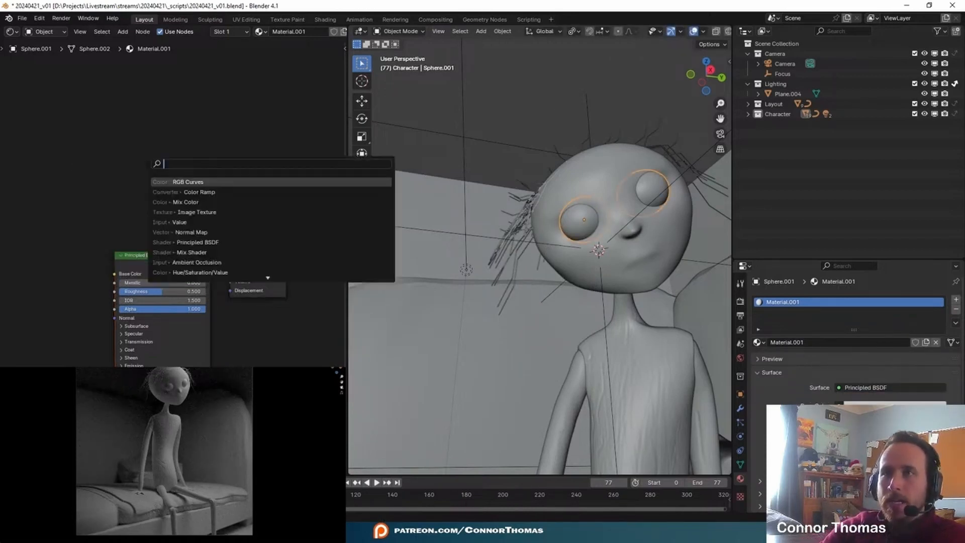
pyautogui.click(186, 212)
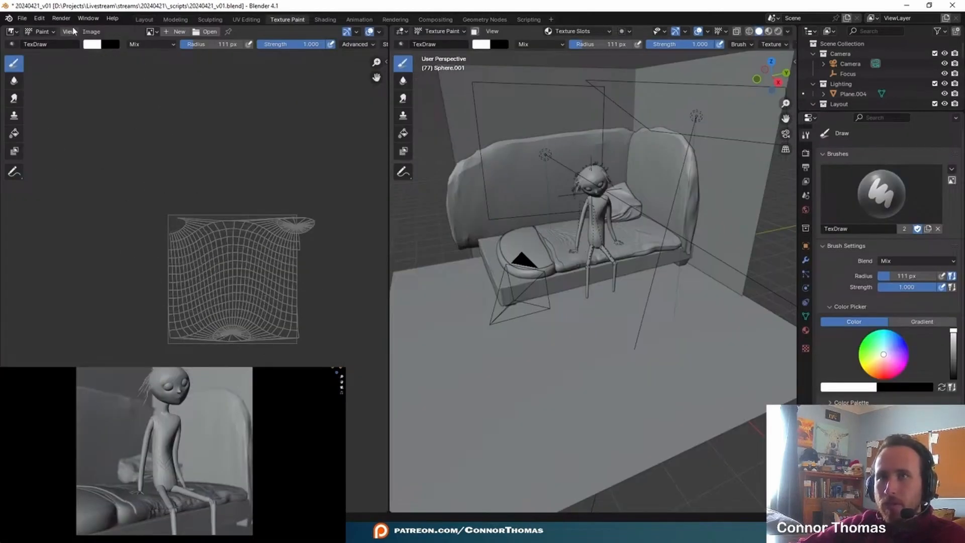
# Create a blank 1024 × 1024 px image named Untitled with a white fill for painting the eyes.
pyautogui.click(92, 31)
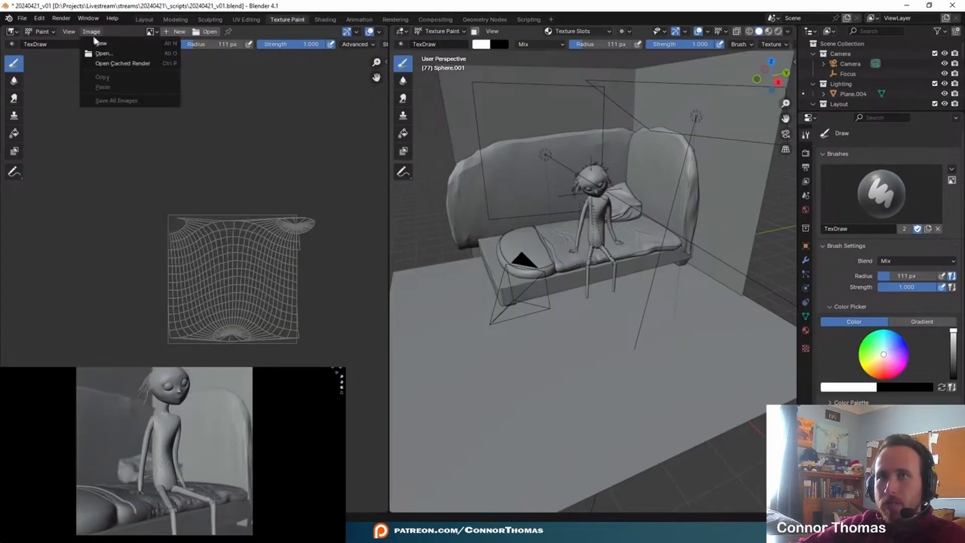
pyautogui.click(106, 44)
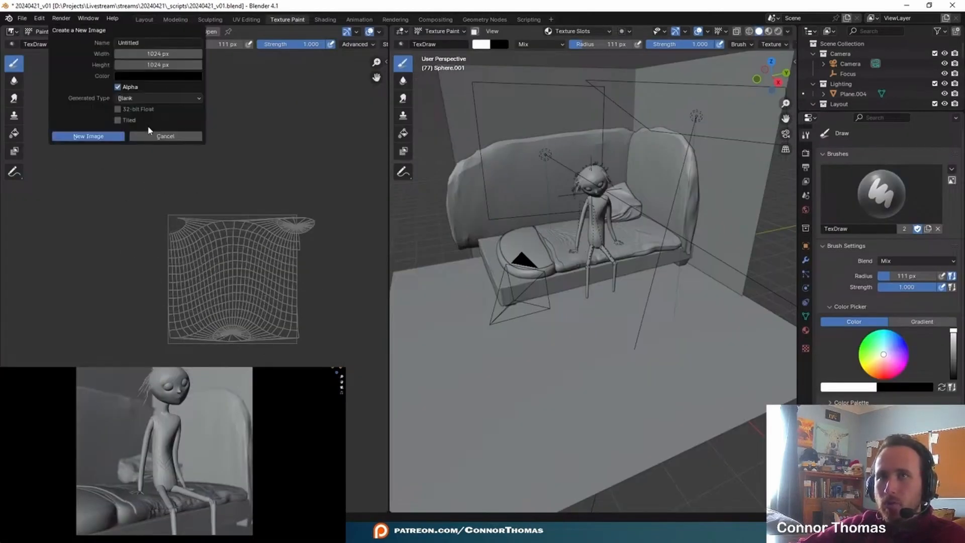
pyautogui.click(149, 76)
pyautogui.click(216, 105)
pyautogui.moveTo(216, 105); pyautogui.dragTo(216, 85)
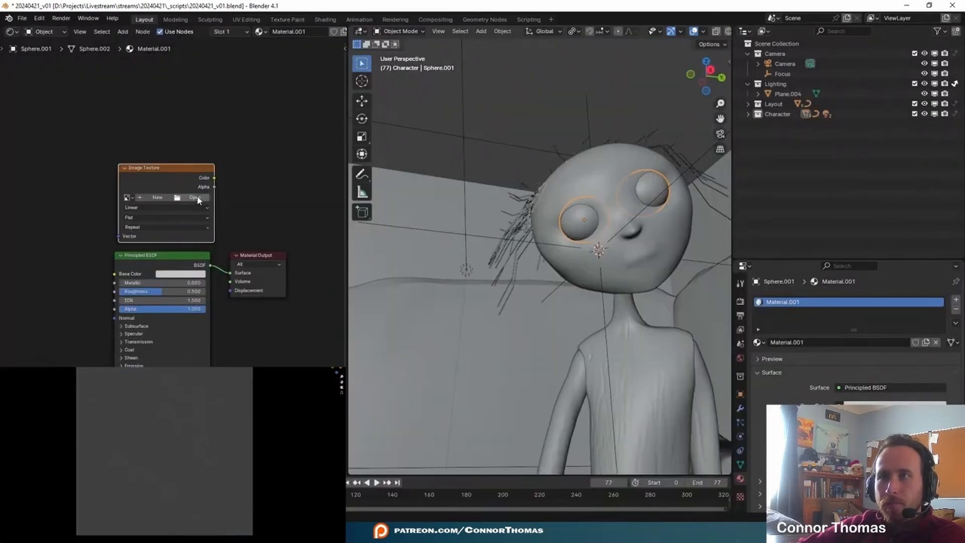
# Preview the Image Texture node on the eyes and assign the Untitled image to it.
pyautogui.scroll(1, 198, 197)
pyautogui.moveTo(185, 150); pyautogui.dragTo(124, 114)
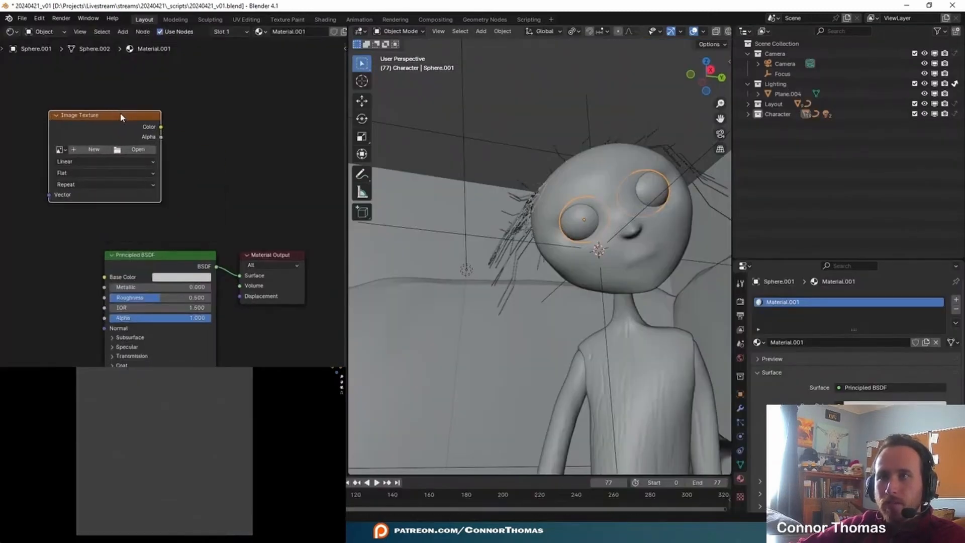
pyautogui.keyDown('ctrl'); pyautogui.keyDown('shift'); pyautogui.click(124, 114); pyautogui.keyUp('shift'); pyautogui.keyUp('ctrl')
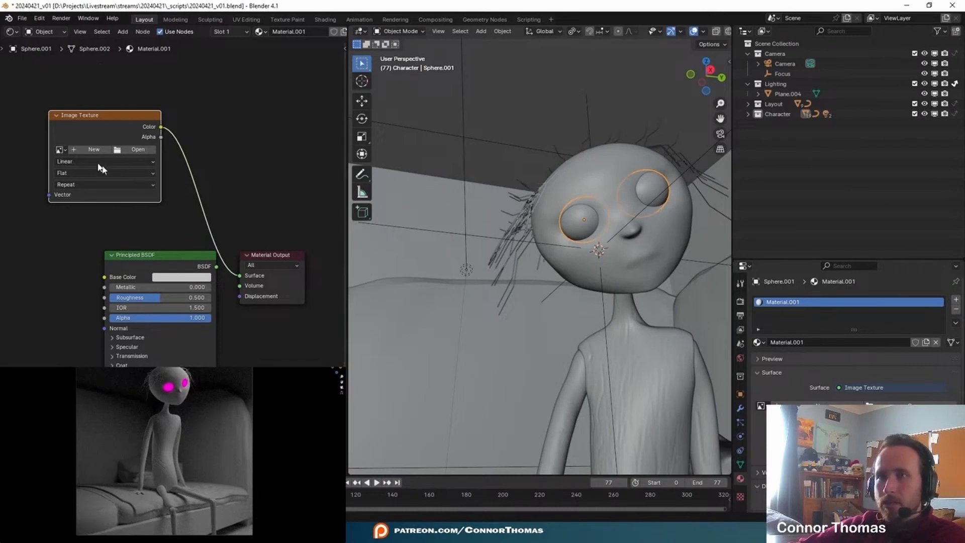
pyautogui.click(61, 149)
pyautogui.click(103, 206)
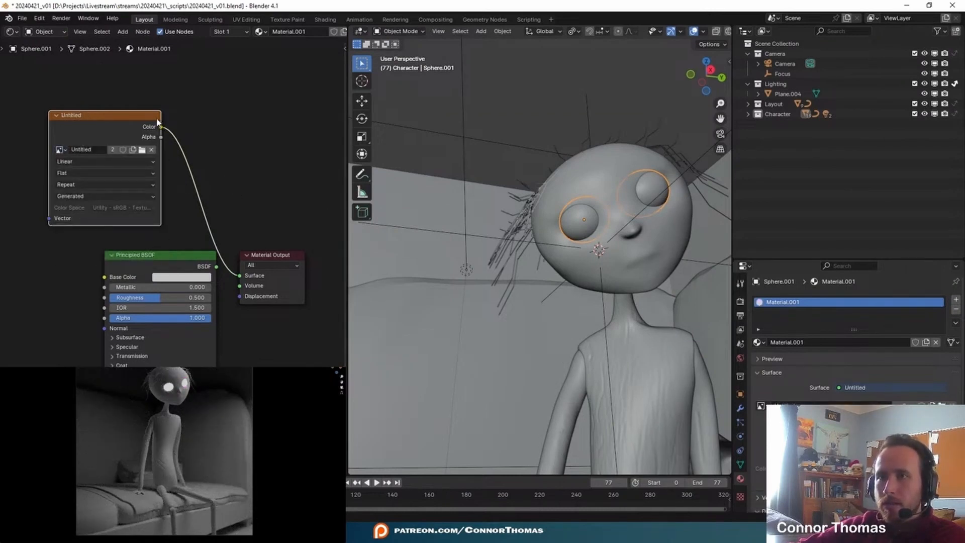
# Connect the image's Color to the Principled BSDF Base Color and the BSDF to the material output's Surface.
pyautogui.moveTo(161, 127); pyautogui.dragTo(104, 277)
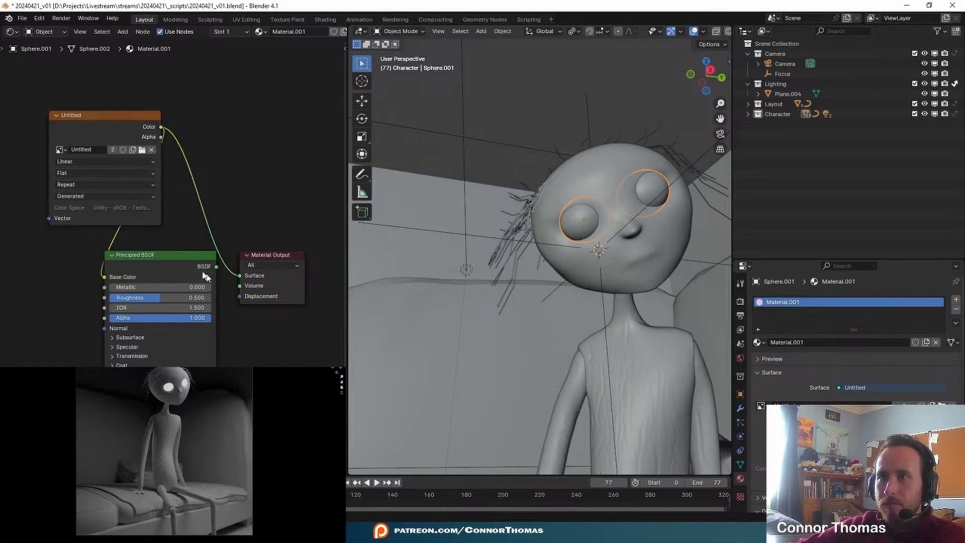
pyautogui.moveTo(216, 266); pyautogui.dragTo(240, 275)
pyautogui.moveTo(124, 119); pyautogui.dragTo(46, 185)
pyautogui.moveTo(195, 188); pyautogui.dragTo(276, 192, button='middle')
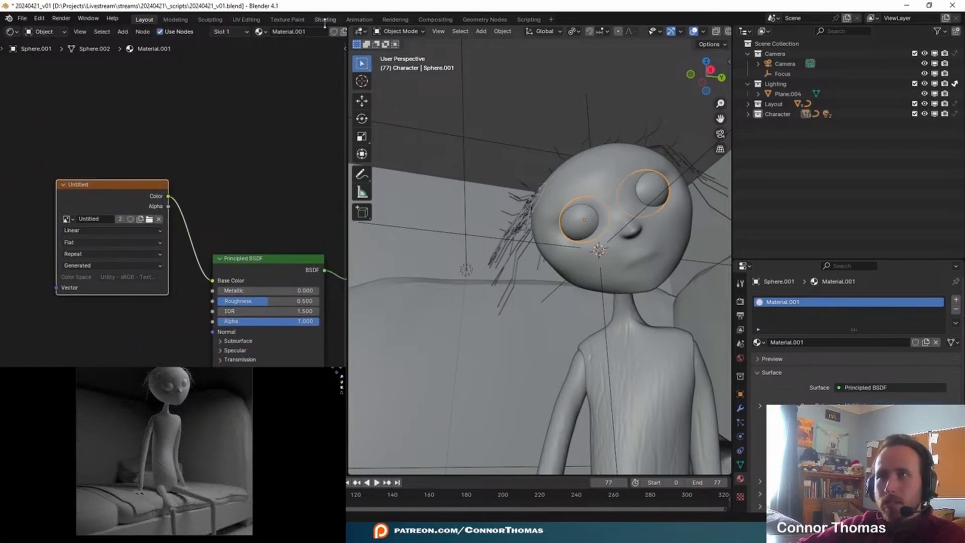
# Return to texture painting on the eyes and set the brush colour to black.
pyautogui.click(286, 20)
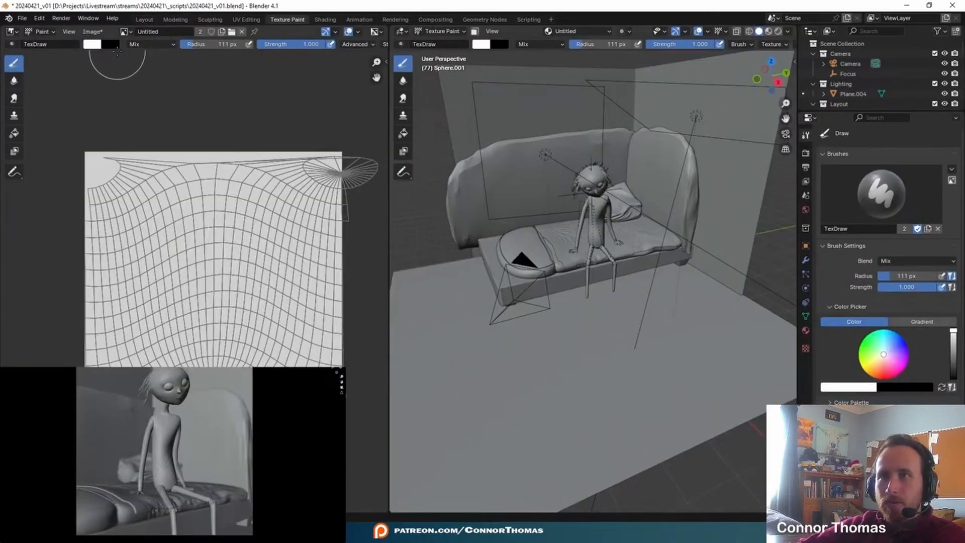
pyautogui.click(93, 46)
pyautogui.moveTo(186, 91); pyautogui.dragTo(185, 141)
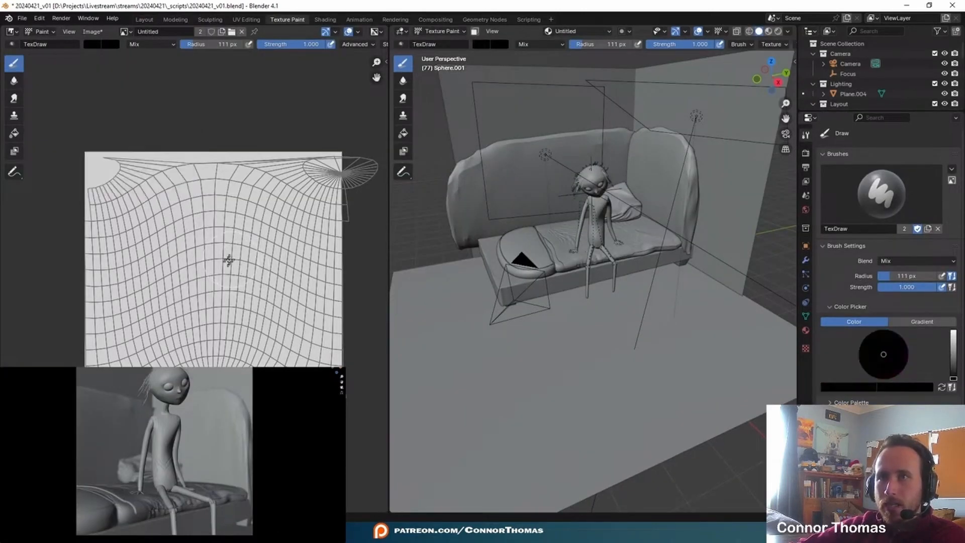
# Set the brush radius to 58 px and paint a round black pupil near the centre of the eye.
pyautogui.press('KP_Decimal')
pyautogui.moveTo(523, 292); pyautogui.dragTo(527, 231, button='middle')
pyautogui.scroll(-5, 563, 286)
pyautogui.scroll(3, 563, 286)
pyautogui.scroll(4, 562, 286)
pyautogui.scroll(5, 663, 250)
pyautogui.moveTo(539, 297)
pyautogui.keyDown('shift'); pyautogui.mouseDown(button='middle')
pyautogui.moveTo(666, 253)
pyautogui.moveTo(668, 241)
pyautogui.moveTo(655, 256)
pyautogui.moveTo(608, 263)
pyautogui.mouseUp(button='middle'); pyautogui.keyUp('shift')
pyautogui.press('f')
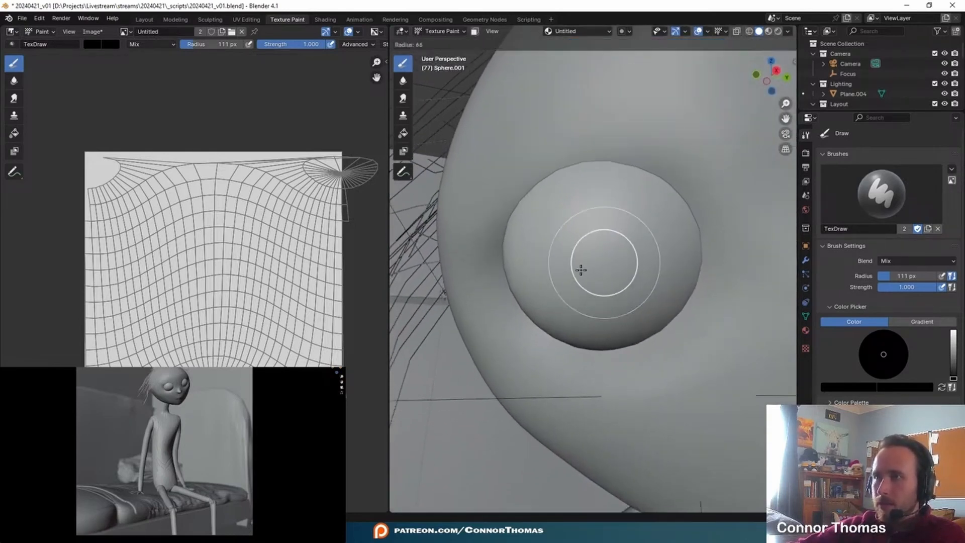
pyautogui.click(561, 277)
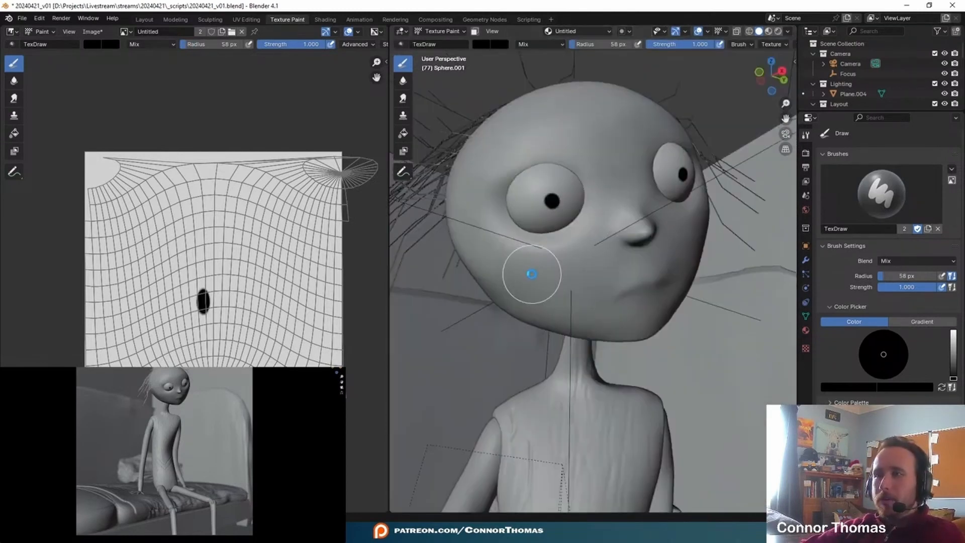
# Save the Blender file.
pyautogui.hotkey('ctrl', 's')
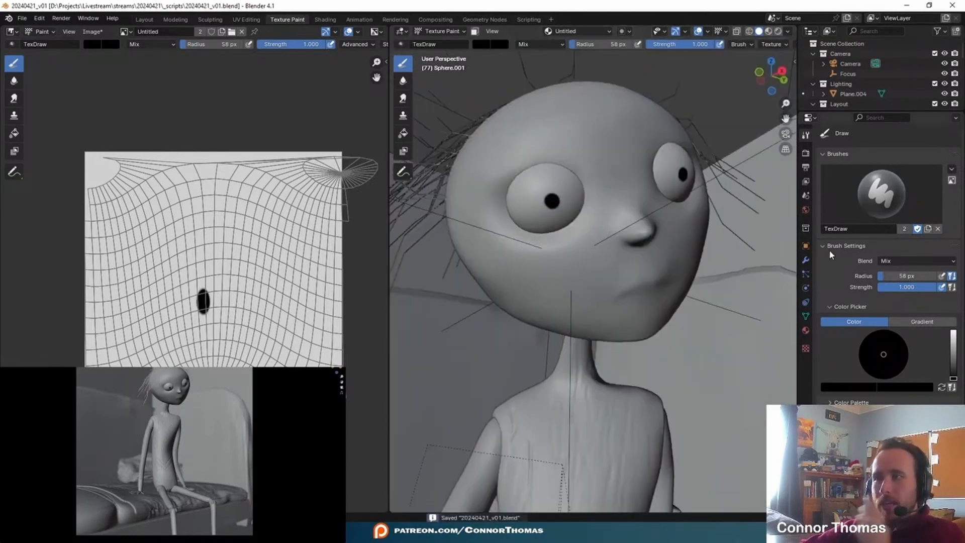
pyautogui.scroll(-1, 860, 400)
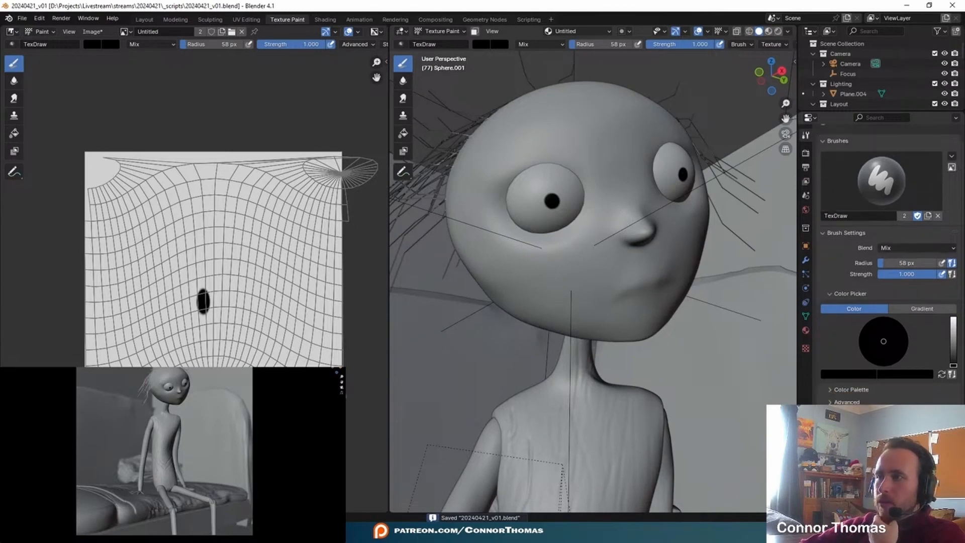
pyautogui.scroll(1, 854, 258)
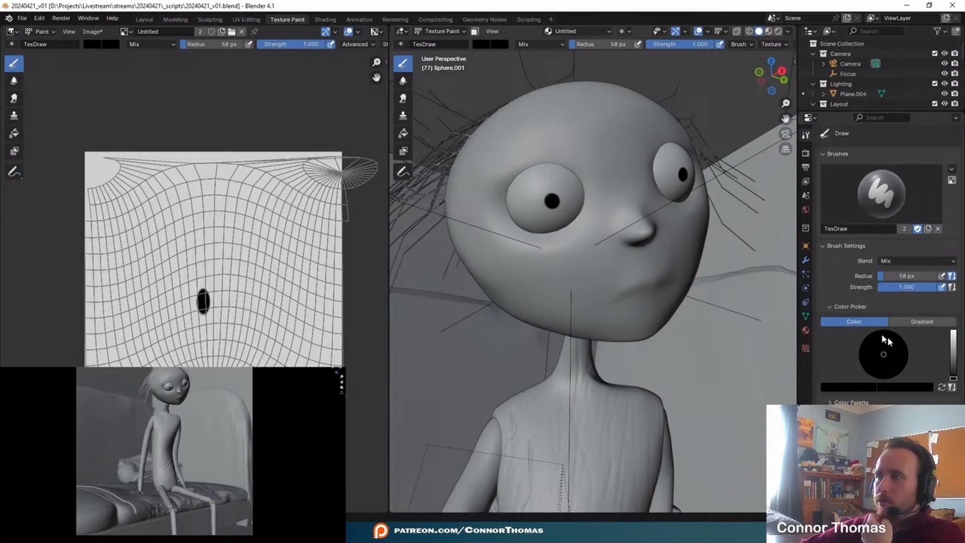
# Add a new texture to the draw brush's texture mask.
pyautogui.scroll(-1, 870, 371)
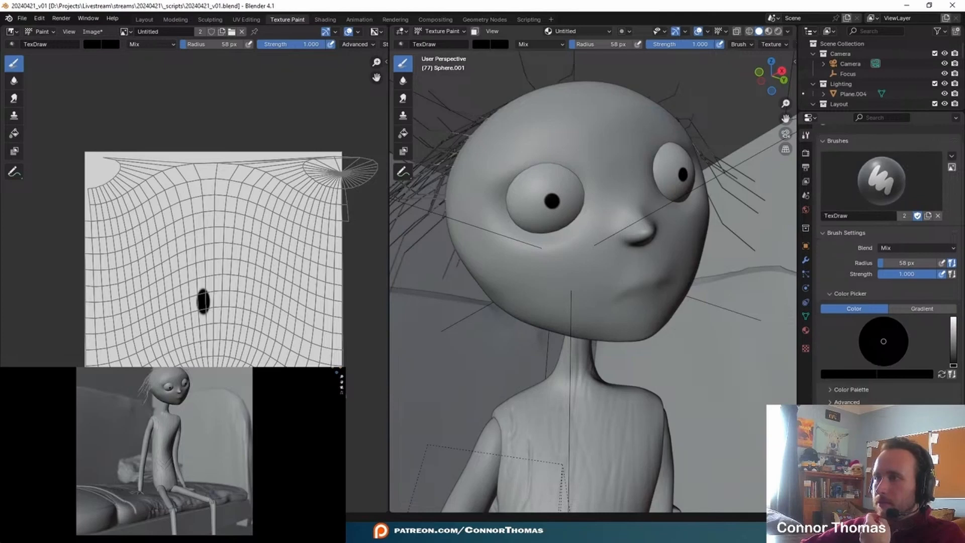
pyautogui.scroll(-11, 899, 347)
pyautogui.click(909, 334)
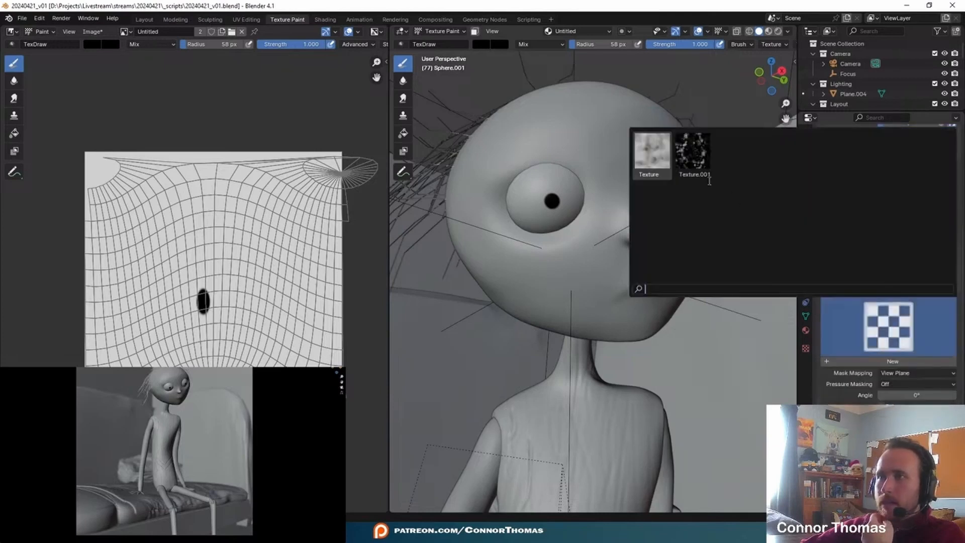
pyautogui.click(895, 361)
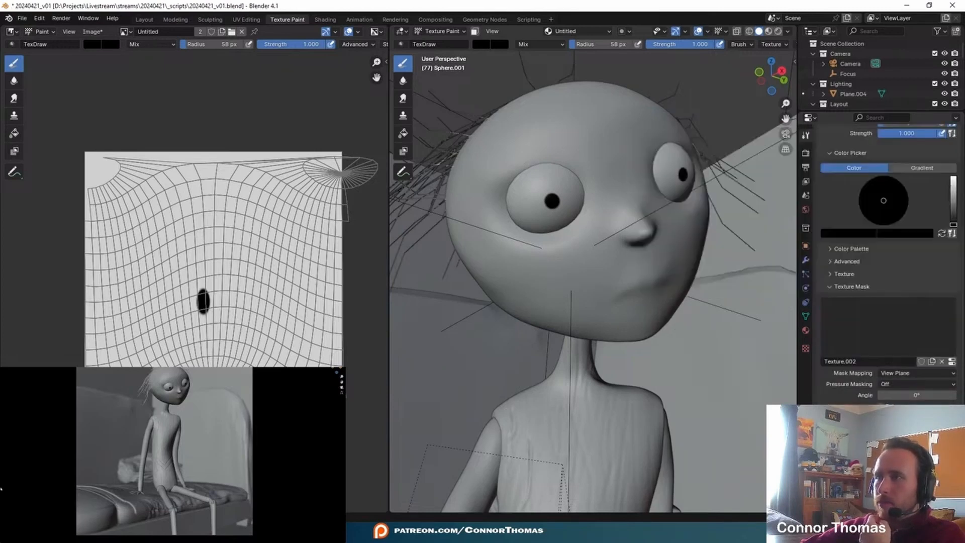
# Create a new brush texture and load scratches_07.png into it from the SurfaceImperfections1 bookmark's 1K folder.
pyautogui.click(809, 349)
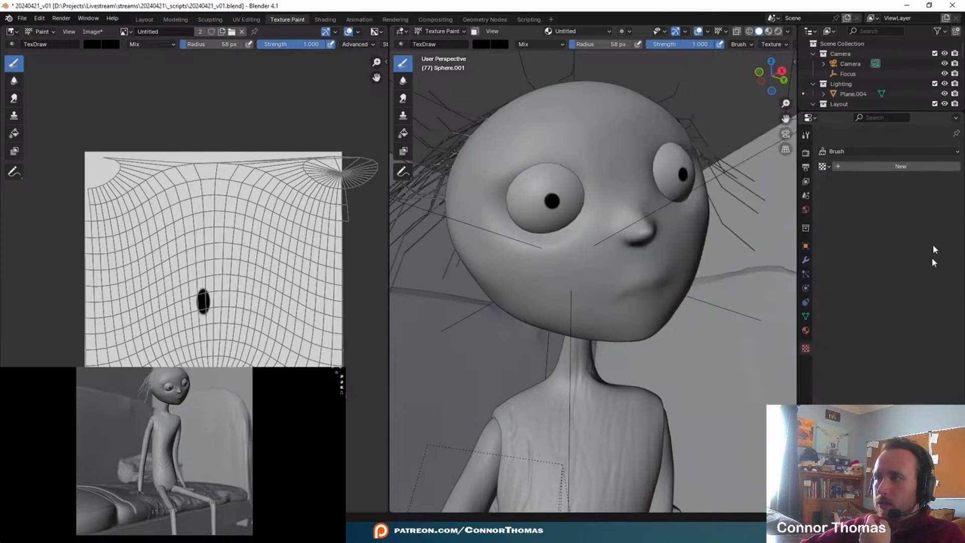
pyautogui.click(872, 167)
pyautogui.click(931, 328)
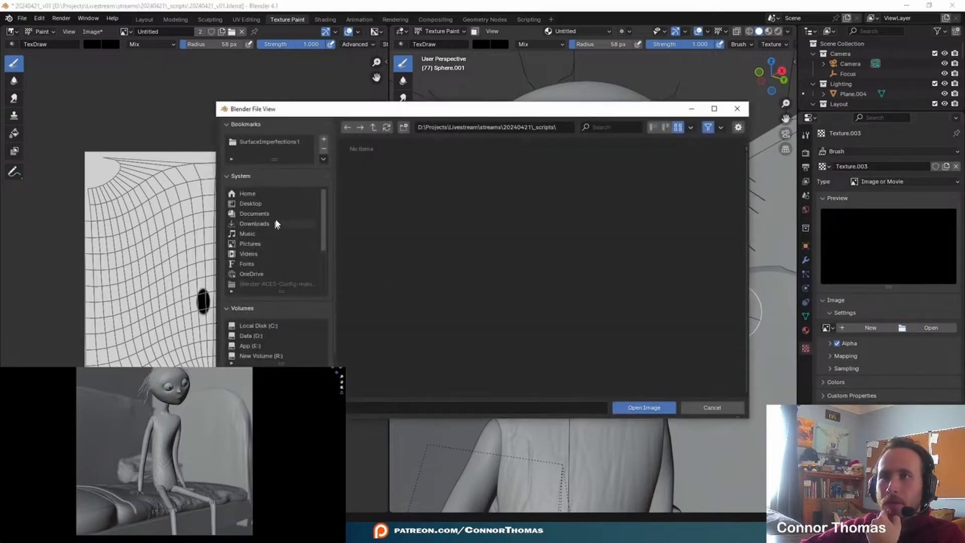
pyautogui.click(264, 143)
pyautogui.doubleClick(610, 168)
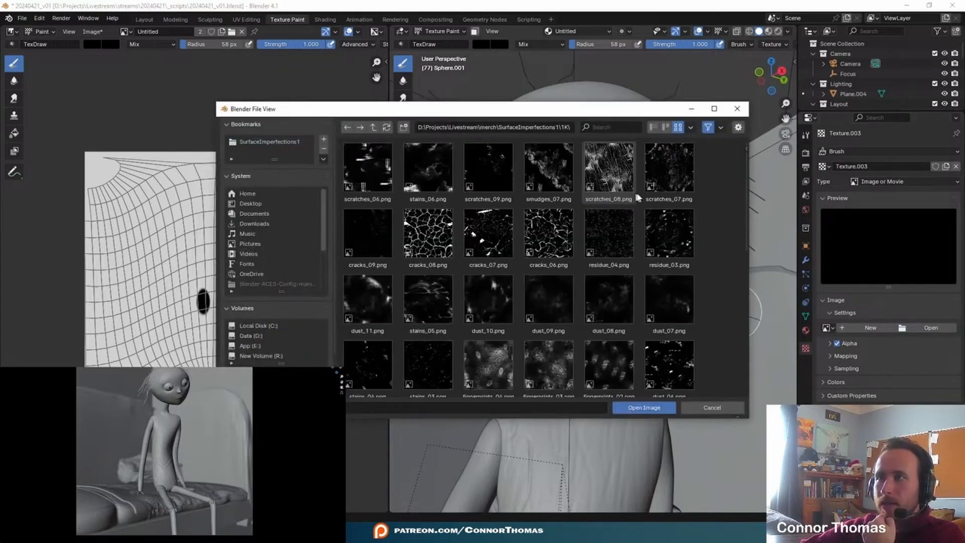
pyautogui.doubleClick(672, 171)
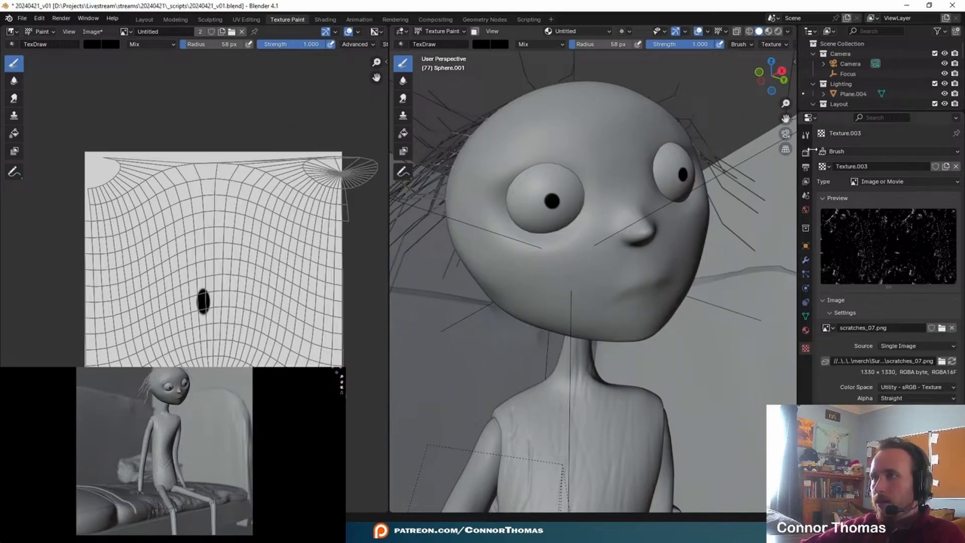
# Assign the scratches texture, Texture.003, as the draw brush's texture mask.
pyautogui.click(805, 136)
pyautogui.scroll(-5, 884, 226)
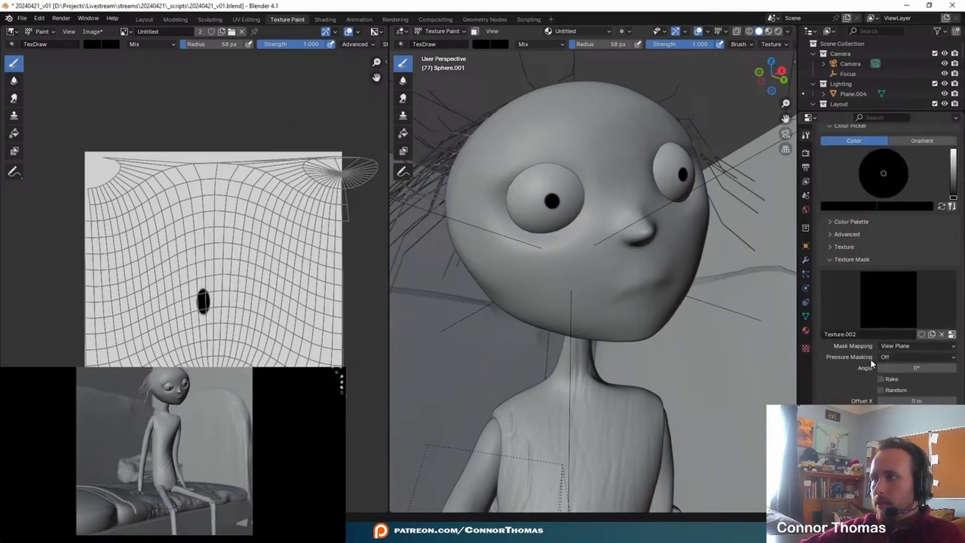
pyautogui.click(899, 307)
pyautogui.click(772, 350)
pyautogui.scroll(-2, 915, 346)
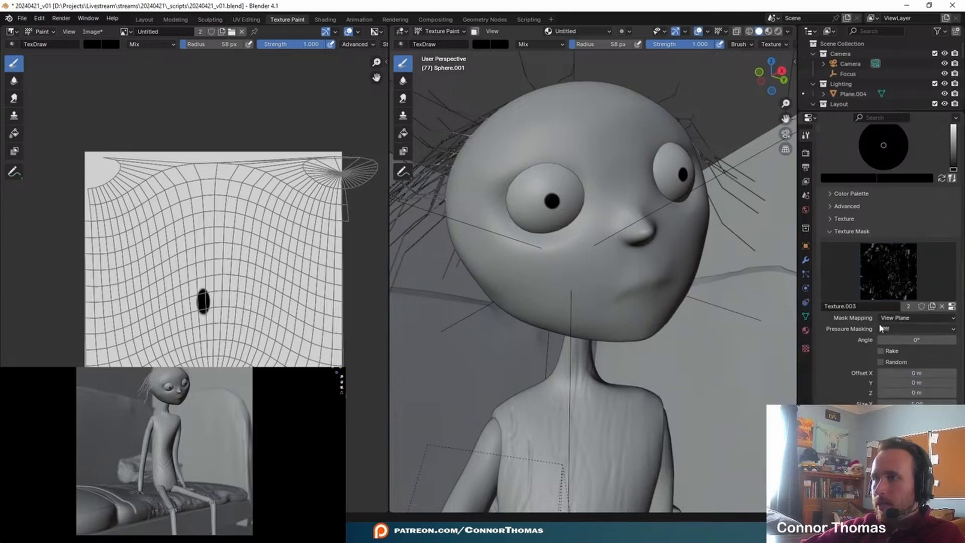
# Set the brush colour to dark grey and the radius to 85 px, and try a masked stroke on the eye.
pyautogui.scroll(8, 890, 236)
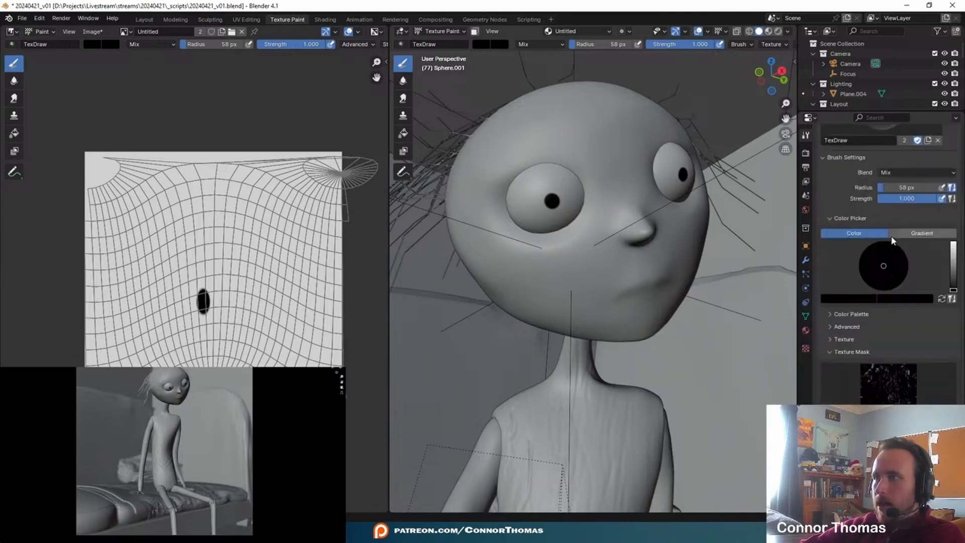
pyautogui.click(953, 297)
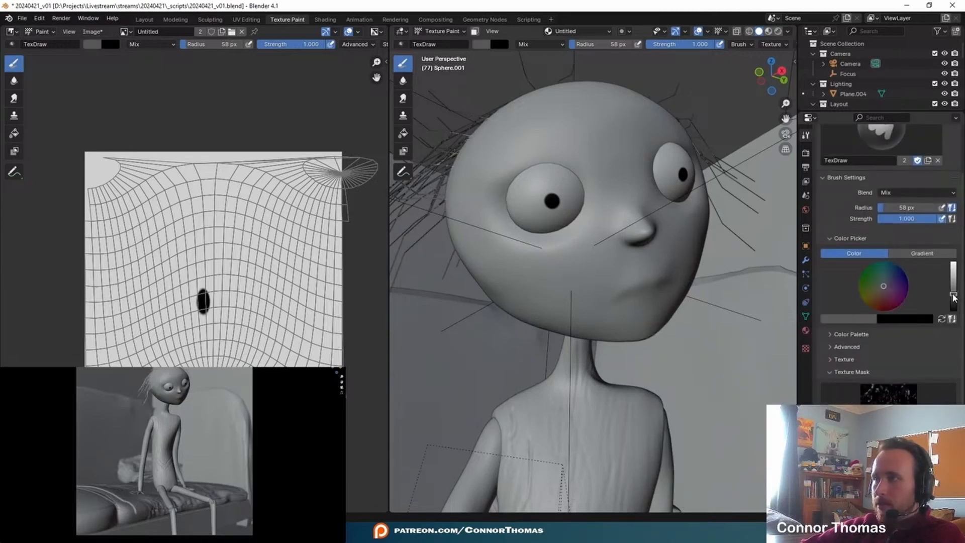
pyautogui.moveTo(568, 233)
pyautogui.mouseDown(button='middle')
pyautogui.moveTo(610, 221)
pyautogui.moveTo(598, 247)
pyautogui.moveTo(564, 242)
pyautogui.mouseUp(button='middle')
pyautogui.scroll(4, 585, 244)
pyautogui.press('f')
pyautogui.click(552, 242)
pyautogui.moveTo(511, 248); pyautogui.dragTo(508, 193)
pyautogui.hotkey('ctrl', 'z')
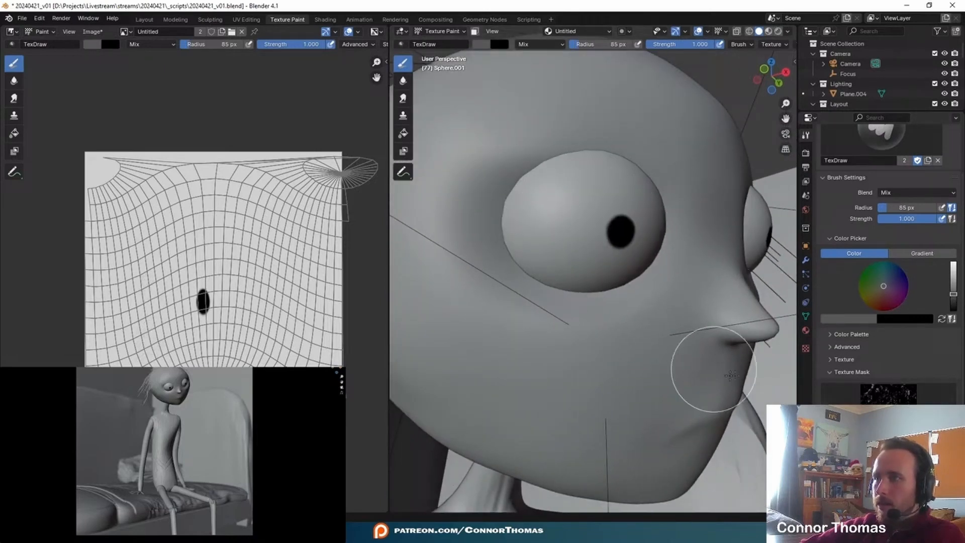
# Enable Rake and Random for the texture mask's angle, trying a light-coloured stroke on the eye in between.
pyautogui.scroll(-5, 861, 375)
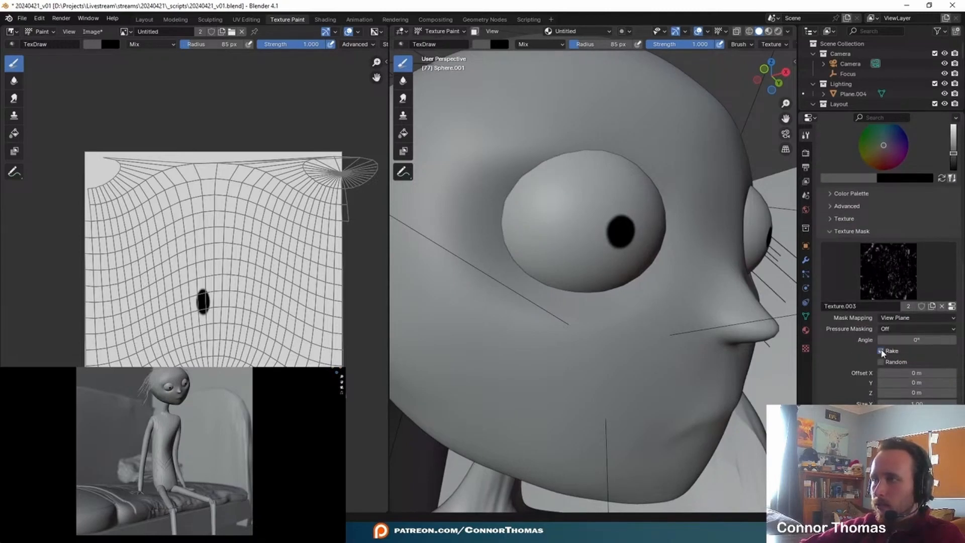
pyautogui.moveTo(505, 219)
pyautogui.mouseDown(button='middle')
pyautogui.moveTo(518, 198)
pyautogui.moveTo(506, 201)
pyautogui.mouseUp(button='middle')
pyautogui.moveTo(576, 264); pyautogui.dragTo(512, 237)
pyautogui.hotkey('ctrl', 'z')
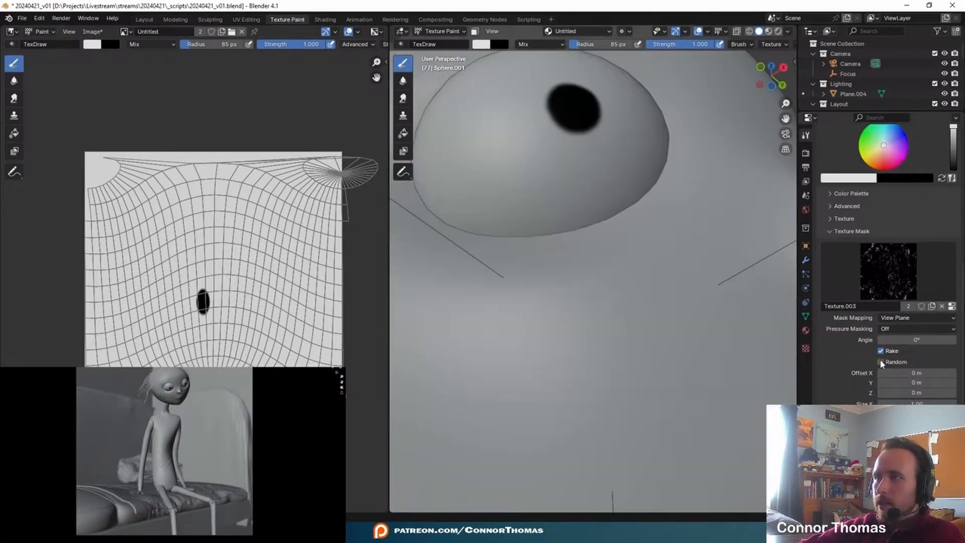
pyautogui.click(881, 361)
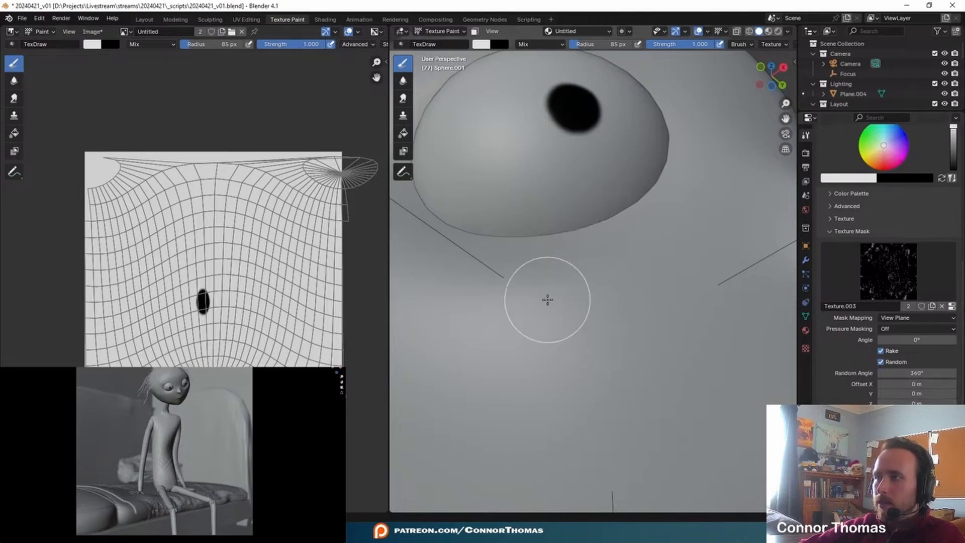
# Remove the scratches image from the brush's main texture, leaving it only as mask, and try a gradient stroke across the eye and pupil.
pyautogui.moveTo(548, 300); pyautogui.dragTo(653, 317, button='middle')
pyautogui.moveTo(651, 310)
pyautogui.mouseDown()
pyautogui.moveTo(593, 286)
pyautogui.moveTo(493, 216)
pyautogui.moveTo(508, 141)
pyautogui.mouseUp()
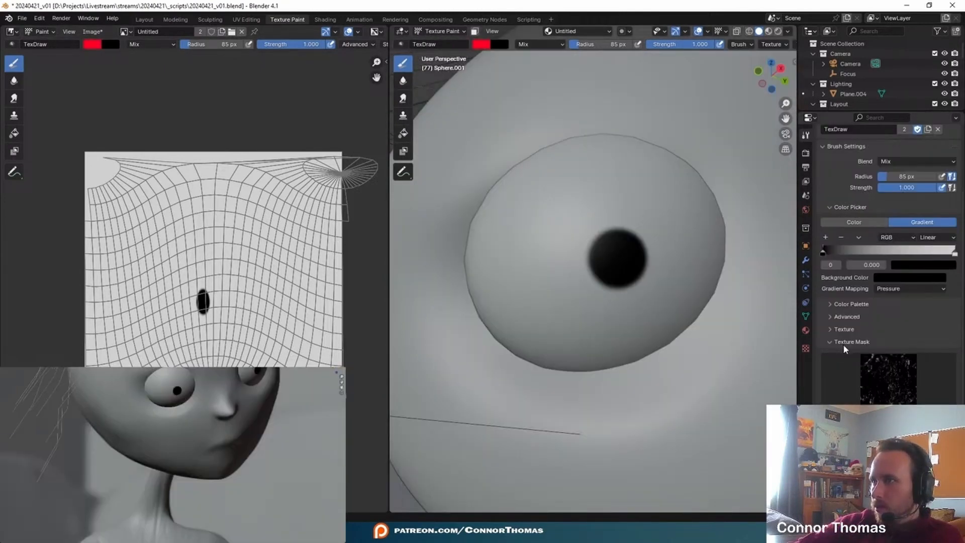
pyautogui.scroll(-3, 845, 347)
pyautogui.click(832, 270)
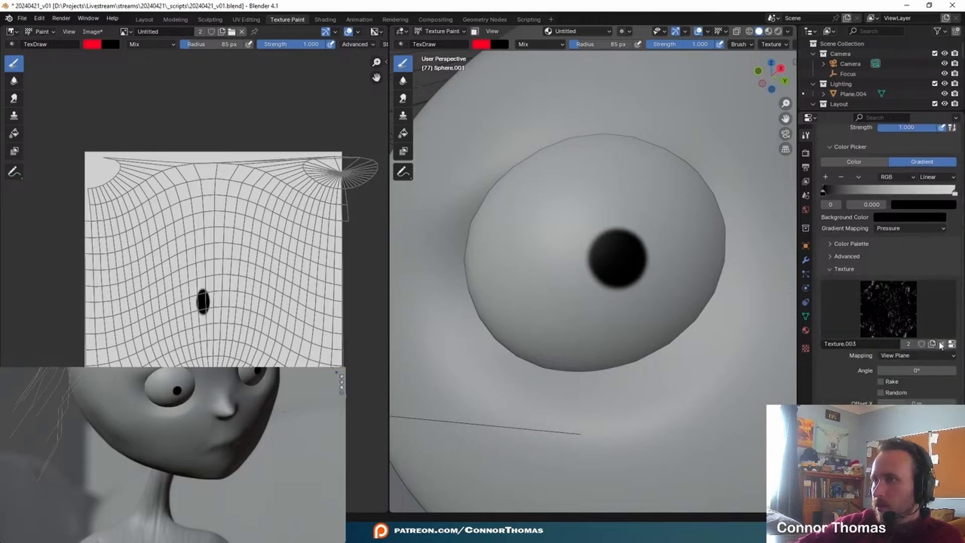
pyautogui.click(940, 344)
pyautogui.click(845, 269)
pyautogui.moveTo(480, 245)
pyautogui.mouseDown()
pyautogui.moveTo(491, 252)
pyautogui.moveTo(597, 157)
pyautogui.moveTo(589, 299)
pyautogui.moveTo(624, 262)
pyautogui.mouseUp()
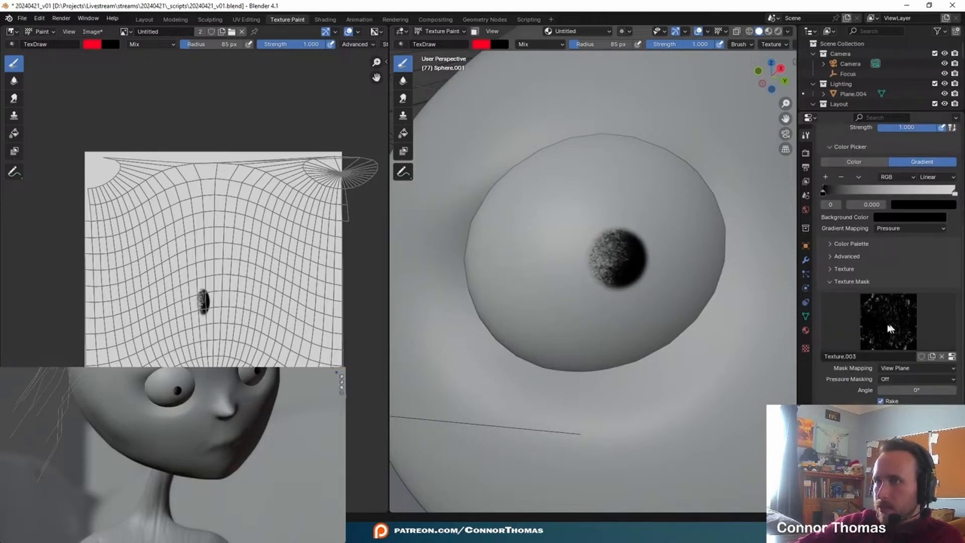
pyautogui.hotkey('ctrl', 'z')
# Switch the brush back from gradient to solid colour and try a red scratched stroke along the eye's outer edge.
pyautogui.scroll(5, 894, 248)
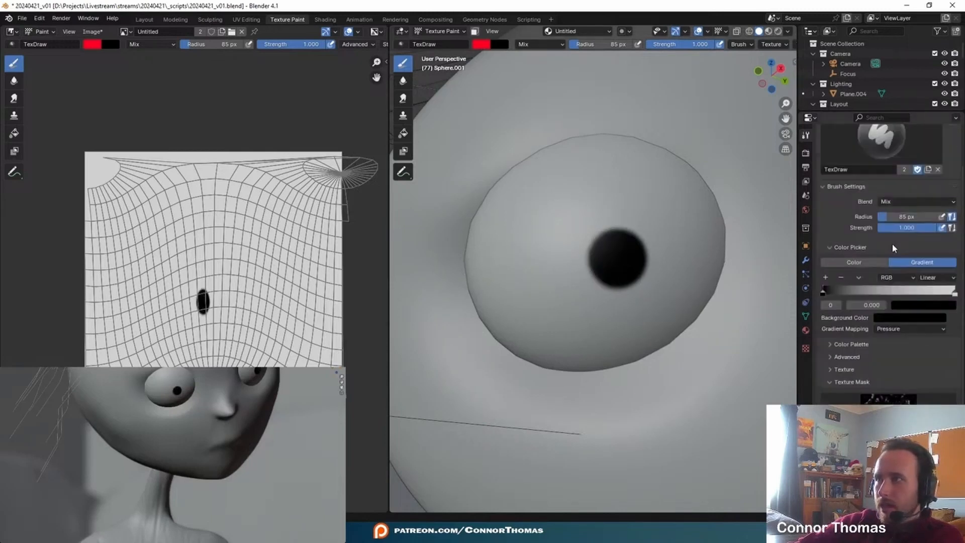
pyautogui.click(857, 264)
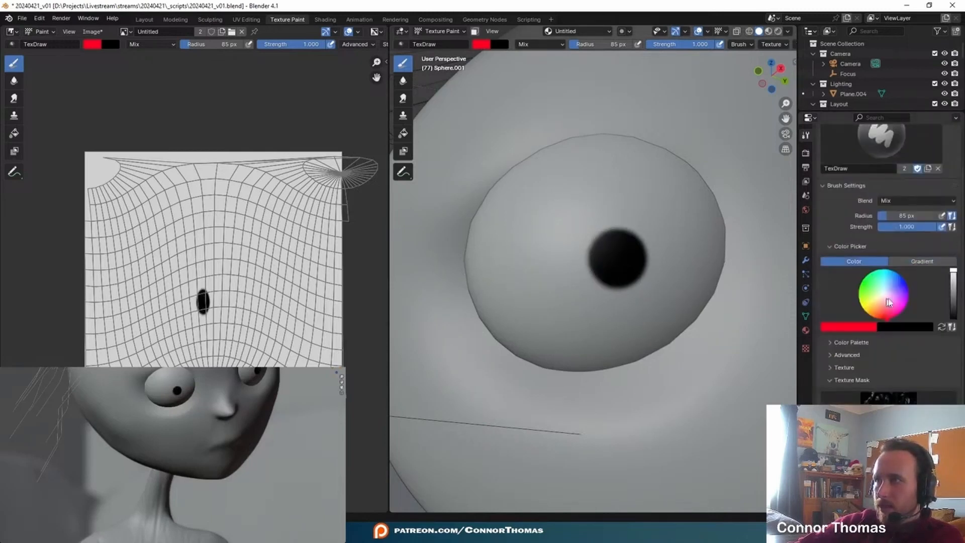
pyautogui.moveTo(503, 242)
pyautogui.mouseDown()
pyautogui.moveTo(479, 308)
pyautogui.moveTo(570, 146)
pyautogui.mouseUp()
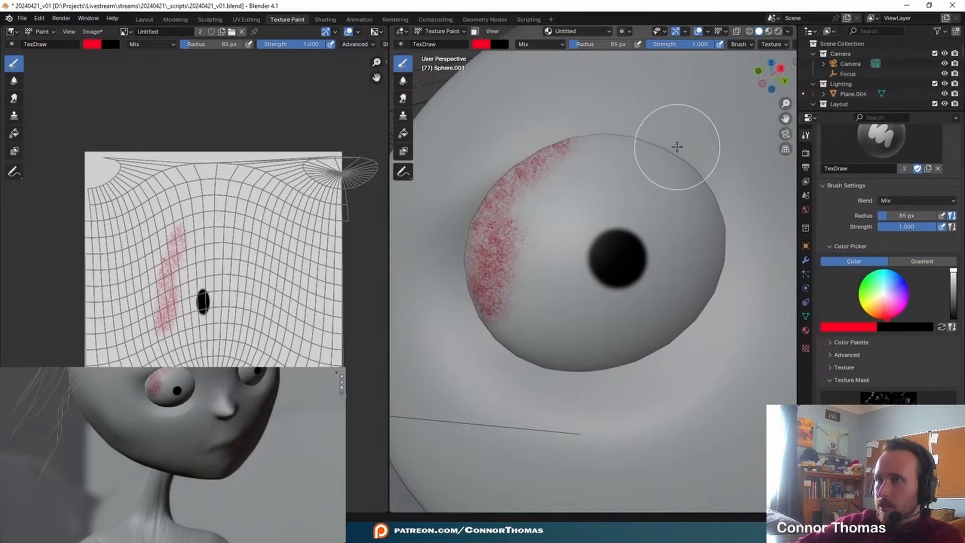
pyautogui.hotkey('ctrl', 'z')
# Set the brush colour to light grey and paint subtle scratch texture around the rim of the eye.
pyautogui.moveTo(954, 295); pyautogui.dragTo(954, 279)
pyautogui.moveTo(453, 228); pyautogui.dragTo(462, 336)
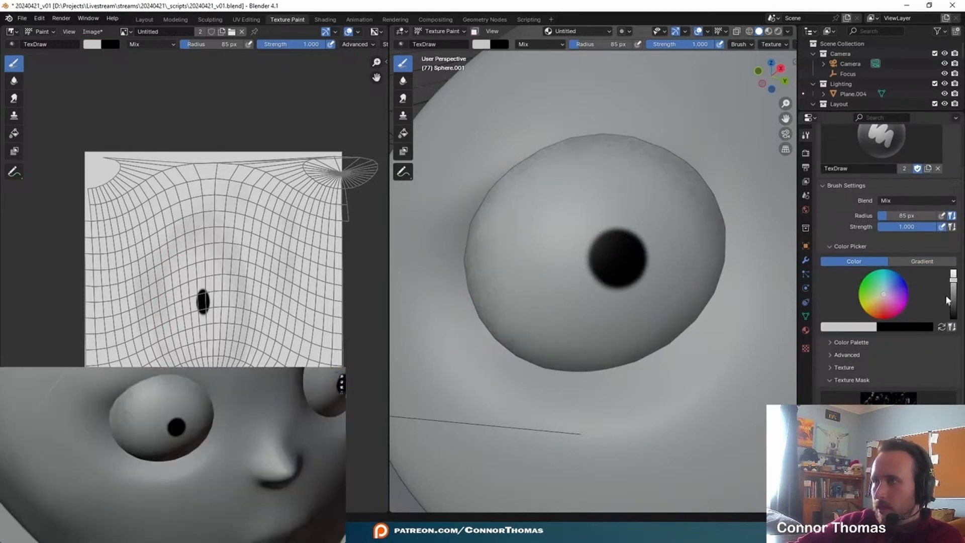
pyautogui.moveTo(953, 276); pyautogui.dragTo(952, 252)
# Set the brush radius to 286 px, paint the scratch texture broadly over the eyes, and compare them with the reference image.
pyautogui.scroll(5, 580, 279)
pyautogui.keyDown('shift'); pyautogui.moveTo(580, 278); pyautogui.dragTo(554, 287, button='middle'); pyautogui.keyUp('shift')
pyautogui.press('f')
pyautogui.click(557, 275)
pyautogui.moveTo(554, 280); pyautogui.dragTo(547, 299)
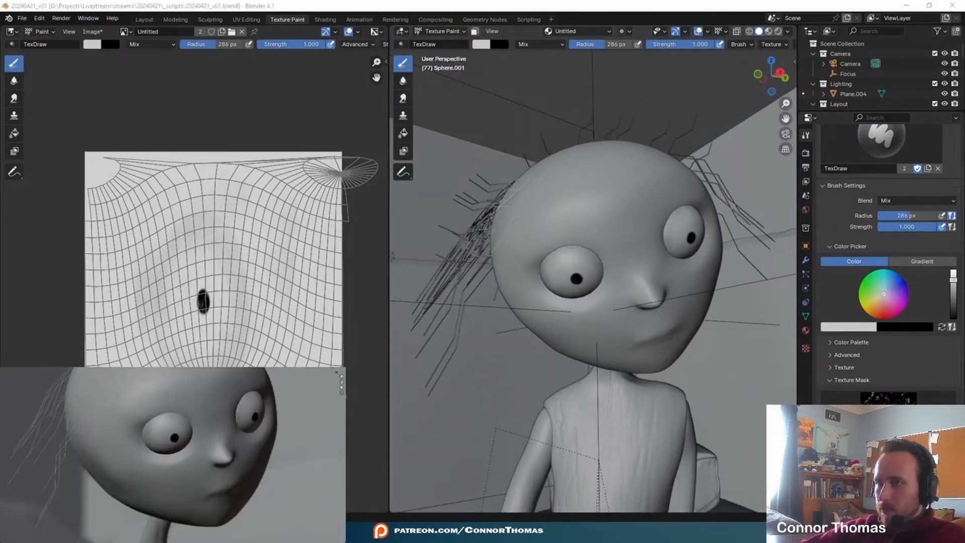
pyautogui.hotkey('alt', 'Tab')
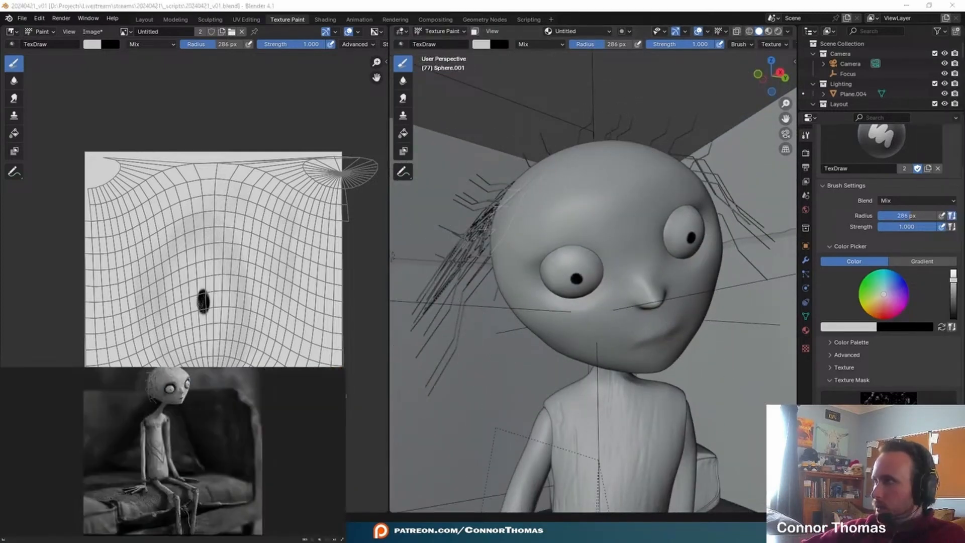
pyautogui.hotkey('alt', 'Tab')
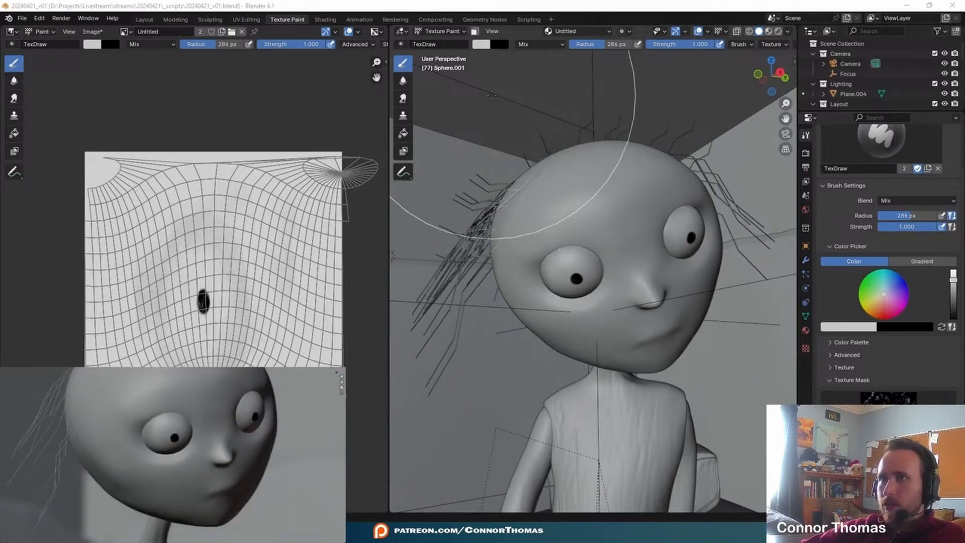
# Return to the Layout workspace, select the character's head and give it a new material.
pyautogui.click(145, 20)
pyautogui.click(607, 284)
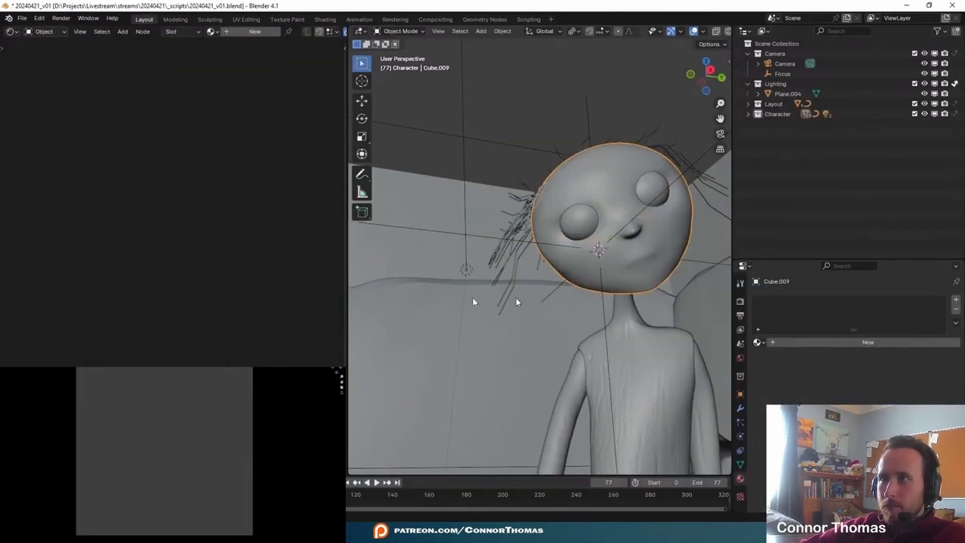
pyautogui.click(832, 343)
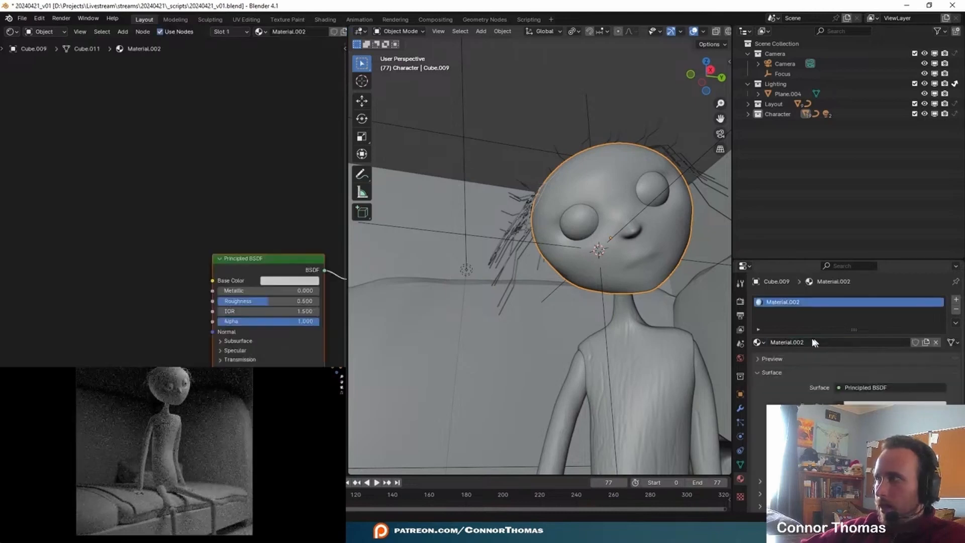
# Add an Image Texture node to the head's material and connect its Color to the Principled BSDF Base Color.
pyautogui.hotkey('shift', 'a')
pyautogui.write('image')
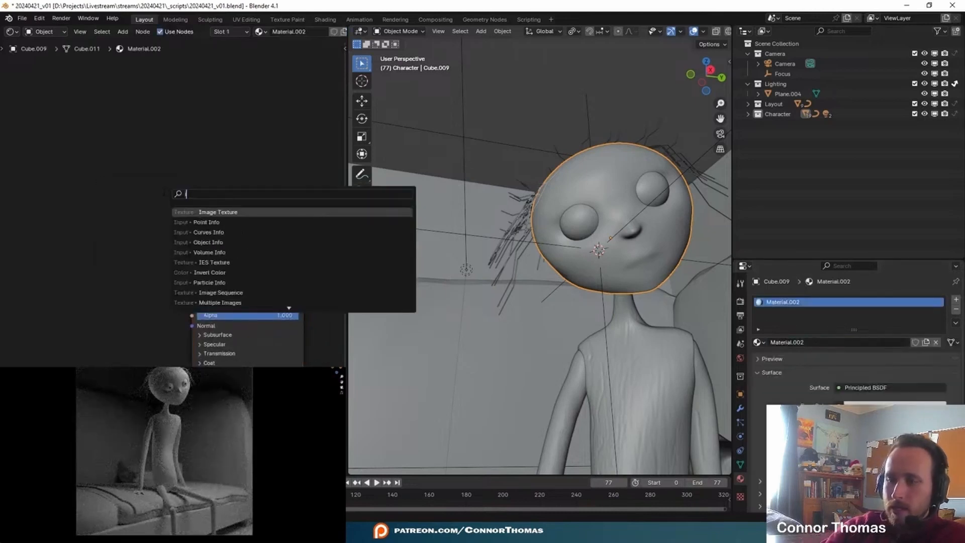
pyautogui.press('Return')
pyautogui.click(163, 191)
pyautogui.moveTo(161, 214); pyautogui.dragTo(192, 274)
# In the Texture Paint workspace, create a new image named face.
pyautogui.click(287, 19)
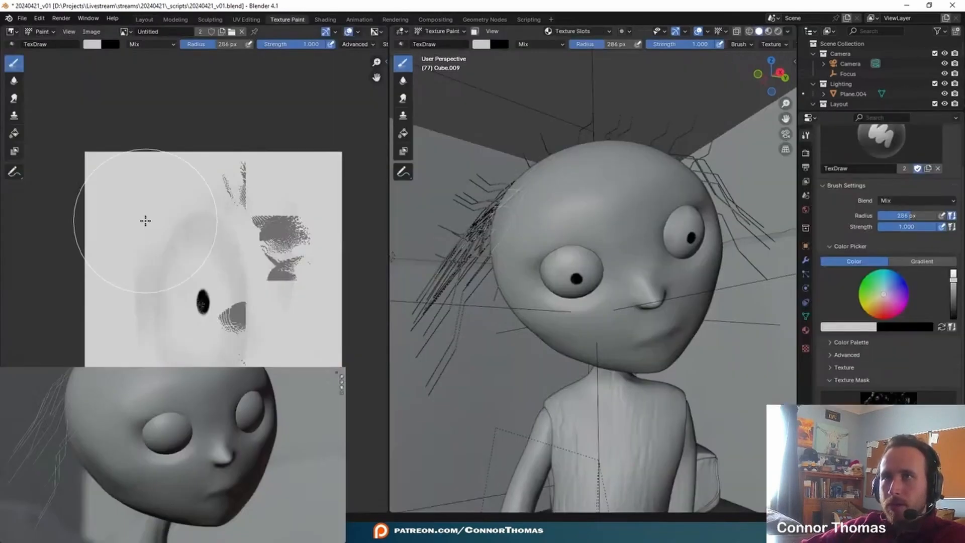
pyautogui.click(90, 33)
pyautogui.click(100, 45)
pyautogui.click(133, 43)
pyautogui.press('Return')
pyautogui.press('Return')
# Assign the face image to the head material's Image Texture node and inspect the head close up in the render preview.
pyautogui.click(146, 21)
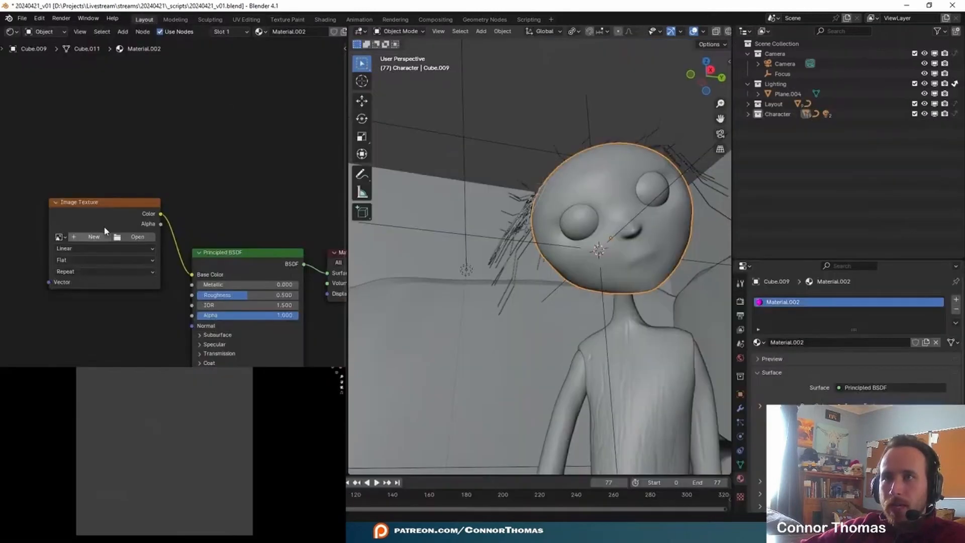
pyautogui.click(60, 237)
pyautogui.click(75, 261)
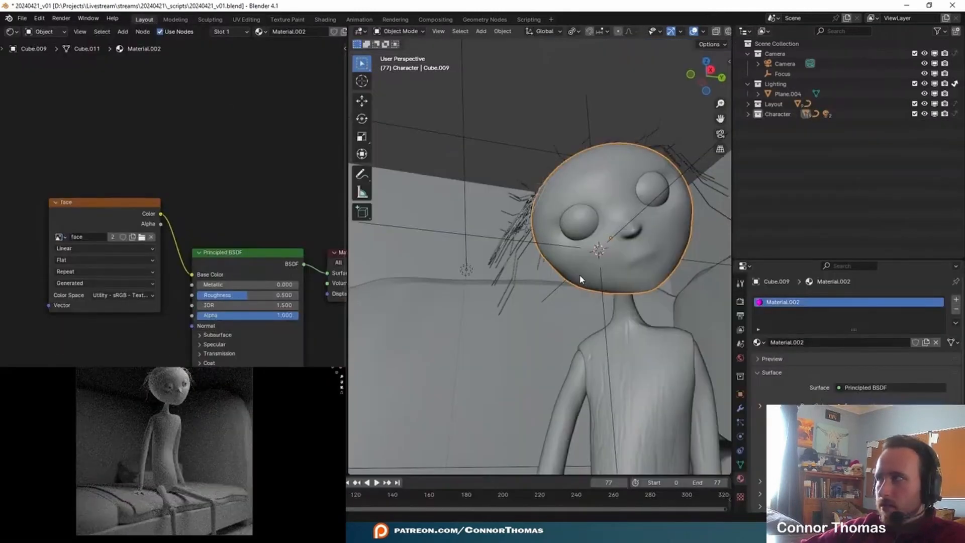
pyautogui.scroll(4, 173, 427)
pyautogui.keyDown('shift'); pyautogui.moveTo(181, 377); pyautogui.dragTo(177, 471, button='middle'); pyautogui.keyUp('shift')
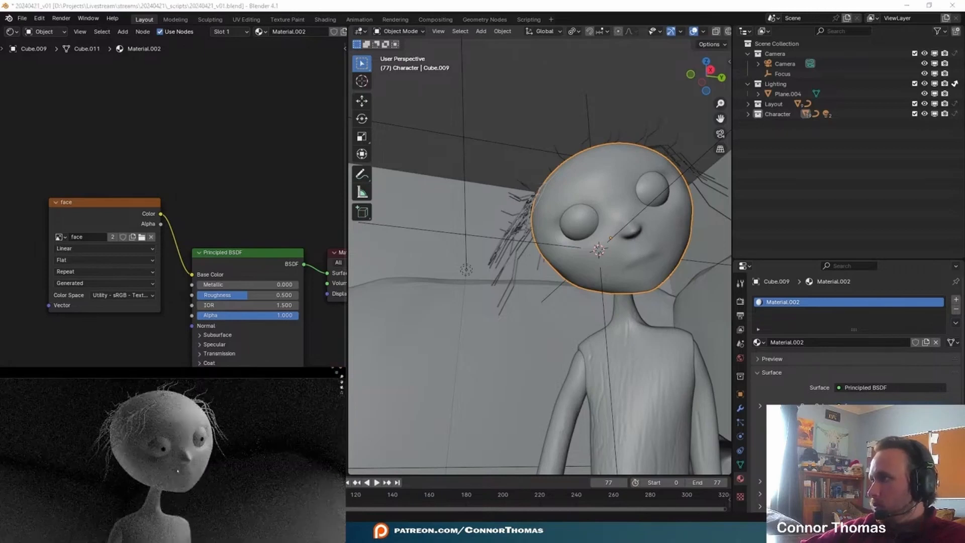
pyautogui.scroll(3, 174, 452)
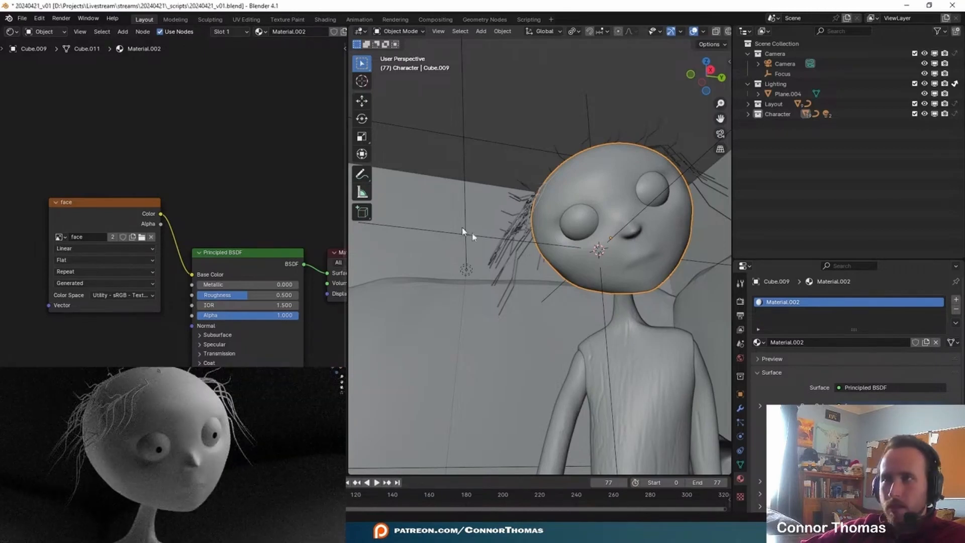
# In the Texture Paint workspace, unwrap all of the head mesh's faces with Smart UV Project and return to painting.
pyautogui.click(285, 21)
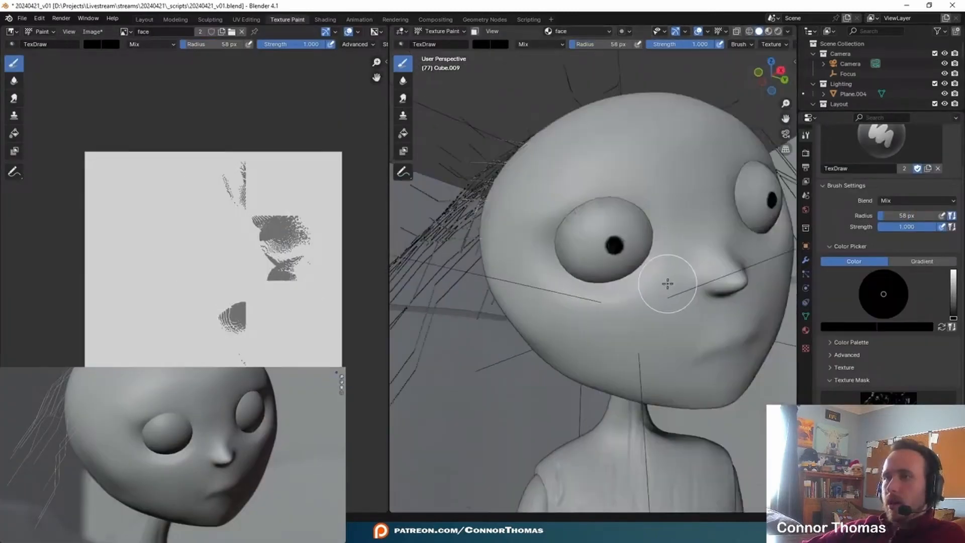
pyautogui.scroll(-6, 668, 283)
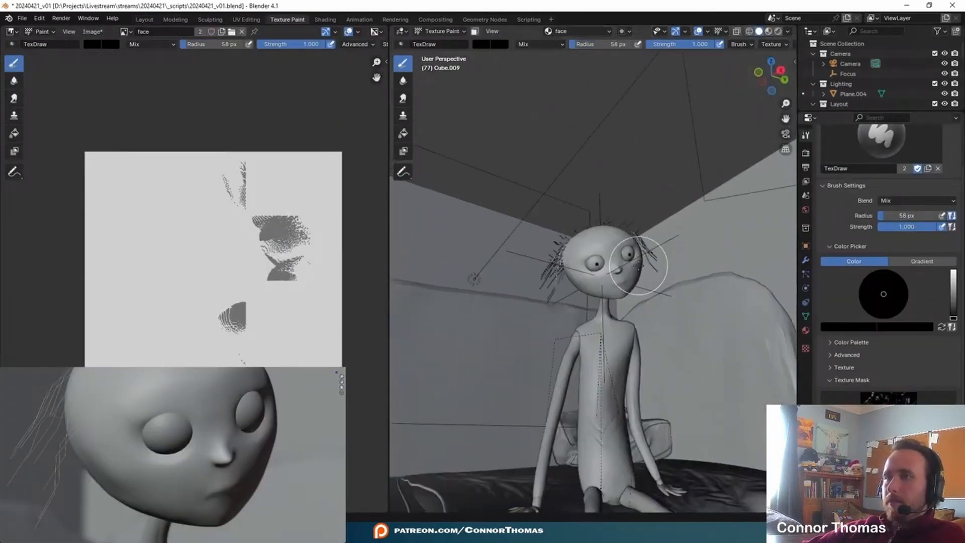
pyautogui.scroll(3, 653, 267)
pyautogui.press('Tab')
pyautogui.press('a')
pyautogui.press('u')
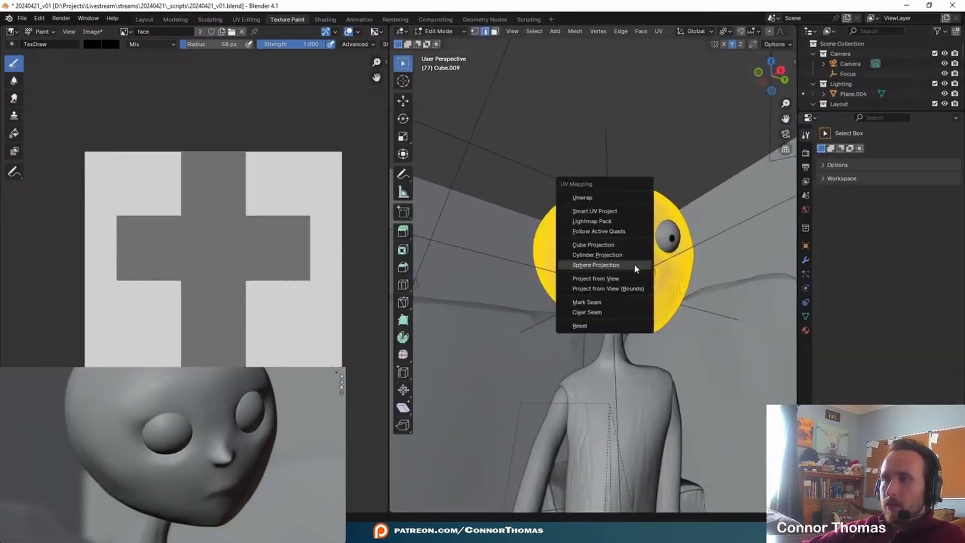
pyautogui.click(606, 212)
pyautogui.click(596, 304)
pyautogui.press('Tab')
# Resize the face image to 4096 × 4096 pixels.
pyautogui.scroll(5, 633, 379)
pyautogui.scroll(-4, 628, 378)
pyautogui.click(91, 32)
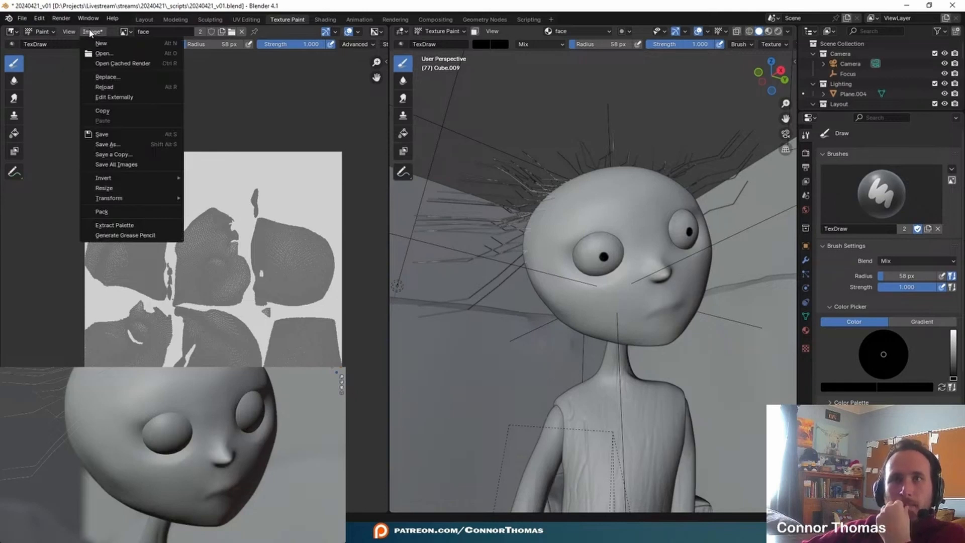
pyautogui.click(127, 188)
pyautogui.click(171, 189)
pyautogui.write('40')
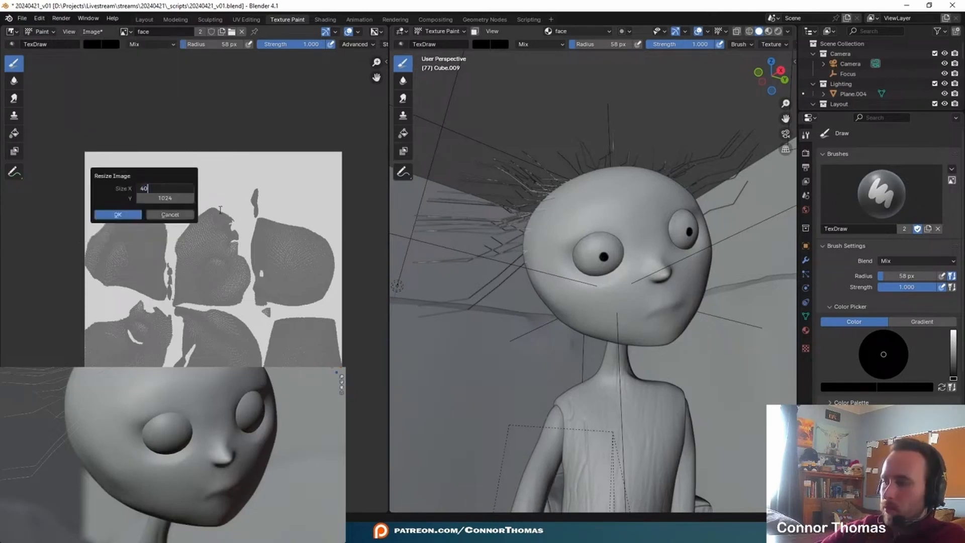
pyautogui.write('96')
pyautogui.press('Tab')
pyautogui.write('40')
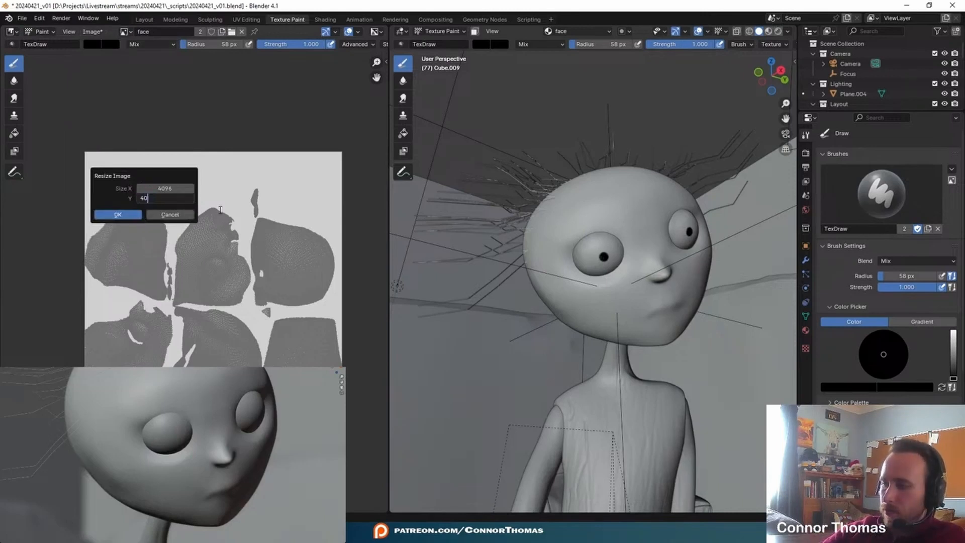
pyautogui.press('Return')
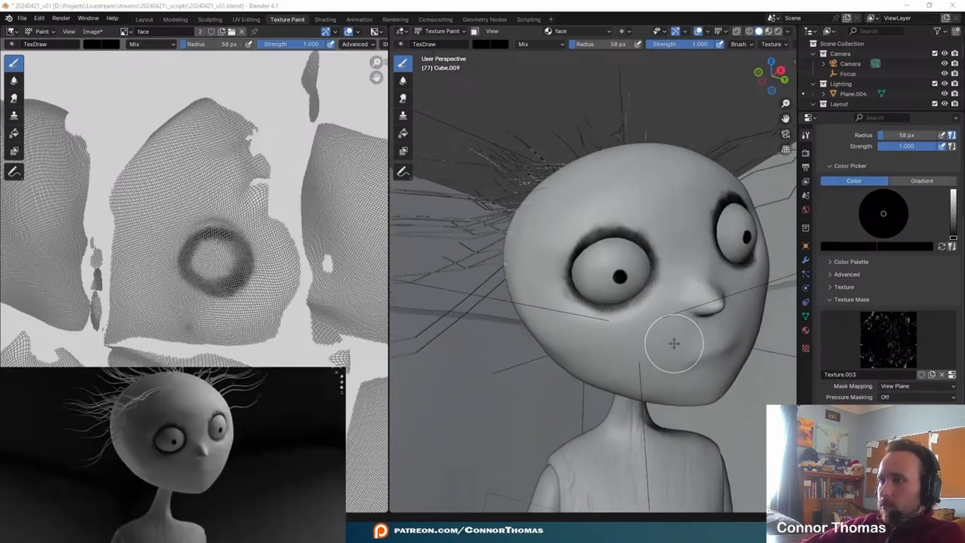
# Paint black strokes along the mouth line on the face with the TexDraw brush and adjust the brush size.
pyautogui.scroll(5, 683, 352)
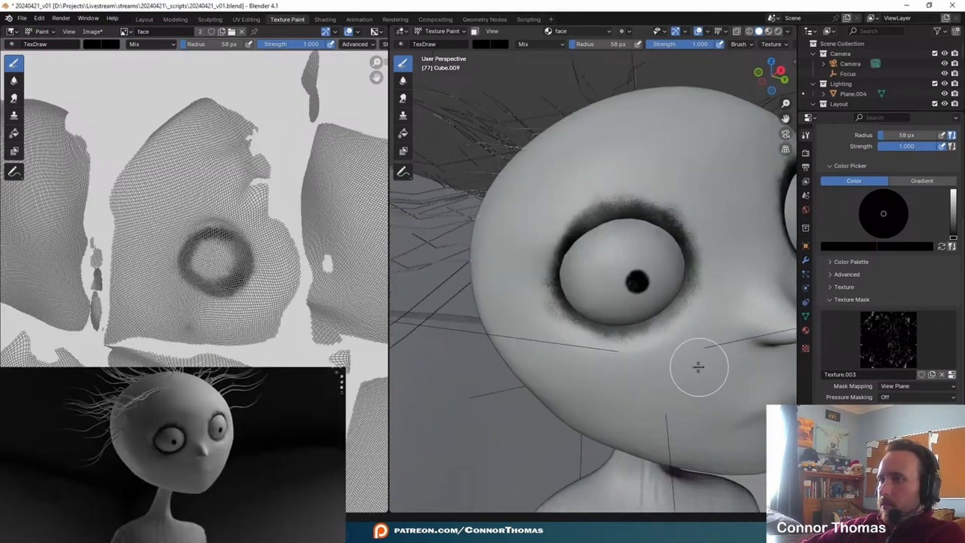
pyautogui.moveTo(682, 353); pyautogui.dragTo(577, 287, button='middle')
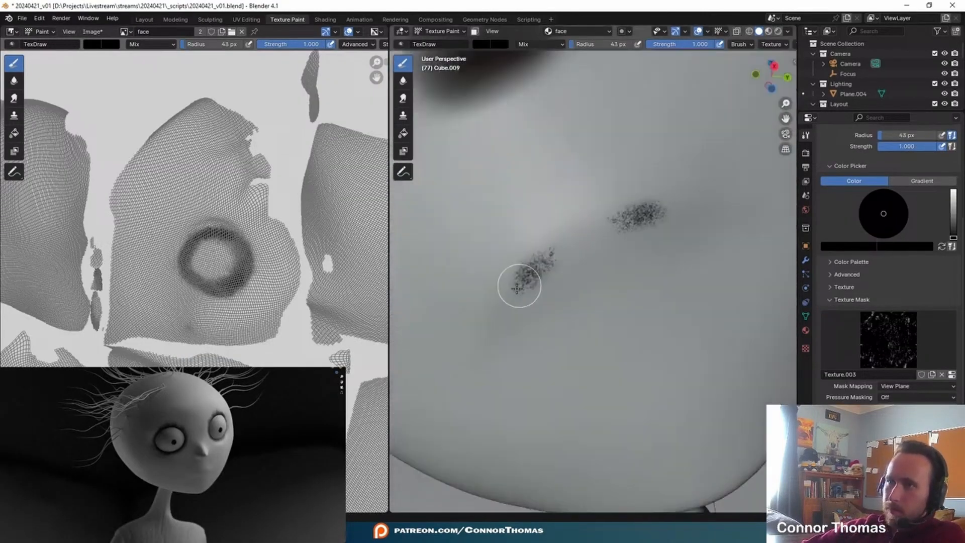
pyautogui.moveTo(517, 282)
pyautogui.mouseDown()
pyautogui.moveTo(500, 306)
pyautogui.moveTo(596, 252)
pyautogui.moveTo(578, 250)
pyautogui.moveTo(532, 282)
pyautogui.moveTo(499, 336)
pyautogui.moveTo(543, 297)
pyautogui.mouseUp()
pyautogui.press('f')
pyautogui.click(501, 306)
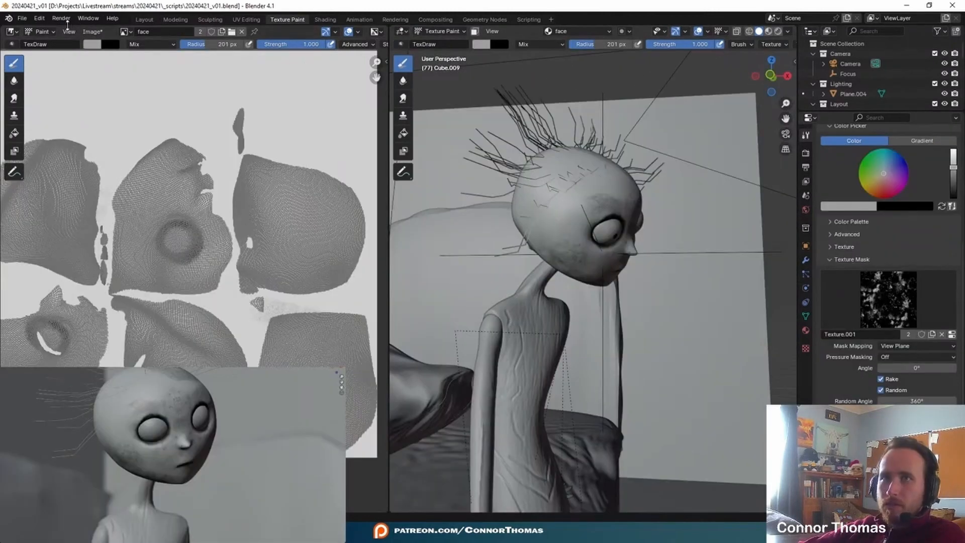
# Save the painted face image and return to the Layout workspace.
pyautogui.click(92, 31)
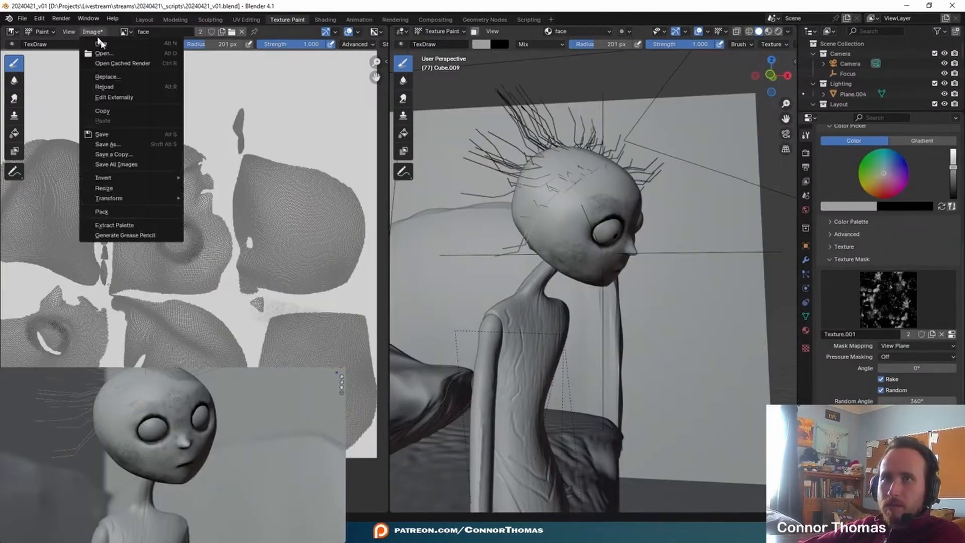
pyautogui.click(121, 135)
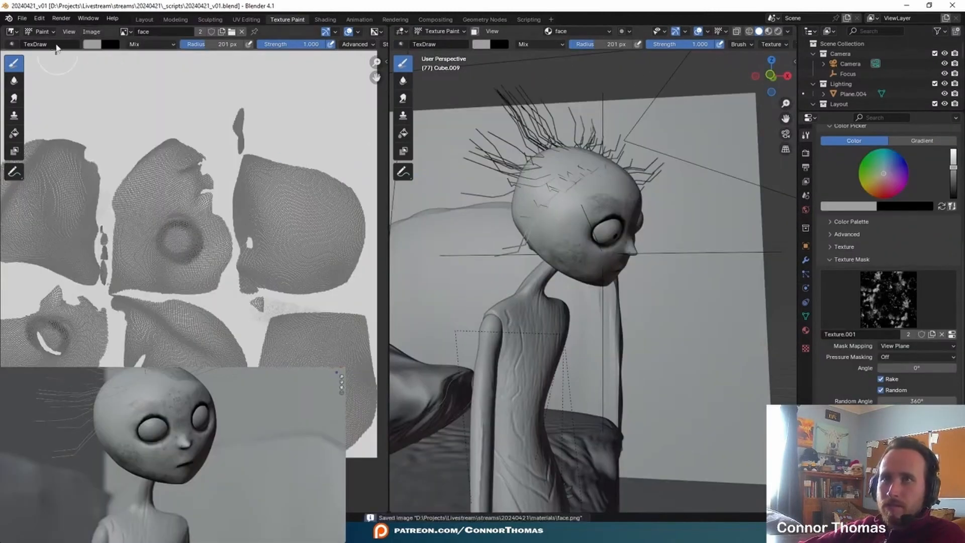
pyautogui.click(144, 20)
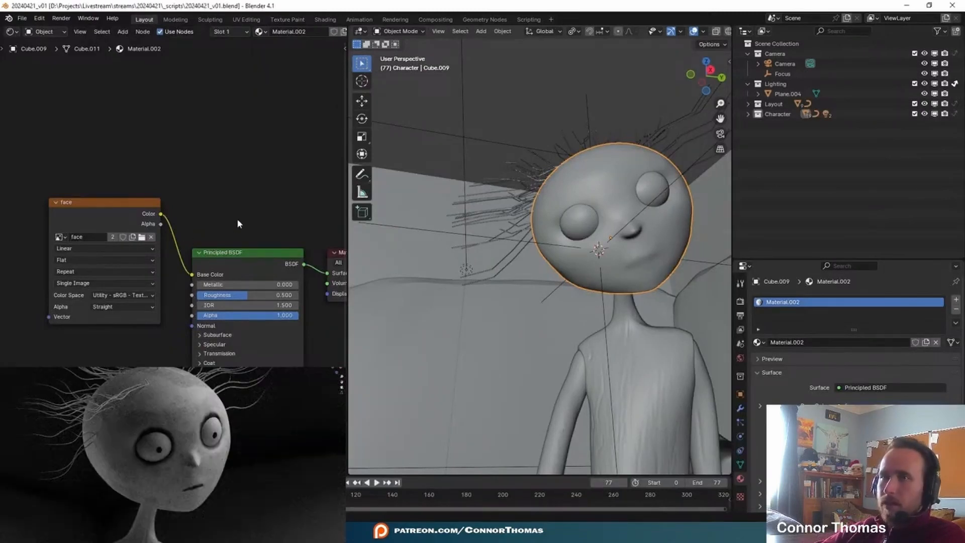
# Add an Image Texture node to the head material and load fingerprints_04.png from the bookmarked surface imperfections folder.
pyautogui.moveTo(244, 177); pyautogui.dragTo(190, 161, button='middle')
pyautogui.hotkey('shift', 'a')
pyautogui.click(191, 160)
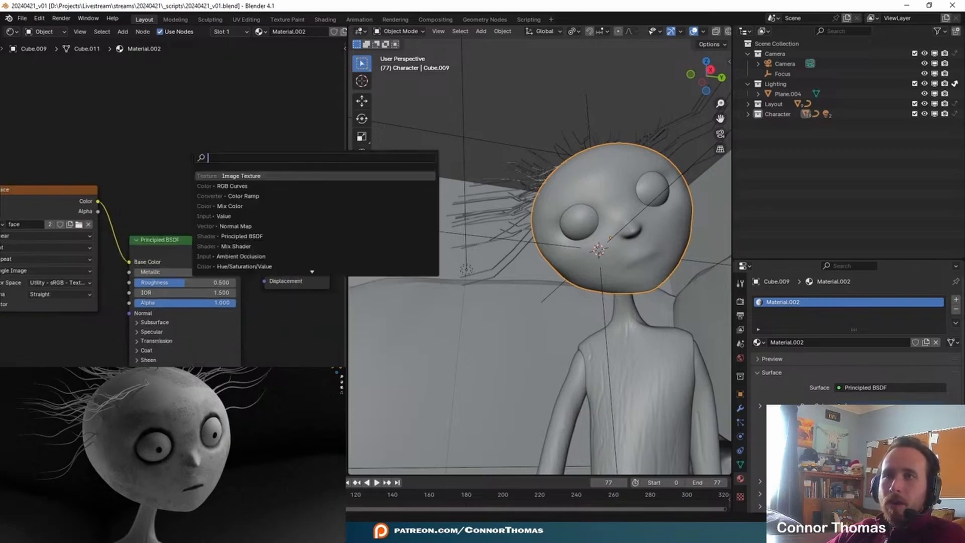
pyautogui.press('Return')
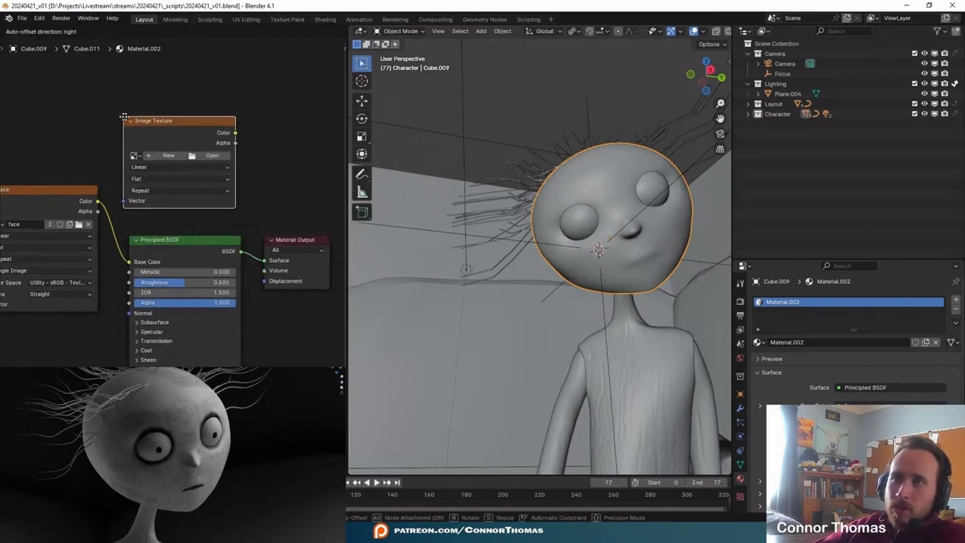
pyautogui.click(244, 133)
pyautogui.click(241, 152)
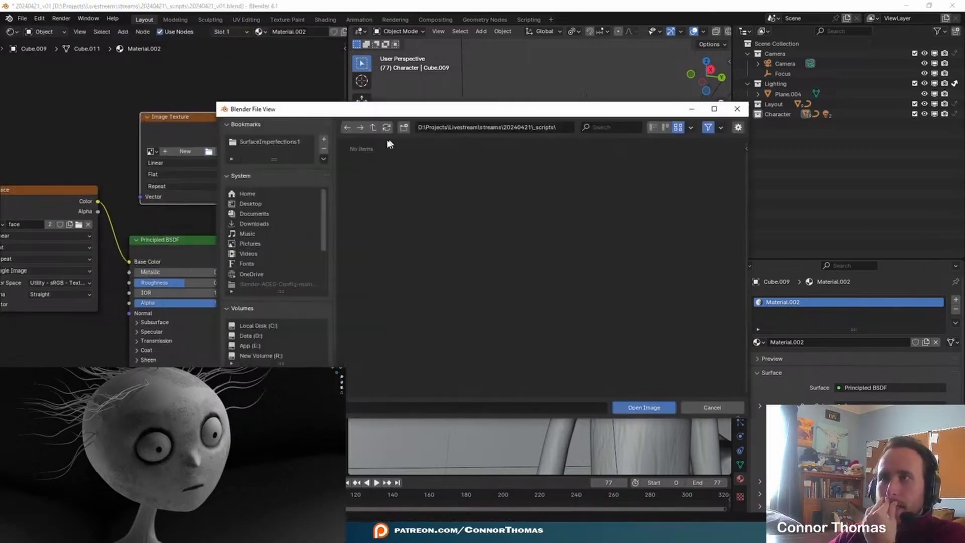
pyautogui.click(270, 141)
pyautogui.doubleClick(610, 171)
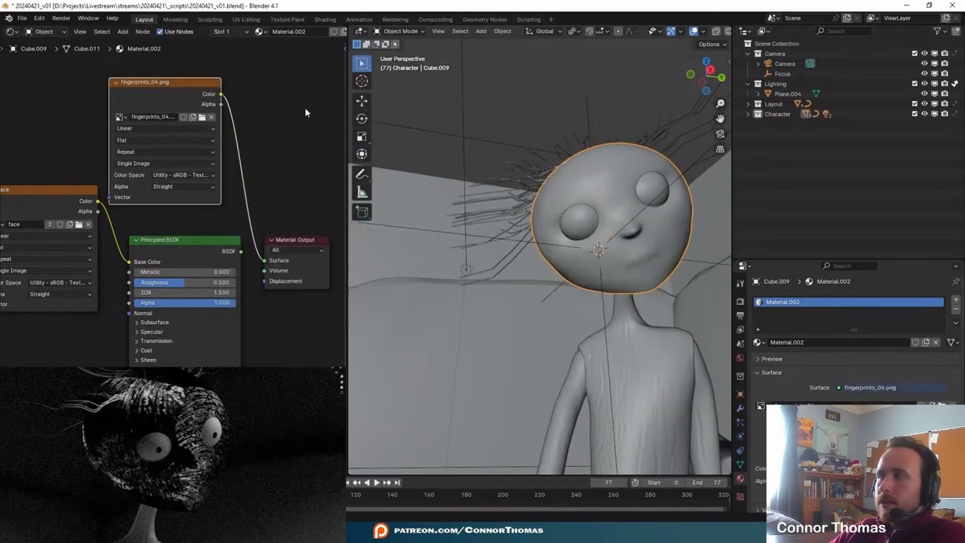
# Maximize the node editor and add Texture Coordinate and Mapping nodes to the fingerprint texture, placed clear of the face node.
pyautogui.moveTo(151, 138); pyautogui.dragTo(273, 187, button='middle')
pyautogui.moveTo(275, 130); pyautogui.dragTo(248, 104)
pyautogui.hotkey('ctrl', 'space')
pyautogui.moveTo(465, 228); pyautogui.dragTo(313, 229, button='middle')
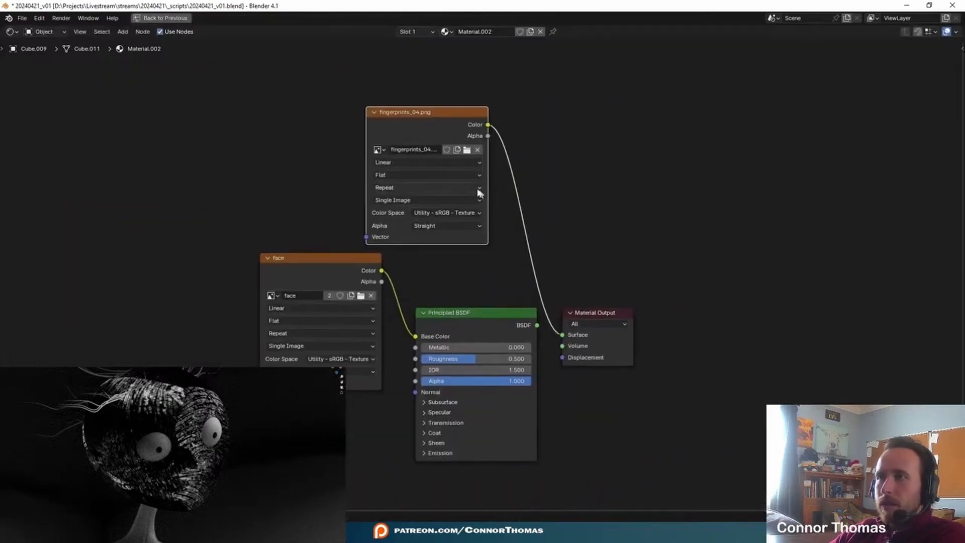
pyautogui.hotkey('ctrl', 't')
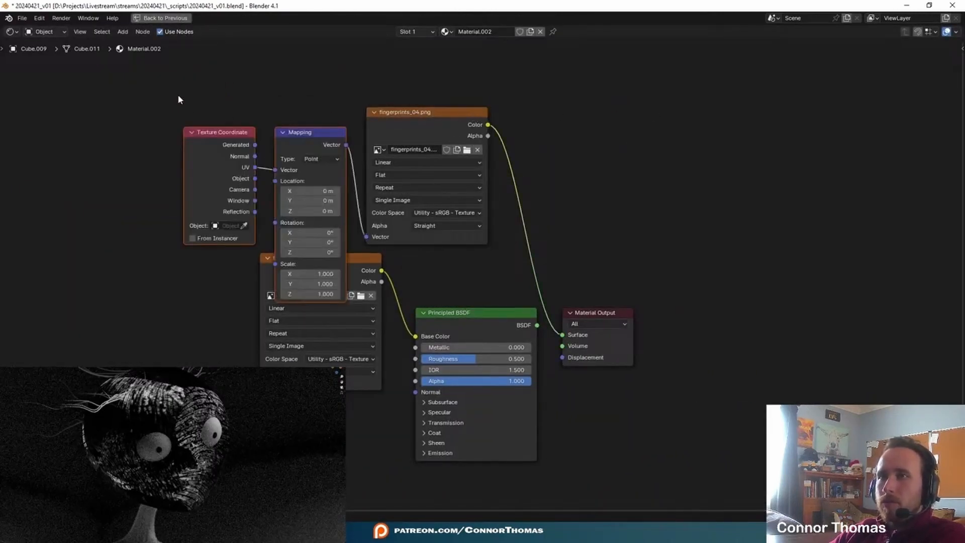
pyautogui.press('g')
pyautogui.click(261, 80)
# Add a Value node, connect it to the Mapping node's Scale and set it to 2.4.
pyautogui.hotkey('shift', 'a')
pyautogui.write('value')
pyautogui.press('Return')
pyautogui.click(169, 226)
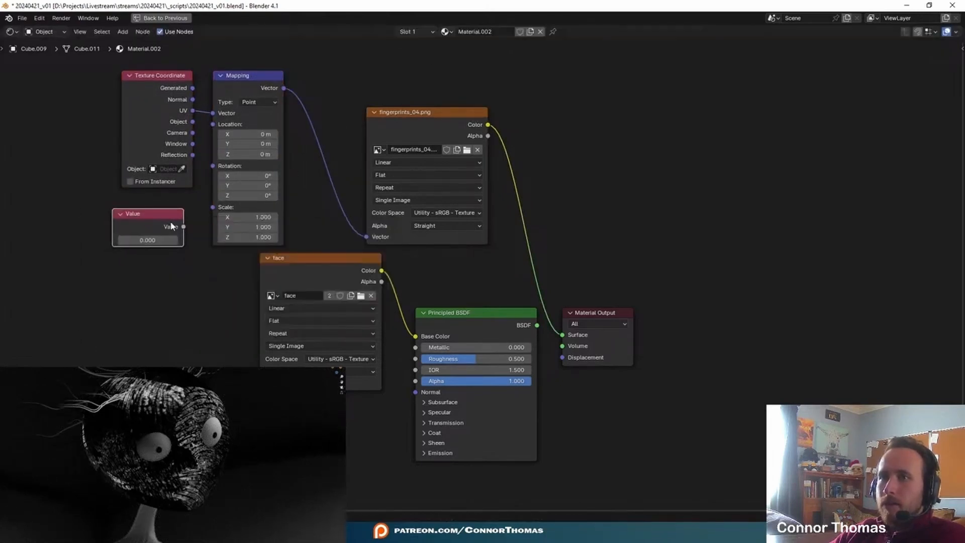
pyautogui.moveTo(184, 227); pyautogui.dragTo(212, 207)
pyautogui.moveTo(147, 240)
pyautogui.mouseDown()
pyautogui.moveTo(181, 240)
pyautogui.moveTo(159, 240)
pyautogui.mouseUp()
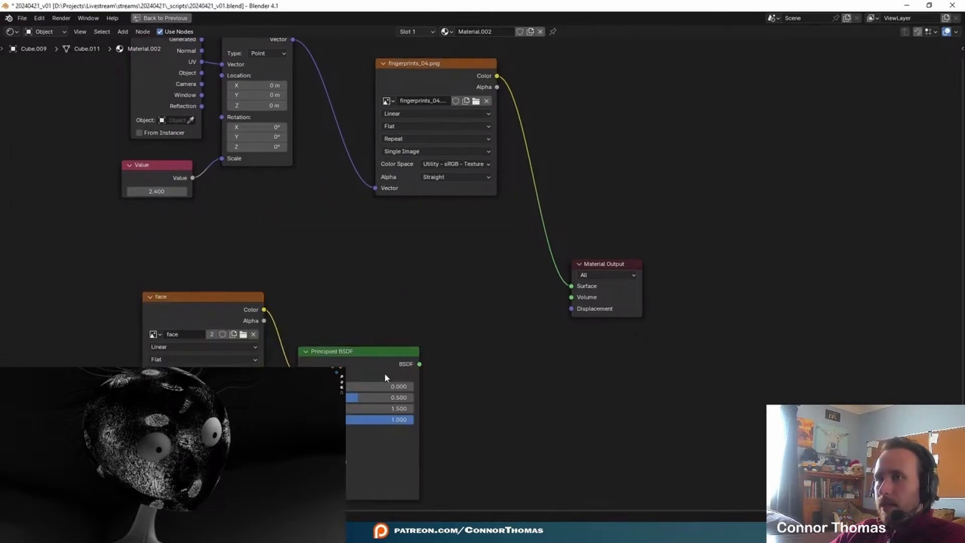
# Reconnect the Principled BSDF to the Material Output and add a Math node set to Multiply.
pyautogui.keyDown('ctrl'); pyautogui.keyDown('shift'); pyautogui.click(362, 348); pyautogui.keyUp('shift'); pyautogui.keyUp('ctrl')
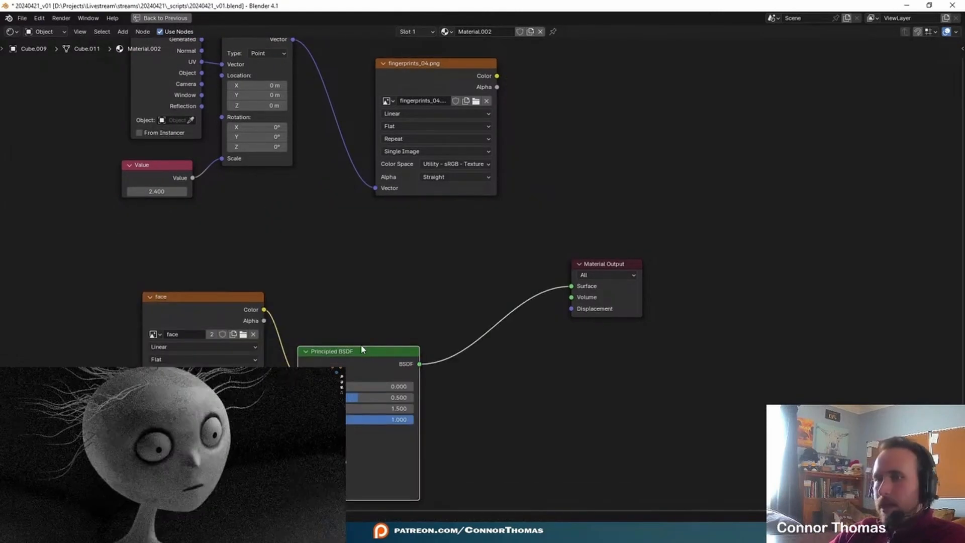
pyautogui.moveTo(418, 241); pyautogui.dragTo(427, 271, button='middle')
pyautogui.click(587, 152)
pyautogui.hotkey('shift', 'a')
pyautogui.click(587, 151)
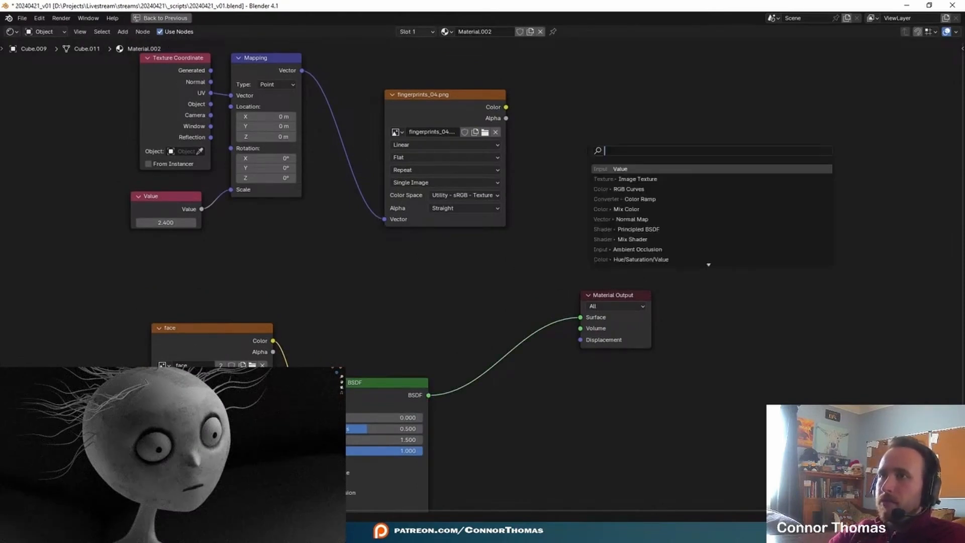
pyautogui.write('math')
pyautogui.press('Return')
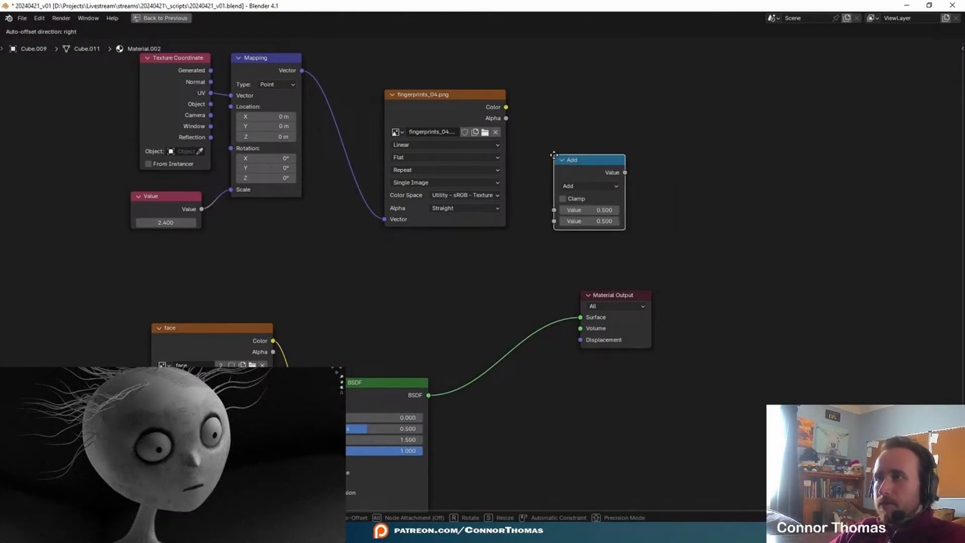
pyautogui.click(580, 185)
pyautogui.click(580, 185)
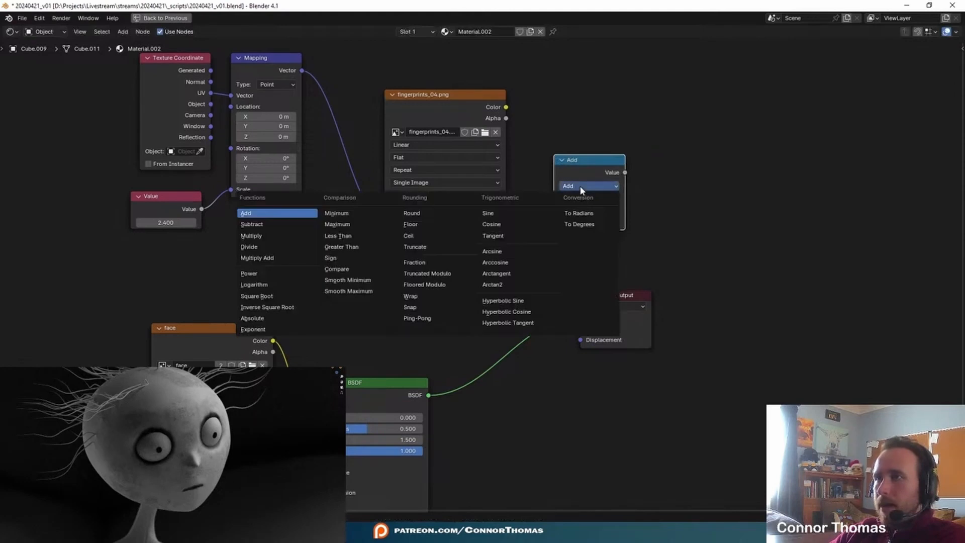
pyautogui.click(287, 247)
# Feed the fingerprint Color through the Multiply node into the Material Output's Displacement, trying a multiplier of 5 and settling on 0.1.
pyautogui.moveTo(506, 107); pyautogui.dragTo(555, 210)
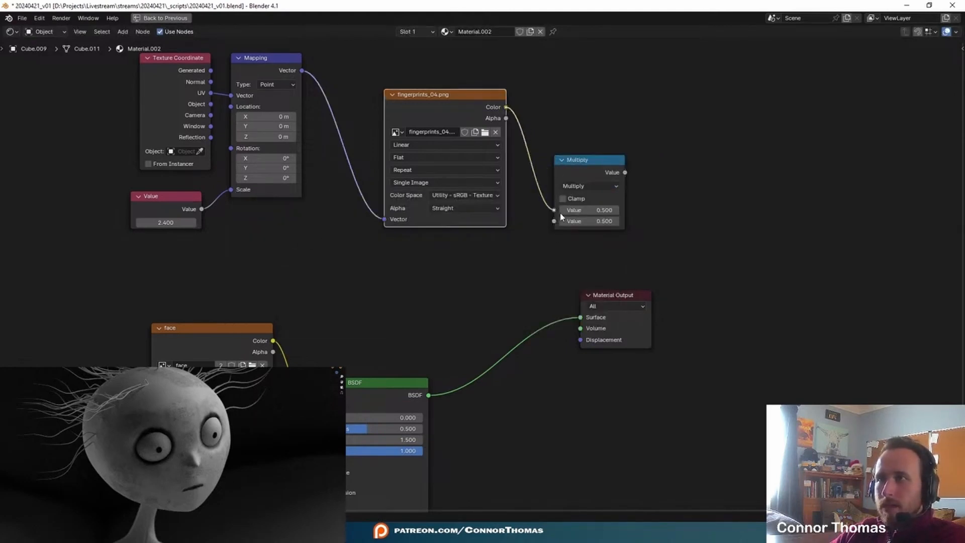
pyautogui.click(583, 222)
pyautogui.write('5')
pyautogui.press('Return')
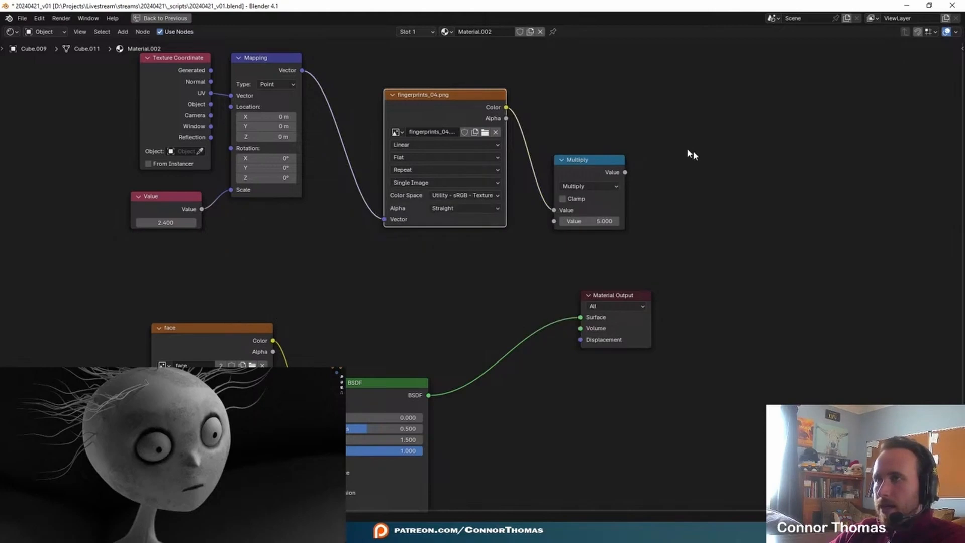
pyautogui.moveTo(625, 172); pyautogui.dragTo(581, 340)
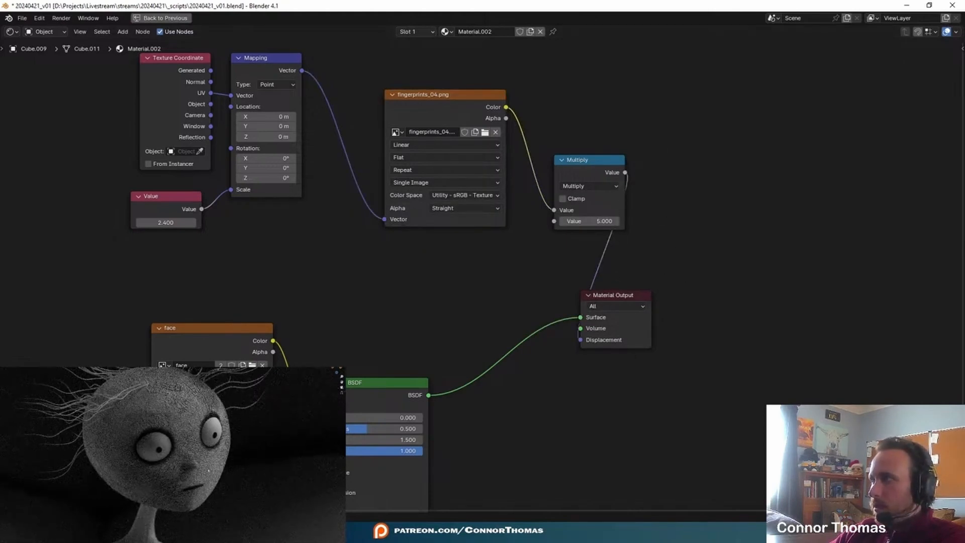
pyautogui.click(597, 222)
pyautogui.write('.1')
pyautogui.press('Return')
# Preview the fingerprint texture on the head and move its nodes away from the Multiply node to make room between them.
pyautogui.moveTo(525, 281); pyautogui.dragTo(584, 290, button='middle')
pyautogui.keyDown('ctrl'); pyautogui.keyDown('shift'); pyautogui.click(540, 114); pyautogui.keyUp('shift'); pyautogui.keyUp('ctrl')
pyautogui.moveTo(384, 115); pyautogui.dragTo(420, 149, button='middle')
pyautogui.moveTo(158, 100); pyautogui.dragTo(528, 334)
pyautogui.moveTo(526, 140); pyautogui.dragTo(283, 137)
pyautogui.click(395, 128)
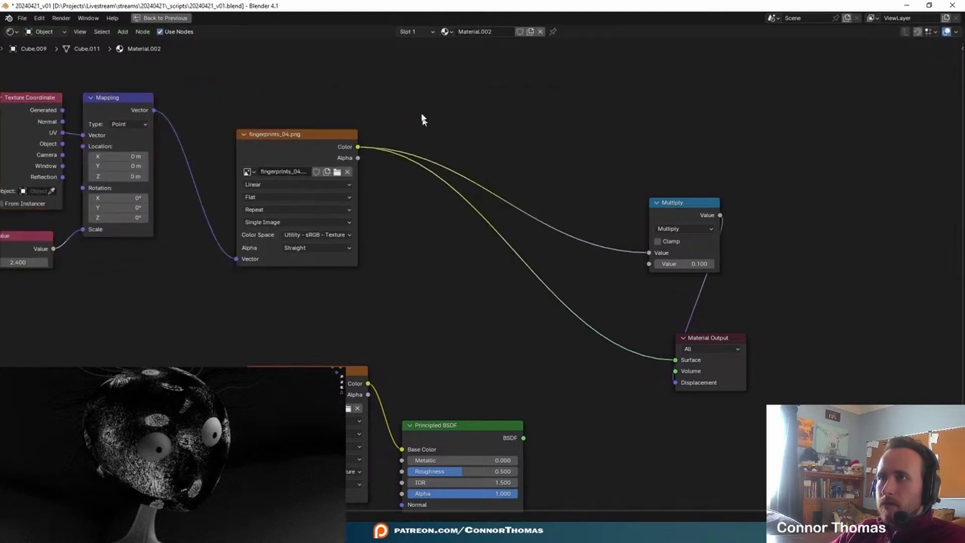
# Insert a Color Ramp with its second stop at 0.018 before the Multiply node, preview the result and restore the Principled BSDF output.
pyautogui.hotkey('shift', 'a')
pyautogui.write('colo')
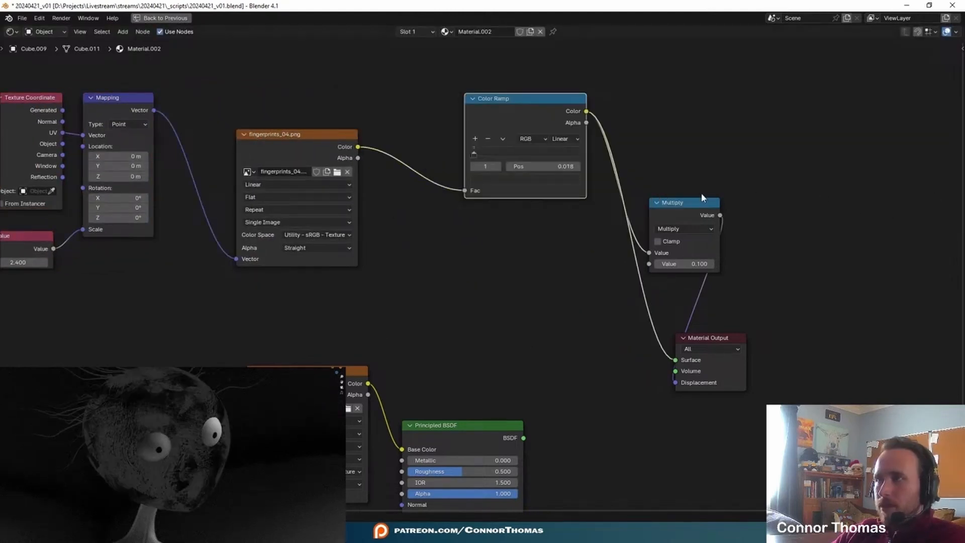
pyautogui.keyDown('ctrl'); pyautogui.keyDown('shift'); pyautogui.click(695, 204); pyautogui.keyUp('shift'); pyautogui.keyUp('ctrl')
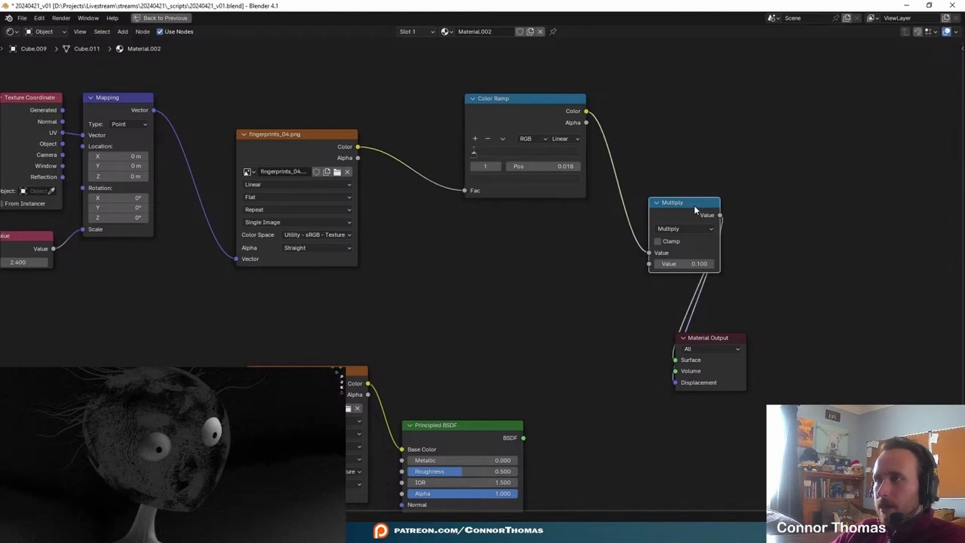
pyautogui.keyDown('ctrl'); pyautogui.keyDown('shift'); pyautogui.click(495, 424); pyautogui.keyUp('shift'); pyautogui.keyUp('ctrl')
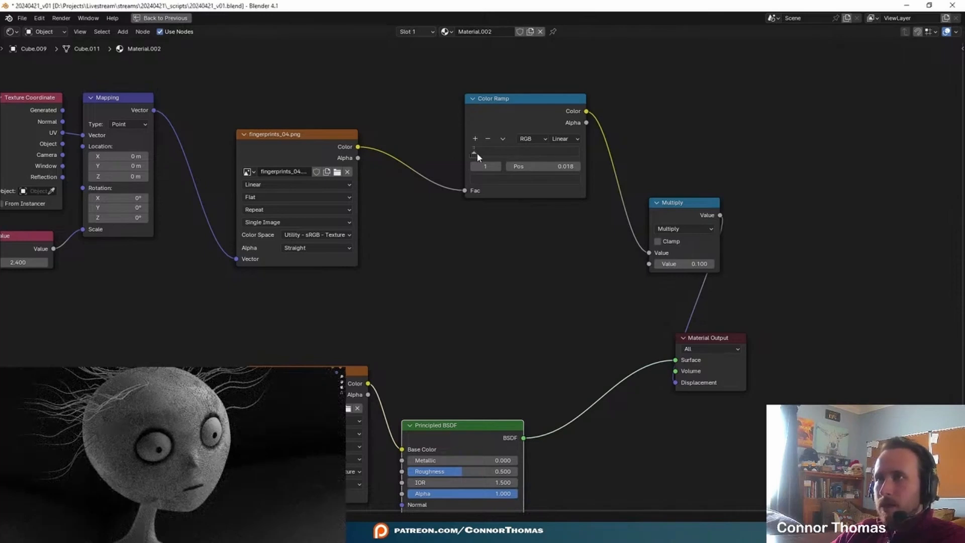
# Move the Color Ramp's second stop to position 1.0 and set the first stop's color value to about 0.009.
pyautogui.moveTo(476, 153); pyautogui.dragTo(669, 159)
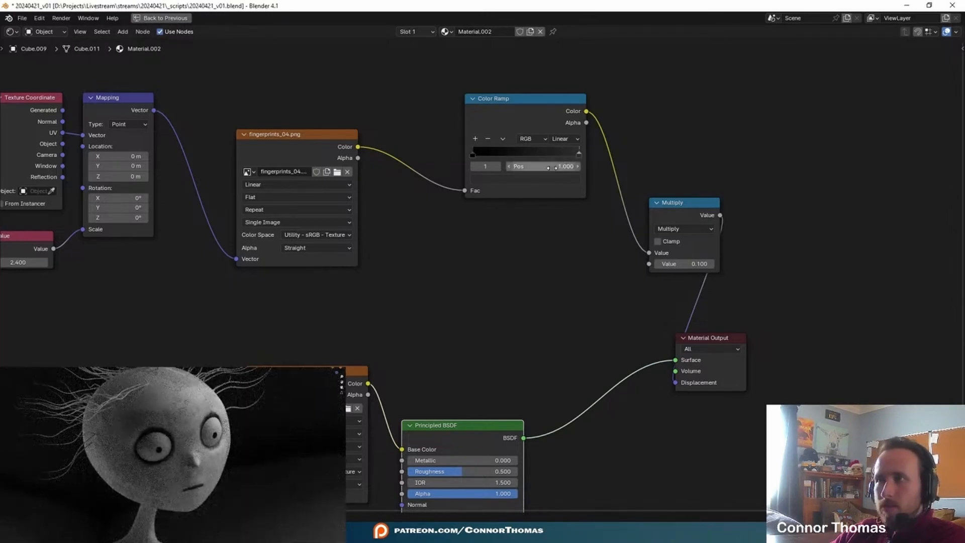
pyautogui.click(475, 153)
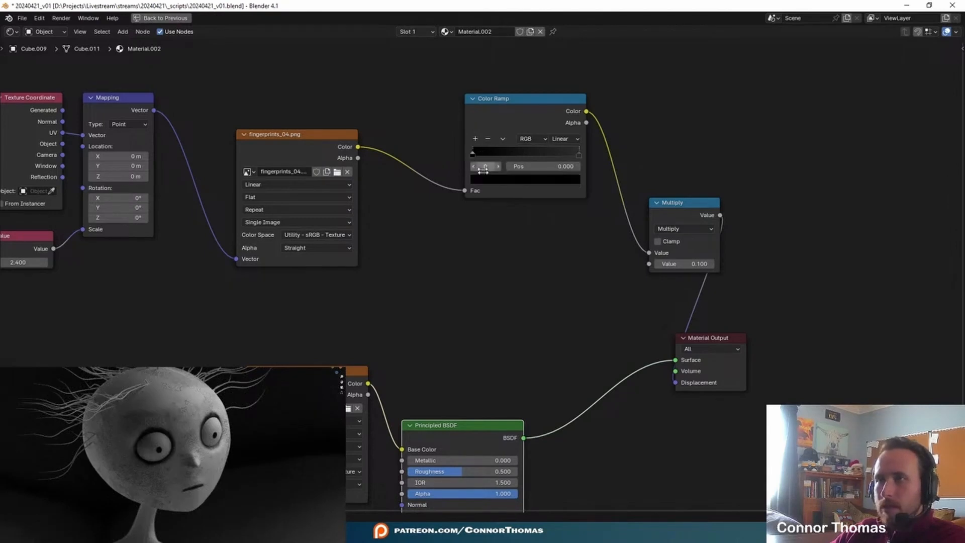
pyautogui.click(491, 179)
pyautogui.click(571, 103)
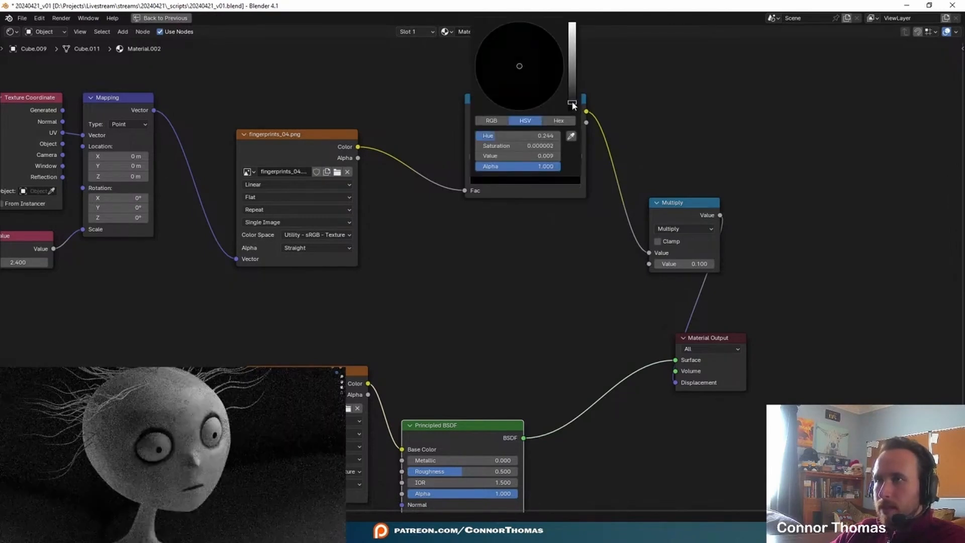
# Brighten the fingerprint Color Ramp's open stop color and set the Value node driving the fingerprint Mapping scale to 5.
pyautogui.click(576, 94)
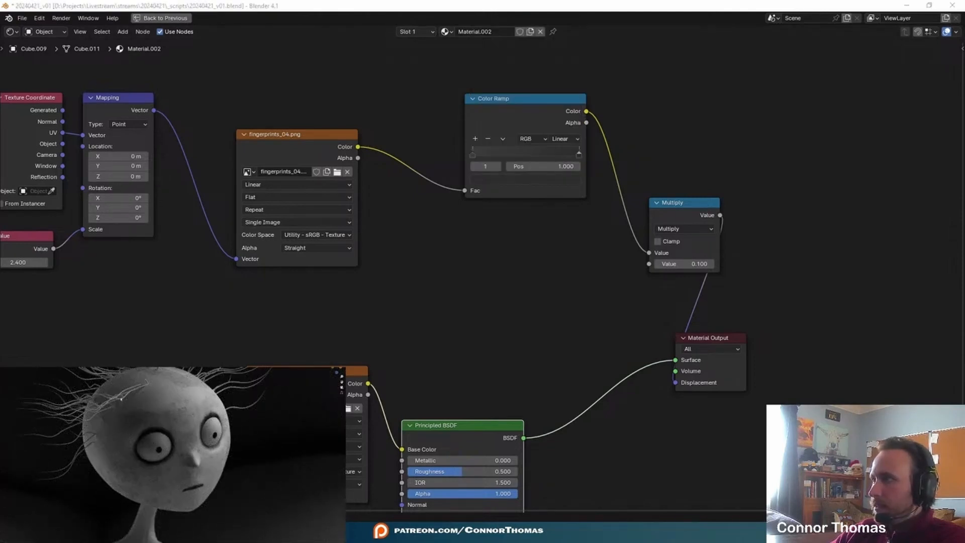
pyautogui.moveTo(205, 255); pyautogui.dragTo(592, 213, button='middle')
pyautogui.click(412, 224)
pyautogui.click(412, 224)
pyautogui.write('5')
pyautogui.press('Return')
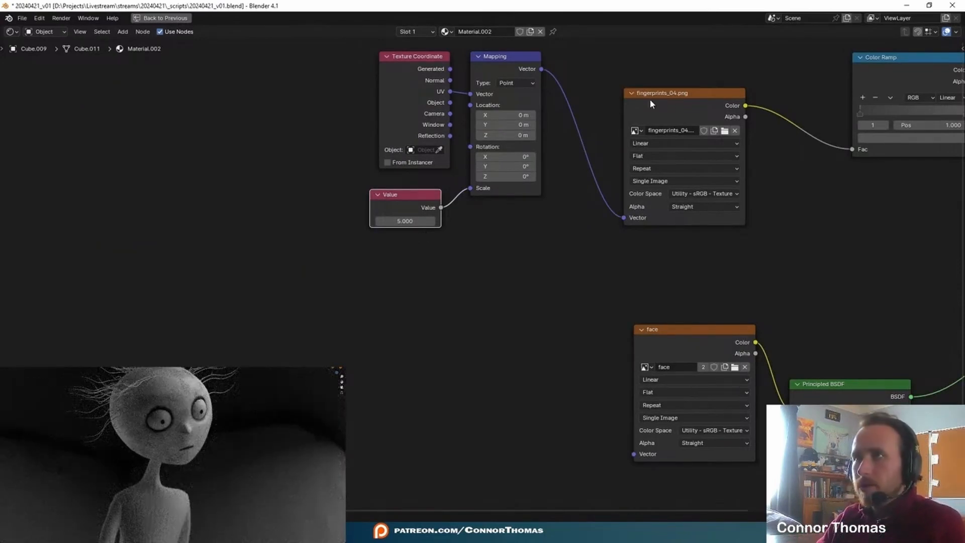
pyautogui.moveTo(649, 98); pyautogui.dragTo(251, 141, button='middle')
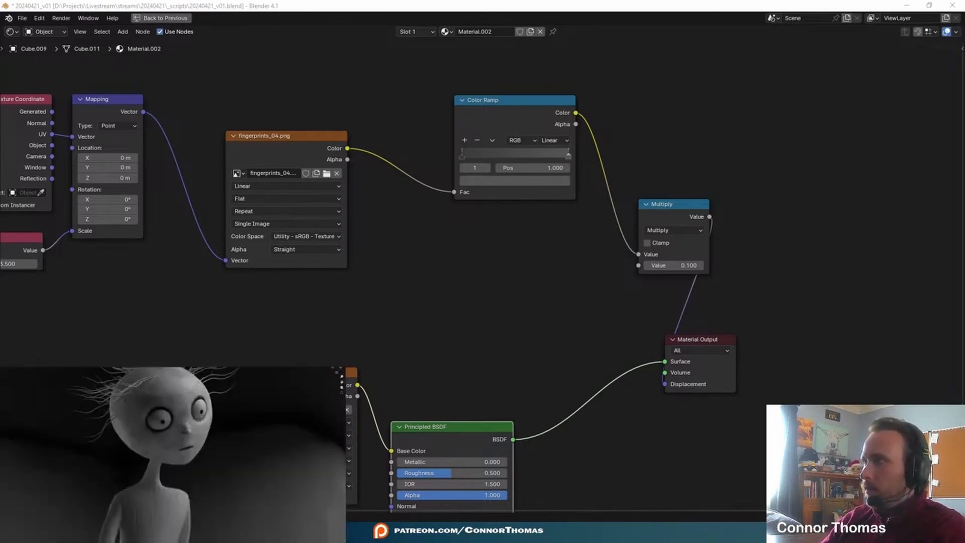
# Add a Noise Texture node between the fingerprint and face nodes and preview it on the head.
pyautogui.scroll(-1, 256, 251)
pyautogui.hotkey('shift', 'a')
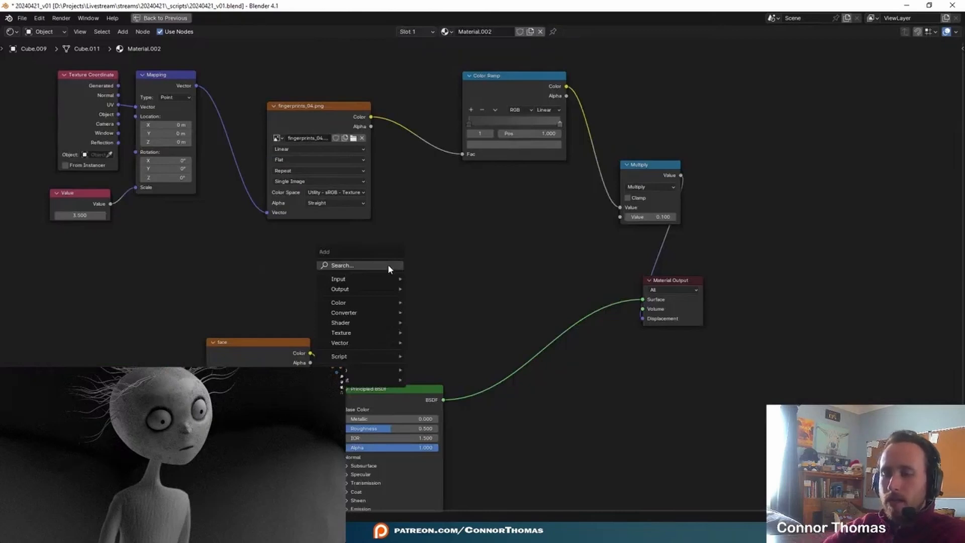
pyautogui.write('noise')
pyautogui.press('Return')
pyautogui.click(338, 247)
pyautogui.keyDown('ctrl'); pyautogui.keyDown('shift'); pyautogui.click(338, 247); pyautogui.keyUp('shift'); pyautogui.keyUp('ctrl')
# Move the face texture aside, insert a Mix Color node before the Principled BSDF's Base Color, and drive its Factor with the noise Fac.
pyautogui.moveTo(268, 350); pyautogui.dragTo(96, 345)
pyautogui.click(234, 336)
pyautogui.hotkey('shift', 'a')
pyautogui.click(234, 336)
pyautogui.write('mix')
pyautogui.press('Return')
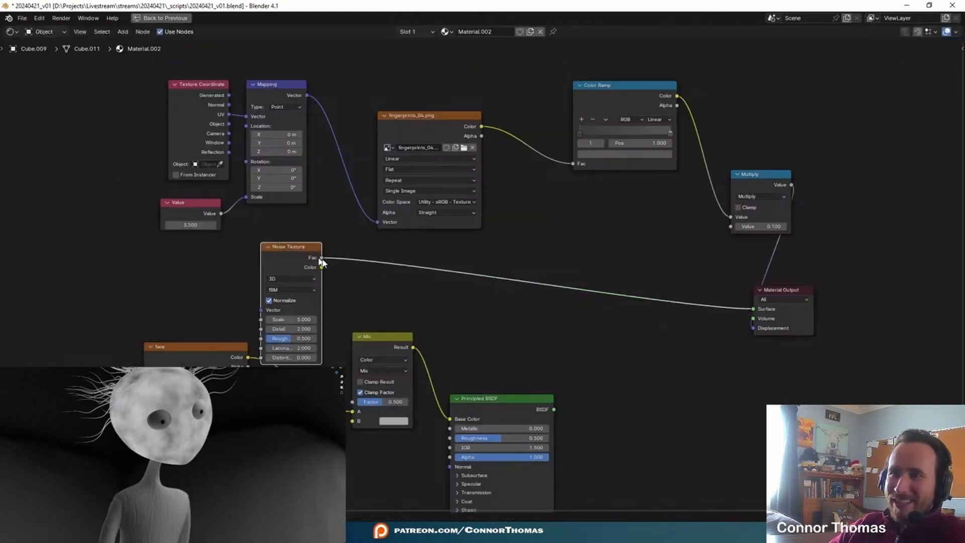
pyautogui.moveTo(322, 258); pyautogui.dragTo(353, 402)
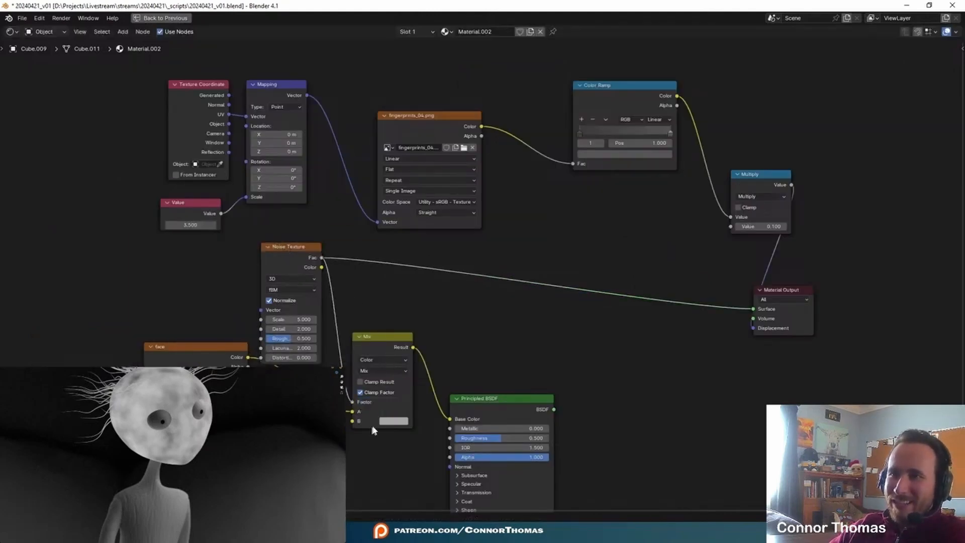
# Set the Mix node's B color to black, preview the Mix result, and set the noise Scale to 14.4.
pyautogui.click(394, 421)
pyautogui.click(467, 352)
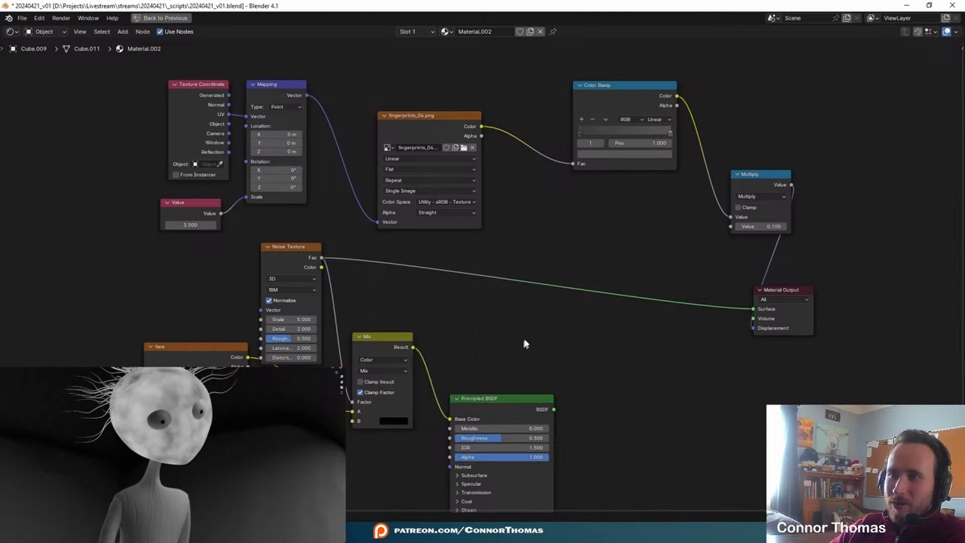
pyautogui.keyDown('ctrl'); pyautogui.keyDown('shift'); pyautogui.click(389, 344); pyautogui.keyUp('shift'); pyautogui.keyUp('ctrl')
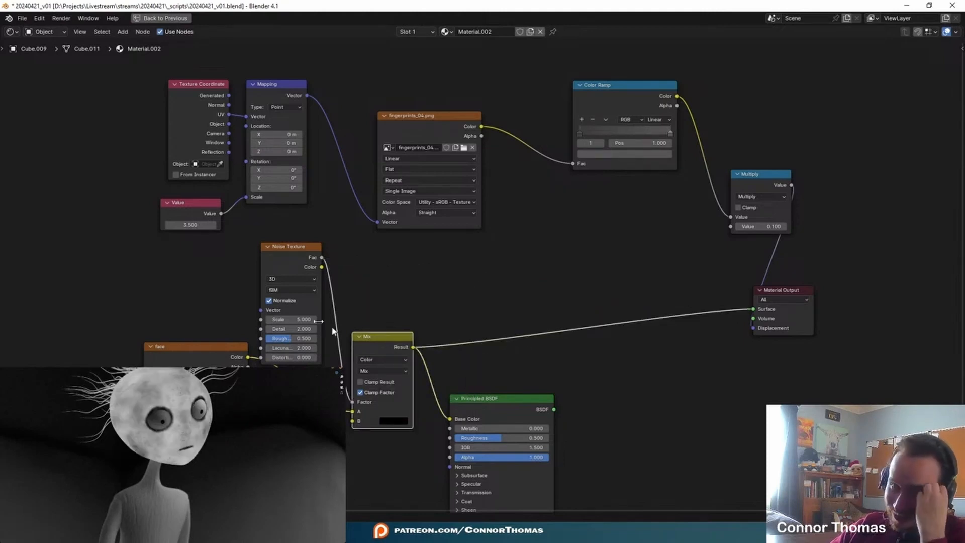
pyautogui.moveTo(313, 320); pyautogui.dragTo(371, 333)
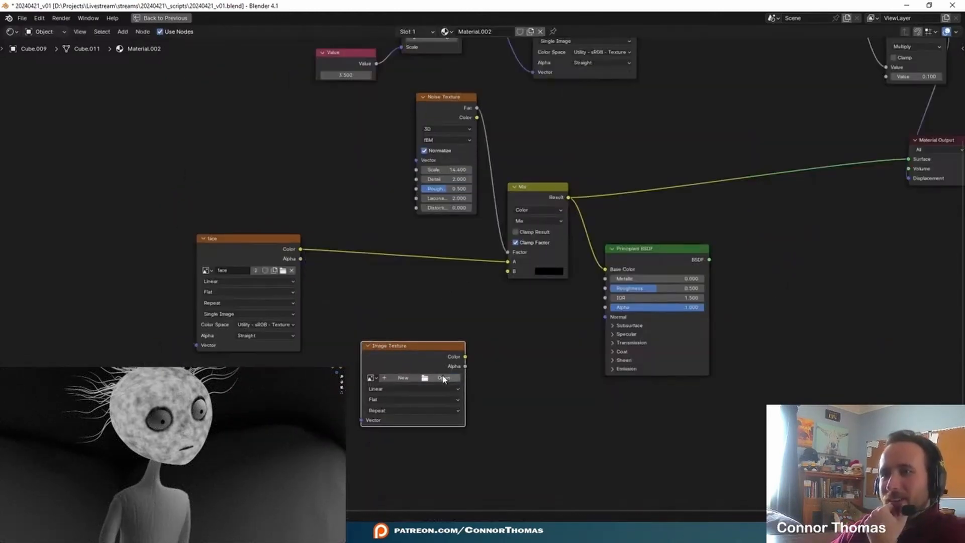
# Load dust_04.png from the 1K folder of SurfaceImperfections1 into the new Image Texture node.
pyautogui.click(452, 385)
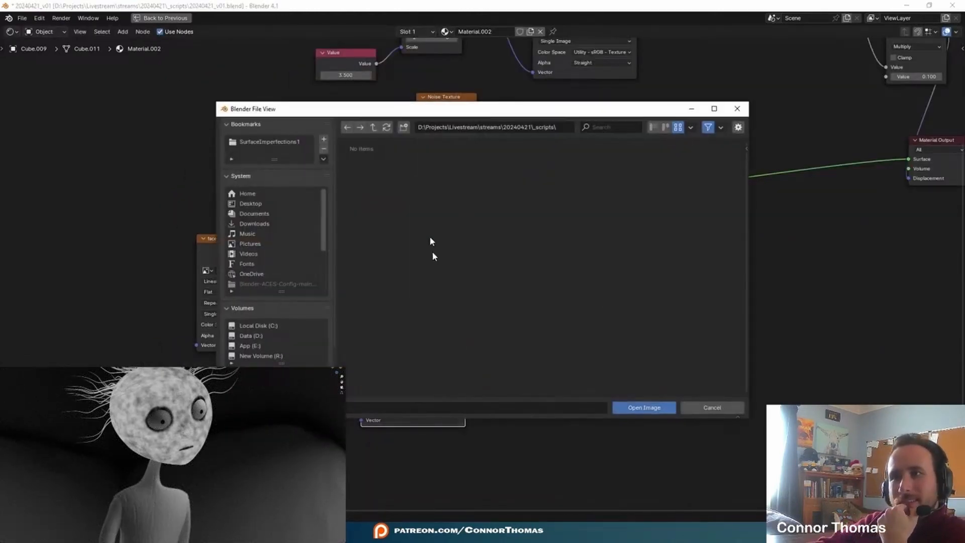
pyautogui.click(276, 143)
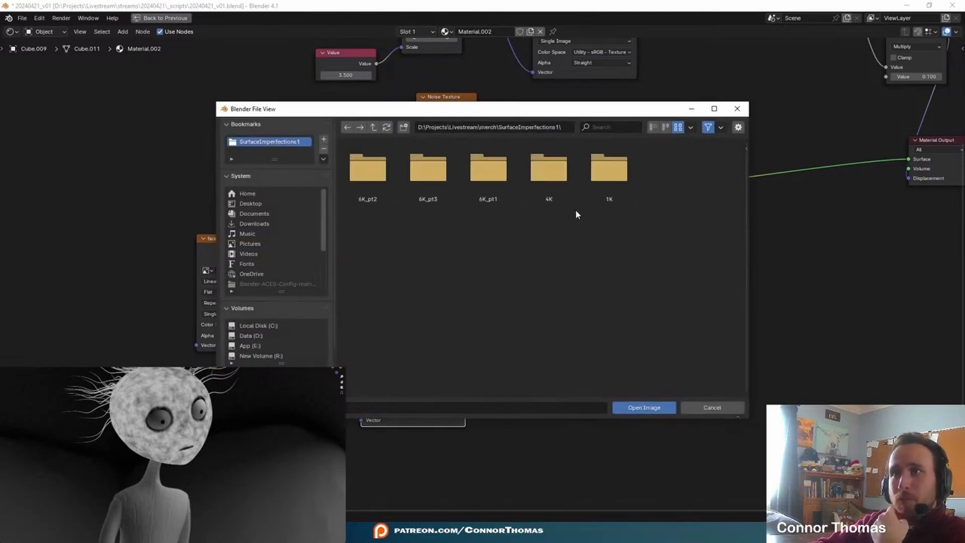
pyautogui.doubleClick(623, 187)
pyautogui.scroll(-7, 602, 288)
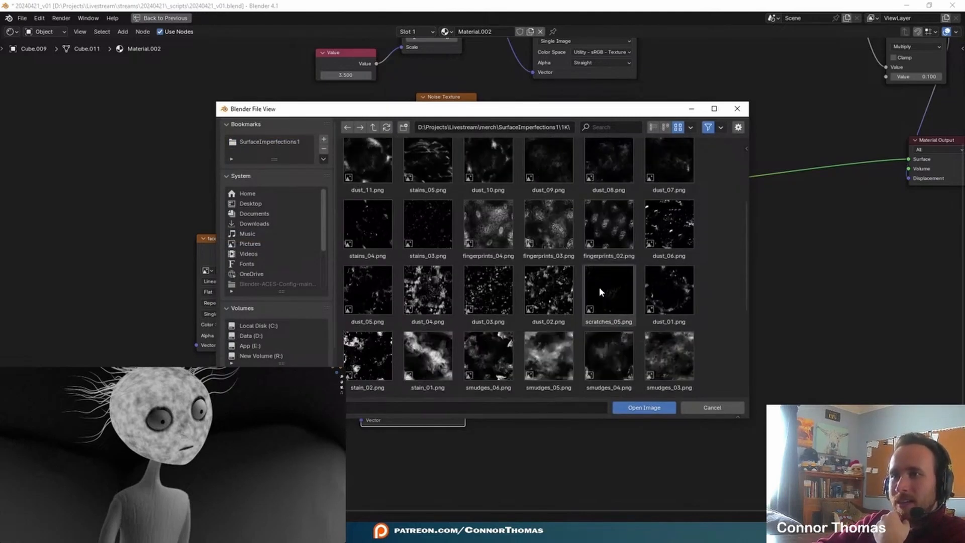
pyautogui.doubleClick(428, 287)
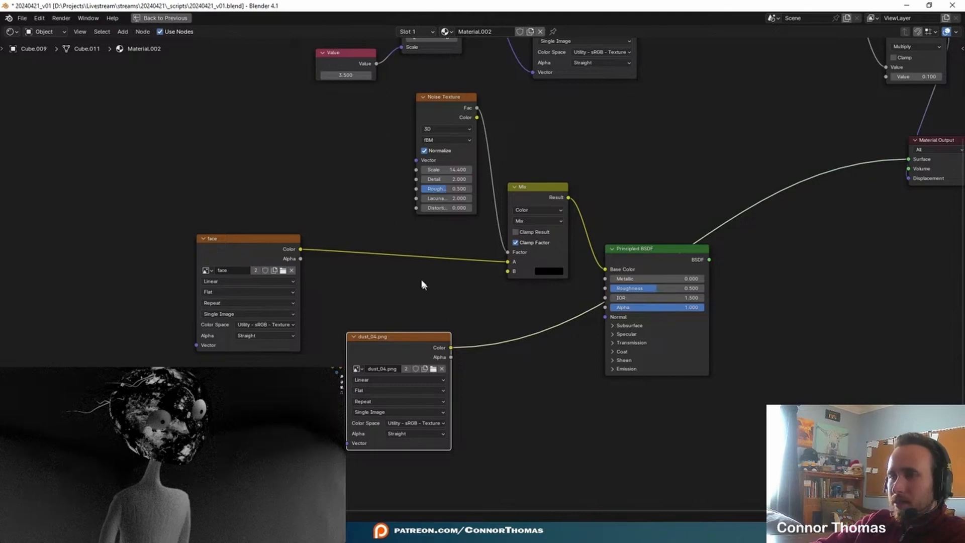
# Reposition the dust_04.png node and give it Texture Coordinate and Mapping nodes.
pyautogui.moveTo(402, 340); pyautogui.dragTo(385, 380)
pyautogui.hotkey('ctrl', 't')
pyautogui.moveTo(385, 380); pyautogui.dragTo(479, 288, button='middle')
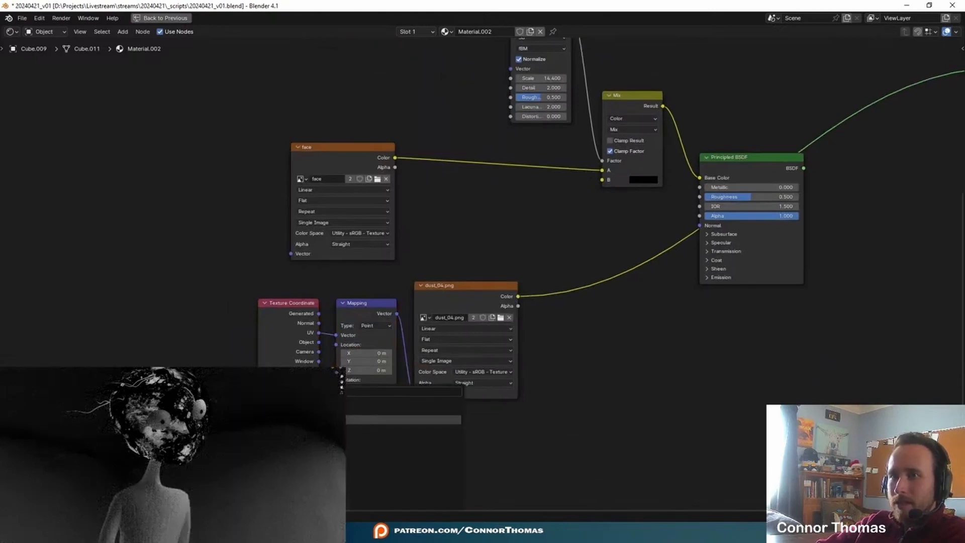
pyautogui.press('g')
pyautogui.press('Escape')
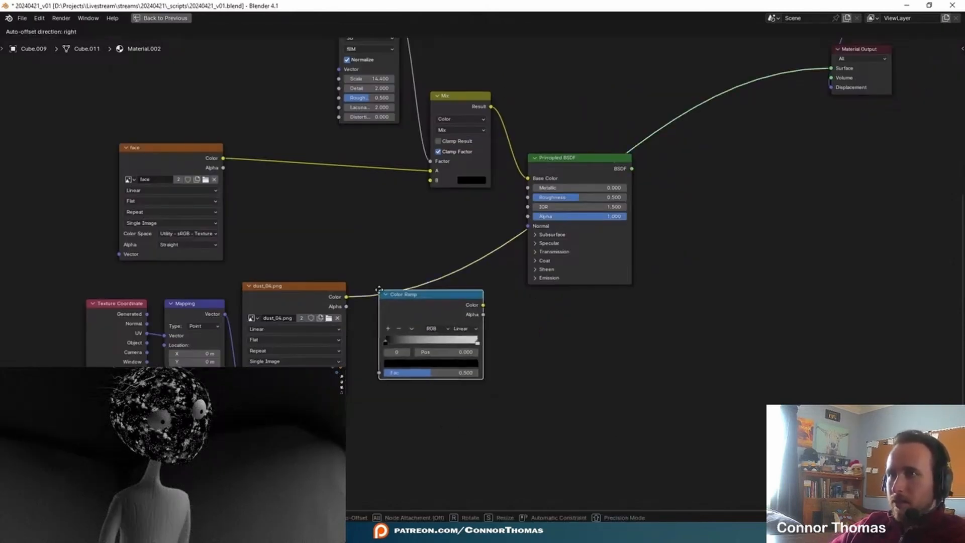
# Insert a Color Ramp after the dust_04.png texture and lighten its first stop's color.
pyautogui.click(507, 323)
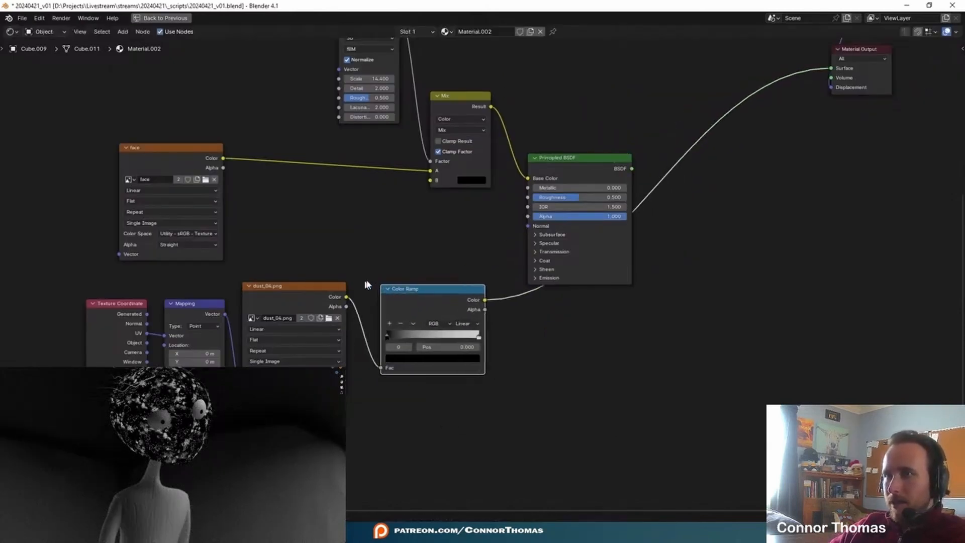
pyautogui.click(416, 358)
pyautogui.moveTo(474, 266)
pyautogui.mouseDown()
pyautogui.moveTo(473, 248)
pyautogui.moveTo(473, 272)
pyautogui.mouseUp()
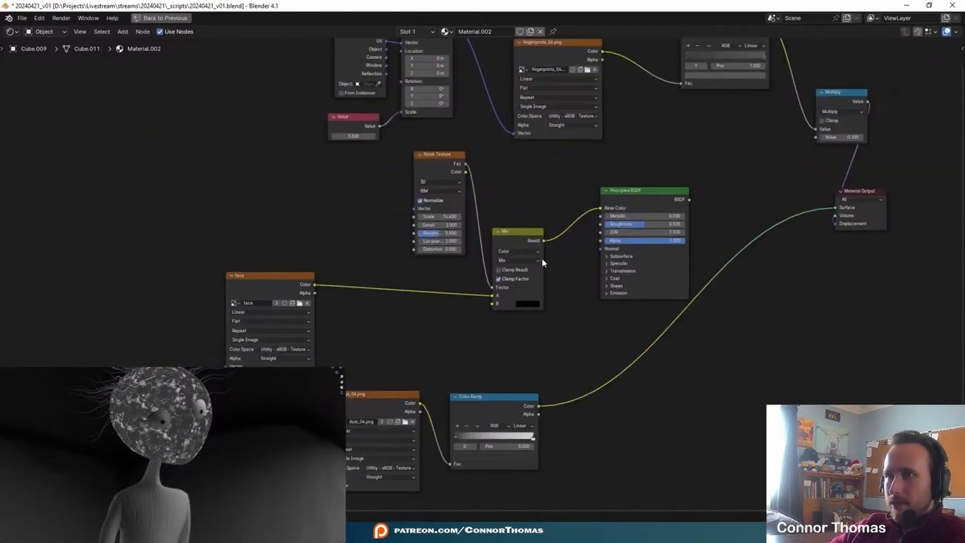
# Move the Noise Texture aside, feed the dust Color Ramp into the Mix node's B input, and preview the Mix result.
pyautogui.scroll(1, 543, 262)
pyautogui.moveTo(446, 143); pyautogui.dragTo(391, 139)
pyautogui.moveTo(564, 358); pyautogui.dragTo(598, 327, button='middle')
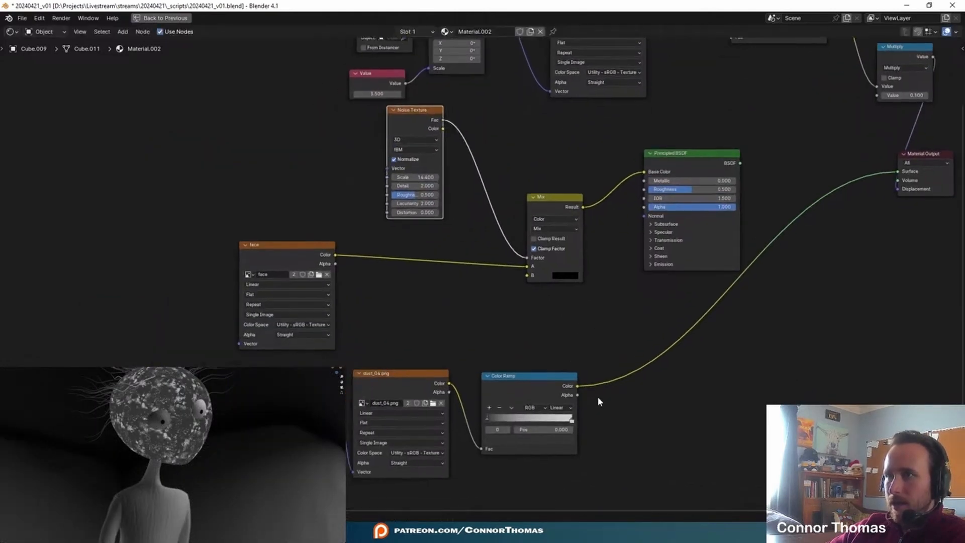
pyautogui.moveTo(579, 386); pyautogui.dragTo(526, 275)
pyautogui.keyDown('ctrl'); pyautogui.keyDown('shift'); pyautogui.click(573, 201); pyautogui.keyUp('shift'); pyautogui.keyUp('ctrl')
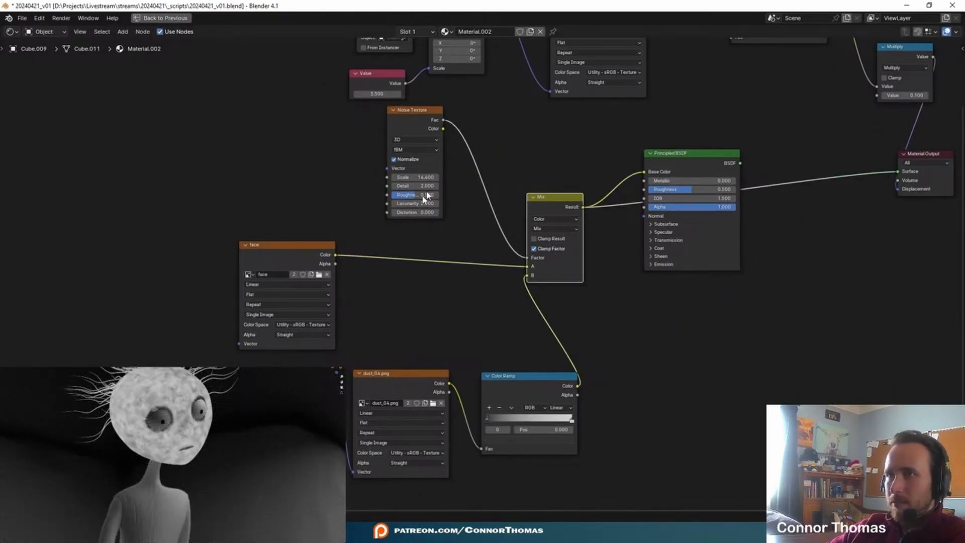
# Set the Noise Texture's Roughness to 1 and Detail to 15, and restore the Principled BSDF to the Material Output.
pyautogui.scroll(3, 424, 195)
pyautogui.moveTo(412, 175); pyautogui.dragTo(447, 175)
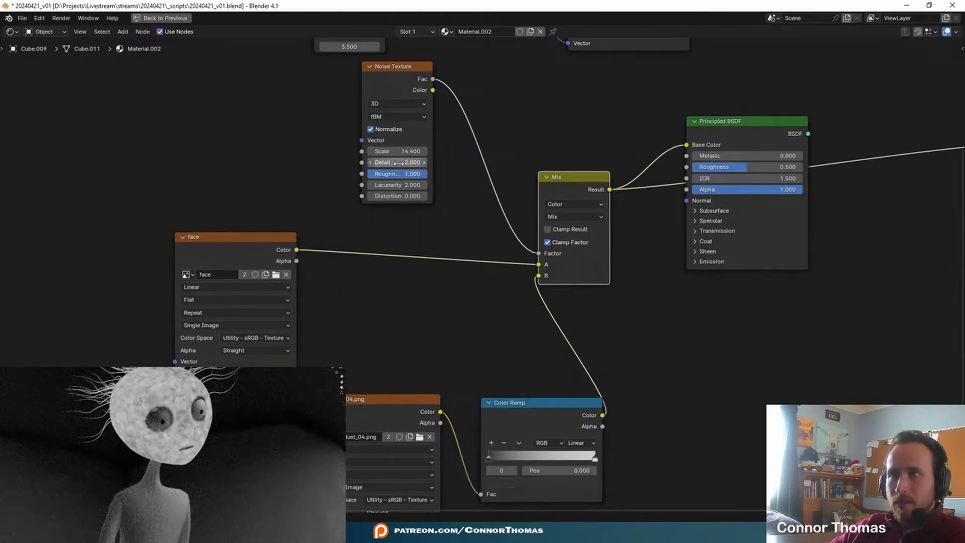
pyautogui.moveTo(398, 163); pyautogui.dragTo(444, 149)
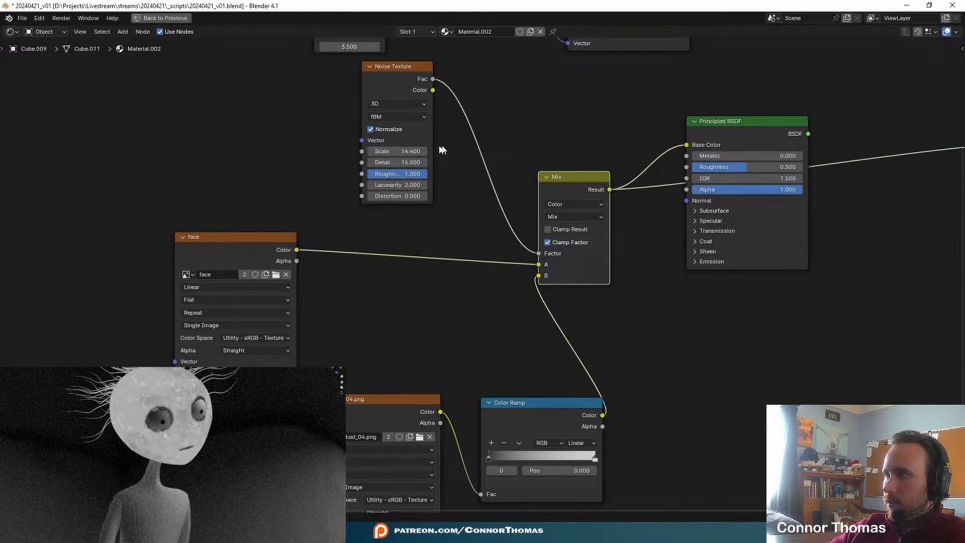
pyautogui.moveTo(791, 137); pyautogui.dragTo(505, 217, button='middle')
pyautogui.keyDown('ctrl'); pyautogui.keyDown('shift'); pyautogui.click(480, 202); pyautogui.keyUp('shift'); pyautogui.keyUp('ctrl')
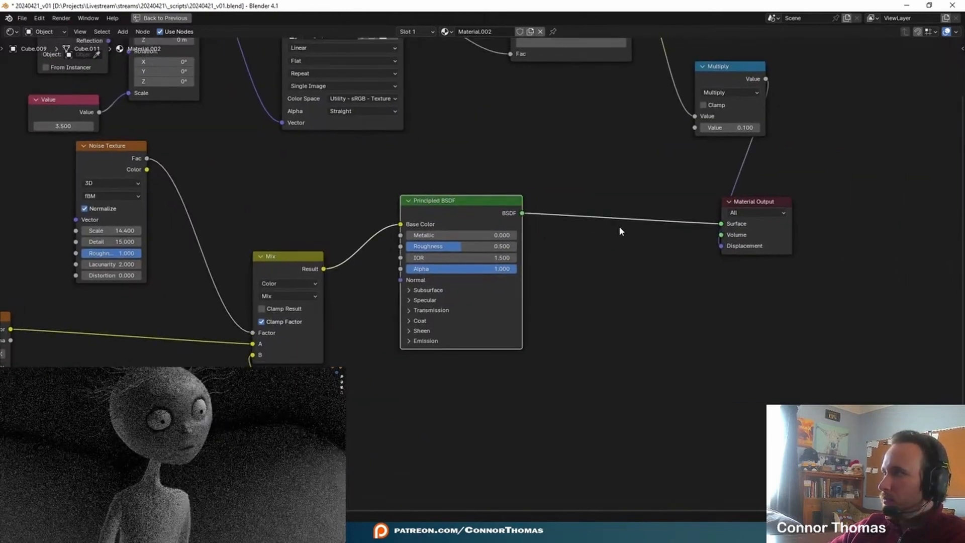
# Lighten the dust Color Ramp's first stop further and try the face Color directly in the Principled BSDF's Base Color.
pyautogui.moveTo(362, 334); pyautogui.dragTo(657, 173, button='middle')
pyautogui.click(578, 401)
pyautogui.click(597, 246)
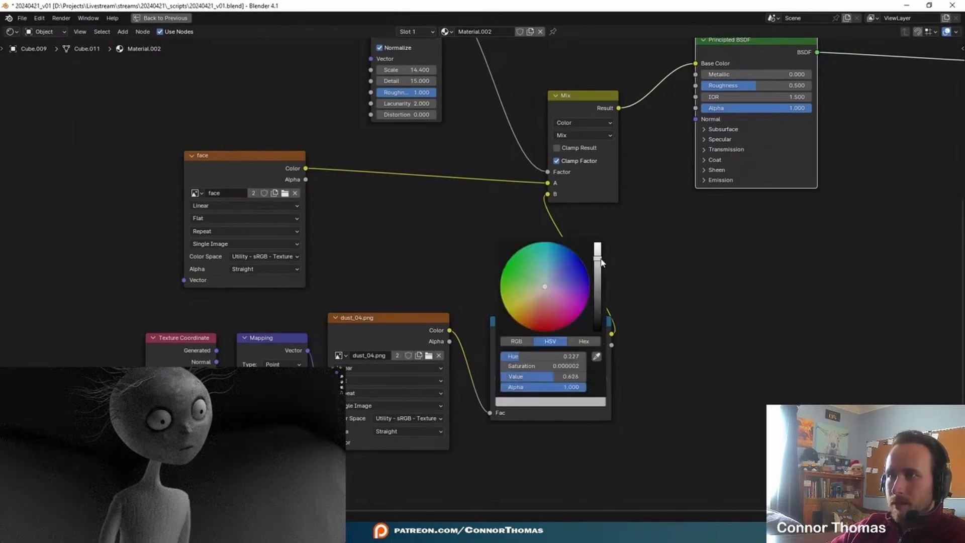
pyautogui.moveTo(696, 265); pyautogui.dragTo(658, 339, button='middle')
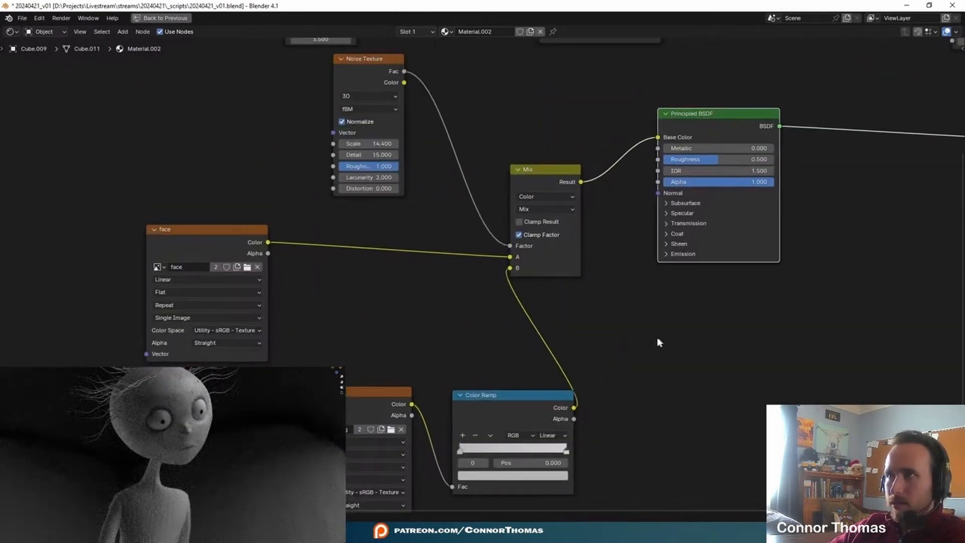
pyautogui.moveTo(268, 242); pyautogui.dragTo(660, 142)
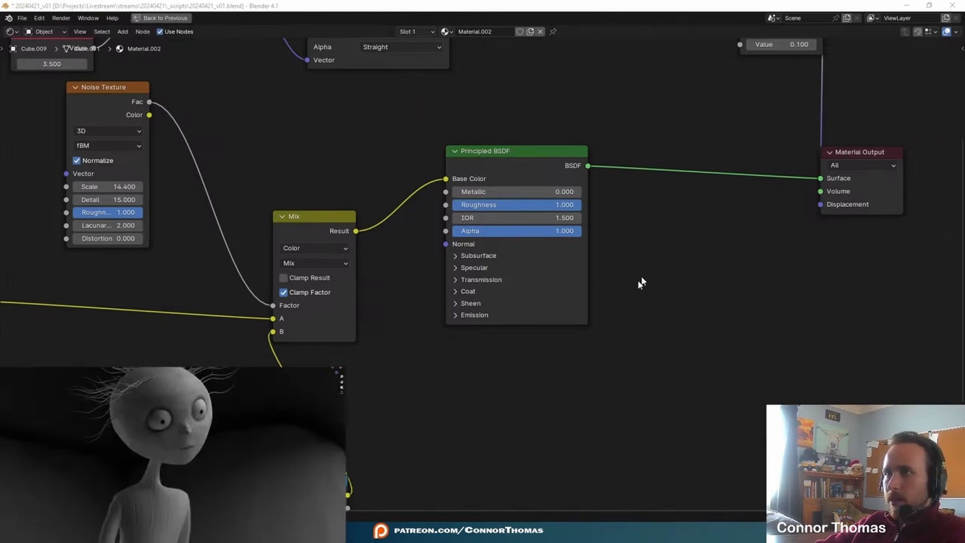
# Return to the full layout, select the area light above the room, and reselect the character's head.
pyautogui.click(665, 366)
pyautogui.hotkey('ctrl', 'space')
pyautogui.scroll(-10, 637, 278)
pyautogui.moveTo(616, 170); pyautogui.dragTo(633, 214, button='middle')
pyautogui.click(632, 215)
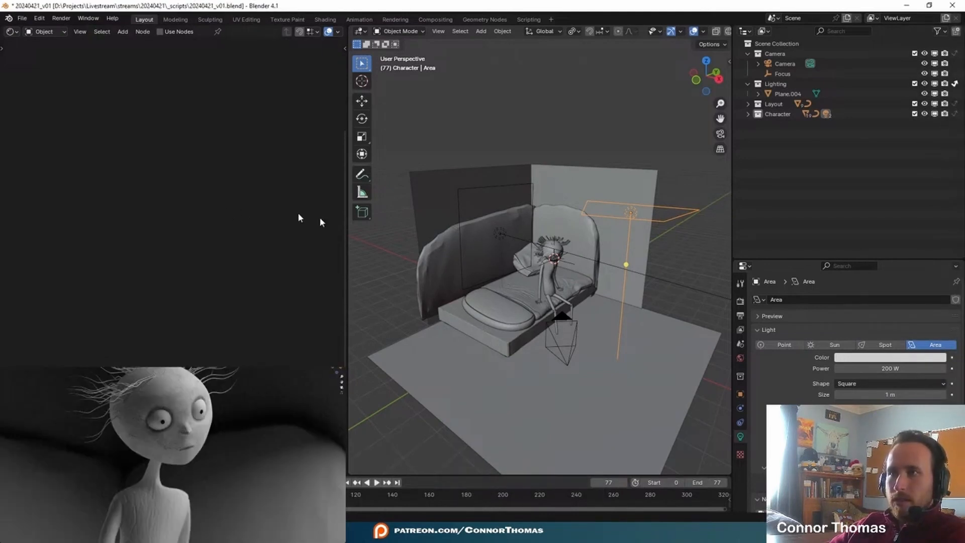
pyautogui.click(549, 251)
pyautogui.scroll(5, 549, 252)
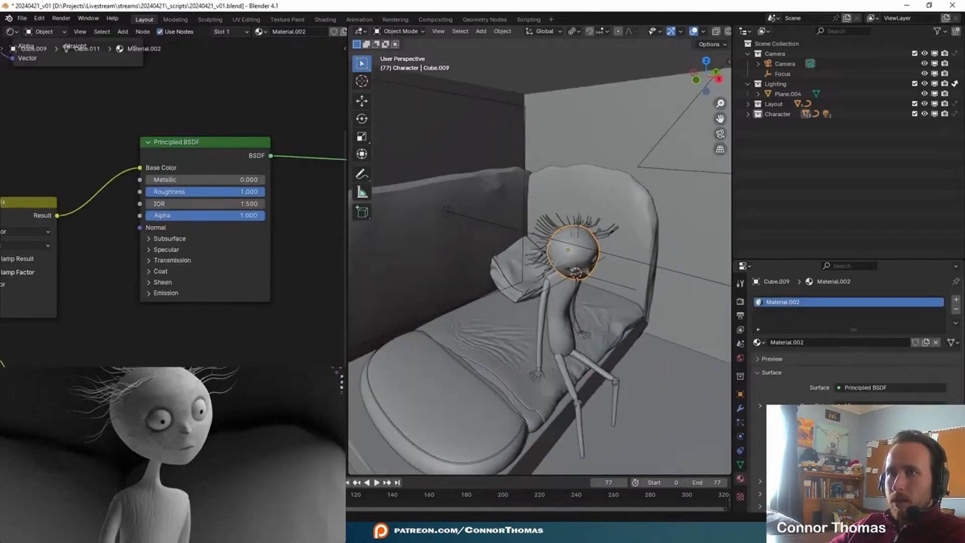
# Maximize the shader editor and preview the Multiply node and the fingerprint texture on the head.
pyautogui.hotkey('ctrl', 'space')
pyautogui.scroll(-4, 394, 438)
pyautogui.keyDown('ctrl'); pyautogui.keyDown('shift'); pyautogui.click(508, 228); pyautogui.keyUp('shift'); pyautogui.keyUp('ctrl')
pyautogui.keyDown('ctrl'); pyautogui.keyDown('shift'); pyautogui.click(310, 199); pyautogui.keyUp('shift'); pyautogui.keyUp('ctrl')
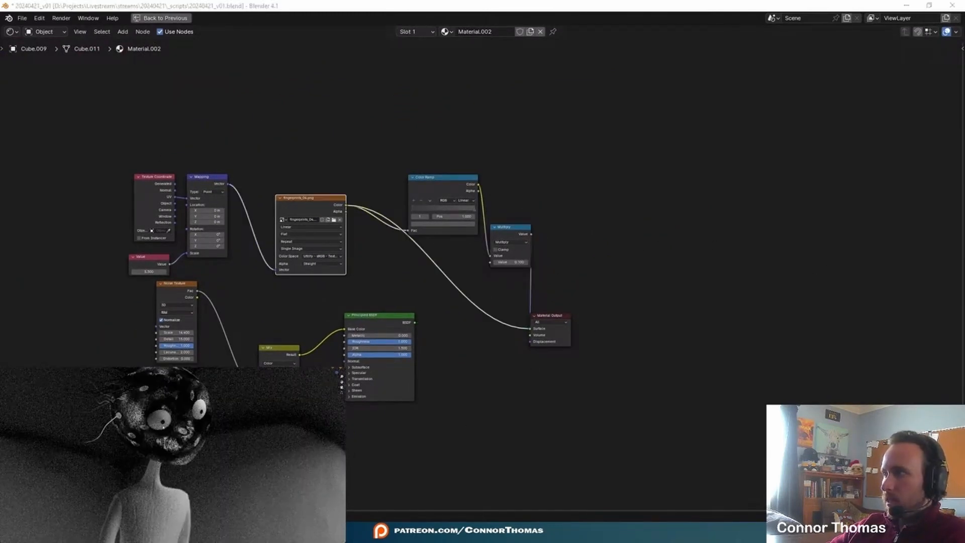
pyautogui.scroll(2, 338, 143)
pyautogui.moveTo(338, 143); pyautogui.dragTo(427, 165, button='middle')
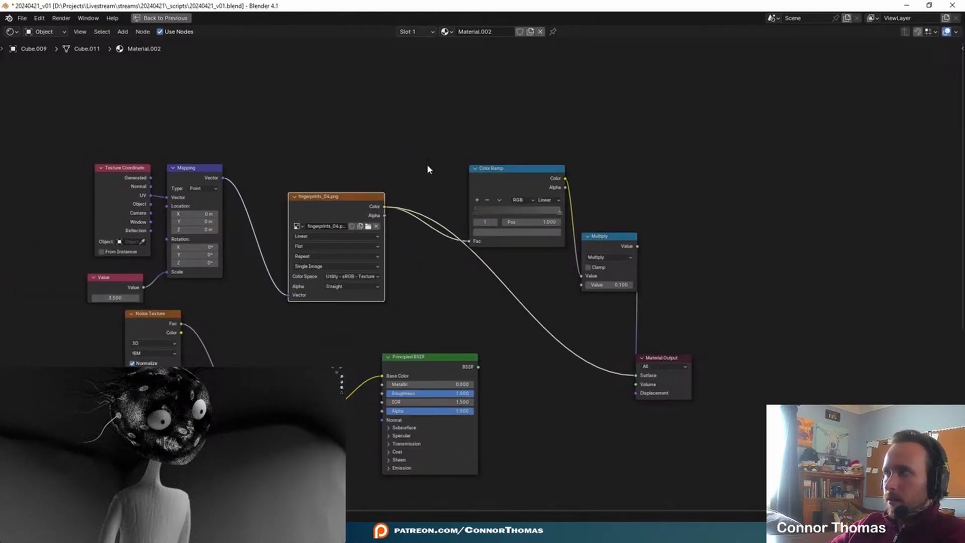
# Spread out the node tree by moving the Mix, Principled BSDF and Material Output nodes farther from the texture nodes.
pyautogui.moveTo(497, 392); pyautogui.dragTo(498, 251, button='middle')
pyautogui.moveTo(429, 346); pyautogui.dragTo(527, 285, button='middle')
pyautogui.moveTo(366, 144); pyautogui.dragTo(557, 259)
pyautogui.moveTo(511, 154); pyautogui.dragTo(739, 216)
pyautogui.click(692, 371)
pyautogui.moveTo(688, 374); pyautogui.dragTo(423, 480, button='middle')
pyautogui.click(496, 262)
pyautogui.moveTo(495, 263); pyautogui.dragTo(770, 238)
pyautogui.press('Home')
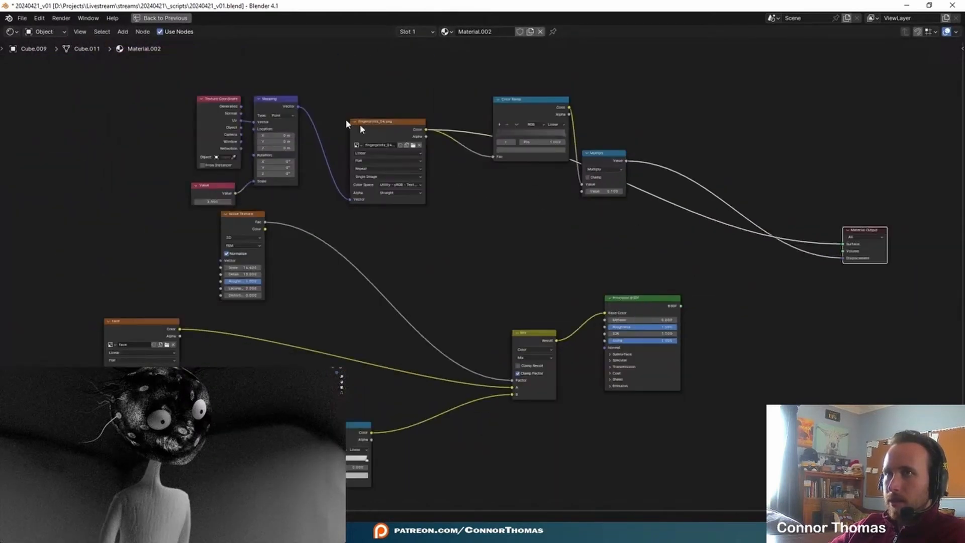
# Move the whole fingerprint displacement node chain below the dust texture nodes.
pyautogui.moveTo(151, 57); pyautogui.dragTo(628, 166)
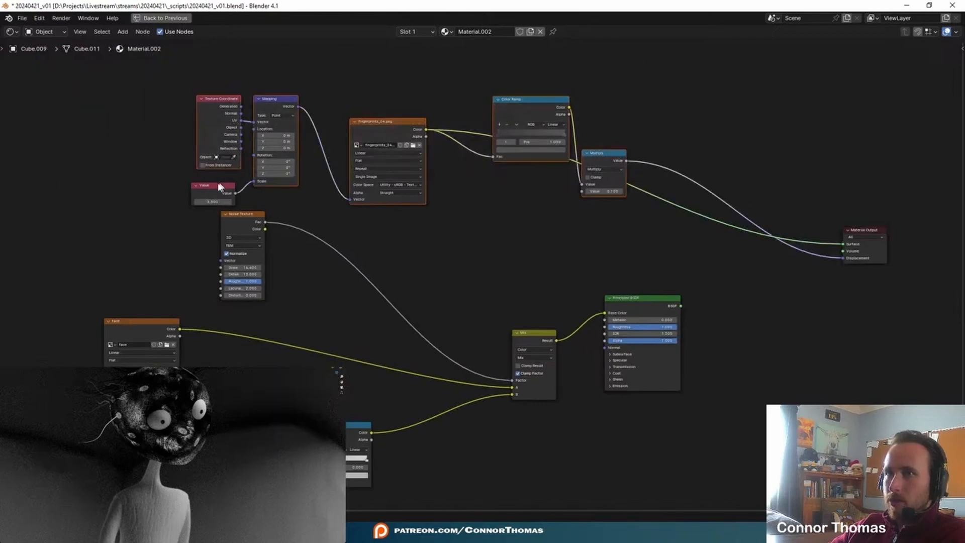
pyautogui.moveTo(381, 228); pyautogui.dragTo(360, 142, button='middle')
pyautogui.scroll(-1, 360, 142)
pyautogui.moveTo(552, 86); pyautogui.dragTo(543, 444)
pyautogui.click(783, 117)
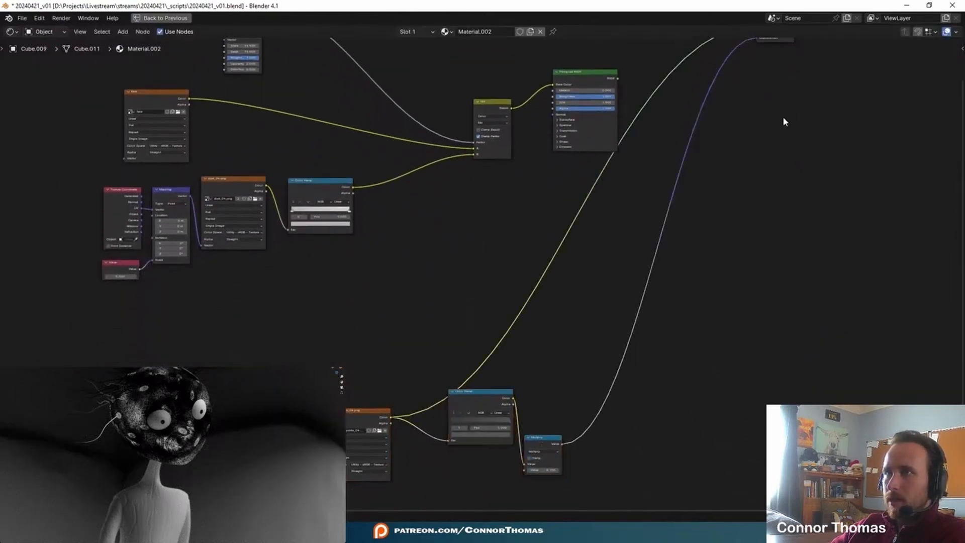
# Duplicate the Principled BSDF and place the copy below and beyond the original.
pyautogui.moveTo(782, 117); pyautogui.dragTo(725, 240, button='middle')
pyautogui.click(530, 196)
pyautogui.hotkey('shift', 'd')
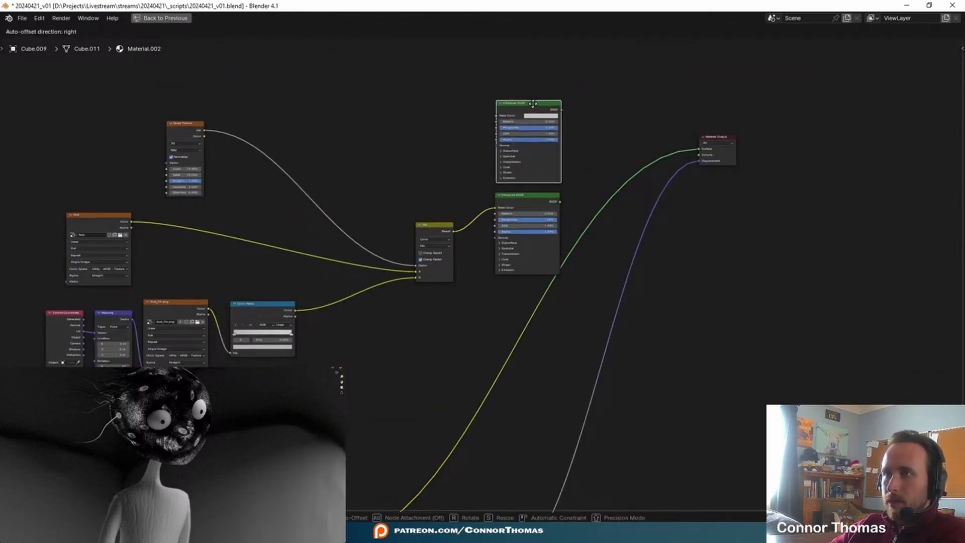
pyautogui.click(706, 325)
# Add a Mix Shader node near the Material Output.
pyautogui.moveTo(665, 373); pyautogui.dragTo(658, 328, button='middle')
pyautogui.hotkey('shift', 'a')
pyautogui.click(701, 189)
pyautogui.write('mix')
pyautogui.press('Down')
pyautogui.press('Down')
pyautogui.press('Return')
pyautogui.click(668, 182)
# Restore the original Principled BSDF output and connect it and its duplicate to the Mix Shader's two Shader inputs.
pyautogui.keyDown('ctrl'); pyautogui.keyDown('shift'); pyautogui.click(550, 166); pyautogui.keyUp('shift'); pyautogui.keyUp('ctrl')
pyautogui.scroll(3, 551, 165)
pyautogui.moveTo(553, 165); pyautogui.dragTo(460, 144, button='middle')
pyautogui.click(460, 140)
pyautogui.moveTo(458, 139); pyautogui.dragTo(604, 196)
pyautogui.moveTo(632, 213); pyautogui.dragTo(662, 187, button='middle')
pyautogui.moveTo(656, 146); pyautogui.dragTo(691, 136)
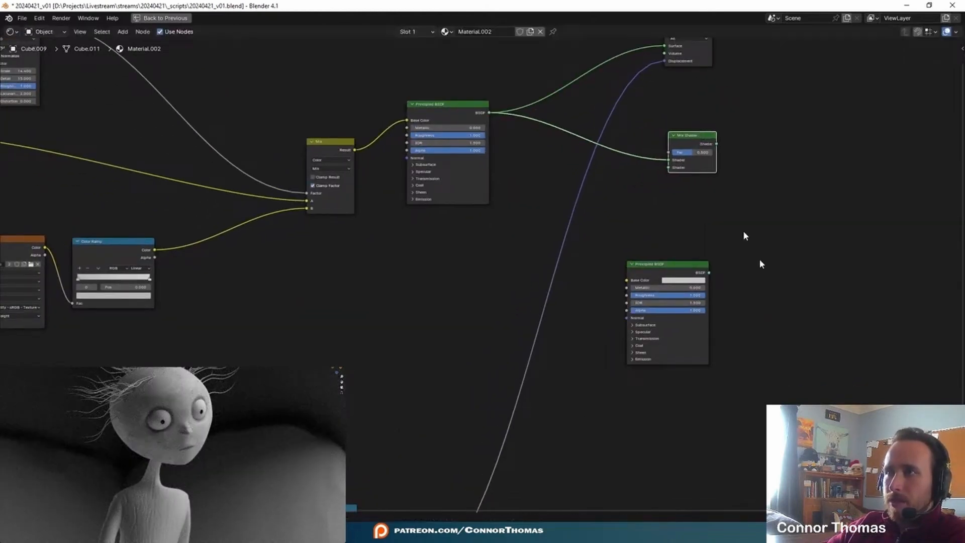
pyautogui.moveTo(709, 273); pyautogui.dragTo(692, 181)
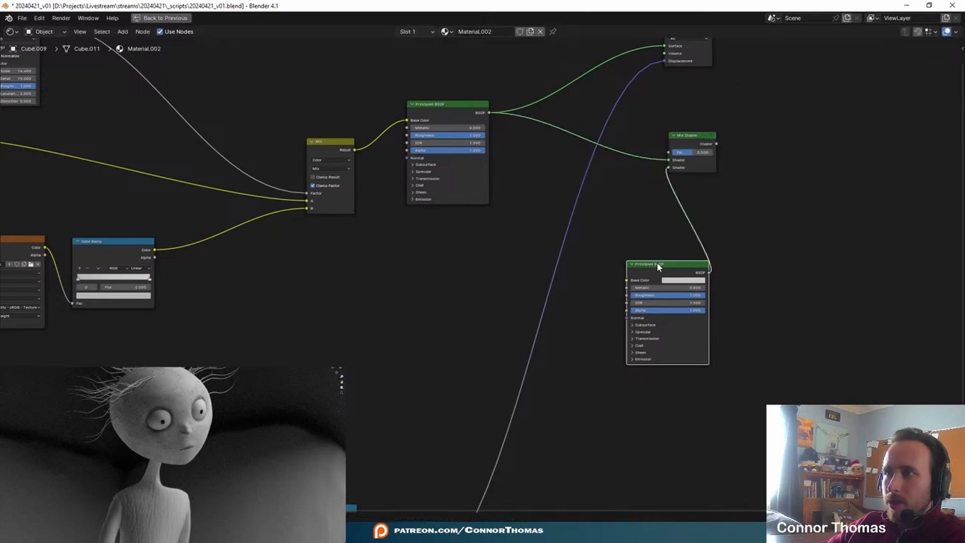
# Move the duplicate Principled BSDF slightly away from the Mix Shader and set its base color to black.
pyautogui.moveTo(657, 267); pyautogui.dragTo(608, 259)
pyautogui.click(628, 274)
pyautogui.click(682, 224)
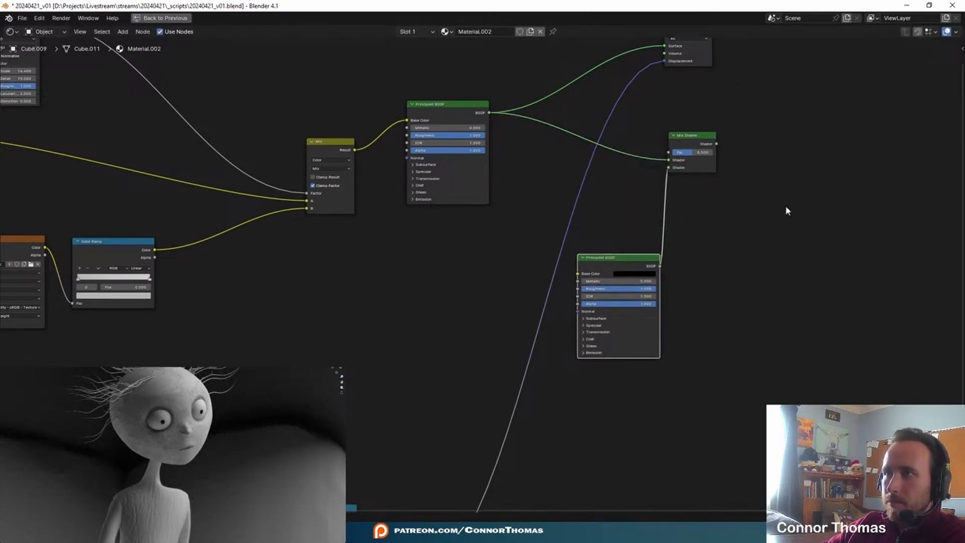
# Add a second Color Ramp node directly above the fingerprint texture's existing Color Ramp.
pyautogui.scroll(-3, 694, 356)
pyautogui.scroll(2, 533, 342)
pyautogui.moveTo(473, 413); pyautogui.dragTo(476, 302, button='middle')
pyautogui.moveTo(433, 341); pyautogui.dragTo(525, 293, button='middle')
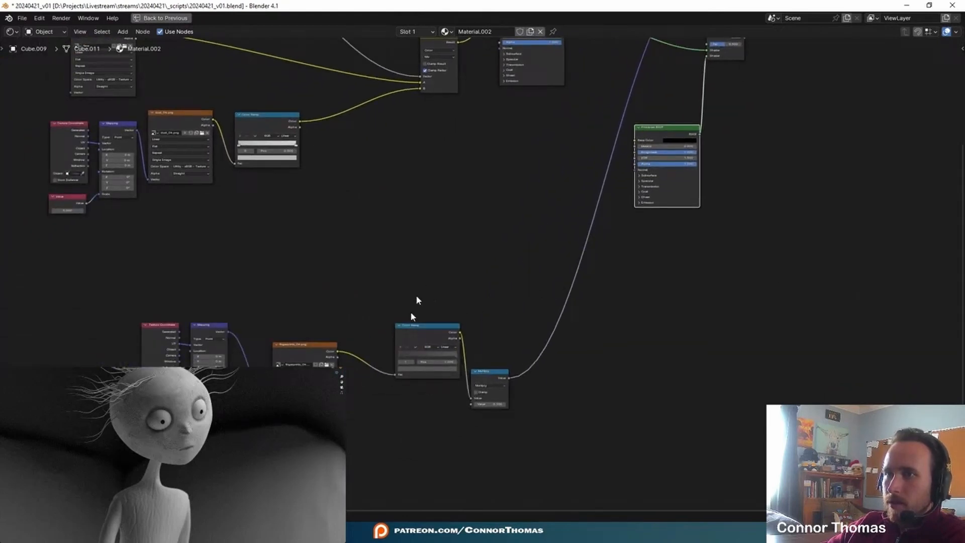
pyautogui.click(404, 273)
pyautogui.hotkey('shift', 'a')
pyautogui.write('colo')
pyautogui.press('Down')
pyautogui.press('Return')
pyautogui.click(396, 264)
# Connect the fingerprint texture's color to the new Color Ramp and the ramp's color to the Mix Shader's Fac input.
pyautogui.keyDown('ctrl'); pyautogui.keyDown('shift'); pyautogui.click(305, 348); pyautogui.keyUp('shift'); pyautogui.keyUp('ctrl')
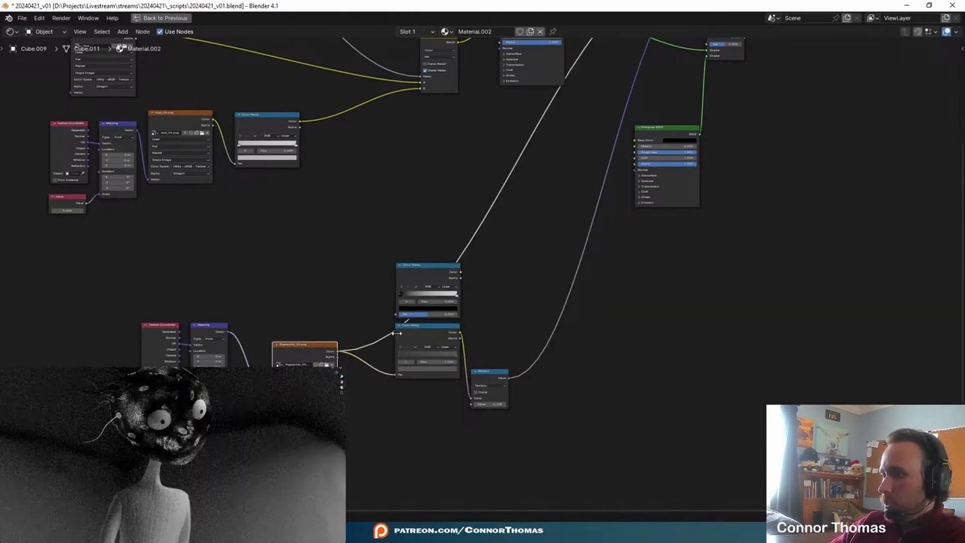
pyautogui.scroll(2, 395, 337)
pyautogui.moveTo(370, 351); pyautogui.dragTo(372, 351)
pyautogui.moveTo(430, 267); pyautogui.dragTo(293, 352, button='middle')
pyautogui.moveTo(319, 385); pyautogui.dragTo(630, 97)
pyautogui.moveTo(674, 41); pyautogui.dragTo(622, 160, button='middle')
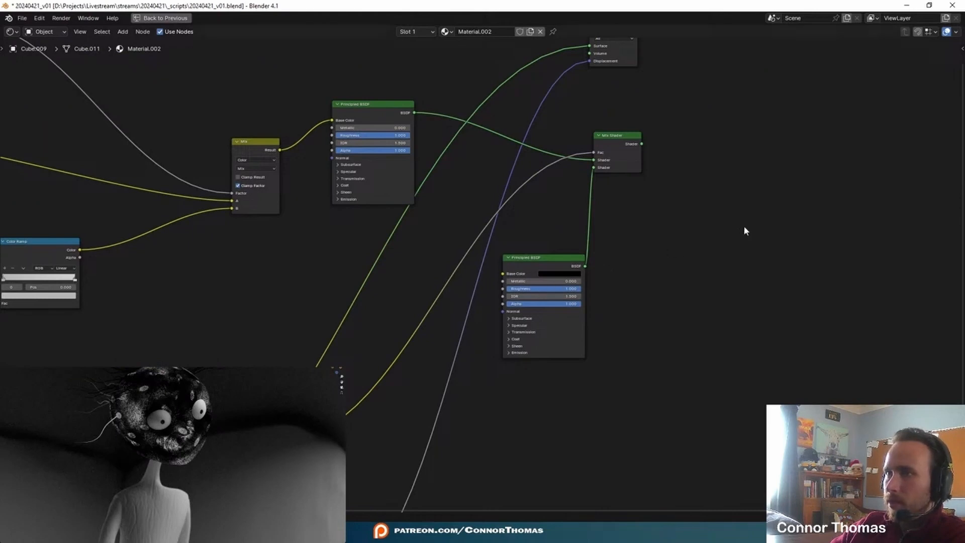
# Move the Material Output farther from the shaders and connect the Mix Shader to its Surface input.
pyautogui.moveTo(740, 233); pyautogui.dragTo(715, 310, button='middle')
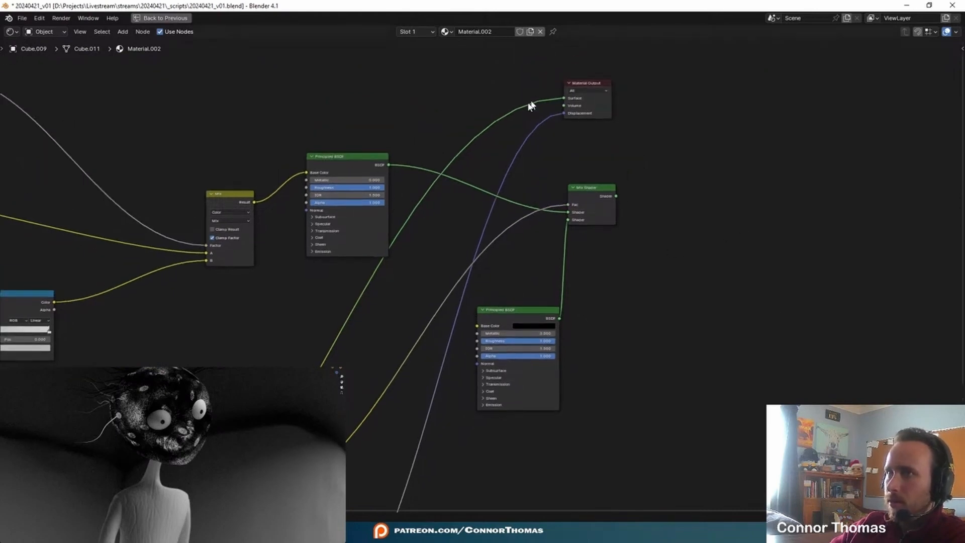
pyautogui.moveTo(529, 103); pyautogui.dragTo(416, 157, button='middle')
pyautogui.moveTo(485, 140); pyautogui.dragTo(832, 127)
pyautogui.keyDown('ctrl'); pyautogui.keyDown('shift'); pyautogui.click(483, 244); pyautogui.keyUp('shift'); pyautogui.keyUp('ctrl')
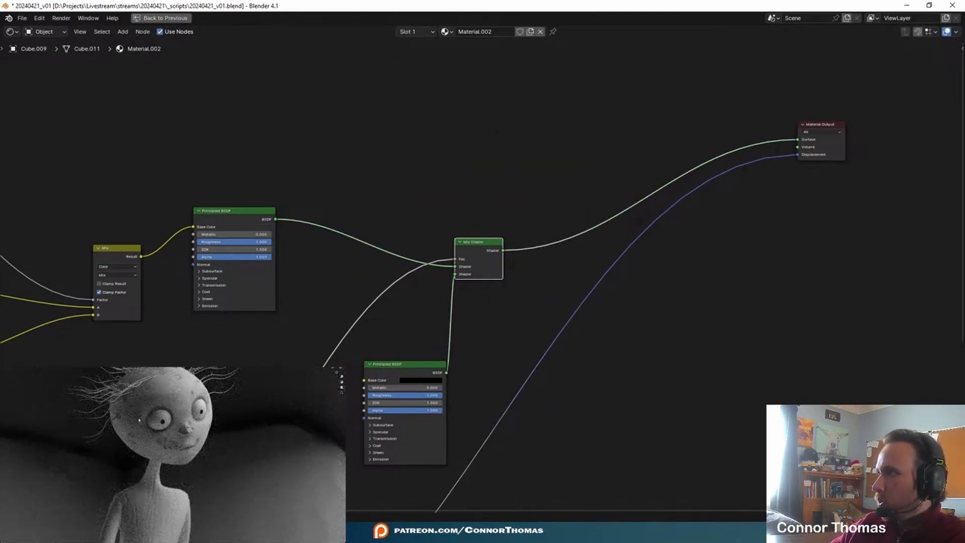
pyautogui.click(147, 423)
# Lighten the duplicate Principled BSDF's base color from black to a dark grey.
pyautogui.moveTo(547, 245); pyautogui.dragTo(514, 225)
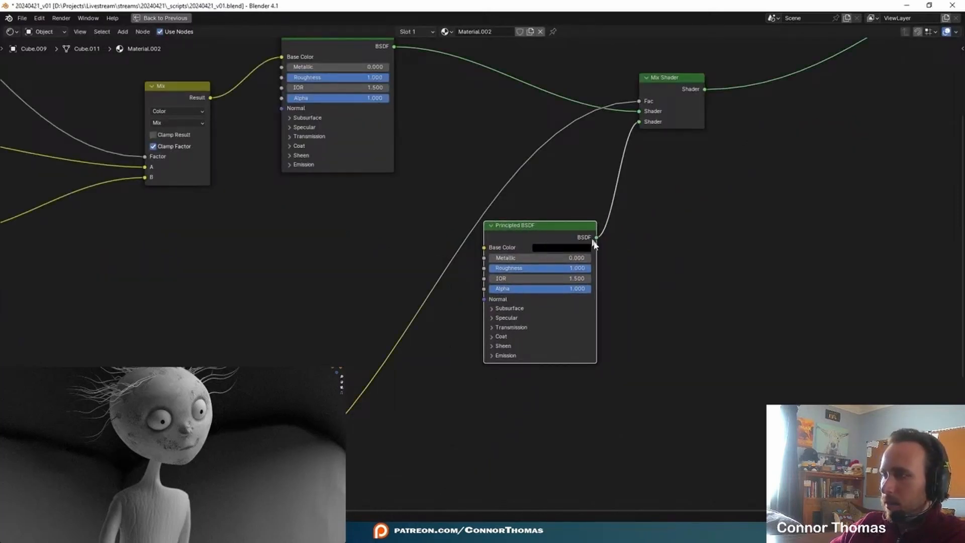
pyautogui.click(574, 248)
pyautogui.moveTo(629, 188); pyautogui.dragTo(628, 159)
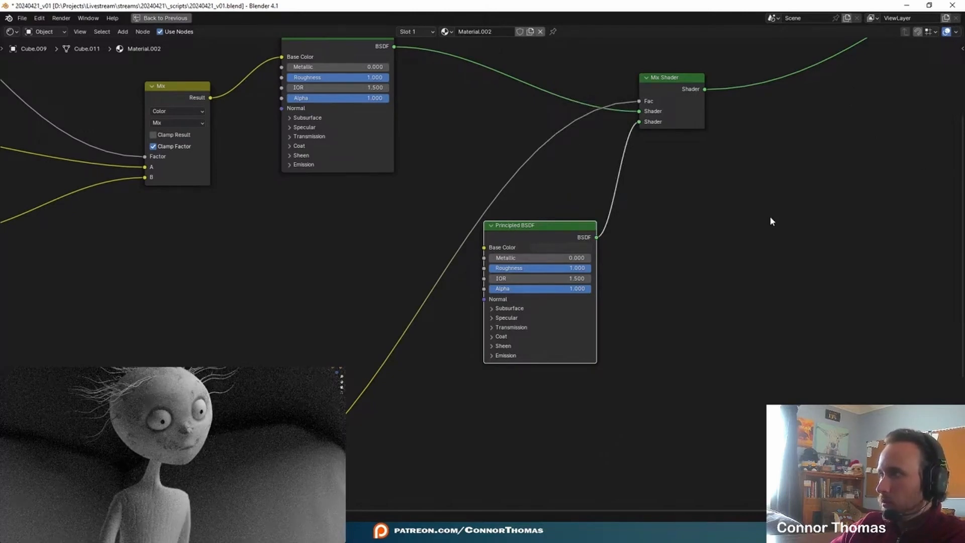
pyautogui.click(110, 464)
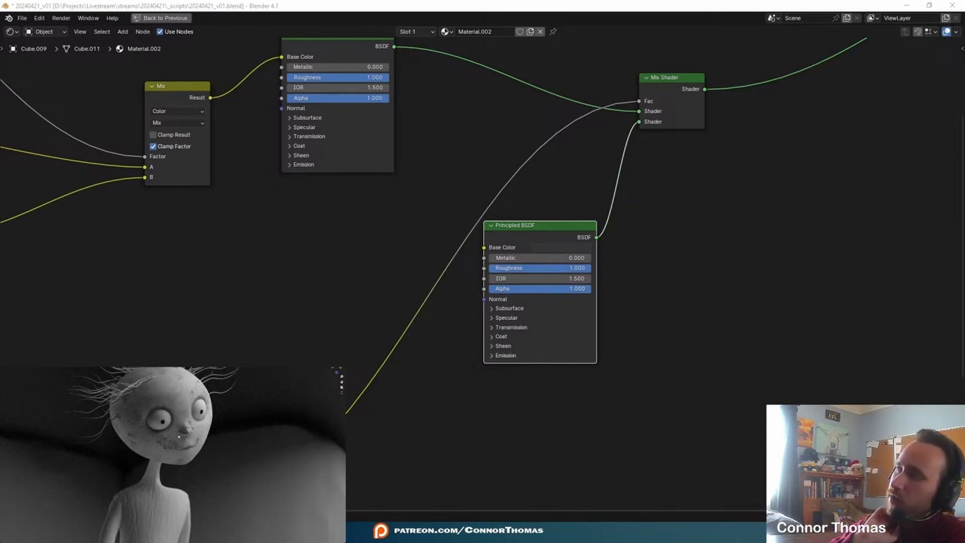
pyautogui.click(750, 289)
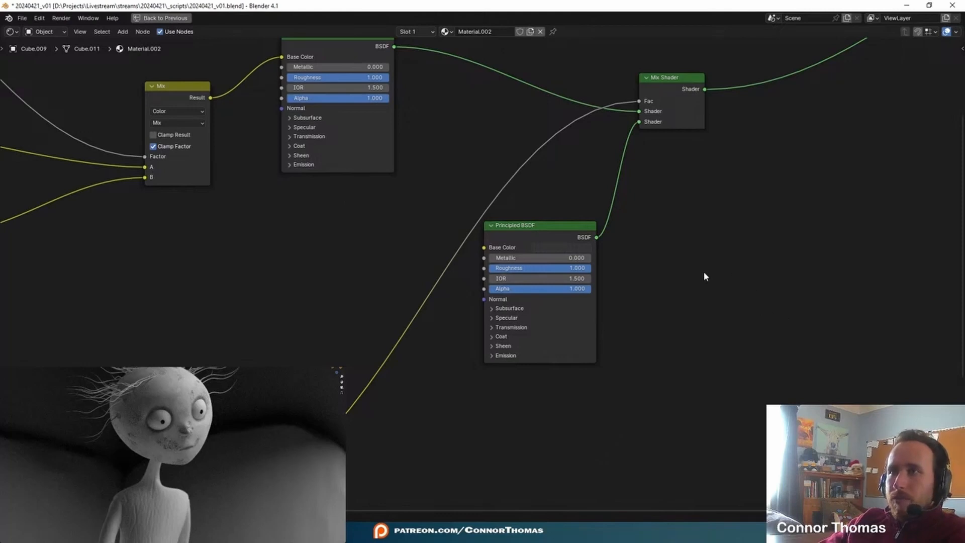
# In the Texture Paint workspace, create a blank 1024 × 1024 px black image named mainface.
pyautogui.hotkey('ctrl', 'space')
pyautogui.moveTo(596, 338); pyautogui.dragTo(404, 71, button='middle')
pyautogui.click(297, 20)
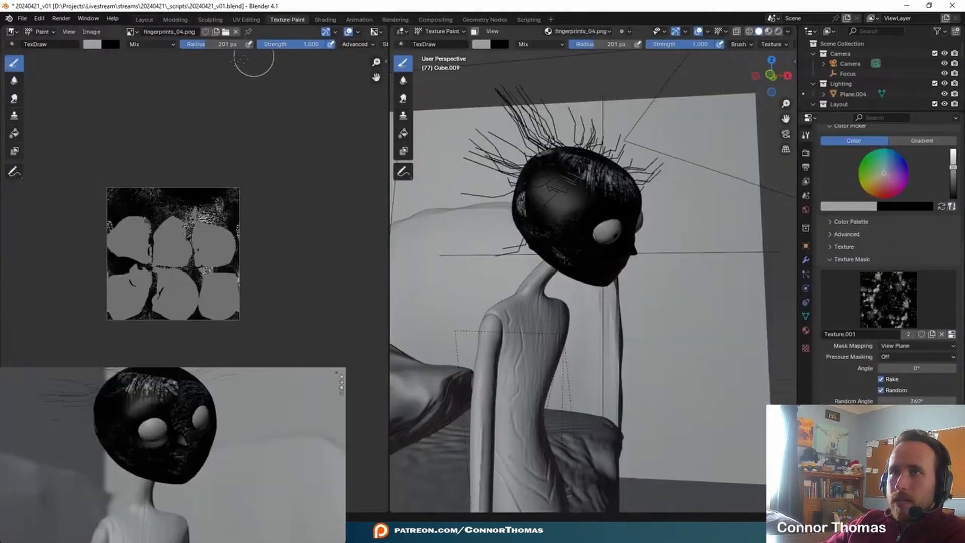
pyautogui.click(91, 31)
pyautogui.click(102, 44)
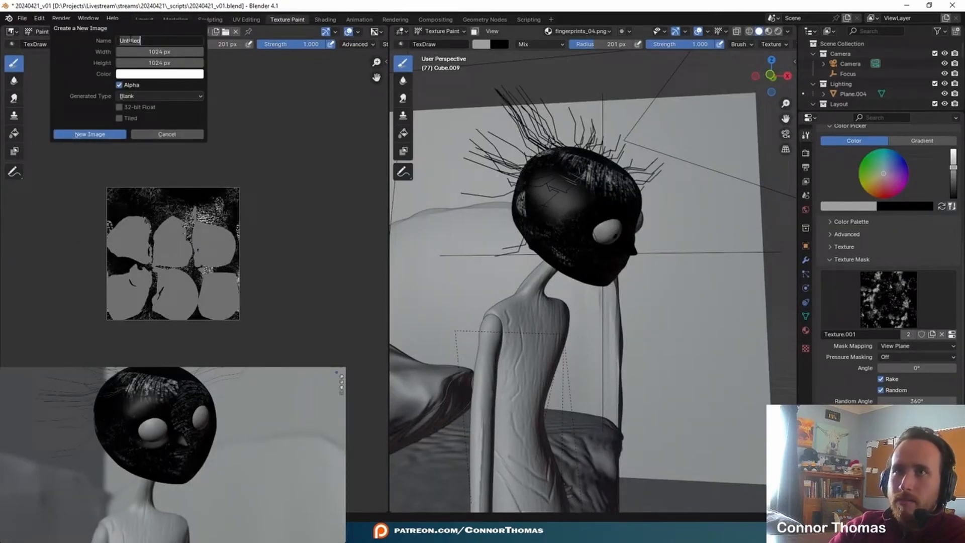
pyautogui.click(184, 75)
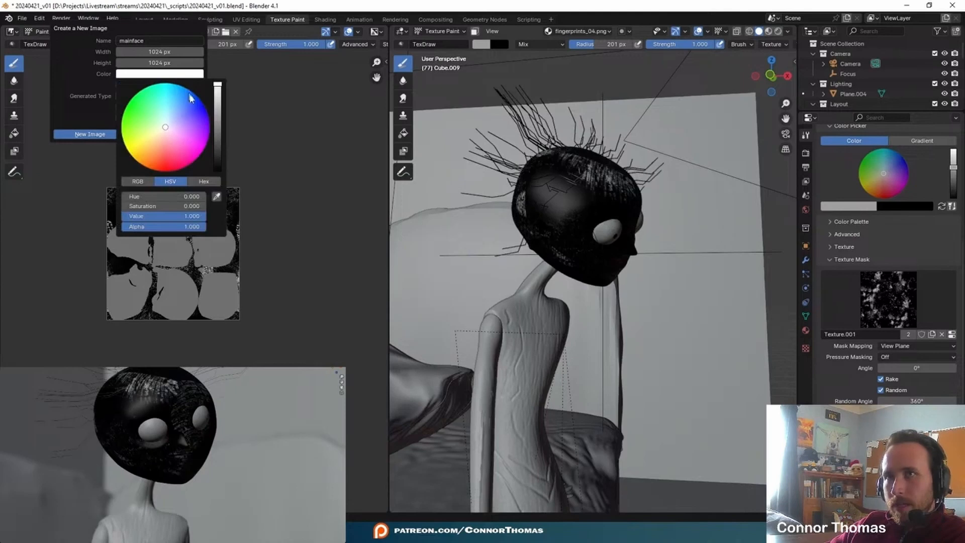
pyautogui.moveTo(219, 144); pyautogui.dragTo(218, 171)
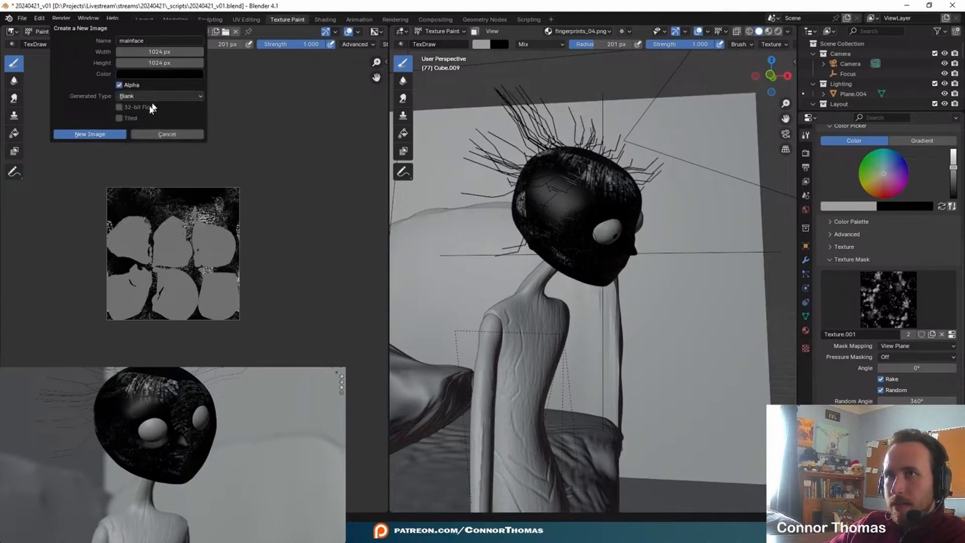
pyautogui.click(95, 134)
# Set the paint brush color to white and frame the head from the front.
pyautogui.scroll(4, 241, 252)
pyautogui.moveTo(478, 262)
pyautogui.mouseDown(button='middle')
pyautogui.moveTo(538, 263)
pyautogui.moveTo(505, 255)
pyautogui.mouseUp(button='middle')
pyautogui.moveTo(954, 176); pyautogui.dragTo(954, 147)
pyautogui.scroll(3, 592, 214)
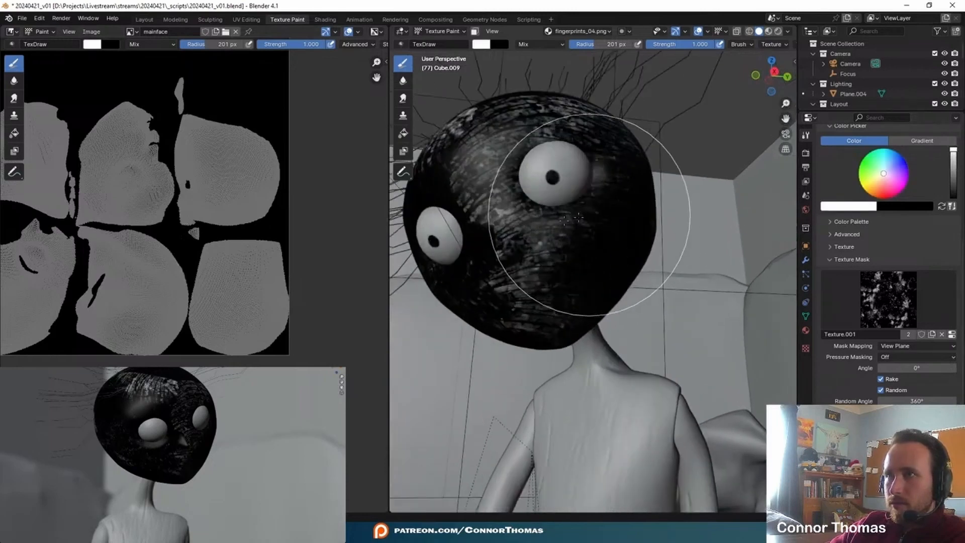
pyautogui.scroll(4, 592, 214)
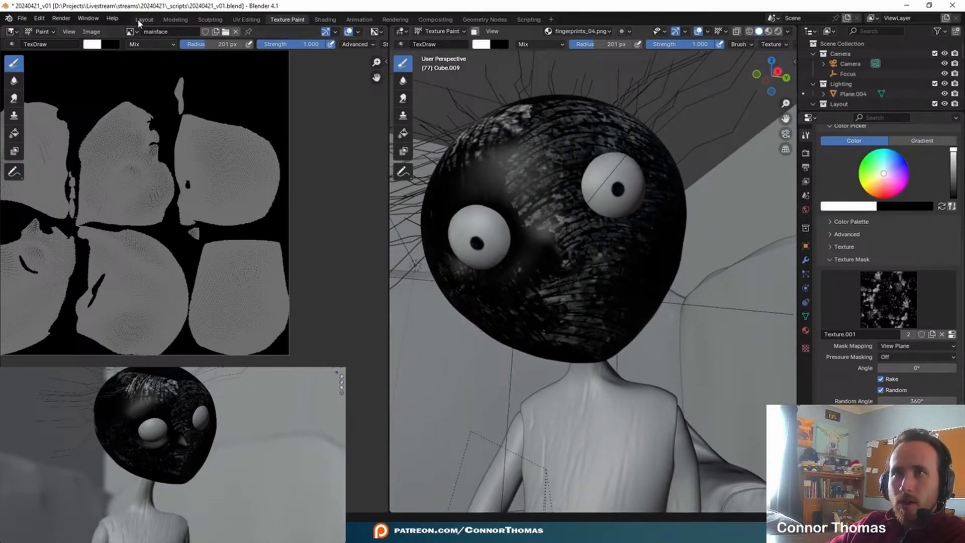
# In the Layout workspace, add an Image Texture node above the Mix Shader and assign the mainface image to it.
pyautogui.click(141, 19)
pyautogui.scroll(-5, 213, 174)
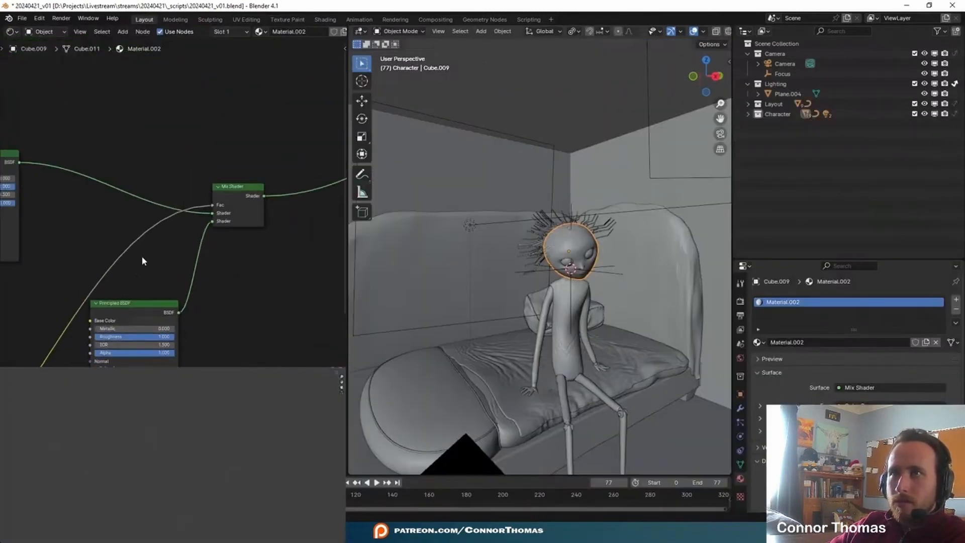
pyautogui.moveTo(188, 157); pyautogui.dragTo(196, 161, button='middle')
pyautogui.hotkey('shift', 'a')
pyautogui.click(196, 160)
pyautogui.write('i')
pyautogui.press('Return')
pyautogui.click(196, 161)
pyautogui.scroll(2, 209, 140)
pyautogui.click(212, 155)
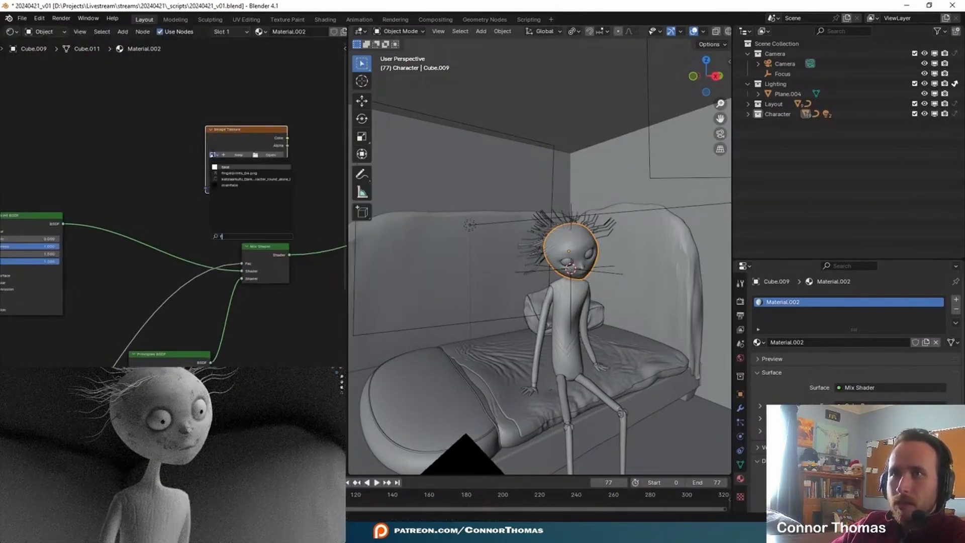
pyautogui.click(229, 185)
# Preview the mainface texture directly on the head's material surface.
pyautogui.moveTo(148, 116); pyautogui.dragTo(132, 133, button='middle')
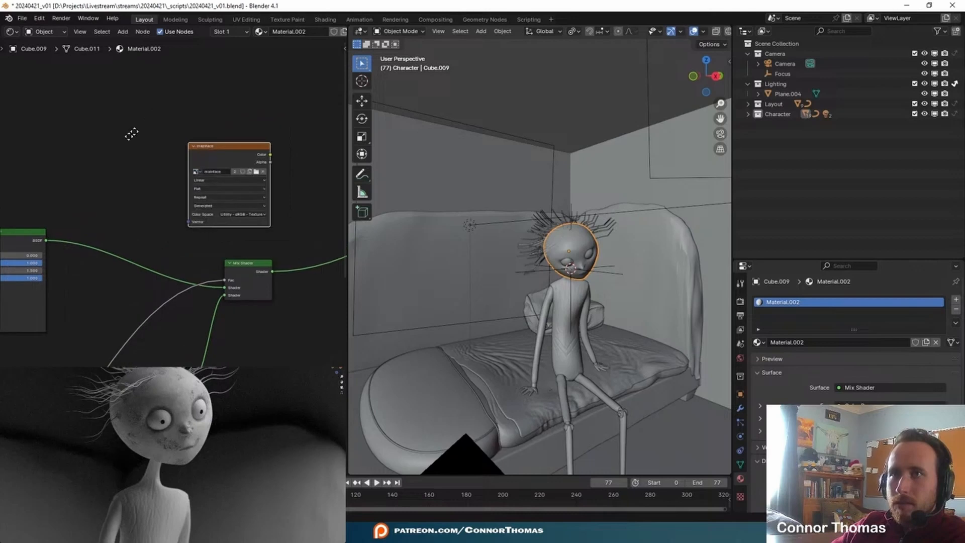
pyautogui.scroll(2, 198, 144)
pyautogui.keyDown('ctrl'); pyautogui.keyDown('shift'); pyautogui.click(206, 145); pyautogui.keyUp('shift'); pyautogui.keyUp('ctrl')
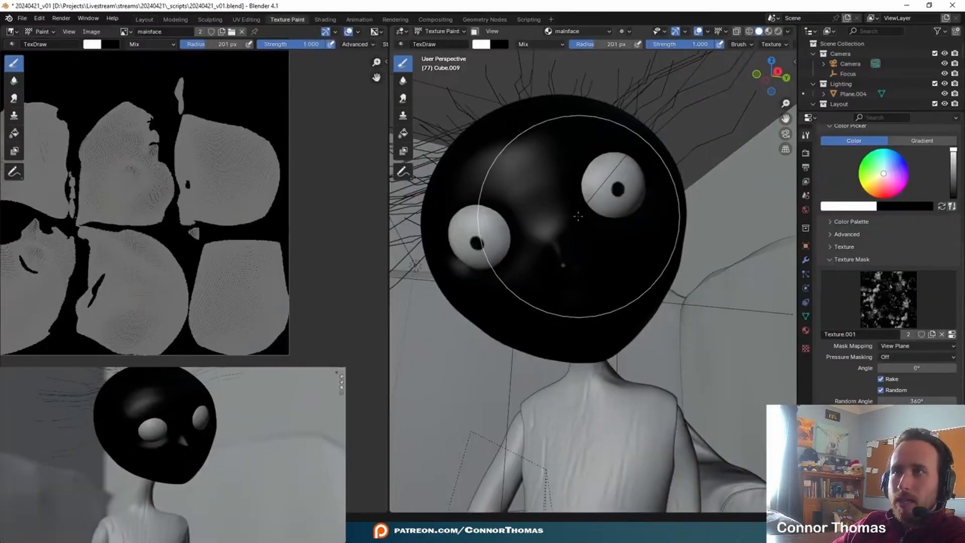
# In the Texture Paint workspace, undo the test stroke on the face and remove the brush's mask texture.
pyautogui.moveTo(517, 204)
pyautogui.mouseDown(button='middle')
pyautogui.moveTo(528, 190)
pyautogui.moveTo(579, 224)
pyautogui.moveTo(580, 239)
pyautogui.mouseUp(button='middle')
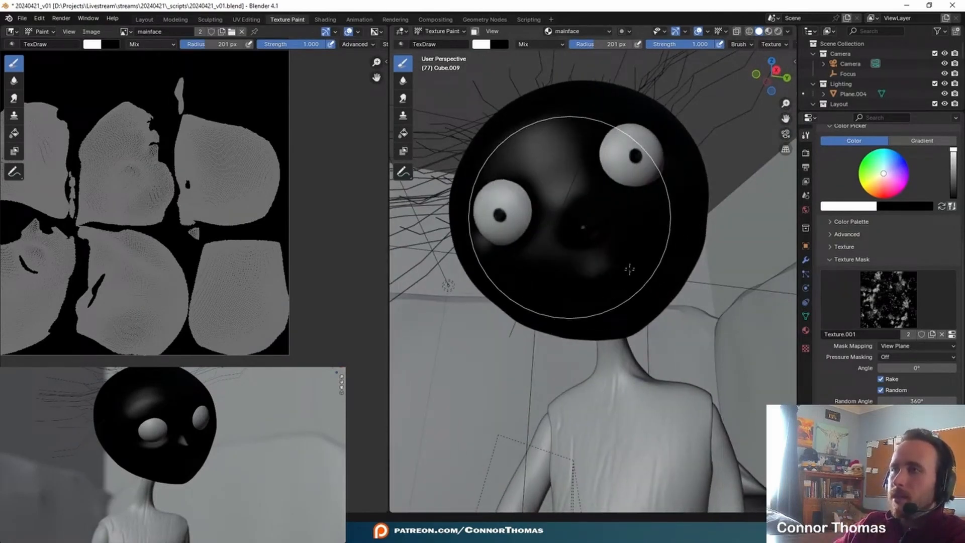
pyautogui.moveTo(629, 269); pyautogui.dragTo(646, 297)
pyautogui.hotkey('ctrl', 'z')
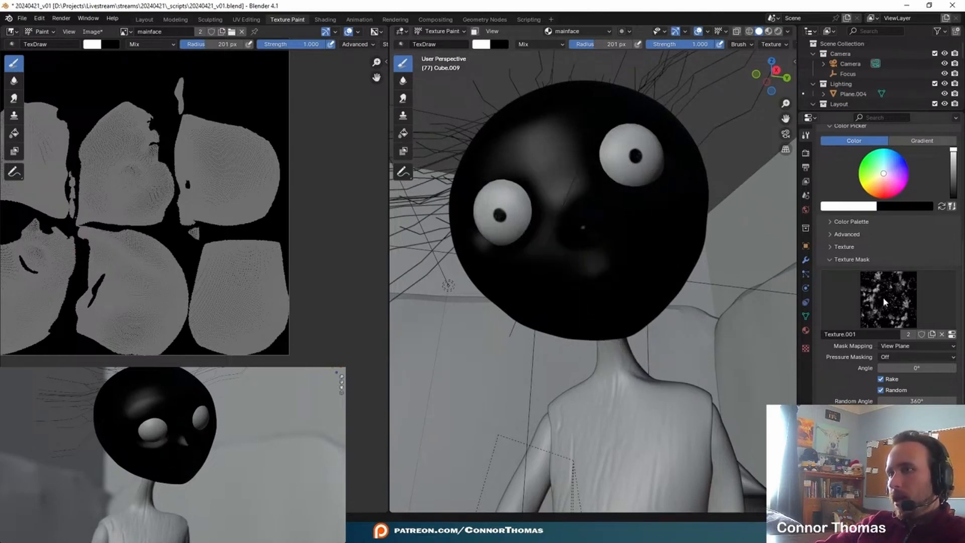
pyautogui.click(897, 291)
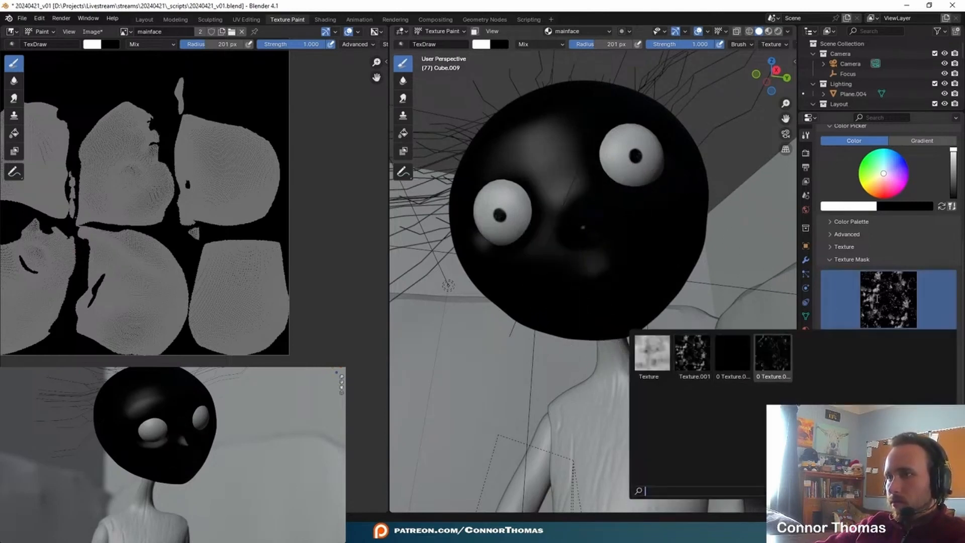
pyautogui.click(944, 334)
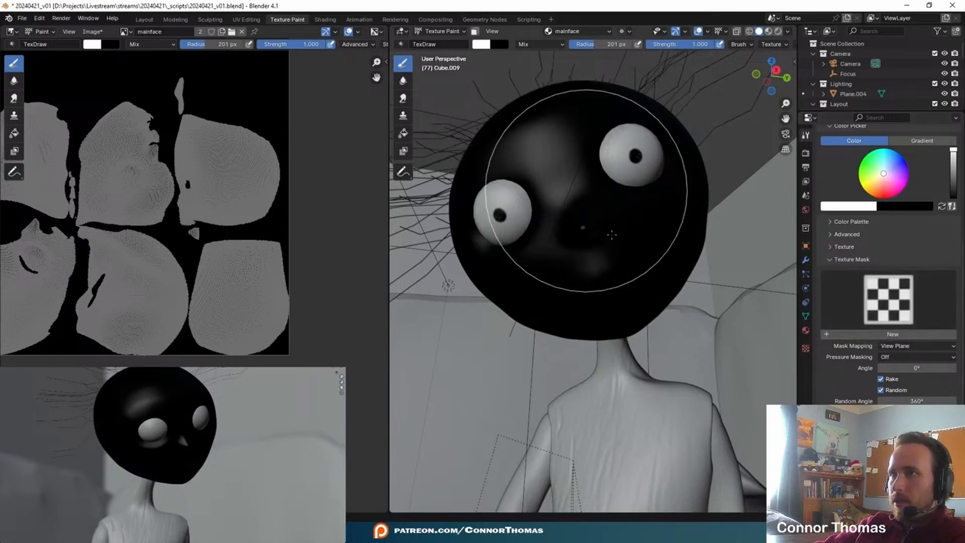
# Paint the front of the face solid white, covering the forehead, nose, cheeks and mouth.
pyautogui.moveTo(587, 191); pyautogui.dragTo(608, 286)
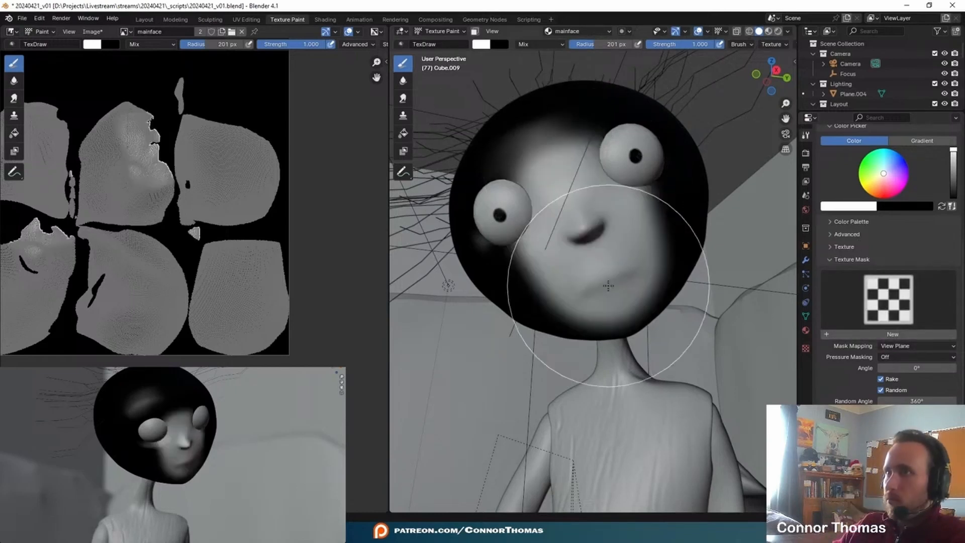
pyautogui.moveTo(607, 285)
pyautogui.mouseDown(button='middle')
pyautogui.moveTo(631, 256)
pyautogui.moveTo(599, 269)
pyautogui.mouseUp(button='middle')
pyautogui.moveTo(750, 248)
pyautogui.mouseDown(button='middle')
pyautogui.moveTo(696, 276)
pyautogui.moveTo(618, 199)
pyautogui.mouseUp(button='middle')
pyautogui.moveTo(606, 238)
pyautogui.mouseDown(button='middle')
pyautogui.moveTo(611, 279)
pyautogui.moveTo(593, 217)
pyautogui.moveTo(569, 206)
pyautogui.mouseUp(button='middle')
pyautogui.moveTo(602, 243)
pyautogui.mouseDown(button='middle')
pyautogui.moveTo(616, 246)
pyautogui.moveTo(577, 203)
pyautogui.moveTo(589, 246)
pyautogui.mouseUp(button='middle')
# Save the painted image as mainface.png in the project's materials folder.
pyautogui.click(92, 31)
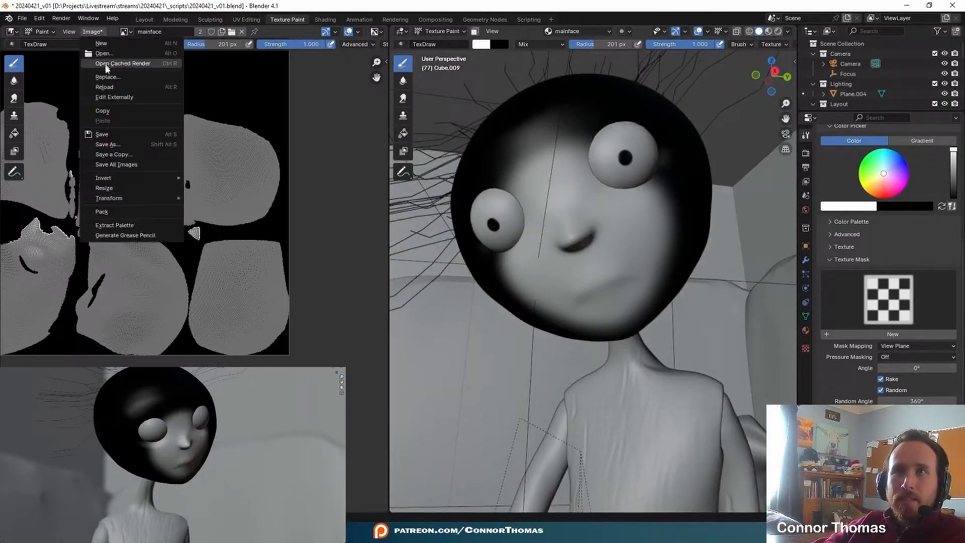
pyautogui.click(106, 136)
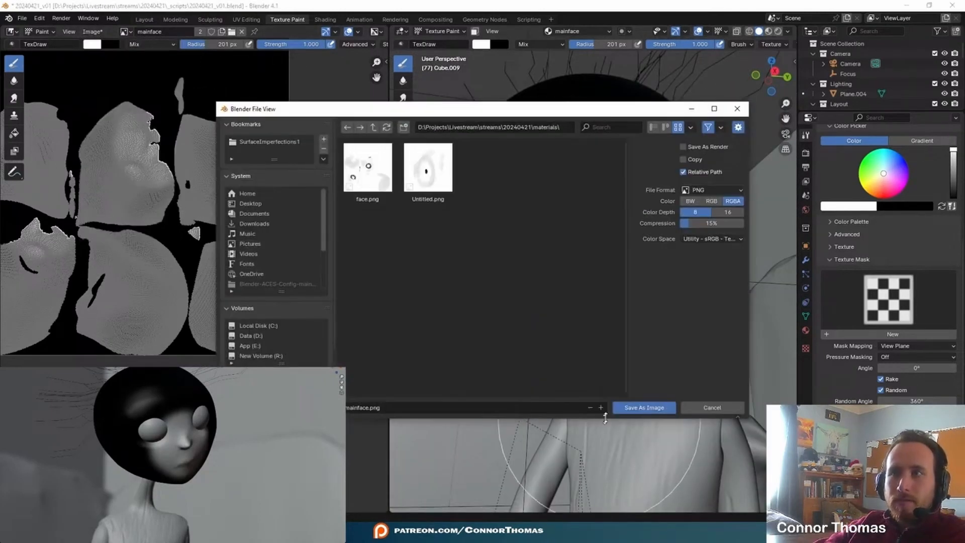
pyautogui.click(641, 408)
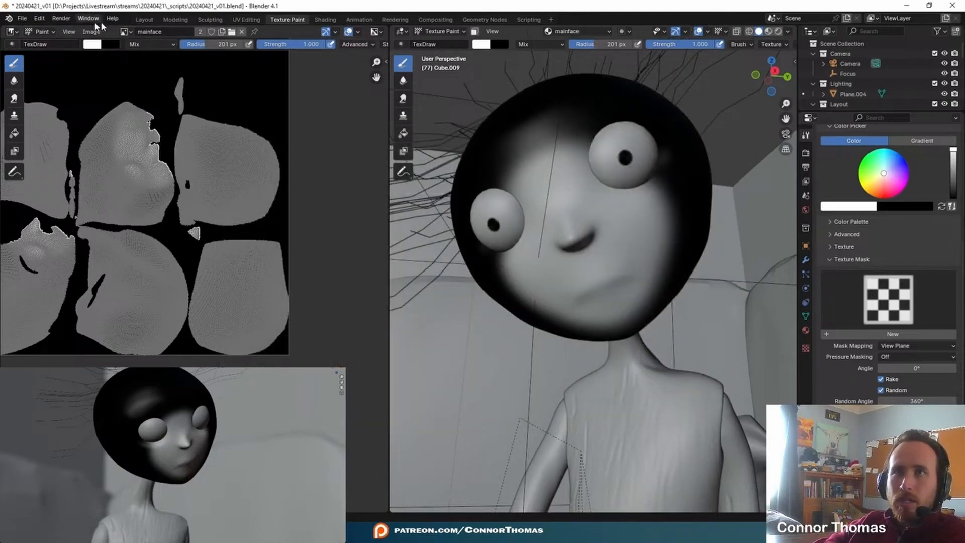
# Back in the Layout node editor, restore the Mix Shader to the surface output and move the mainface texture above the Mix node.
pyautogui.click(144, 20)
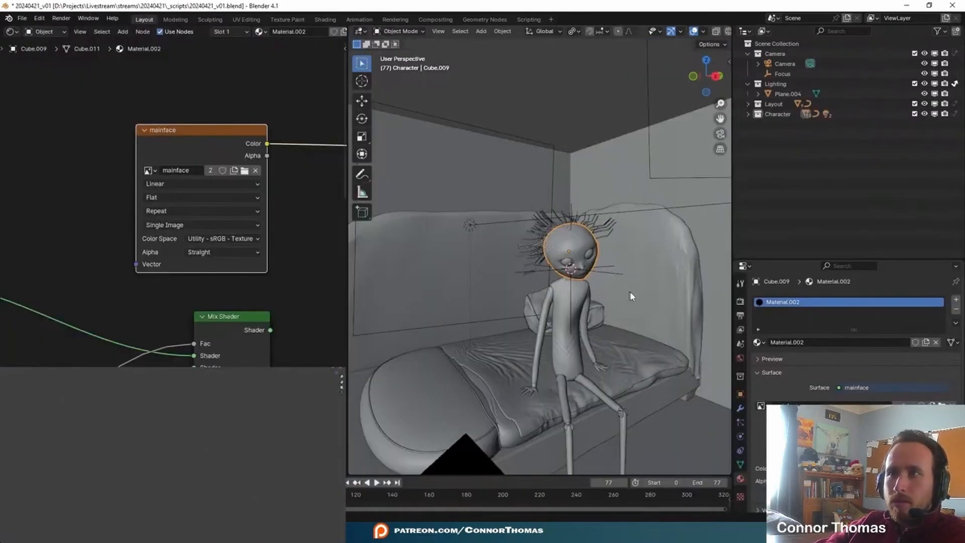
pyautogui.press('Home')
pyautogui.hotkey('ctrl', 'space')
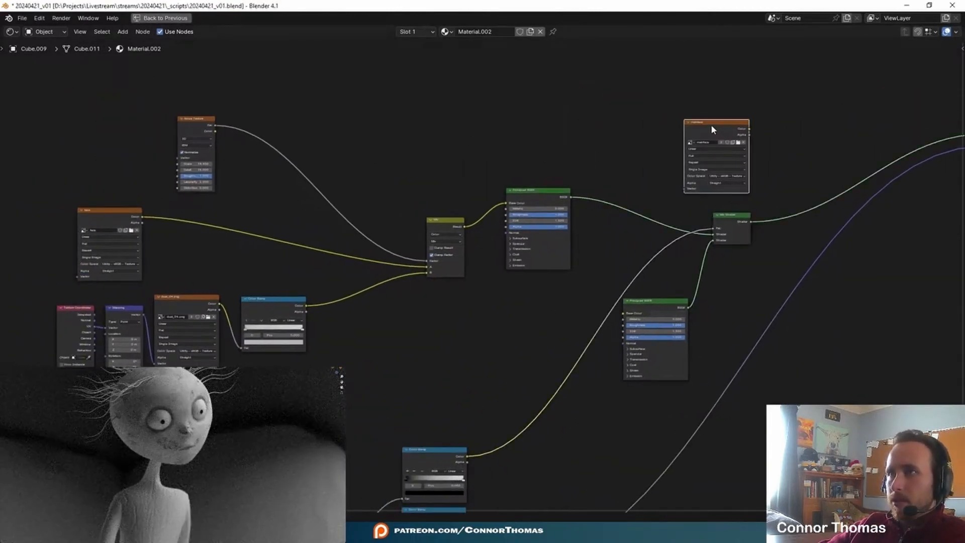
pyautogui.moveTo(710, 125); pyautogui.dragTo(384, 66)
pyautogui.moveTo(483, 179); pyautogui.dragTo(558, 194, button='middle')
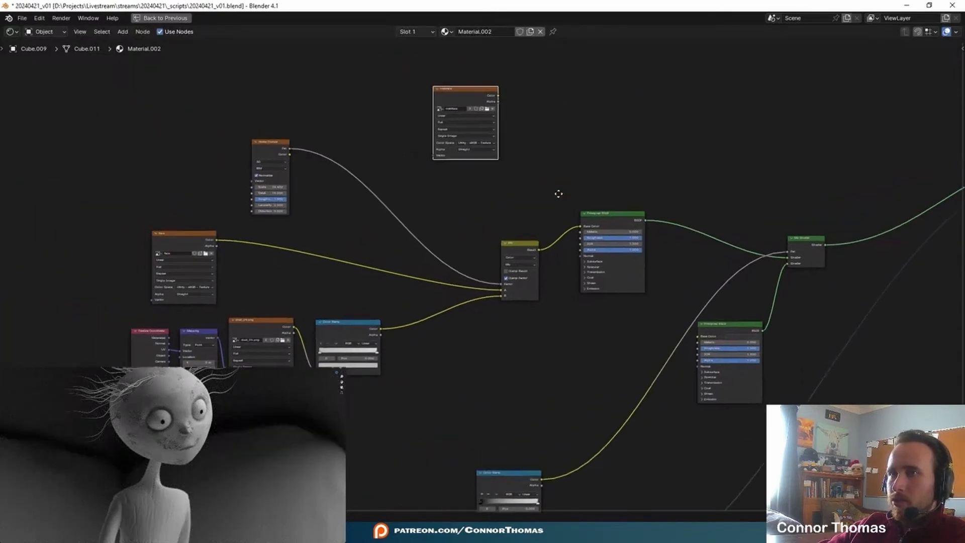
# Space out the color Mix node and the original Principled BSDF by moving them apart.
pyautogui.scroll(3, 491, 190)
pyautogui.moveTo(473, 265); pyautogui.dragTo(378, 247)
pyautogui.moveTo(519, 178); pyautogui.dragTo(421, 242, button='middle')
pyautogui.moveTo(507, 283); pyautogui.dragTo(569, 261)
# Move the mainface texture node down beside the fingerprint displacement's Multiply node.
pyautogui.moveTo(473, 274); pyautogui.dragTo(674, 136, button='middle')
pyautogui.scroll(-3, 578, 145)
pyautogui.scroll(-4, 541, 150)
pyautogui.moveTo(542, 150); pyautogui.dragTo(353, 51, button='middle')
pyautogui.moveTo(461, 431); pyautogui.dragTo(239, 163)
pyautogui.moveTo(433, 207); pyautogui.dragTo(420, 320, button='middle')
pyautogui.scroll(-2, 325, 150)
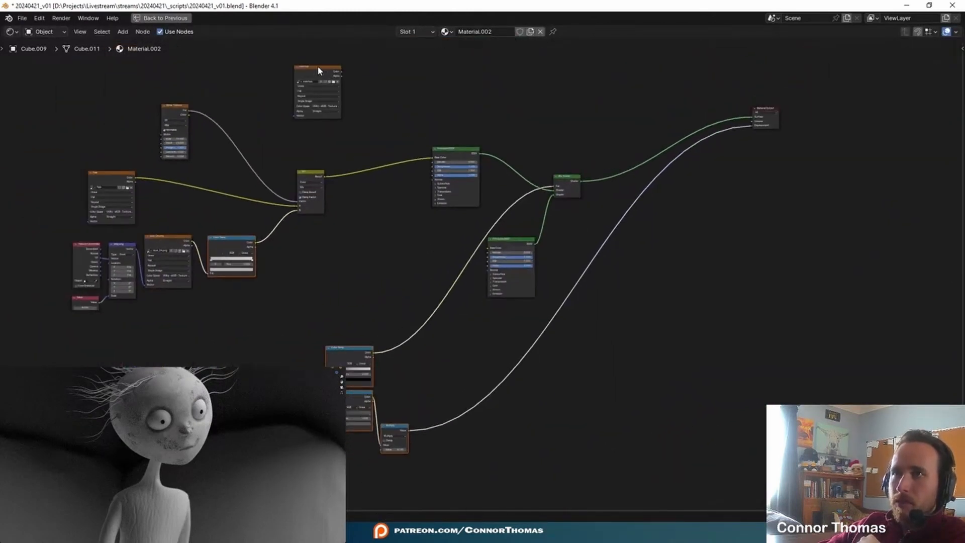
pyautogui.moveTo(318, 70); pyautogui.dragTo(558, 422)
pyautogui.moveTo(530, 417); pyautogui.dragTo(681, 264, button='middle')
pyautogui.scroll(2, 606, 277)
pyautogui.click(517, 277)
pyautogui.scroll(3, 681, 264)
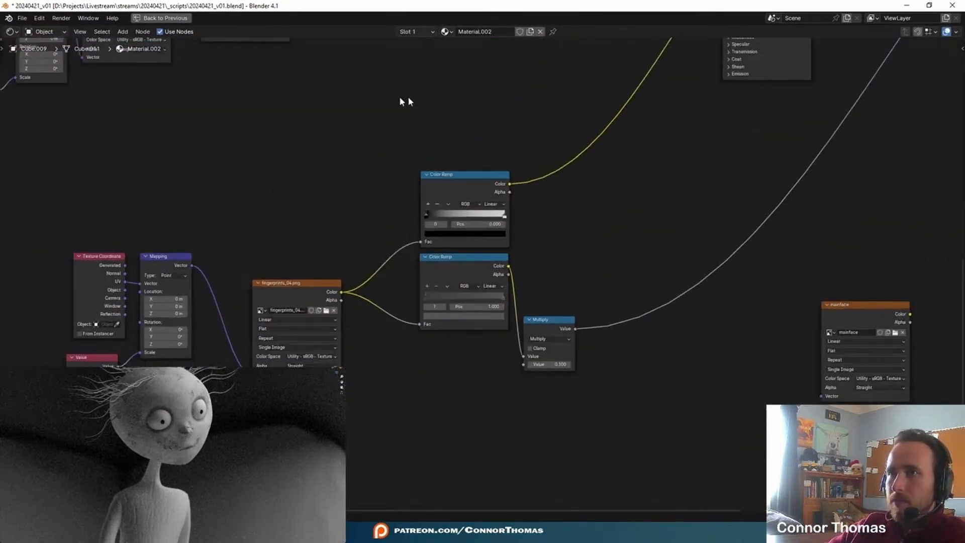
# Move both fingerprint Color Ramps and the Multiply node away from the fingerprint texture, and place the mainface texture below that texture.
pyautogui.moveTo(551, 194); pyautogui.dragTo(469, 198, button='middle')
pyautogui.moveTo(386, 424); pyautogui.dragTo(511, 95)
pyautogui.moveTo(396, 188); pyautogui.dragTo(553, 162)
pyautogui.moveTo(804, 310); pyautogui.dragTo(354, 413)
pyautogui.moveTo(379, 465); pyautogui.dragTo(468, 397, button='middle')
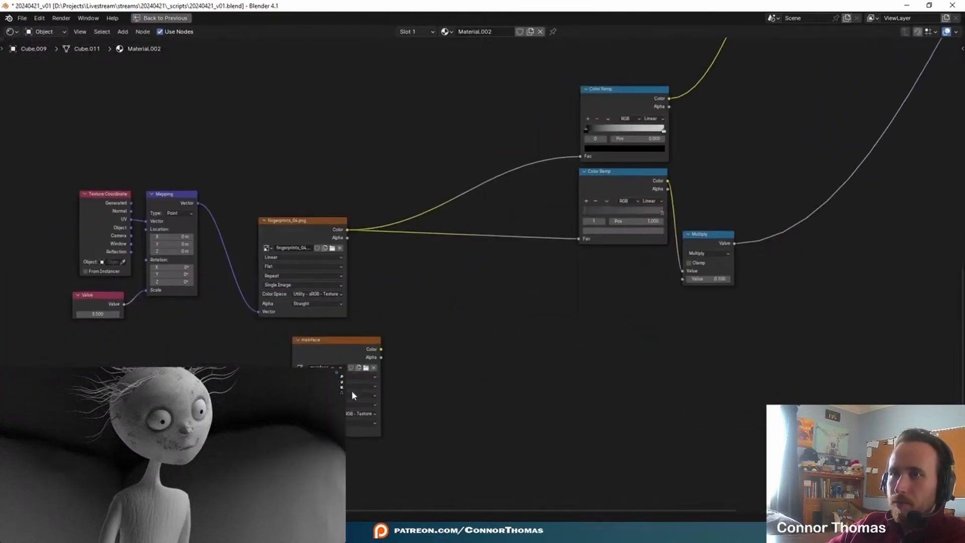
# Insert a Mix Color node after the fingerprints_04 texture and feed its result into both fingerprint Color Ramps.
pyautogui.scroll(1, 463, 297)
pyautogui.hotkey('shift', 'a')
pyautogui.write('m')
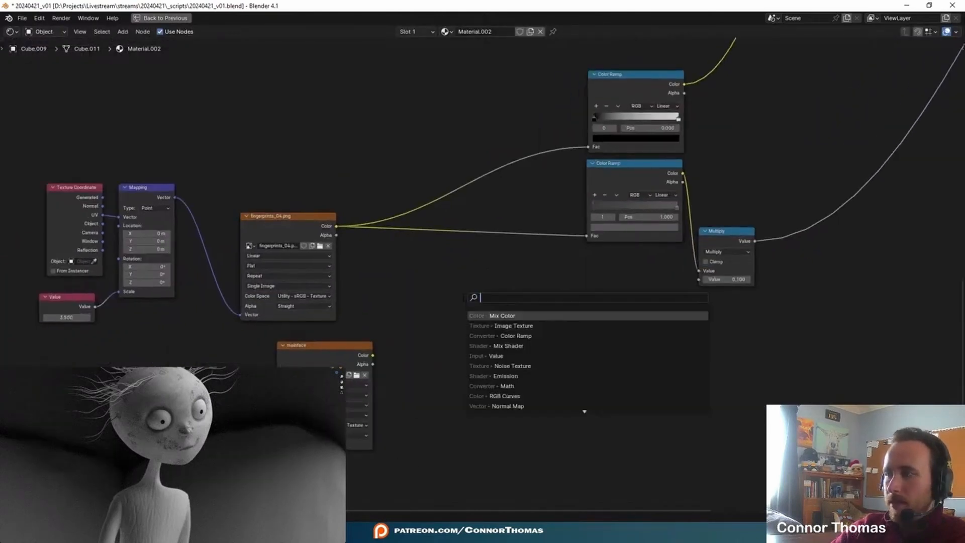
pyautogui.write('ix')
pyautogui.press('Return')
pyautogui.click(459, 224)
pyautogui.moveTo(489, 245); pyautogui.dragTo(470, 270, button='middle')
pyautogui.moveTo(495, 260); pyautogui.dragTo(569, 171)
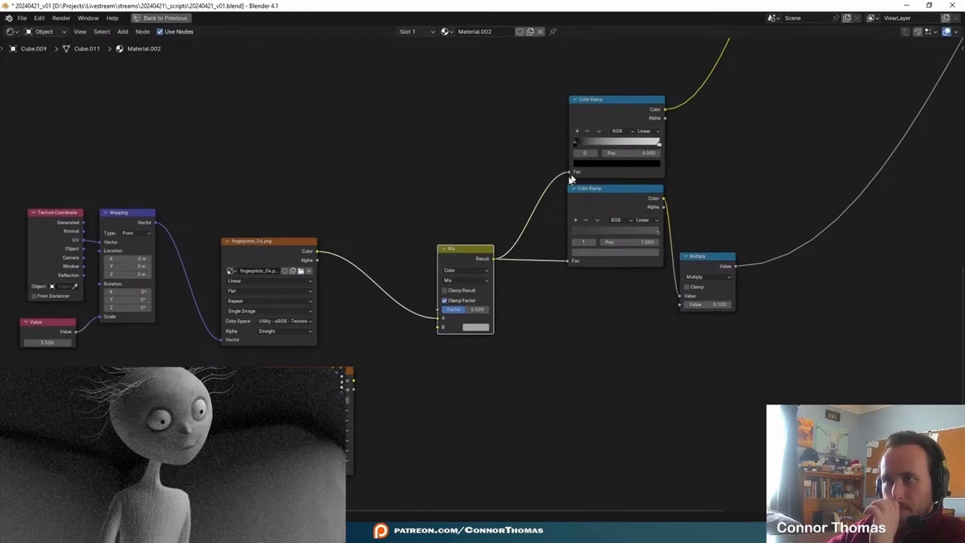
# Mask the fingerprints by connecting the mainface texture to the Mix factor with black as color B, and preview the result.
pyautogui.scroll(3, 451, 367)
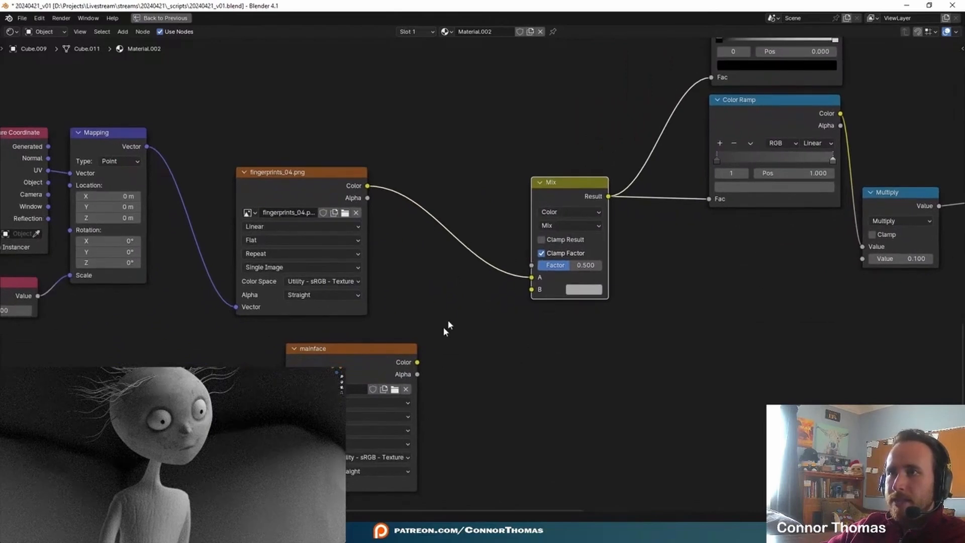
pyautogui.moveTo(402, 358); pyautogui.dragTo(350, 340)
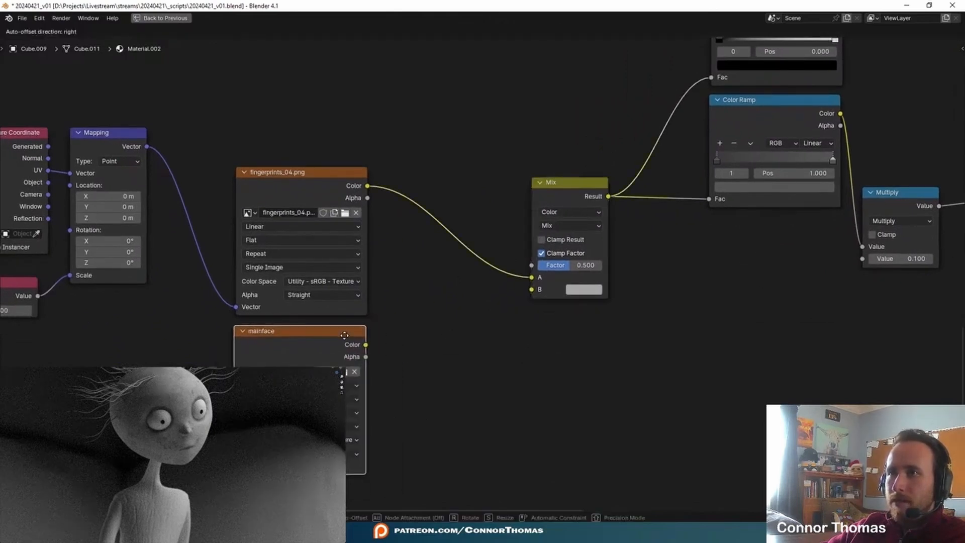
pyautogui.click(583, 289)
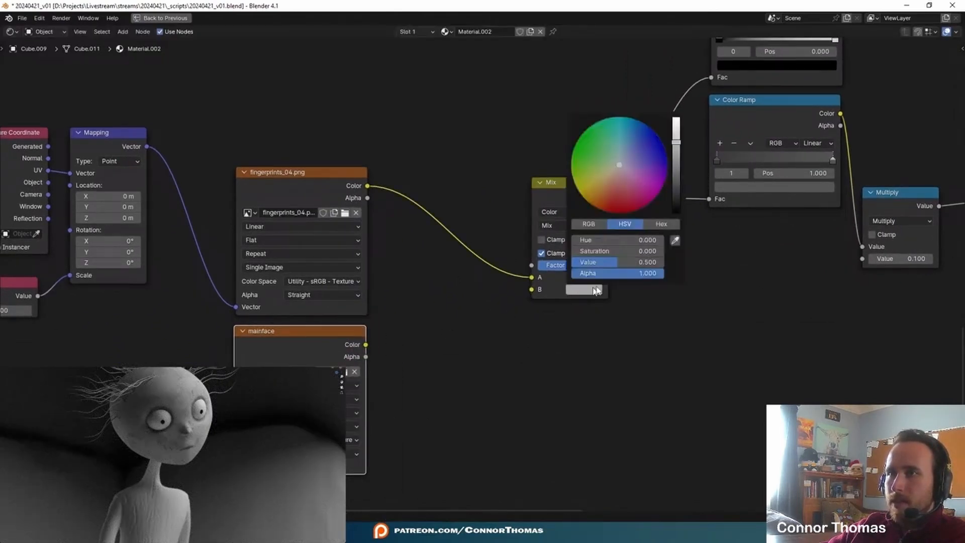
pyautogui.click(679, 213)
pyautogui.moveTo(365, 345); pyautogui.dragTo(593, 199)
pyautogui.keyDown('ctrl'); pyautogui.keyDown('shift'); pyautogui.click(593, 199); pyautogui.keyUp('shift'); pyautogui.keyUp('ctrl')
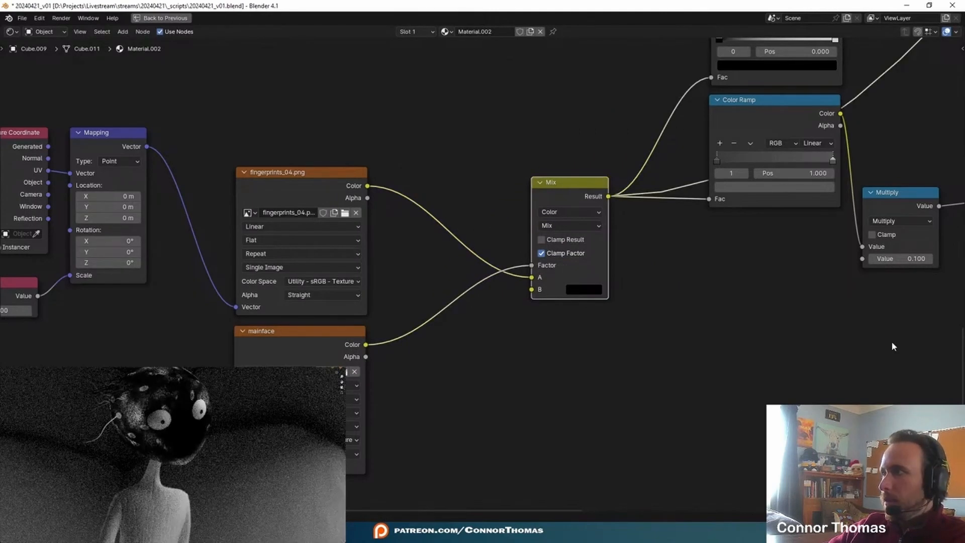
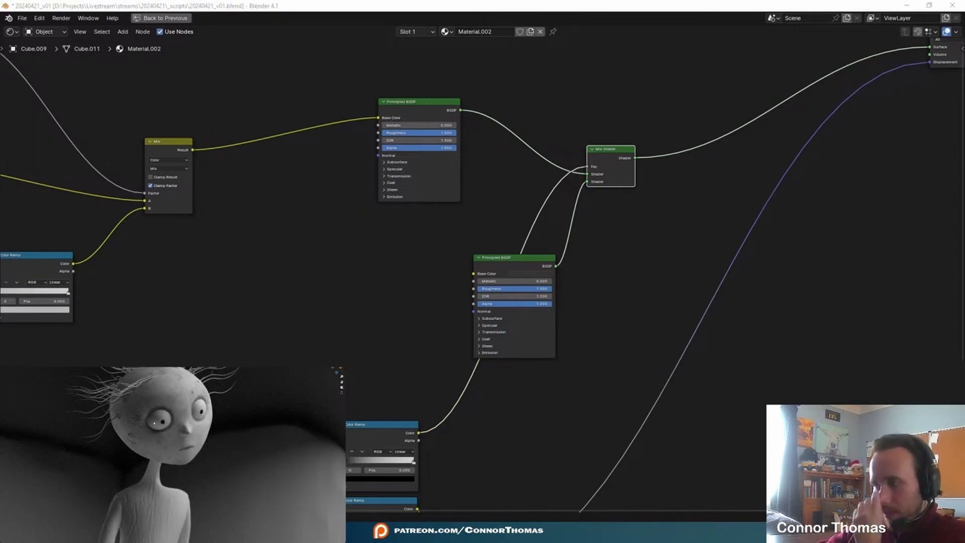
# Preview the face texture and the face-and-dust Mix node on the head.
pyautogui.hotkey('alt', 'Tab')
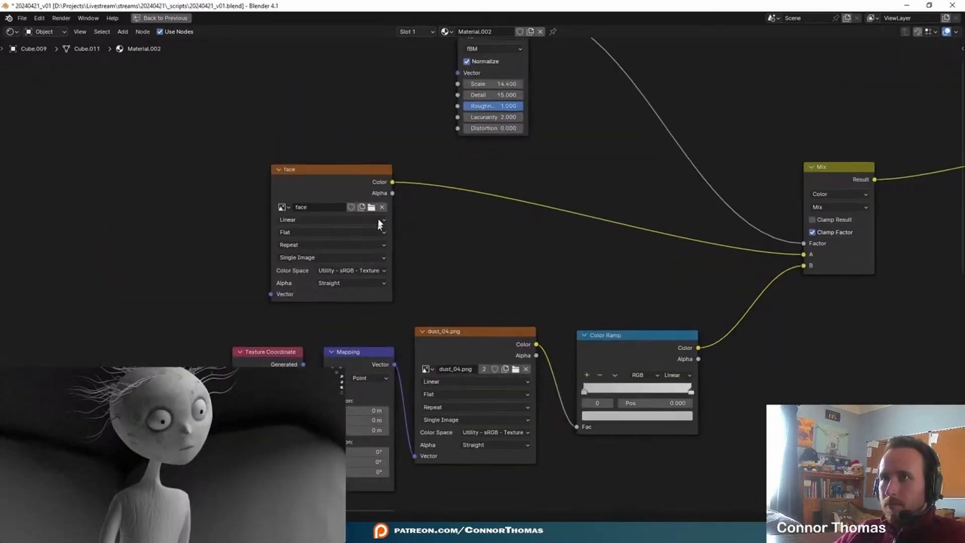
pyautogui.click(350, 169)
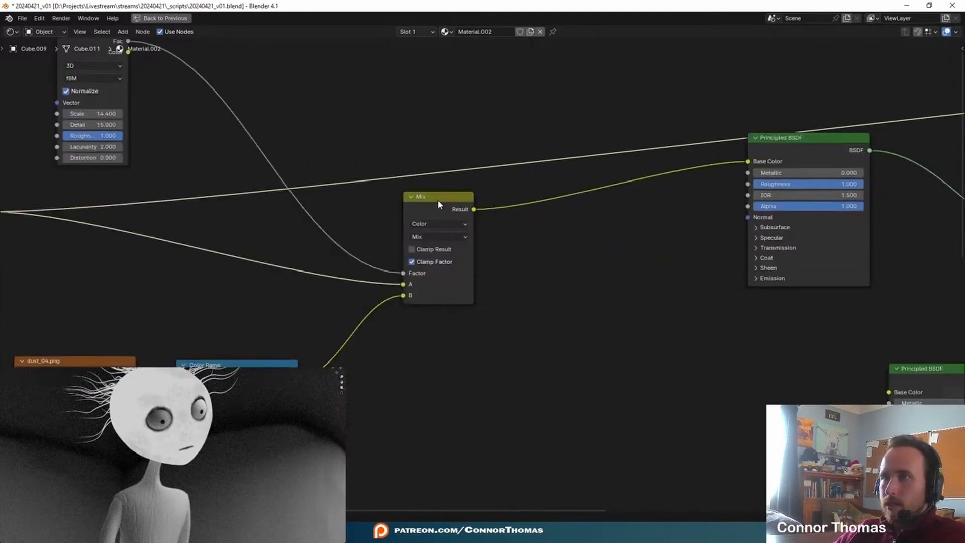
pyautogui.click(437, 199)
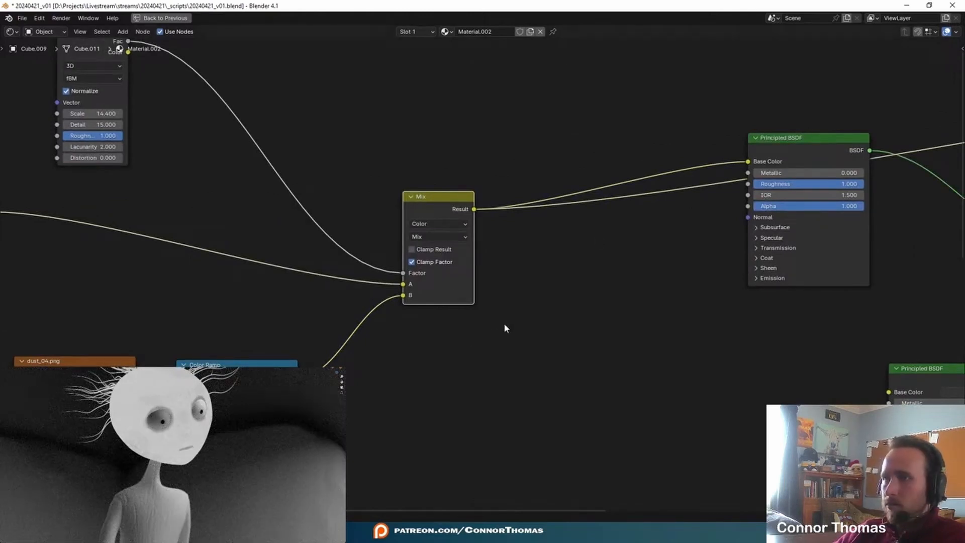
# Try Screen and settle on Add as the blending mode of the face-and-dust Mix node.
pyautogui.moveTo(451, 342); pyautogui.dragTo(573, 358, button='middle')
pyautogui.click(555, 254)
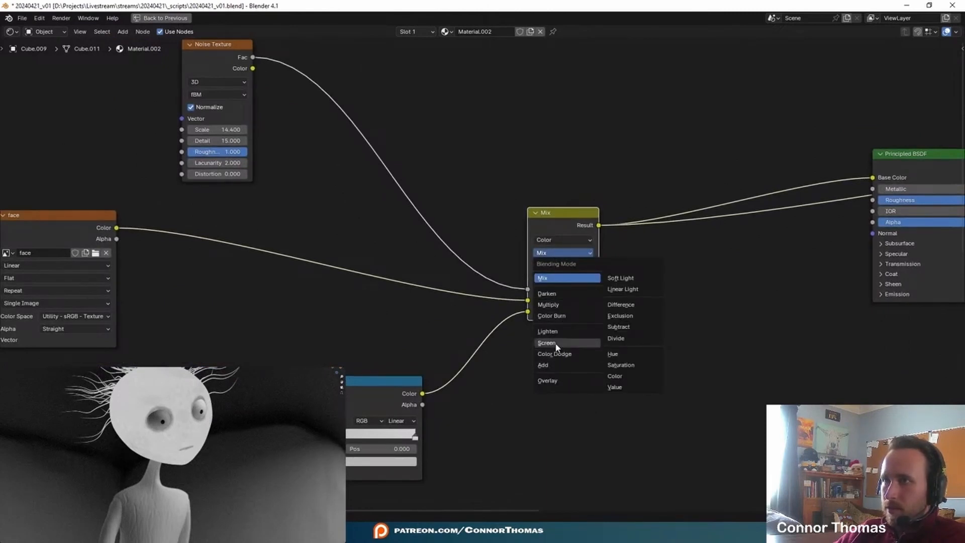
pyautogui.click(556, 345)
pyautogui.click(563, 253)
pyautogui.click(560, 365)
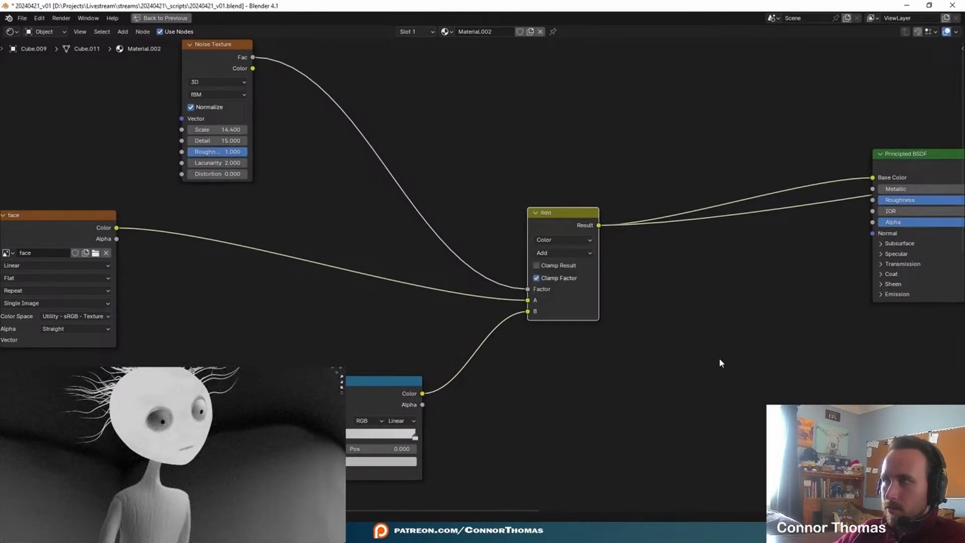
# Preview the face texture and the dust Color Ramp separately on the head.
pyautogui.scroll(2, 491, 336)
pyautogui.moveTo(491, 336); pyautogui.dragTo(572, 330, button='middle')
pyautogui.keyDown('ctrl'); pyautogui.keyDown('shift'); pyautogui.click(64, 207); pyautogui.keyUp('shift'); pyautogui.keyUp('ctrl')
pyautogui.moveTo(506, 335); pyautogui.dragTo(501, 270, button='middle')
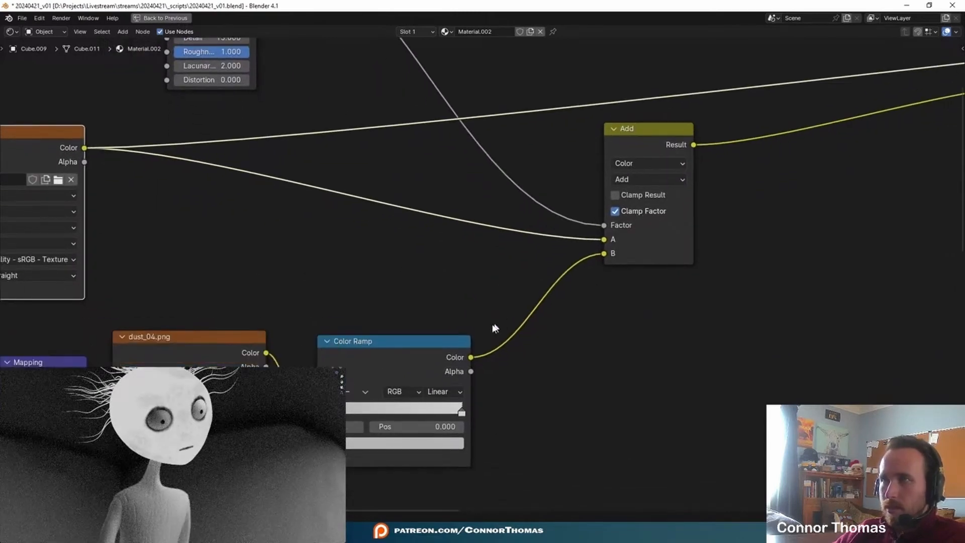
pyautogui.keyDown('ctrl'); pyautogui.keyDown('shift'); pyautogui.click(436, 341); pyautogui.keyUp('shift'); pyautogui.keyUp('ctrl')
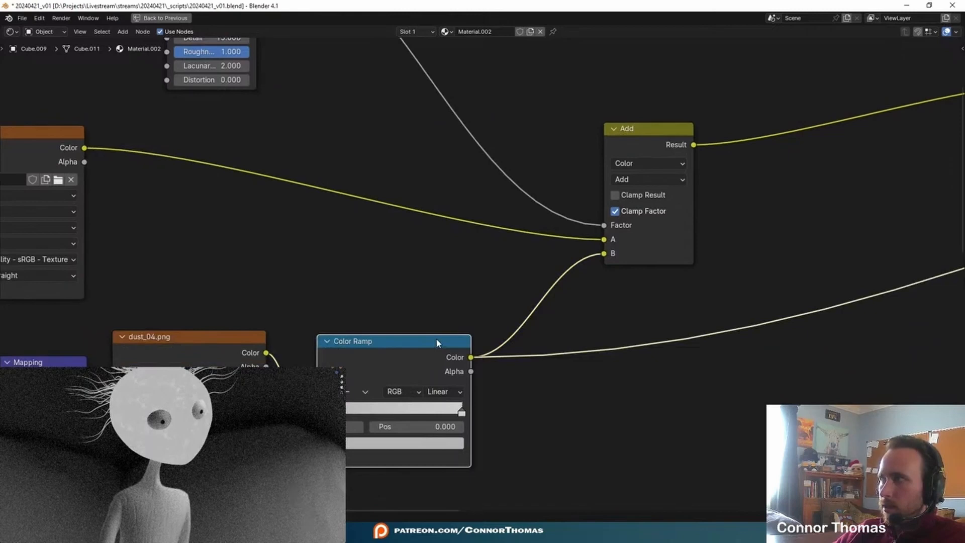
# Connect the face texture directly to the first Principled BSDF's Base Color and restore the Mix Shader to the surface output.
pyautogui.scroll(-3, 437, 340)
pyautogui.moveTo(110, 258); pyautogui.dragTo(760, 215)
pyautogui.moveTo(623, 304); pyautogui.dragTo(405, 336, button='middle')
pyautogui.moveTo(814, 304); pyautogui.dragTo(598, 218, button='middle')
pyautogui.keyDown('ctrl'); pyautogui.keyDown('shift'); pyautogui.click(617, 222); pyautogui.keyUp('shift'); pyautogui.keyUp('ctrl')
# Load fingerprints_01.png from the SurfaceImperfections1 folder into a new mapped image texture near the mainface texture.
pyautogui.moveTo(366, 352); pyautogui.dragTo(509, 167, button='middle')
pyautogui.scroll(-3, 509, 167)
pyautogui.moveTo(638, 338); pyautogui.dragTo(623, 206, button='middle')
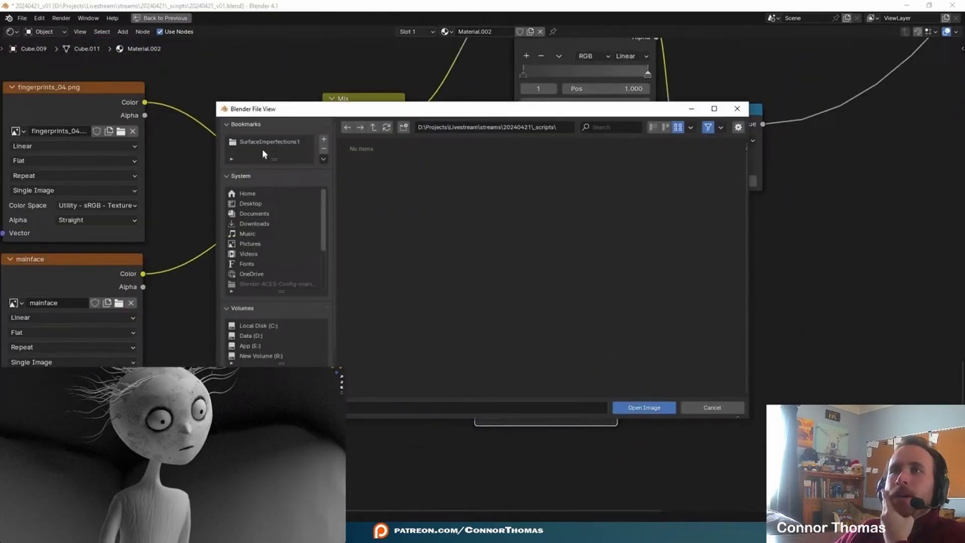
pyautogui.click(263, 147)
pyautogui.doubleClick(591, 156)
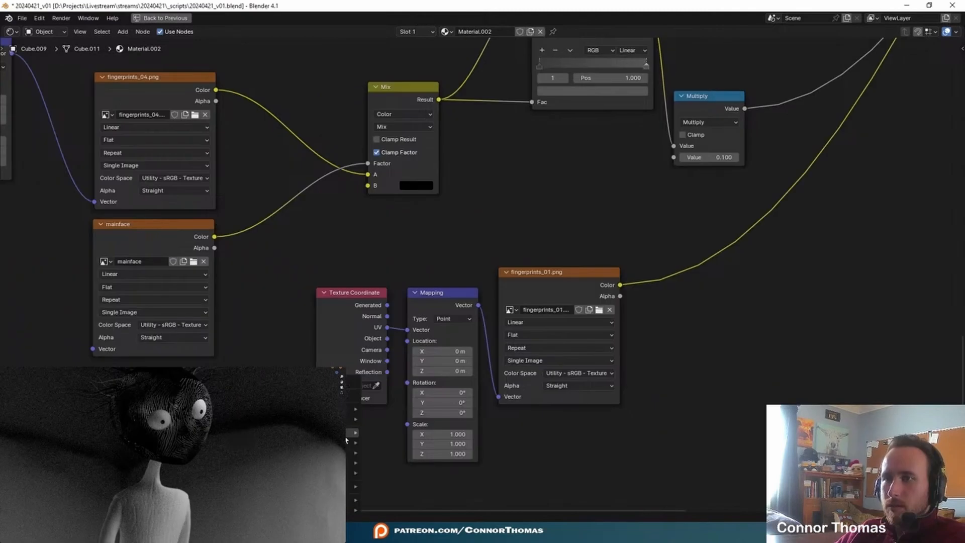
# Add a Value node set to 4 and connect it to the Scale of the fingerprints_01 Mapping node.
pyautogui.hotkey('shift', 'a')
pyautogui.write('v')
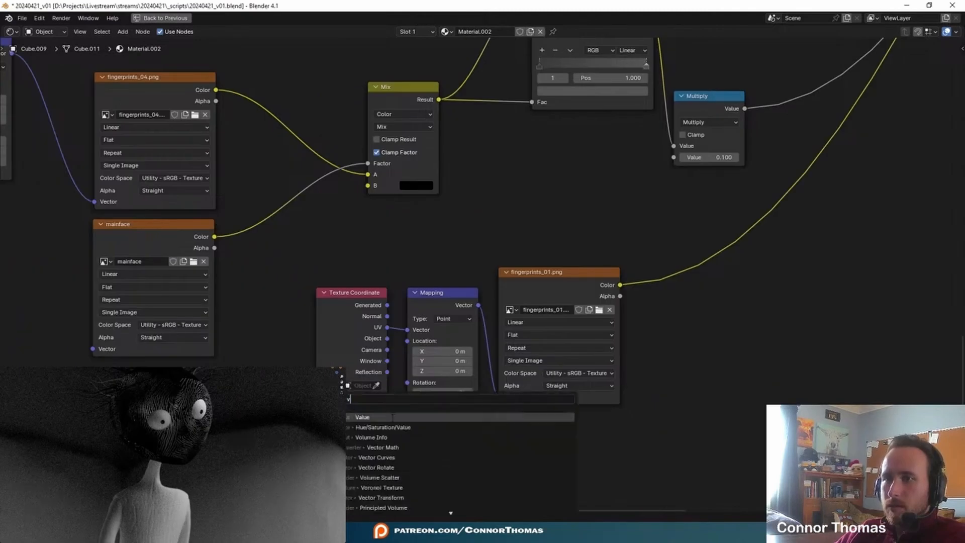
pyautogui.press('Return')
pyautogui.click(378, 438)
pyautogui.doubleClick(376, 451)
pyautogui.write('4')
pyautogui.press('Return')
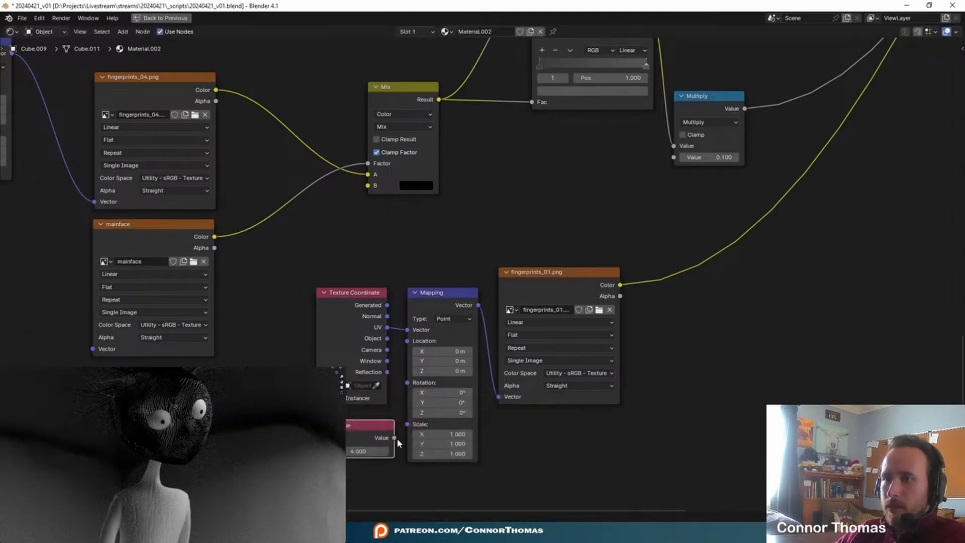
pyautogui.moveTo(410, 424); pyautogui.dragTo(408, 425)
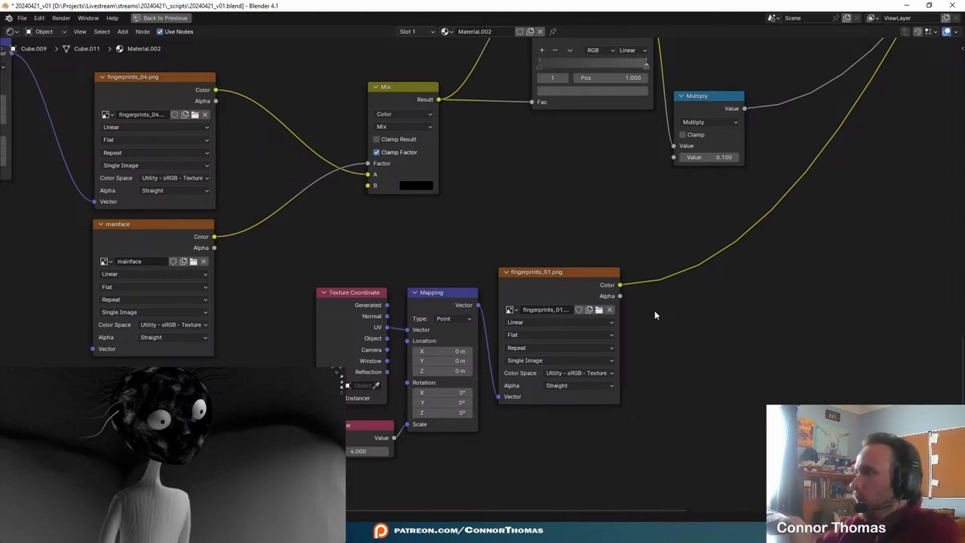
# Add a Mix Color node beside the fingerprints_01 texture and connect the texture's color to input A.
pyautogui.moveTo(741, 342); pyautogui.dragTo(610, 271, button='middle')
pyautogui.hotkey('shift', 'a')
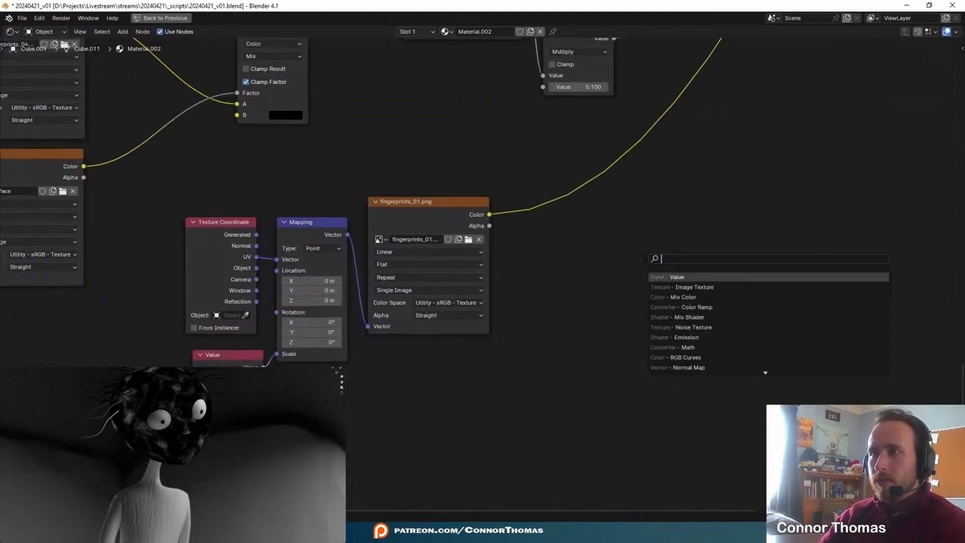
pyautogui.write('mi')
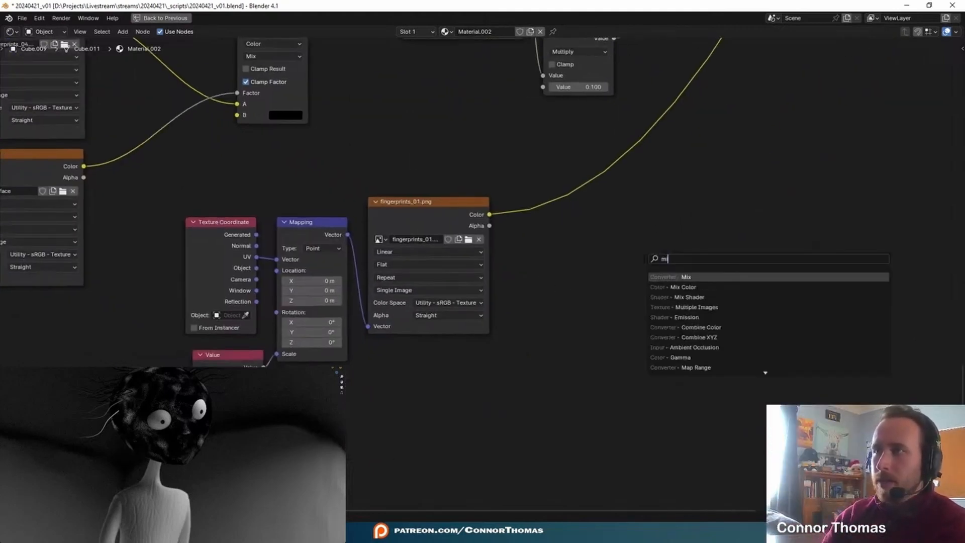
pyautogui.press('Down')
pyautogui.press('Return')
pyautogui.click(614, 251)
pyautogui.moveTo(611, 251); pyautogui.dragTo(651, 212, button='middle')
pyautogui.moveTo(528, 176); pyautogui.dragTo(662, 302)
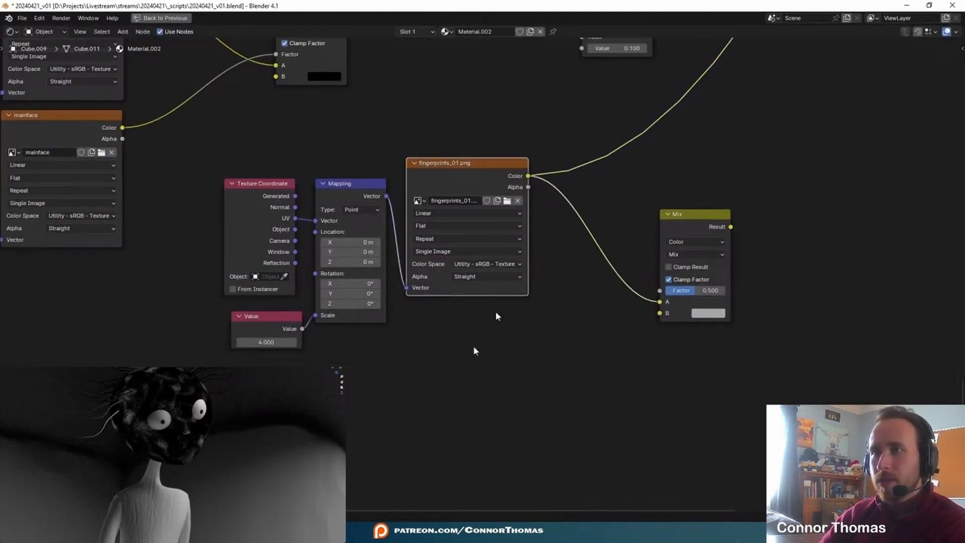
# Duplicate the fingerprints_01 texture with its mapping nodes below the original and connect the copy to the Mix node's input B.
pyautogui.moveTo(206, 433); pyautogui.dragTo(531, 141)
pyautogui.hotkey('shift', 'd')
pyautogui.click(497, 408)
pyautogui.moveTo(542, 395); pyautogui.dragTo(517, 307, button='middle')
pyautogui.moveTo(507, 272); pyautogui.dragTo(636, 226)
# Set the duplicated Mapping node's X and Y locations to 0.5 m.
pyautogui.moveTo(590, 321); pyautogui.dragTo(575, 345, button='middle')
pyautogui.click(314, 362)
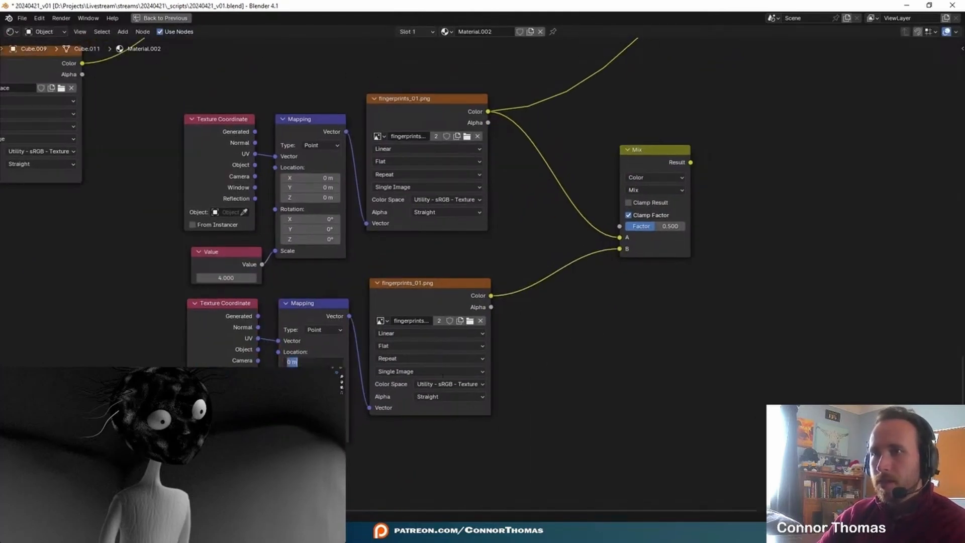
pyautogui.write('0.5')
pyautogui.press('Return')
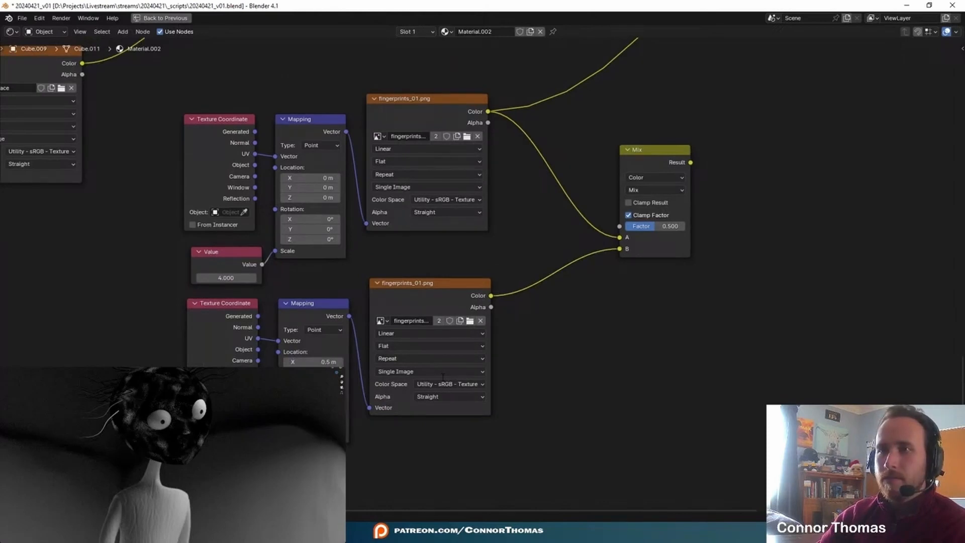
# Preview the fingerprints_01 Mix node, switch its blending mode to Add and set its factor to 1.000.
pyautogui.moveTo(697, 128); pyautogui.dragTo(623, 174, button='middle')
pyautogui.keyDown('ctrl'); pyautogui.keyDown('shift'); pyautogui.click(589, 209); pyautogui.keyUp('shift'); pyautogui.keyUp('ctrl')
pyautogui.click(572, 240)
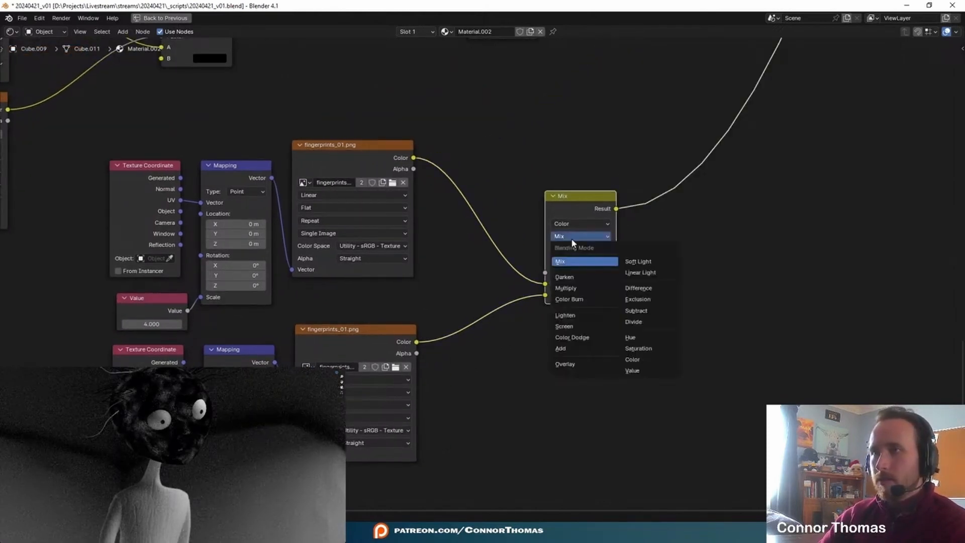
pyautogui.click(565, 348)
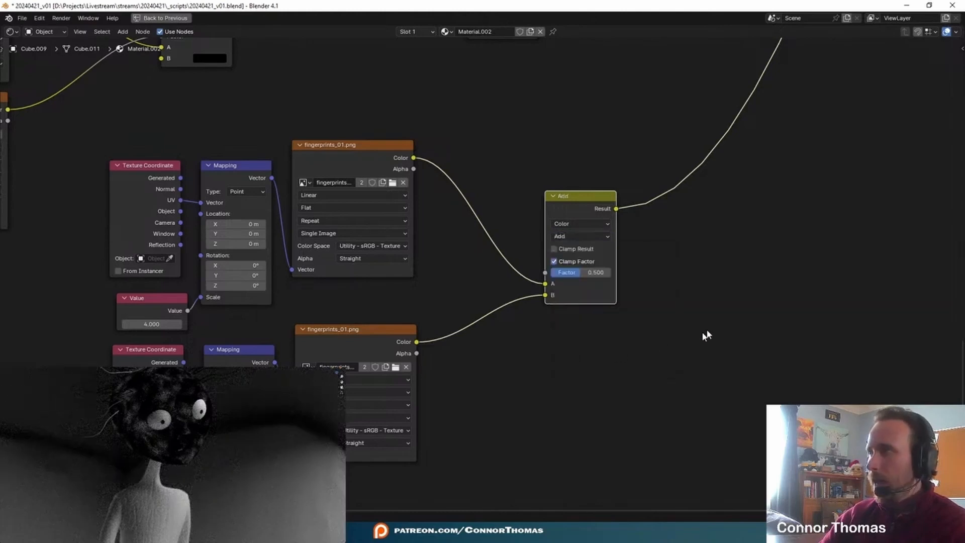
pyautogui.moveTo(586, 273); pyautogui.dragTo(633, 273)
# Shift the second fingerprint pattern by setting its Mapping X location to 2.9 m.
pyautogui.moveTo(418, 454); pyautogui.dragTo(525, 433, button='middle')
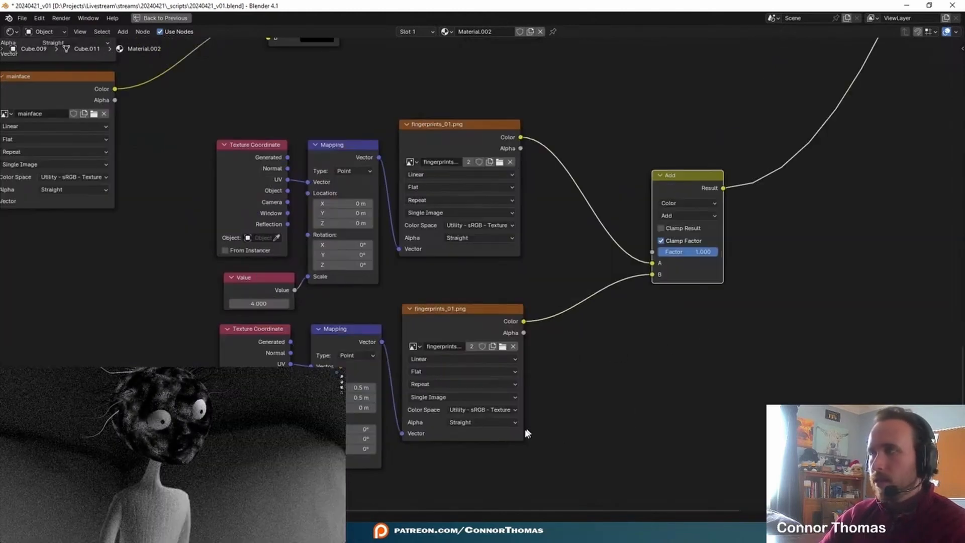
pyautogui.moveTo(361, 387); pyautogui.dragTo(423, 388)
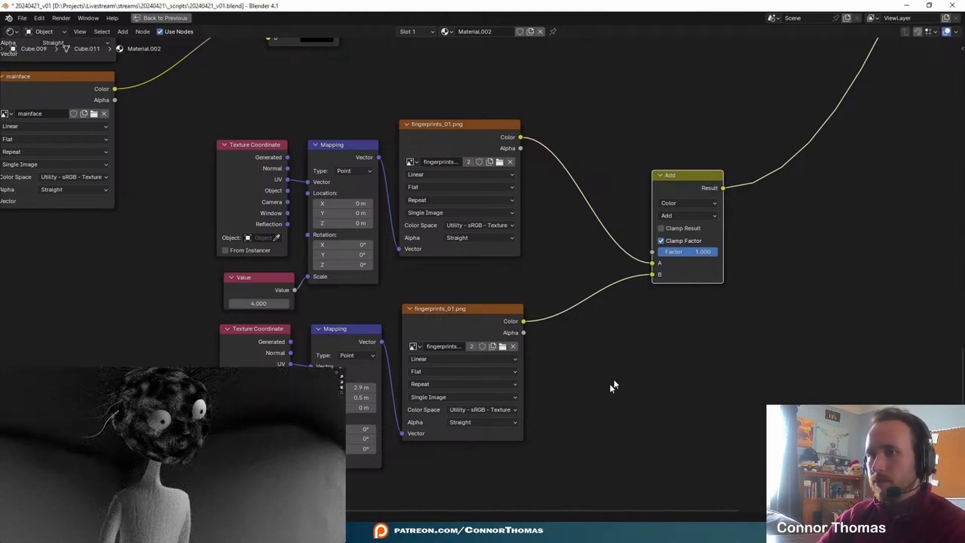
# Duplicate the second fingerprint setup with Y location 1 m and combine it with the others through a second, previewed Add node.
pyautogui.moveTo(609, 383); pyautogui.dragTo(642, 292, button='middle')
pyautogui.moveTo(275, 458); pyautogui.dragTo(552, 230)
pyautogui.hotkey('shift', 'd')
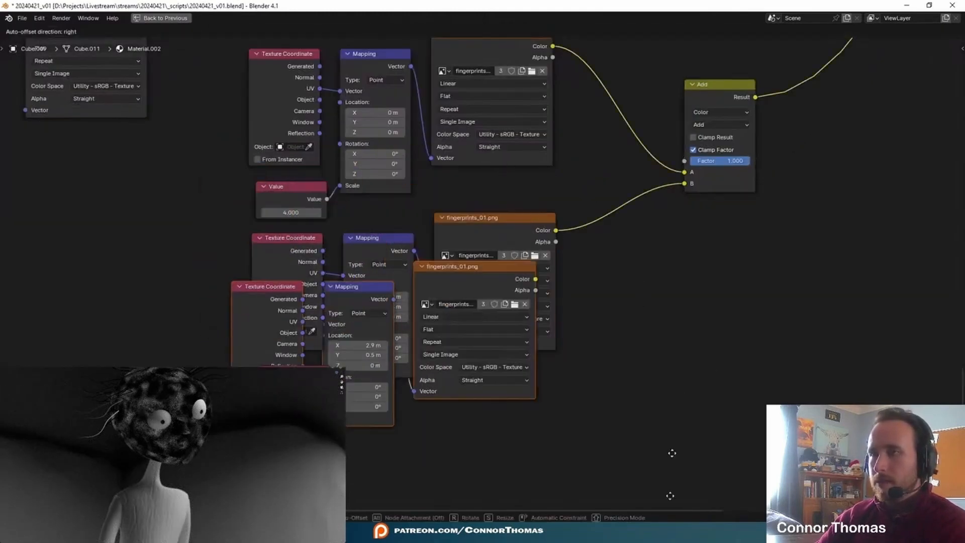
pyautogui.click(636, 153)
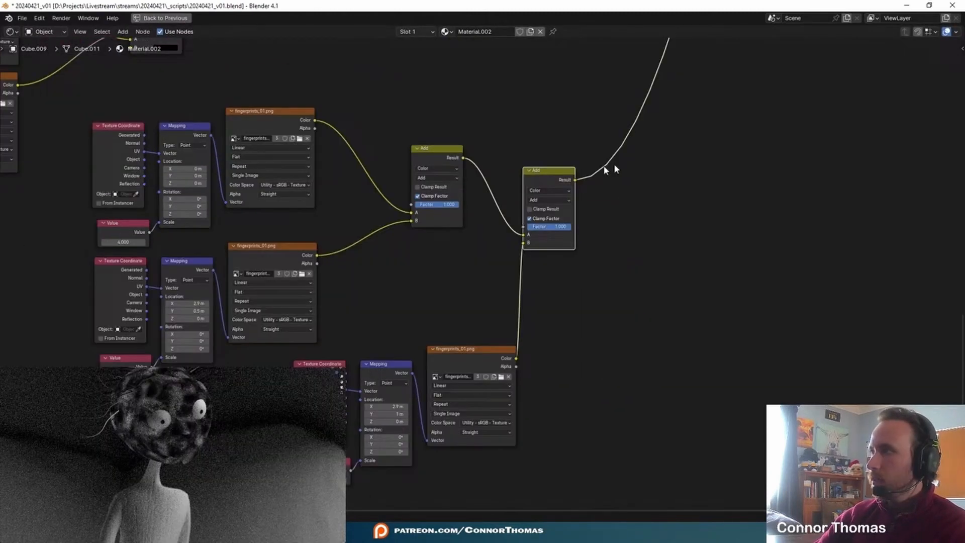
# Examine the layered fingerprint pattern on the head up close in the rendered view.
pyautogui.moveTo(679, 153); pyautogui.dragTo(666, 167, button='middle')
pyautogui.scroll(5, 206, 459)
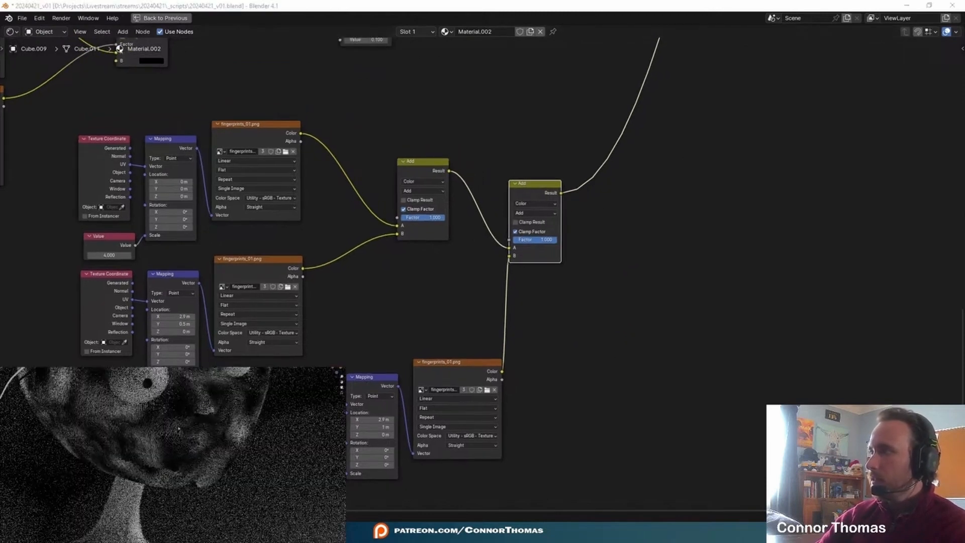
pyautogui.scroll(-5, 207, 429)
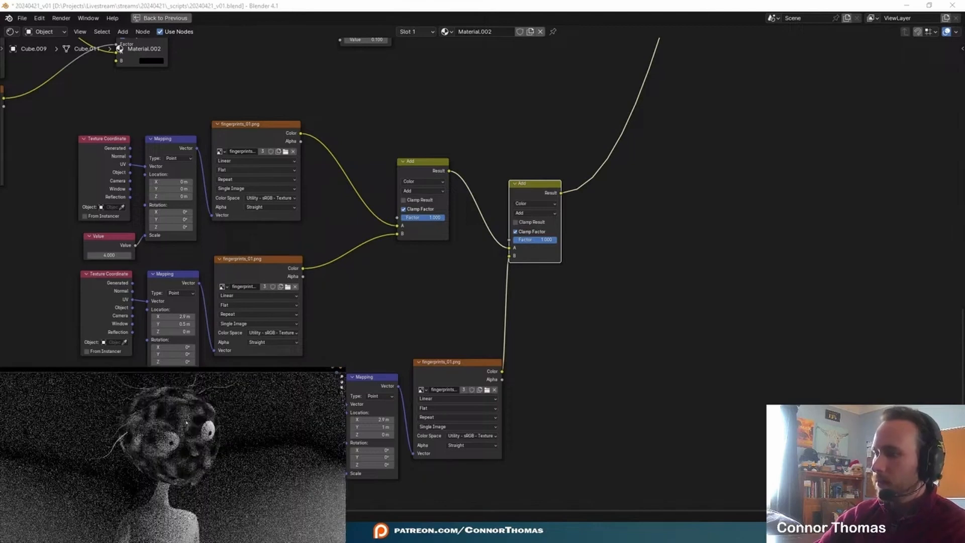
pyautogui.scroll(3, 189, 423)
pyautogui.keyDown('shift'); pyautogui.moveTo(191, 421); pyautogui.dragTo(193, 428, button='middle'); pyautogui.keyUp('shift')
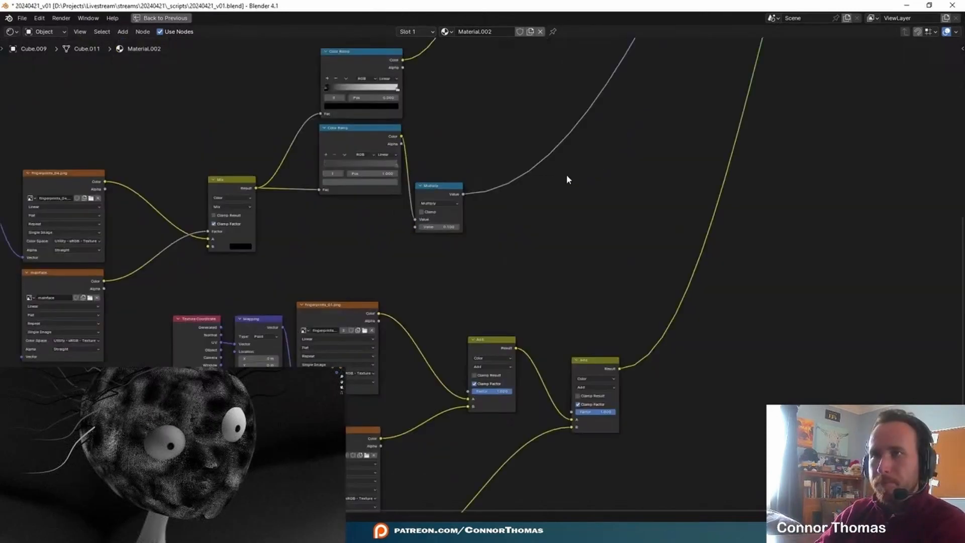
# Insert a Math node set to Multiply into the displacement link, following the existing Multiply node.
pyautogui.moveTo(556, 181); pyautogui.dragTo(496, 185, button='middle')
pyautogui.moveTo(554, 120); pyautogui.dragTo(492, 220, button='middle')
pyautogui.hotkey('shift', 'a')
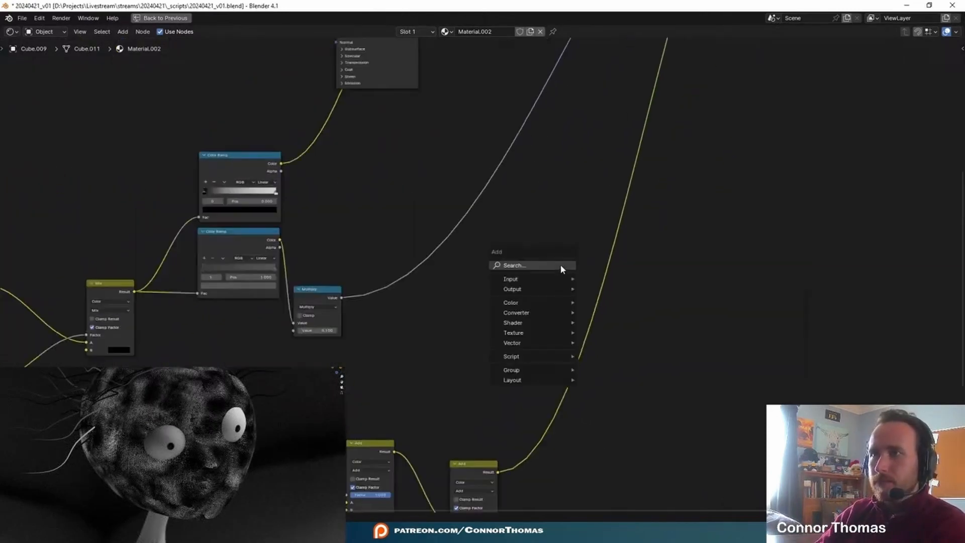
pyautogui.click(560, 264)
pyautogui.write('mul')
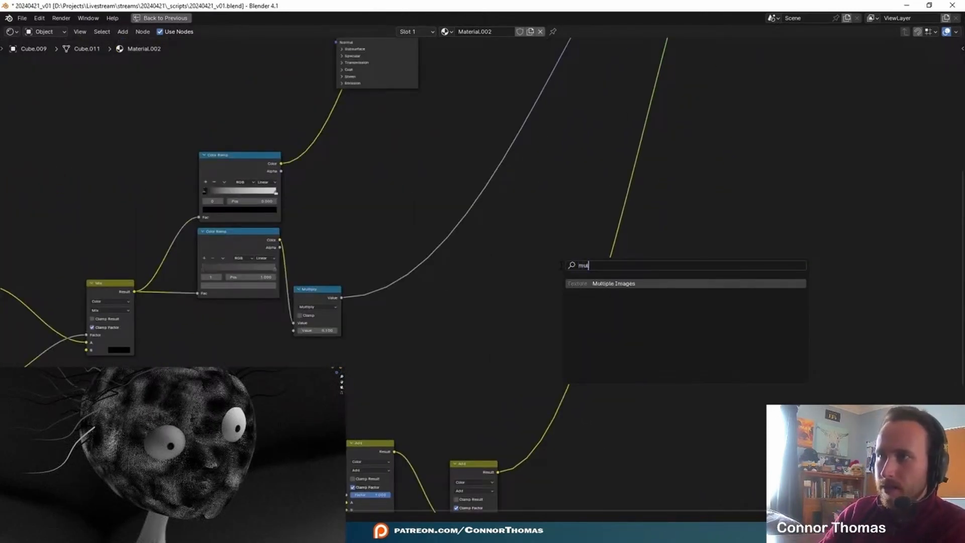
pyautogui.hotkey('ctrl', 'a')
pyautogui.write('math')
pyautogui.press('Return')
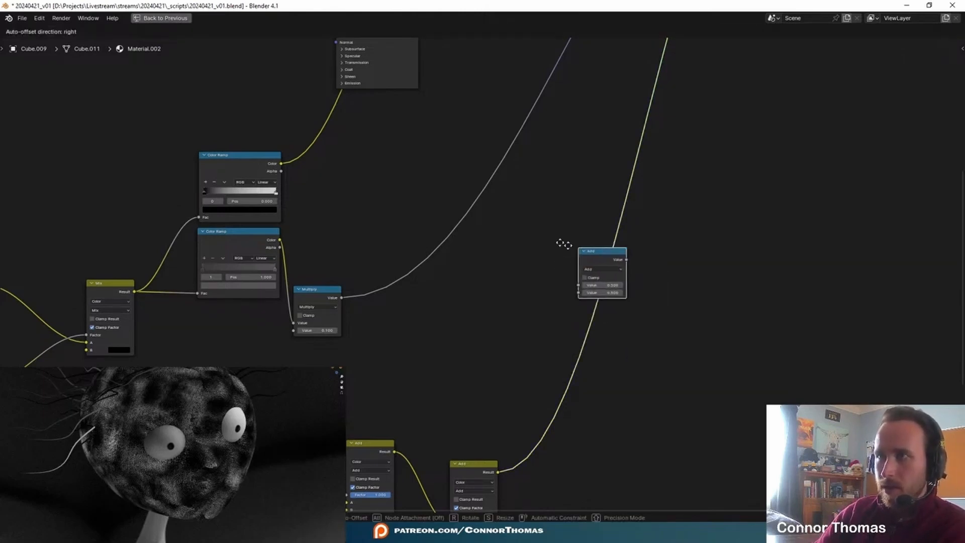
pyautogui.click(501, 220)
pyautogui.scroll(4, 508, 222)
pyautogui.click(541, 233)
pyautogui.click(552, 277)
pyautogui.moveTo(546, 208)
pyautogui.mouseDown()
pyautogui.moveTo(477, 180)
pyautogui.moveTo(544, 208)
pyautogui.mouseUp()
# Connect the combined fingerprint Add result to the new Multiply node's second value and preview both Multiply nodes.
pyautogui.moveTo(579, 307); pyautogui.dragTo(577, 222, button='middle')
pyautogui.scroll(-1, 579, 227)
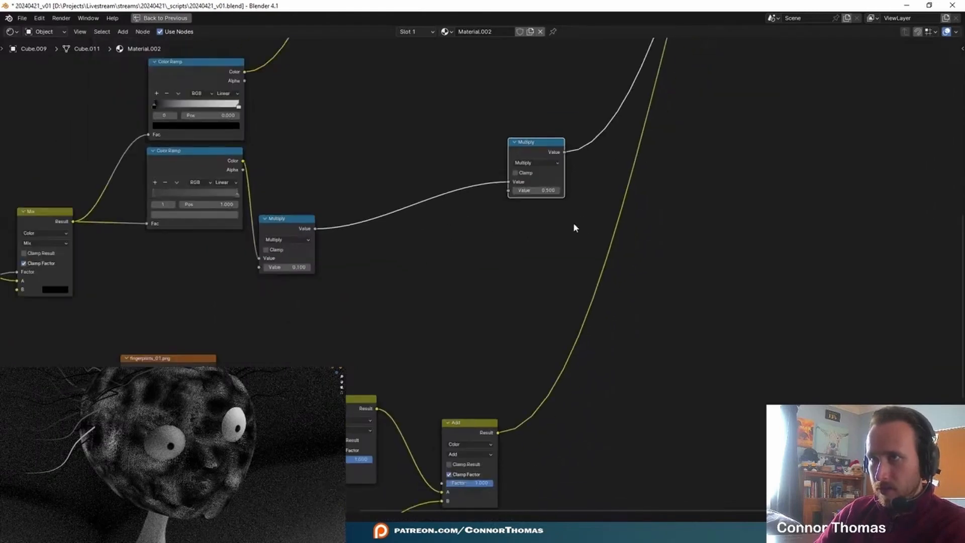
pyautogui.moveTo(501, 431); pyautogui.dragTo(511, 189)
pyautogui.moveTo(527, 66); pyautogui.dragTo(481, 164, button='middle')
pyautogui.keyDown('ctrl'); pyautogui.keyDown('shift'); pyautogui.click(256, 324); pyautogui.keyUp('shift'); pyautogui.keyUp('ctrl')
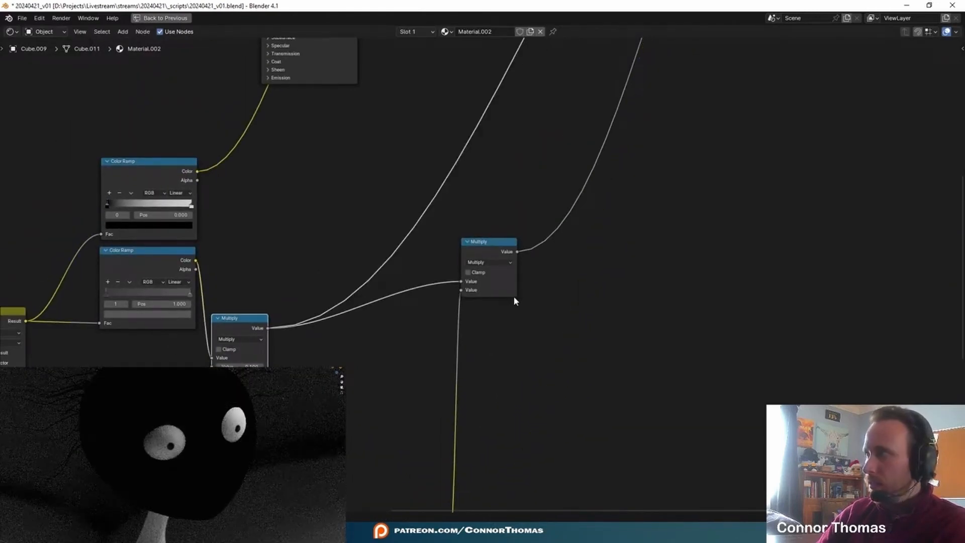
pyautogui.keyDown('ctrl'); pyautogui.keyDown('shift'); pyautogui.click(491, 241); pyautogui.keyUp('shift'); pyautogui.keyUp('ctrl')
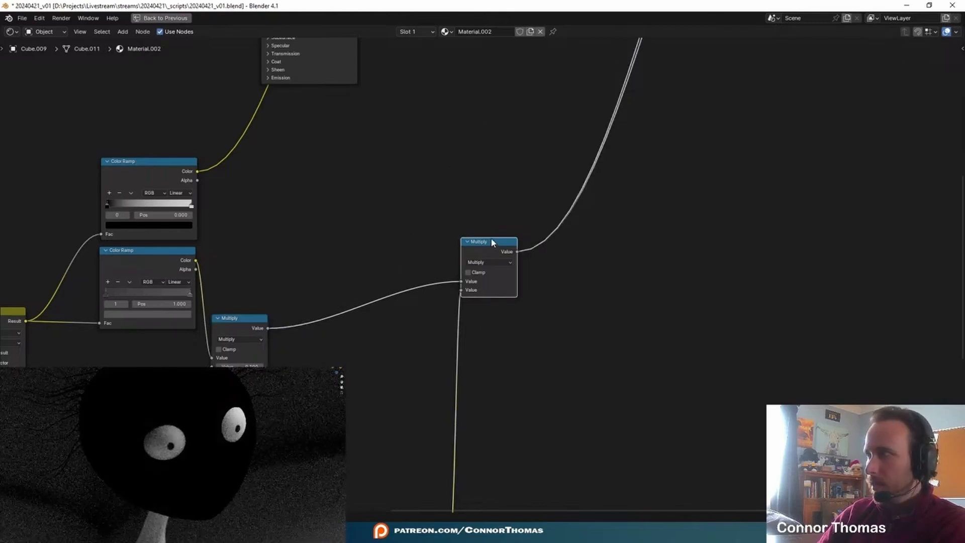
# Reconnect the Mix Shader to the Material Output's surface to show the full head material again.
pyautogui.scroll(-2, 549, 201)
pyautogui.moveTo(550, 201); pyautogui.dragTo(520, 243, button='middle')
pyautogui.moveTo(481, 323); pyautogui.dragTo(403, 495, button='middle')
pyautogui.moveTo(448, 302); pyautogui.dragTo(519, 242, button='middle')
pyautogui.keyDown('ctrl'); pyautogui.keyDown('shift'); pyautogui.click(366, 238); pyautogui.keyUp('shift'); pyautogui.keyUp('ctrl')
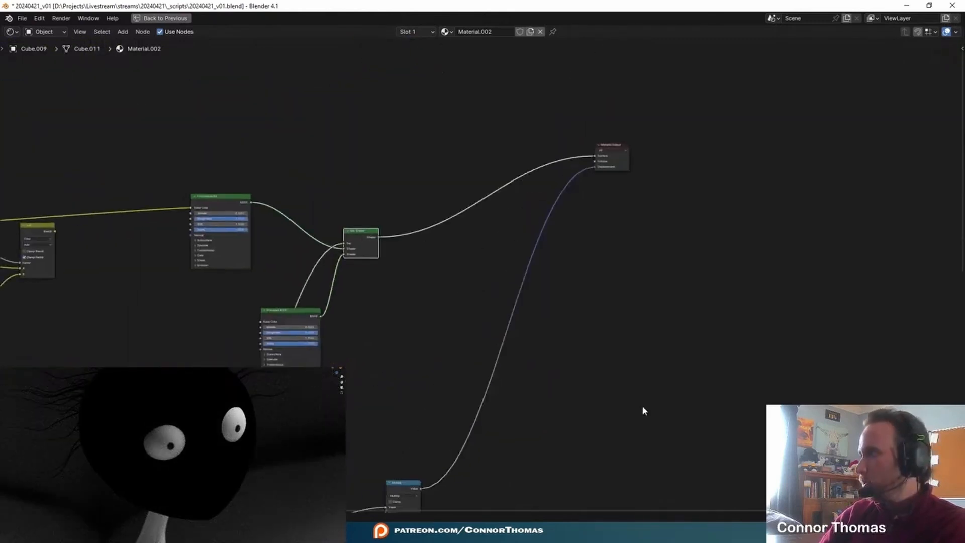
pyautogui.scroll(1, 272, 475)
pyautogui.moveTo(272, 475); pyautogui.dragTo(634, 174, button='middle')
pyautogui.click(539, 126)
pyautogui.moveTo(590, 152); pyautogui.dragTo(466, 193, button='middle')
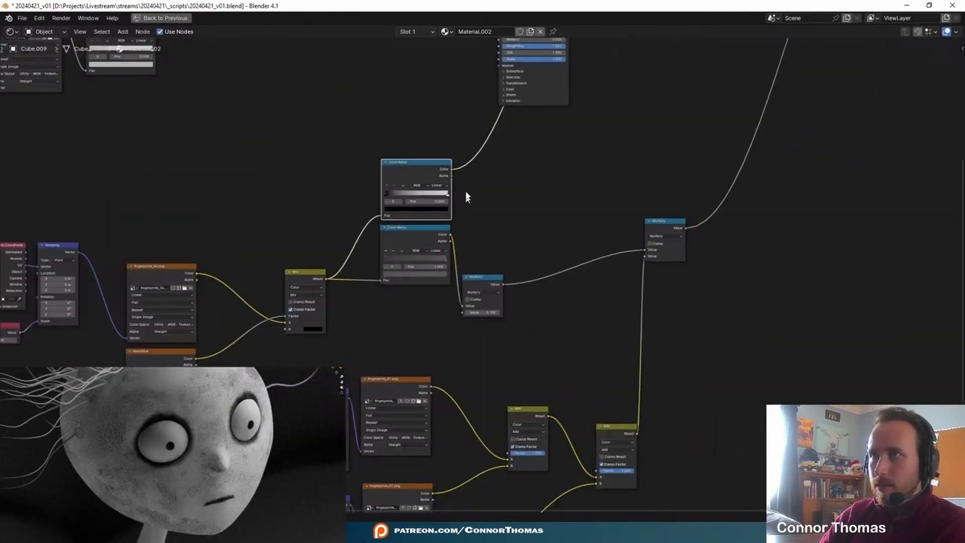
# Add a color Mix node with the masked fingerprint Mix result in A and the combined Add result in B.
pyautogui.moveTo(547, 199)
pyautogui.mouseDown(button='middle')
pyautogui.moveTo(592, 166)
pyautogui.moveTo(535, 194)
pyautogui.mouseUp(button='middle')
pyautogui.click(740, 349)
pyautogui.hotkey('shift', 'a')
pyautogui.click(740, 348)
pyautogui.write('mix')
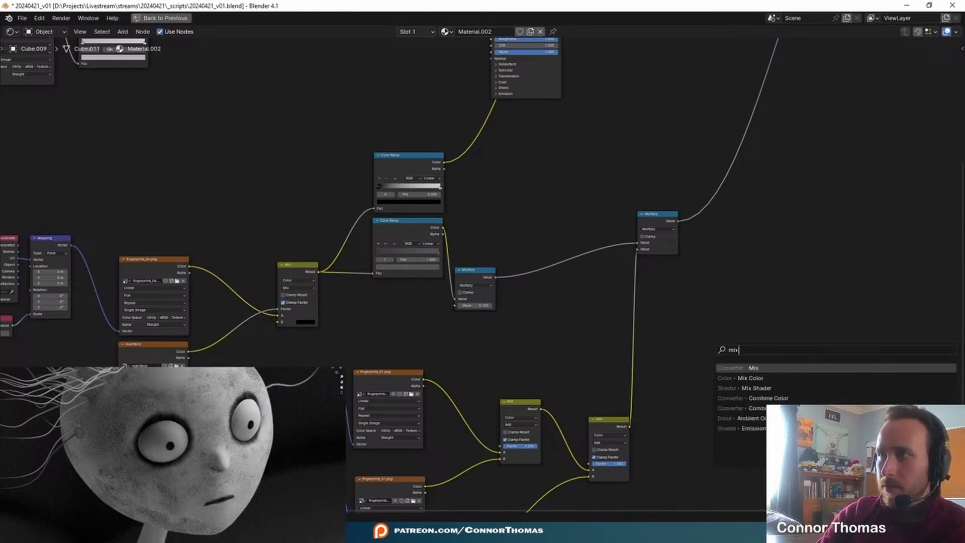
pyautogui.press('Return')
pyautogui.click(714, 321)
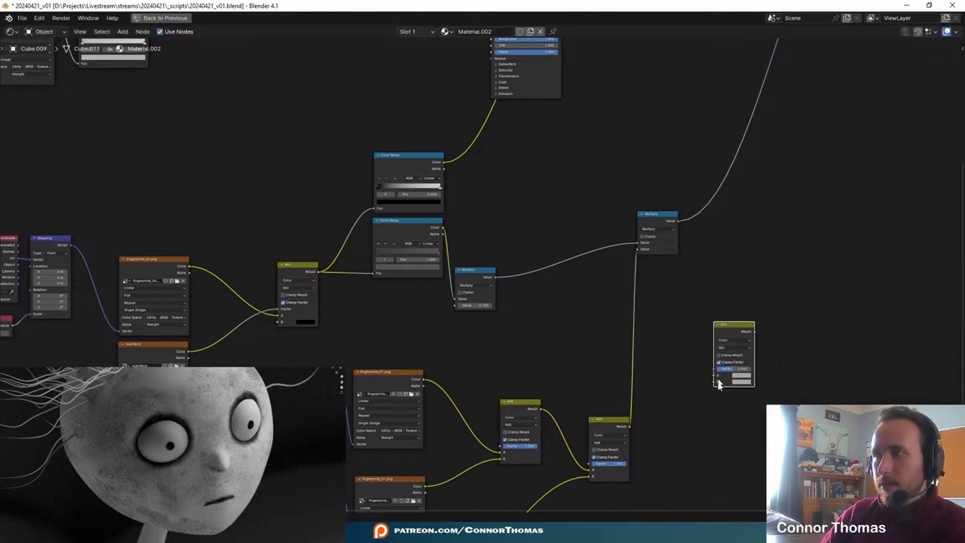
pyautogui.moveTo(716, 382); pyautogui.dragTo(646, 412)
pyautogui.moveTo(714, 375); pyautogui.dragTo(324, 276)
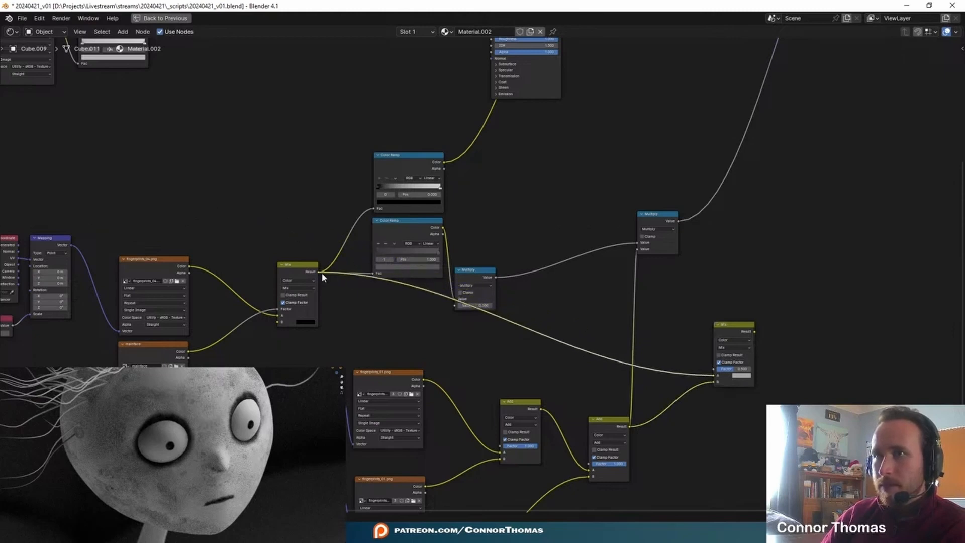
# Set the new Mix node's blending mode to Add, connect its result to the upper Color Ramp and save the file.
pyautogui.press('KP_Decimal')
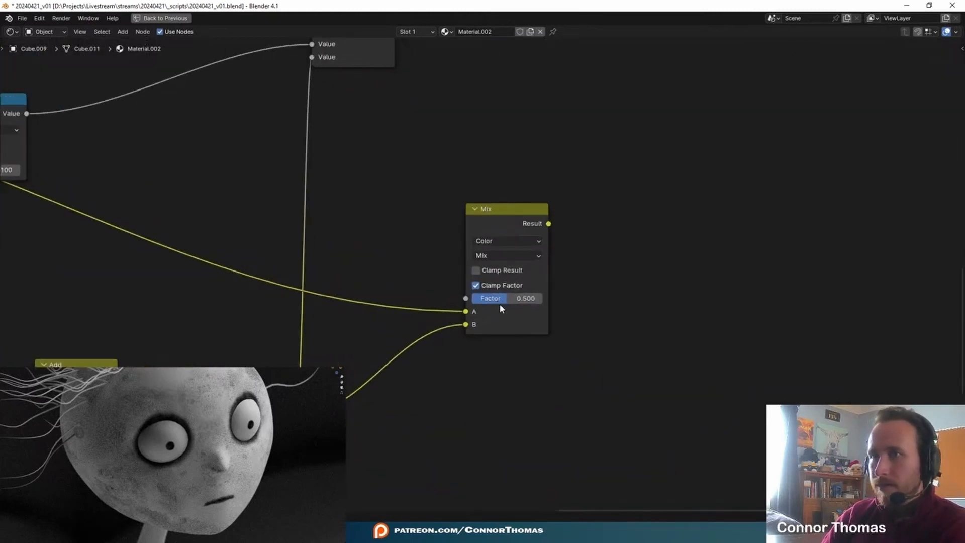
pyautogui.click(490, 256)
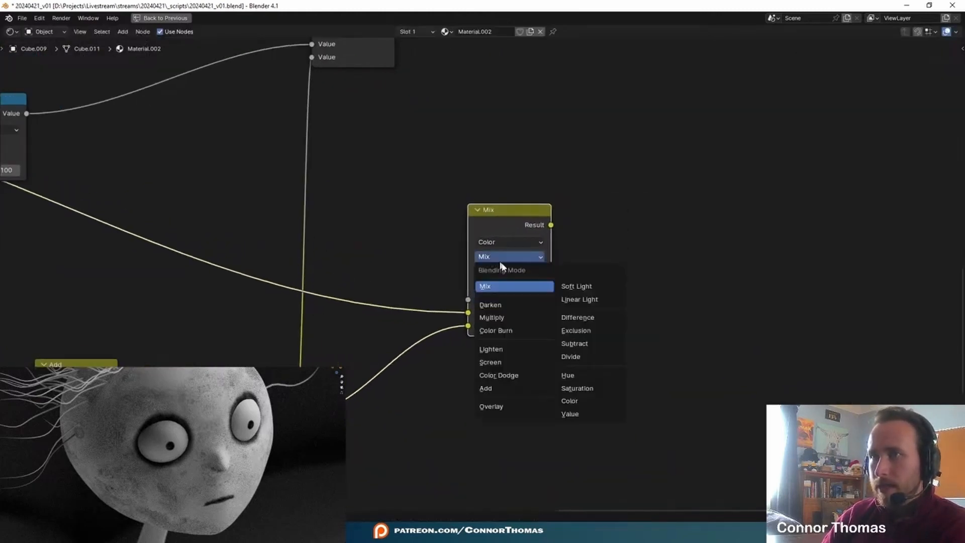
pyautogui.click(485, 388)
pyautogui.scroll(-2, 567, 308)
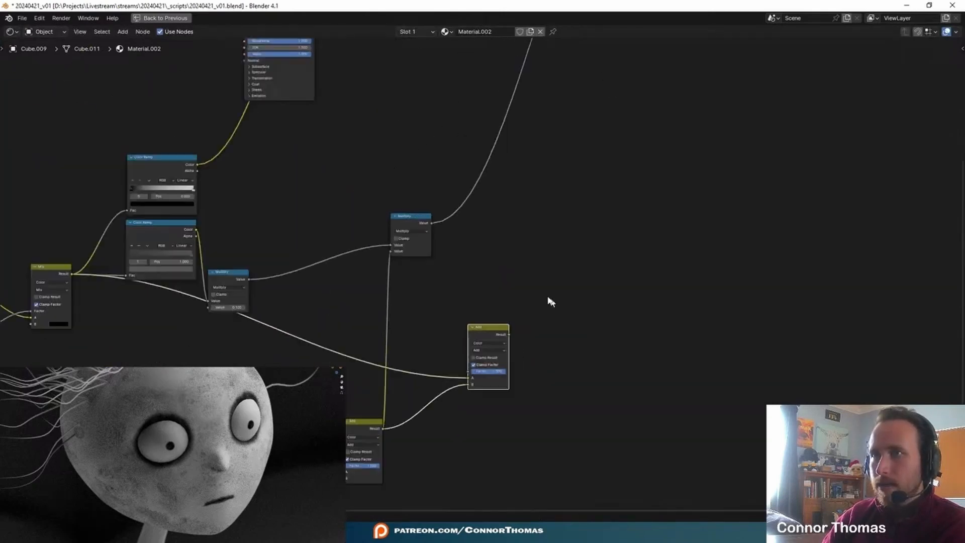
pyautogui.scroll(-2, 652, 344)
pyautogui.moveTo(647, 386); pyautogui.dragTo(280, 273)
pyautogui.moveTo(568, 253); pyautogui.dragTo(401, 318, button='middle')
pyautogui.hotkey('ctrl', 's')
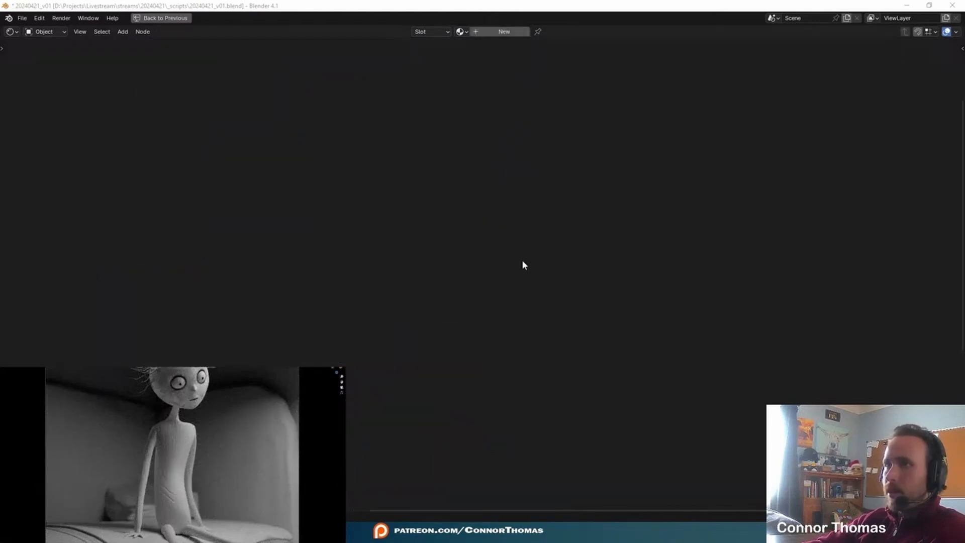
# Restore the full layout and rename the head's material to head.
pyautogui.hotkey('ctrl', 'space')
pyautogui.doubleClick(795, 343)
pyautogui.write('head')
pyautogui.press('Return')
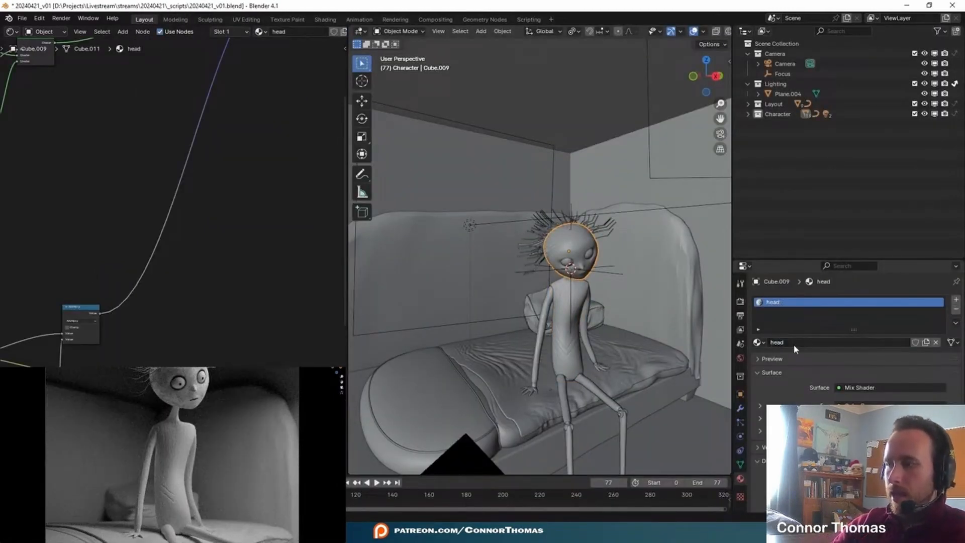
# Assign the existing head material to the character's torso.
pyautogui.click(563, 307)
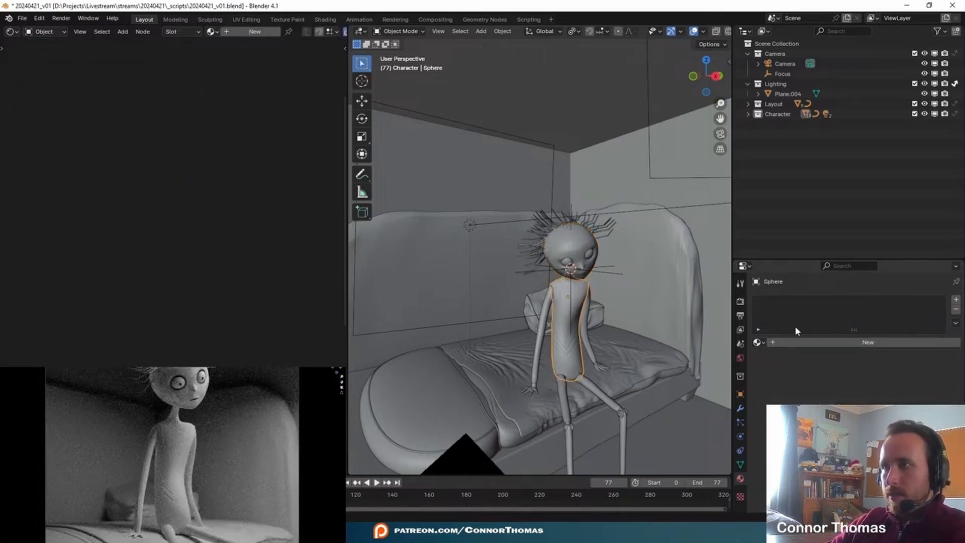
pyautogui.click(760, 342)
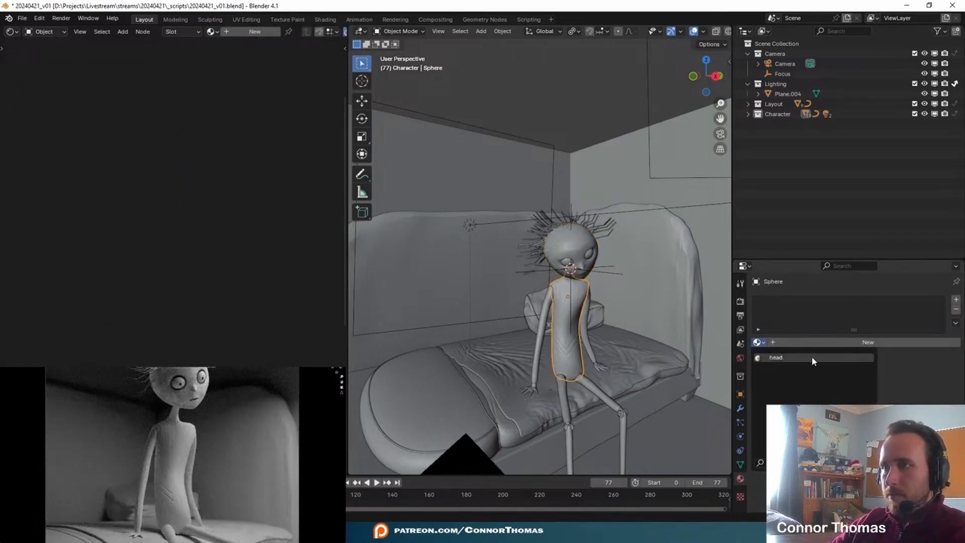
pyautogui.click(812, 358)
pyautogui.scroll(2, 598, 327)
pyautogui.keyDown('shift'); pyautogui.moveTo(594, 309); pyautogui.dragTo(594, 262, button='middle'); pyautogui.keyUp('shift')
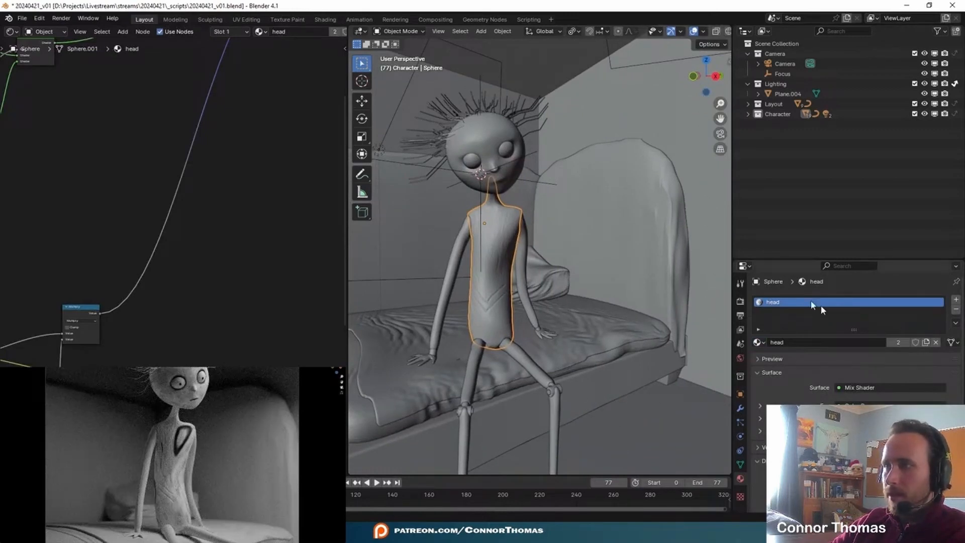
# Make the torso's material an independent copy and name it torso.
pyautogui.click(925, 342)
pyautogui.click(782, 342)
pyautogui.write('torso')
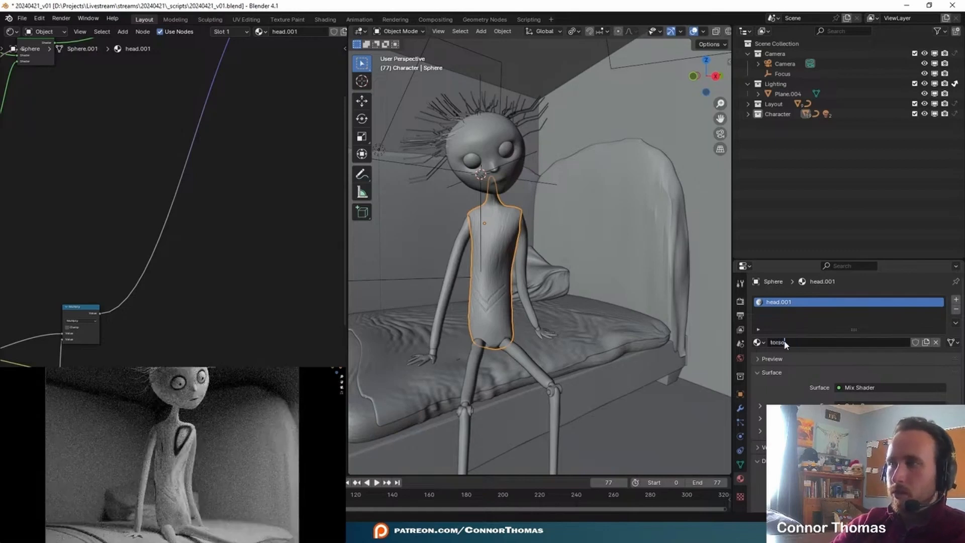
pyautogui.press('Return')
# Disconnect the face image from the first Principled BSDF's Base Color in the torso material.
pyautogui.hotkey('ctrl', 'space')
pyautogui.scroll(-6, 300, 269)
pyautogui.moveTo(372, 226); pyautogui.dragTo(620, 196, button='middle')
pyautogui.moveTo(573, 272)
pyautogui.mouseDown(button='middle')
pyautogui.moveTo(538, 152)
pyautogui.moveTo(595, 427)
pyautogui.mouseUp(button='middle')
pyautogui.scroll(9, 538, 152)
pyautogui.moveTo(491, 196); pyautogui.dragTo(521, 379, button='middle')
pyautogui.moveTo(474, 242); pyautogui.dragTo(487, 279, button='middle')
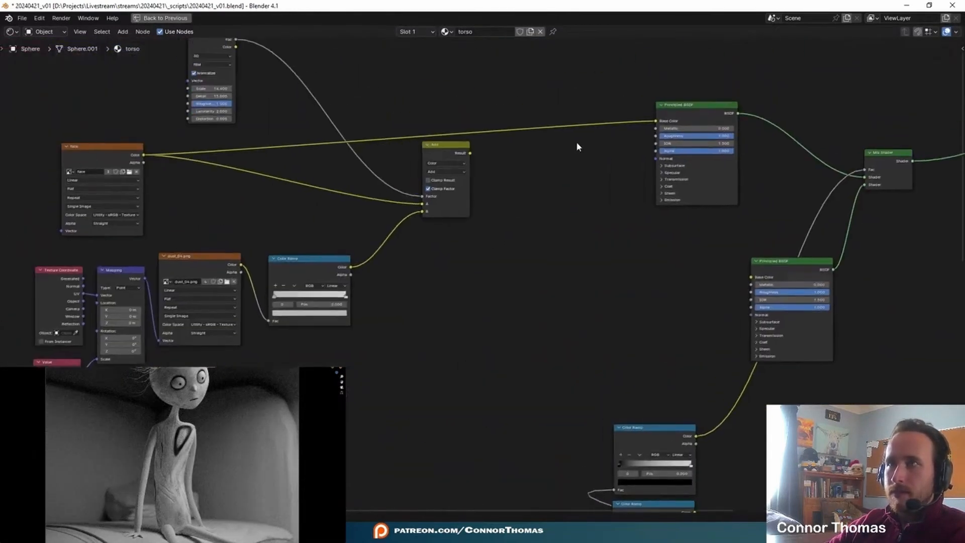
pyautogui.moveTo(657, 120); pyautogui.dragTo(568, 83)
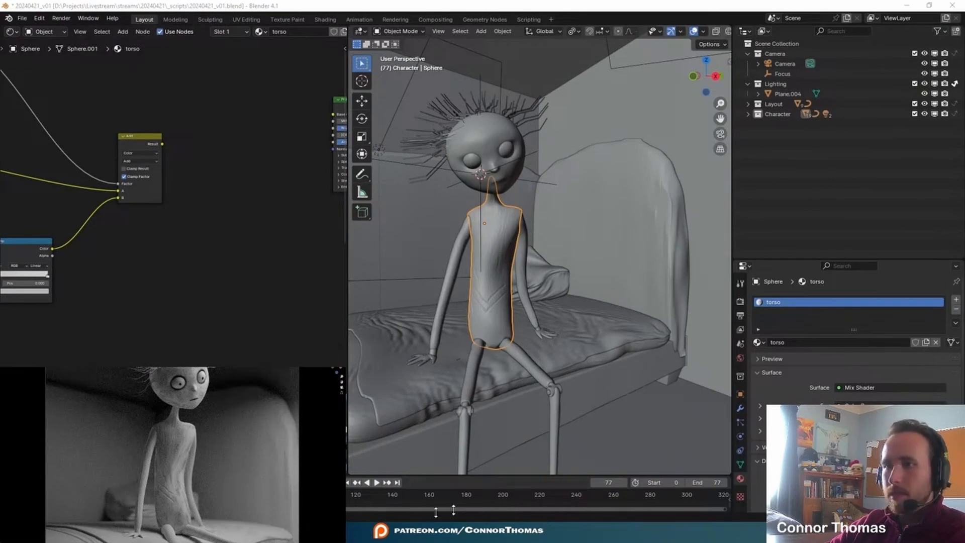
pyautogui.hotkey('alt', 'Tab')
pyautogui.hotkey('alt', 'Tab')
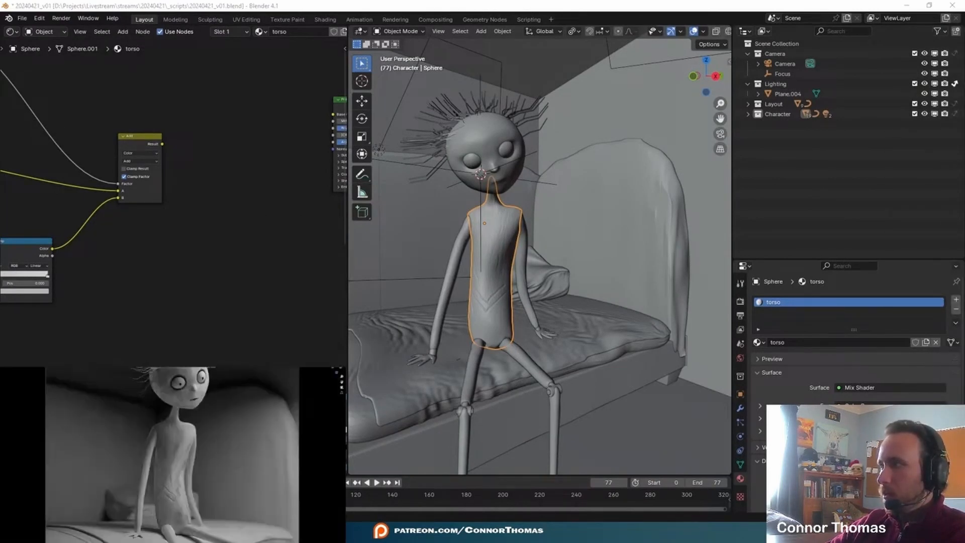
pyautogui.hotkey('alt', 'Tab')
pyautogui.hotkey('alt', 'Tab')
pyautogui.hotkey('alt', 'Tab')
pyautogui.hotkey('alt', 'Tab')
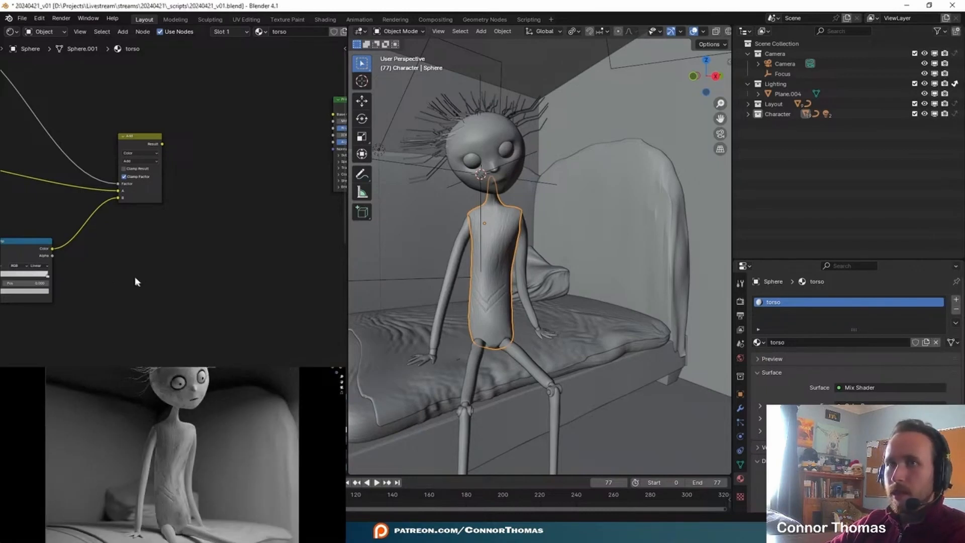
# Delete the torso material's noise texture, dust image, Color Ramp, Add and mapping nodes, keeping the face image node.
pyautogui.scroll(-4, 142, 282)
pyautogui.moveTo(142, 282); pyautogui.dragTo(270, 310, button='middle')
pyautogui.hotkey('ctrl', 'space')
pyautogui.scroll(2, 567, 259)
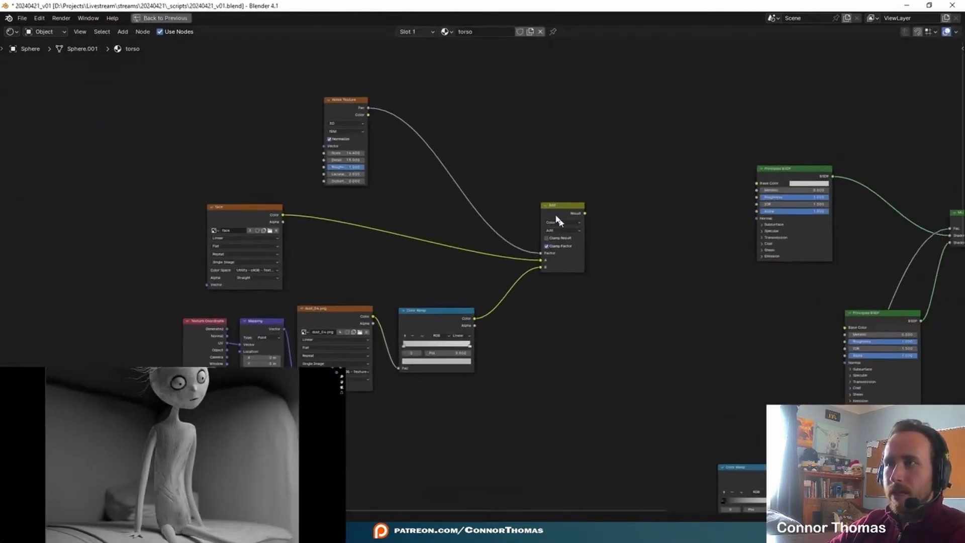
pyautogui.moveTo(317, 73); pyautogui.dragTo(546, 424)
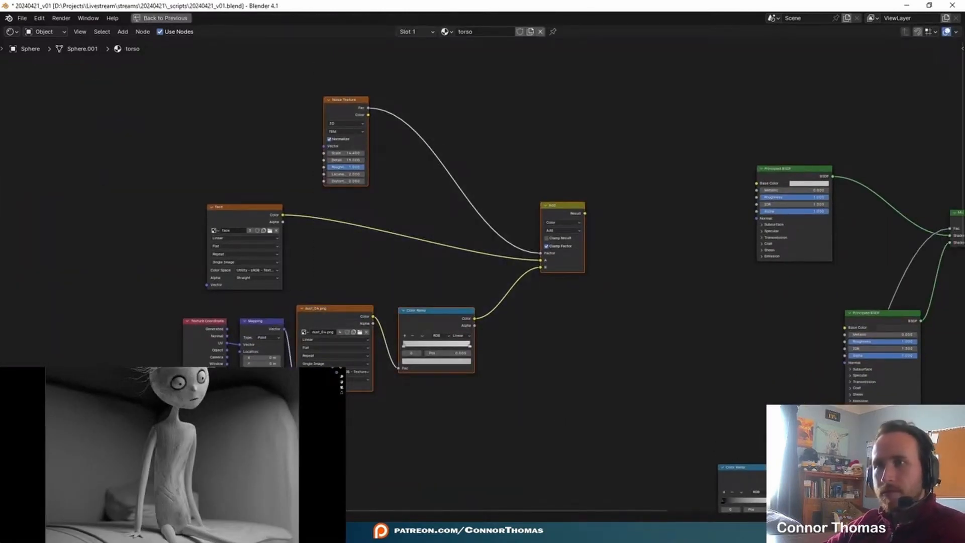
pyautogui.press('x')
pyautogui.moveTo(409, 433); pyautogui.dragTo(203, 302)
pyautogui.press('x')
# Move the face image node in front of the first Principled BSDF and save the file.
pyautogui.moveTo(252, 208); pyautogui.dragTo(693, 155)
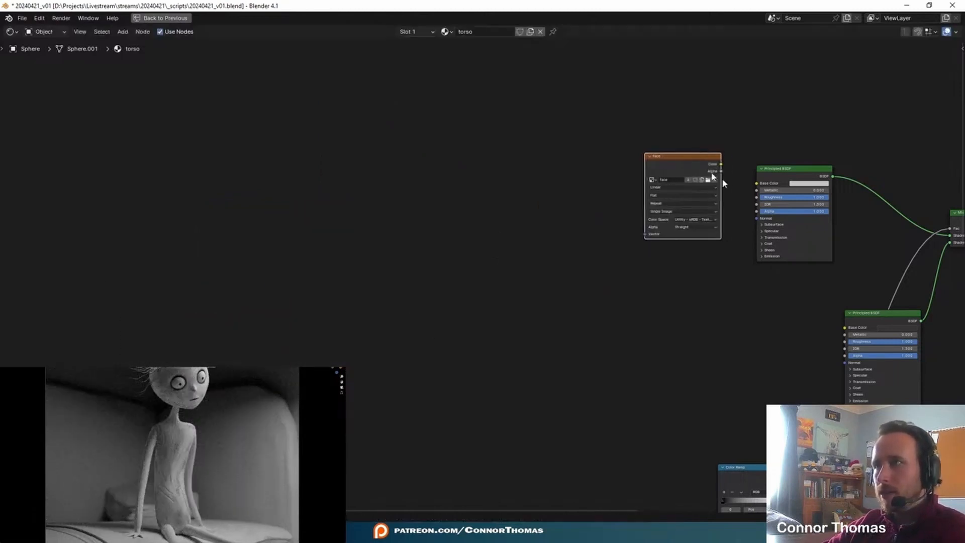
pyautogui.moveTo(729, 184); pyautogui.dragTo(484, 266, button='middle')
pyautogui.scroll(8, 484, 268)
pyautogui.moveTo(414, 211); pyautogui.dragTo(306, 190)
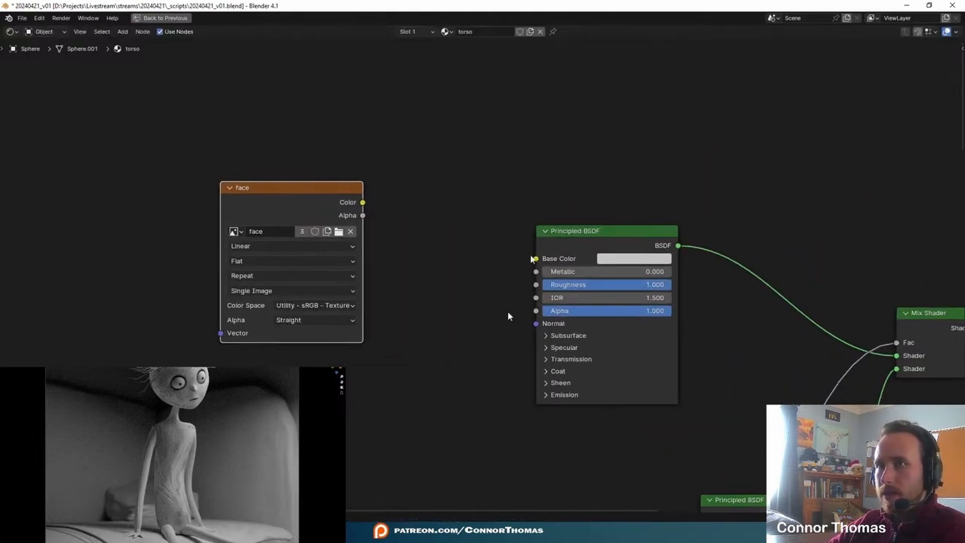
pyautogui.hotkey('ctrl', 'space')
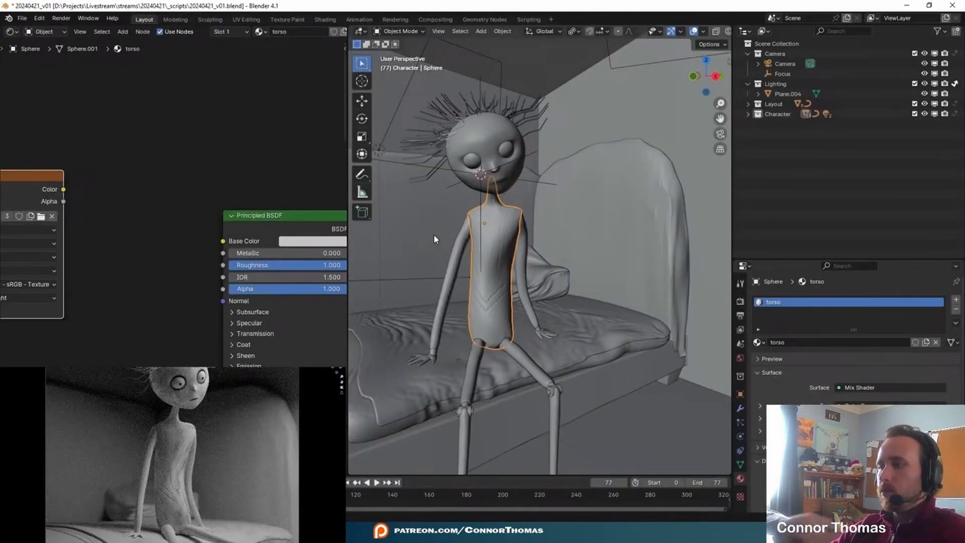
pyautogui.hotkey('ctrl', 's')
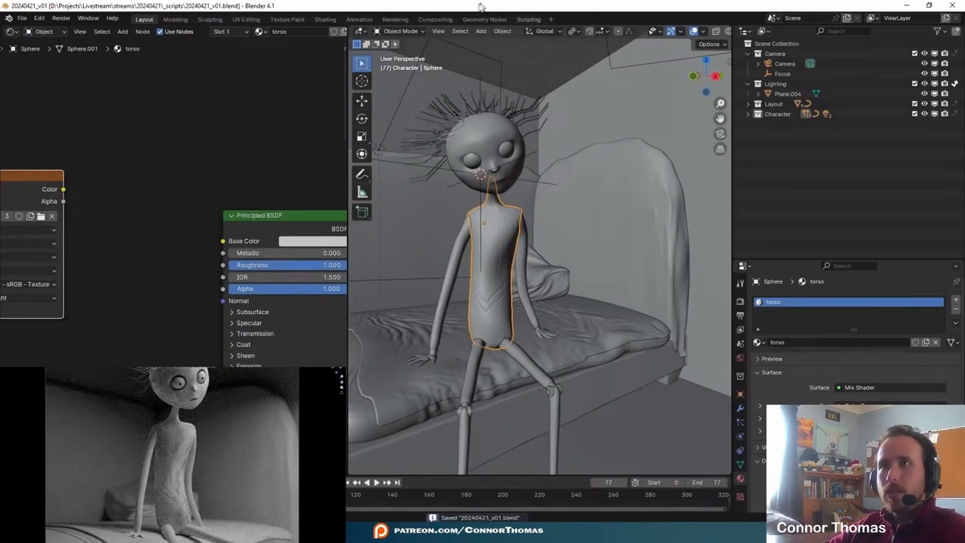
# Create a new white 1024 × 1024 px image named torso in the Texture Paint workspace.
pyautogui.click(287, 19)
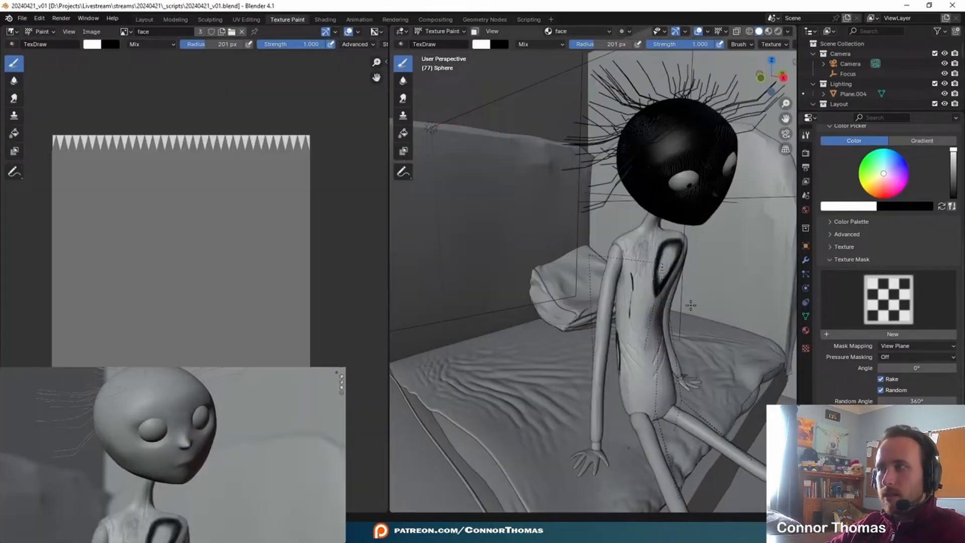
pyautogui.click(91, 32)
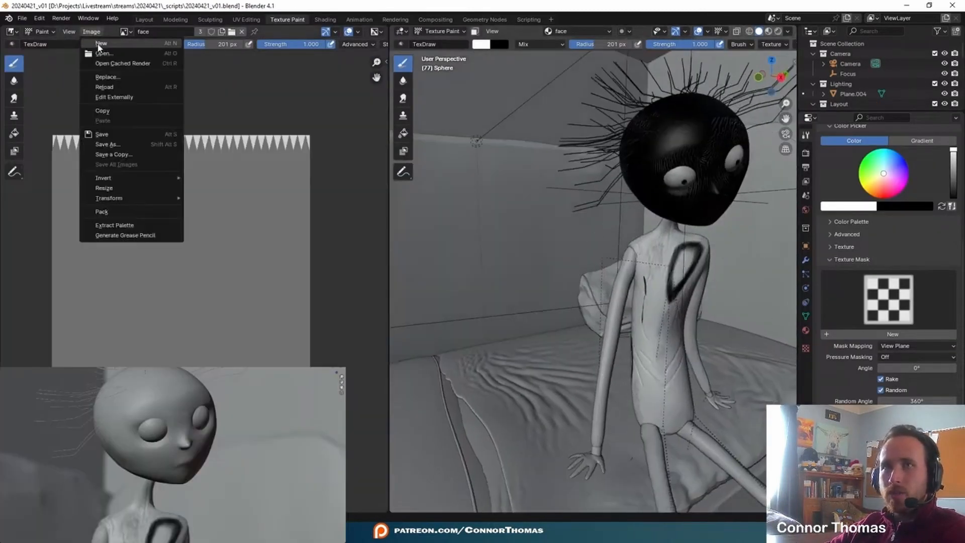
pyautogui.click(98, 44)
pyautogui.click(126, 39)
pyautogui.write('torso')
pyautogui.press('Return')
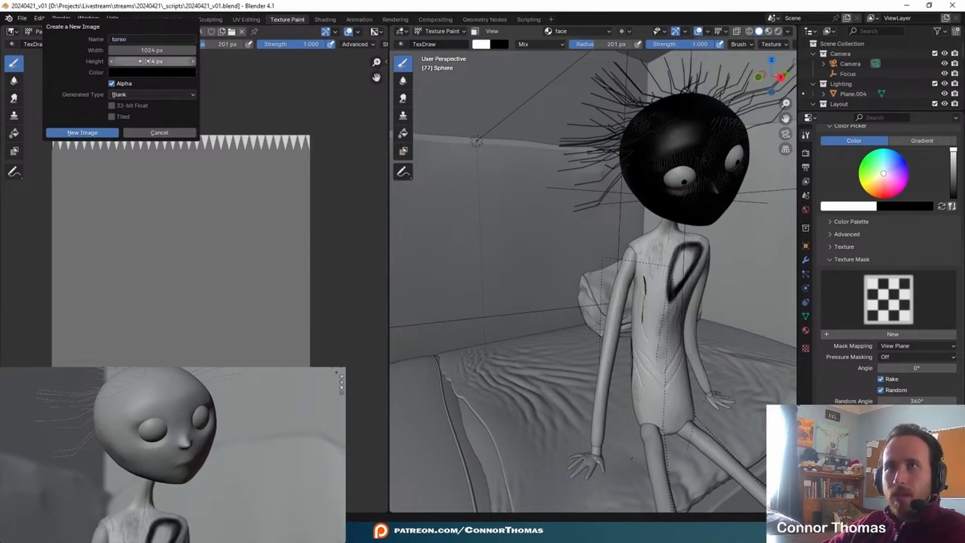
pyautogui.click(134, 73)
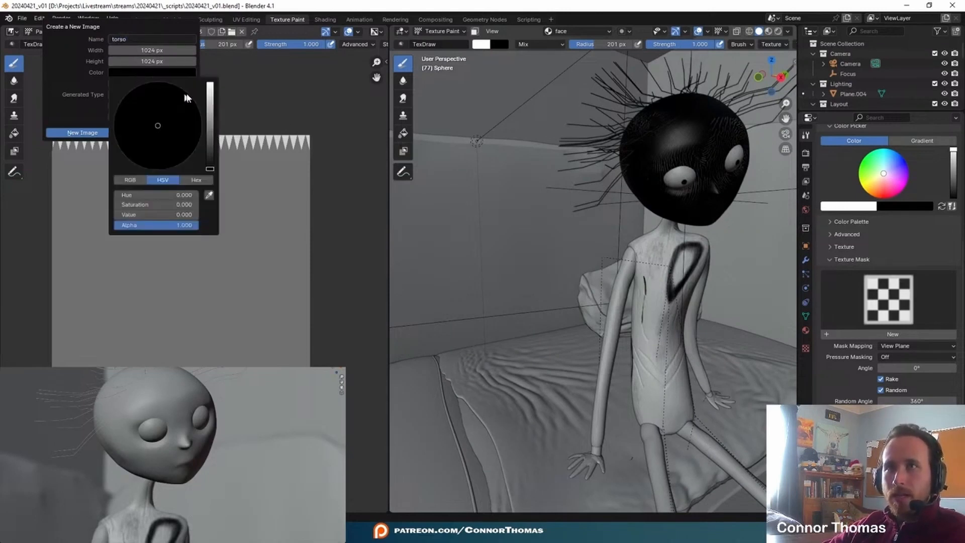
pyautogui.click(211, 87)
pyautogui.click(82, 132)
pyautogui.scroll(10, 193, 280)
pyautogui.scroll(-5, 189, 277)
# Switch to the Layout workspace and replace the face image with torso in the torso material's image node.
pyautogui.click(143, 19)
pyautogui.scroll(2, 67, 222)
pyautogui.moveTo(151, 222); pyautogui.dragTo(347, 205, button='middle')
pyautogui.click(110, 200)
pyautogui.write('t')
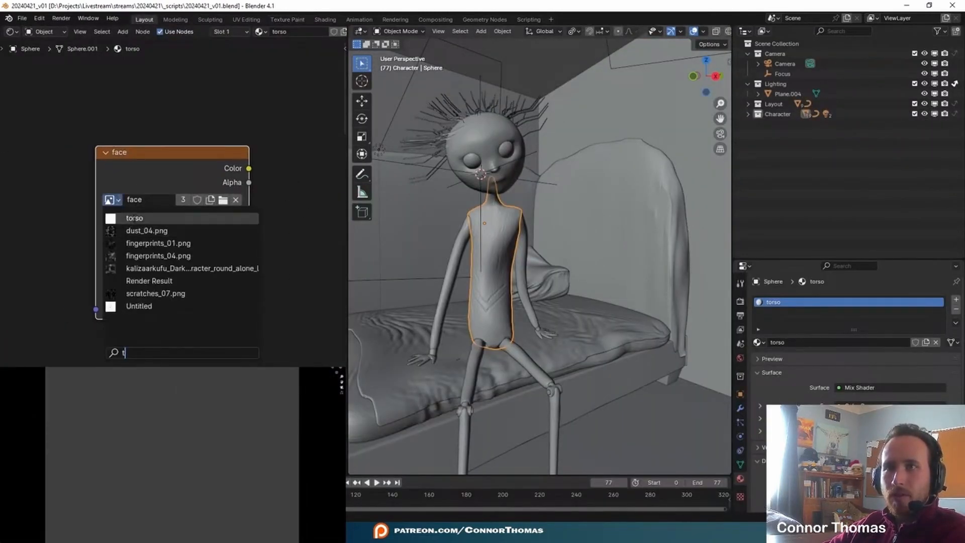
pyautogui.click(133, 218)
# Preview the torso image node's output and connect its Color to the Principled BSDF's Base Color.
pyautogui.keyDown('ctrl'); pyautogui.keyDown('shift'); pyautogui.click(183, 155); pyautogui.keyUp('shift'); pyautogui.keyUp('ctrl')
pyautogui.moveTo(222, 131); pyautogui.dragTo(41, 153, button='middle')
pyautogui.scroll(-1, 42, 154)
pyautogui.scroll(-1, 42, 157)
pyautogui.moveTo(73, 192); pyautogui.dragTo(234, 243)
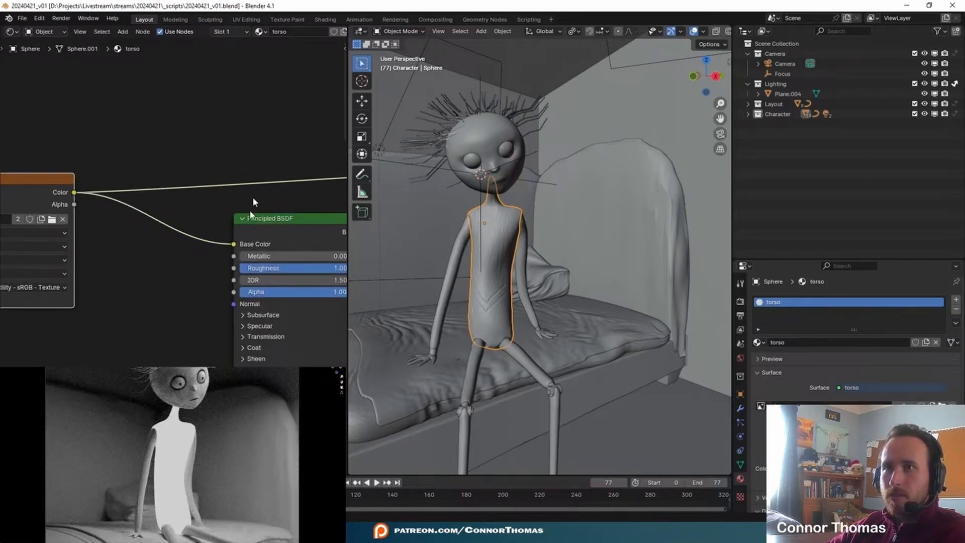
# In the Texture Paint workspace, set the brush colour to black, choose Texture.001 as the texture mask and save the file.
pyautogui.click(290, 19)
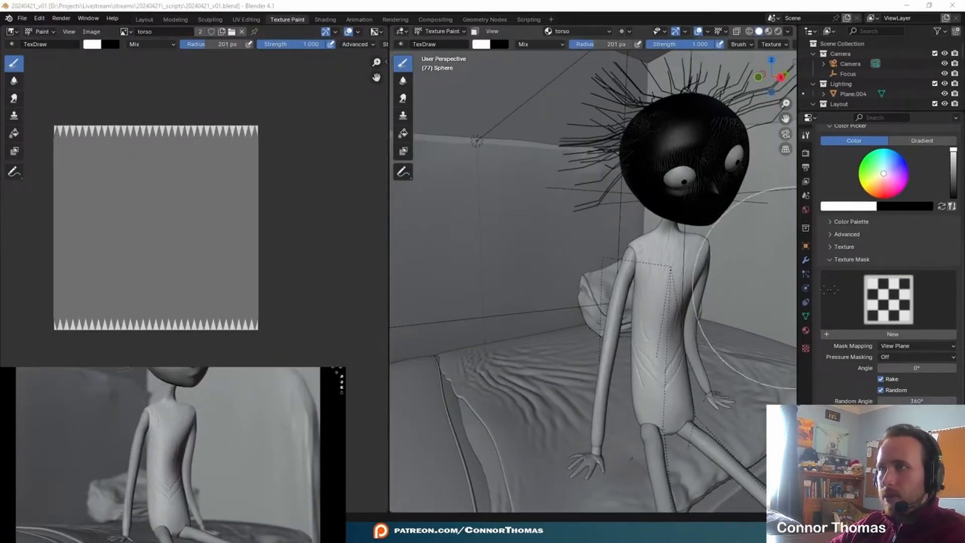
pyautogui.moveTo(951, 187); pyautogui.dragTo(952, 198)
pyautogui.click(888, 299)
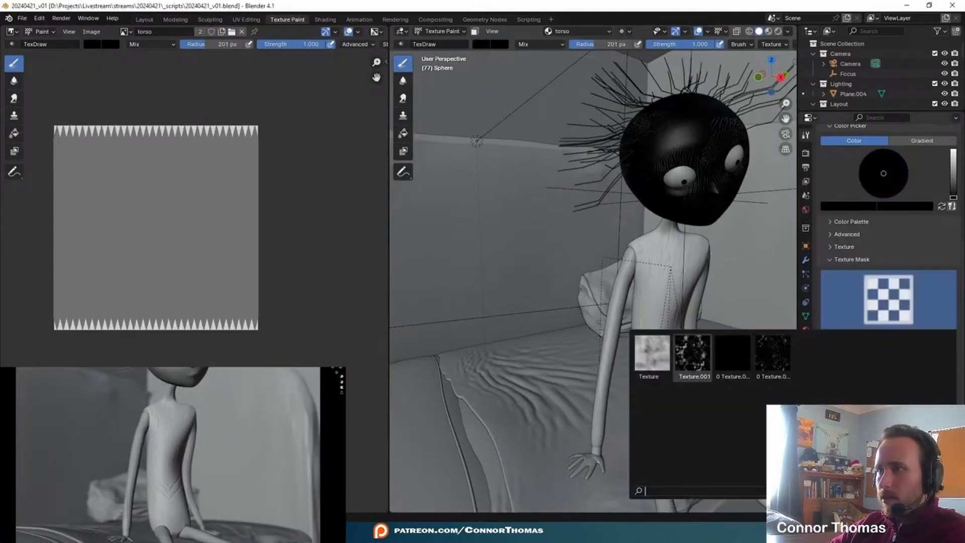
pyautogui.click(696, 358)
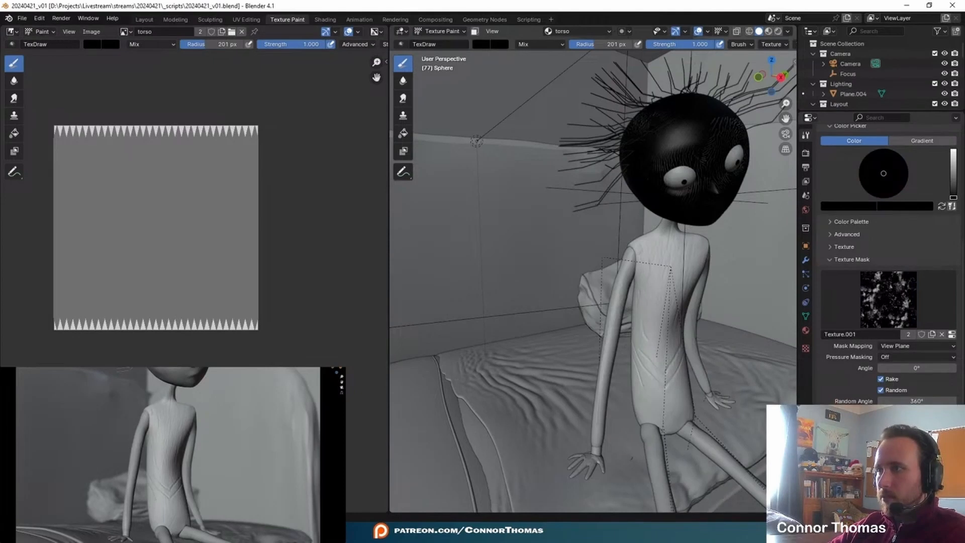
pyautogui.scroll(-2, 865, 311)
pyautogui.moveTo(548, 327); pyautogui.dragTo(522, 303, button='middle')
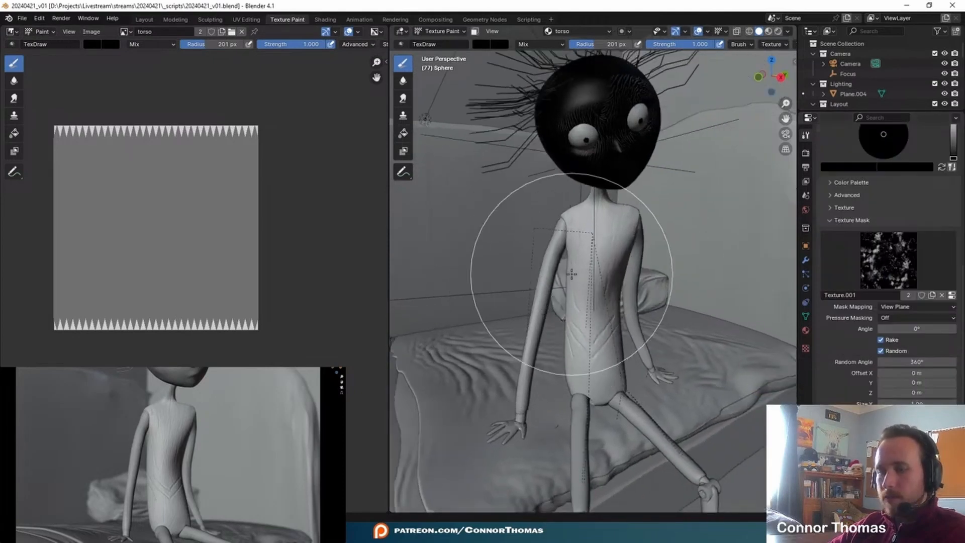
pyautogui.hotkey('ctrl', 's')
# Try painting a black stroke along the diagonal crease on the front of the torso with a resized brush.
pyautogui.scroll(4, 599, 338)
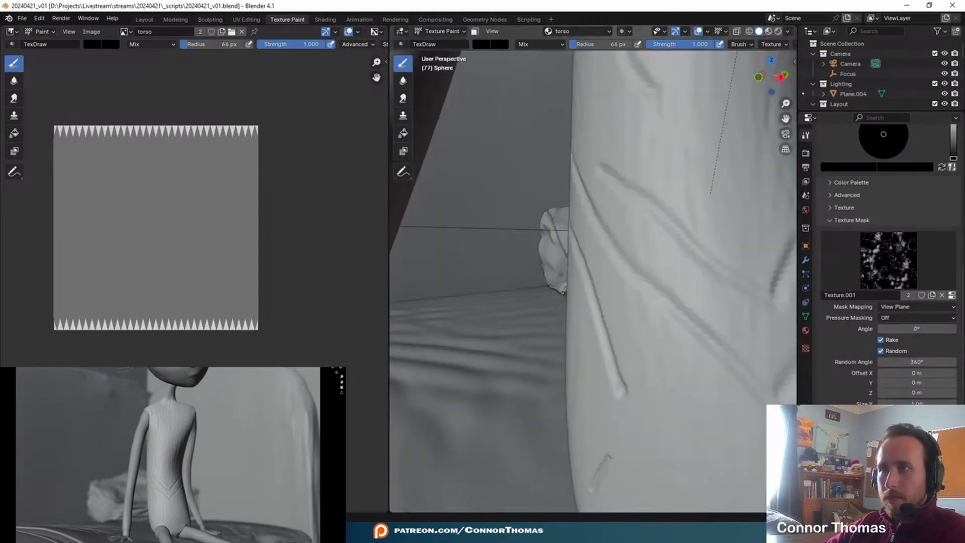
pyautogui.keyDown('shift'); pyautogui.moveTo(615, 175); pyautogui.dragTo(590, 199, button='middle'); pyautogui.keyUp('shift')
pyautogui.press('f')
pyautogui.click(540, 213)
pyautogui.moveTo(517, 201)
pyautogui.mouseDown()
pyautogui.moveTo(644, 317)
pyautogui.moveTo(644, 308)
pyautogui.moveTo(714, 361)
pyautogui.mouseUp()
pyautogui.hotkey('ctrl', 'z')
# Reduce the brush radius to 21 px and paint black along the V-shaped and short creases on the lower torso.
pyautogui.scroll(1, 568, 219)
pyautogui.press('f')
pyautogui.click(539, 208)
pyautogui.moveTo(730, 363); pyautogui.dragTo(649, 374, button='middle')
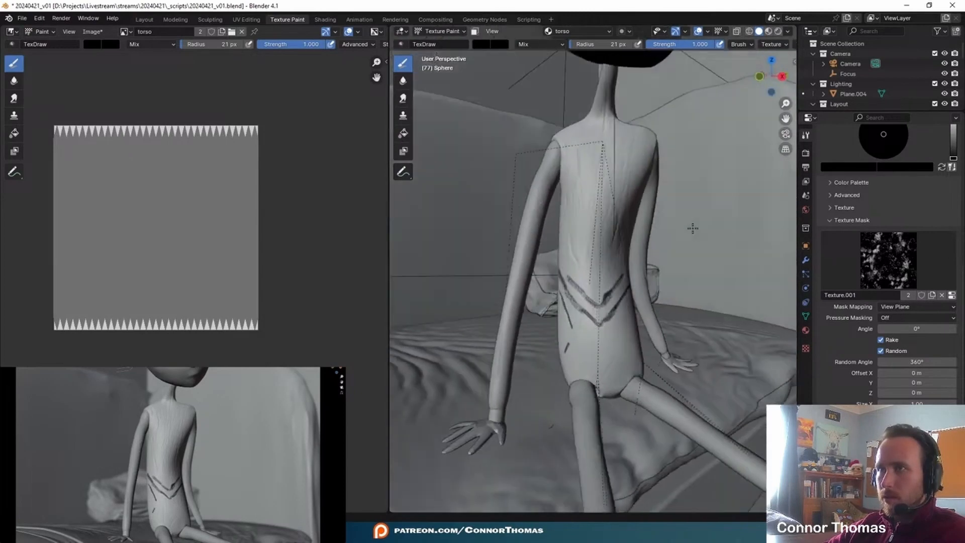
# Paint black along the creases near the shoulder and down the side of the torso.
pyautogui.moveTo(692, 227); pyautogui.dragTo(706, 262, button='middle')
pyautogui.moveTo(569, 137); pyautogui.dragTo(581, 142, button='middle')
pyautogui.scroll(6, 578, 177)
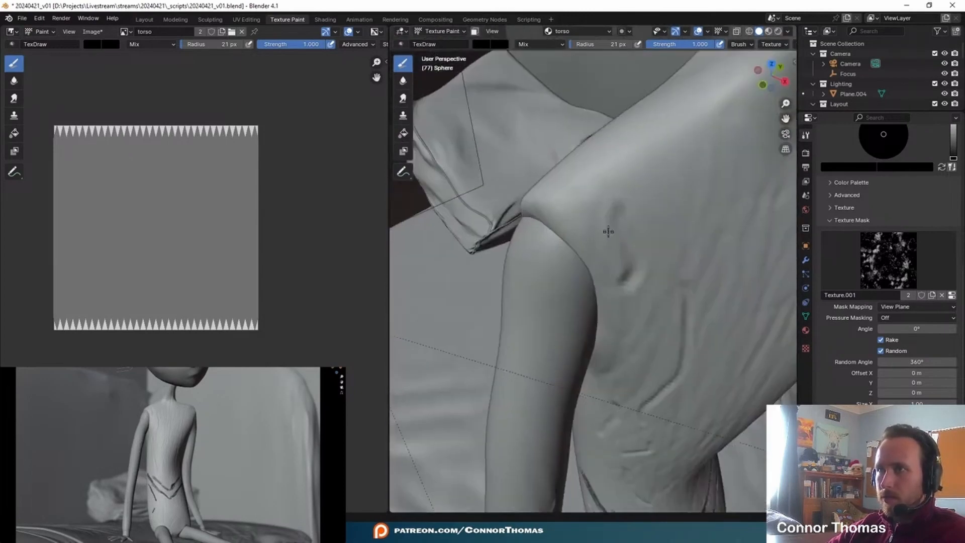
pyautogui.keyDown('shift'); pyautogui.moveTo(608, 235); pyautogui.dragTo(602, 151, button='middle'); pyautogui.keyUp('shift')
pyautogui.moveTo(598, 131)
pyautogui.mouseDown()
pyautogui.moveTo(612, 185)
pyautogui.moveTo(598, 131)
pyautogui.mouseUp()
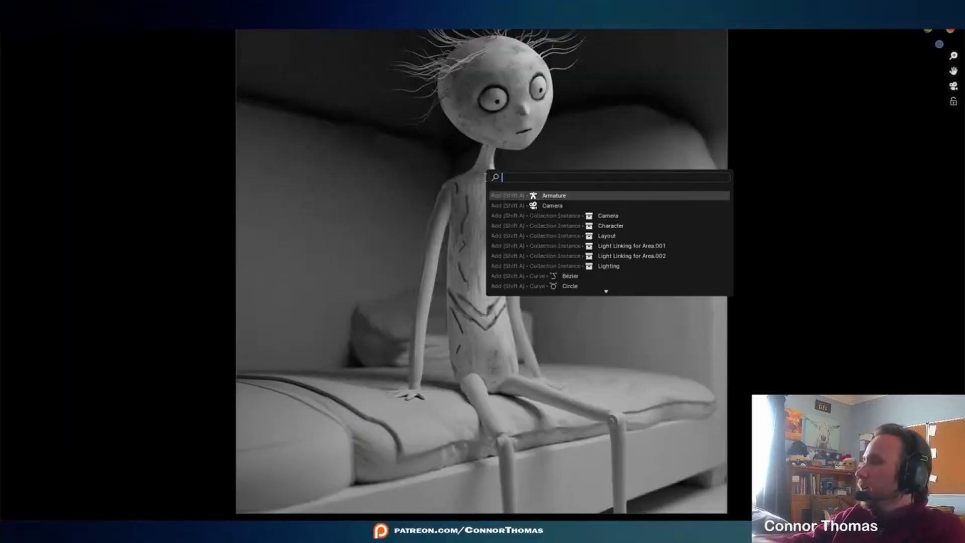
pyautogui.click(809, 117)
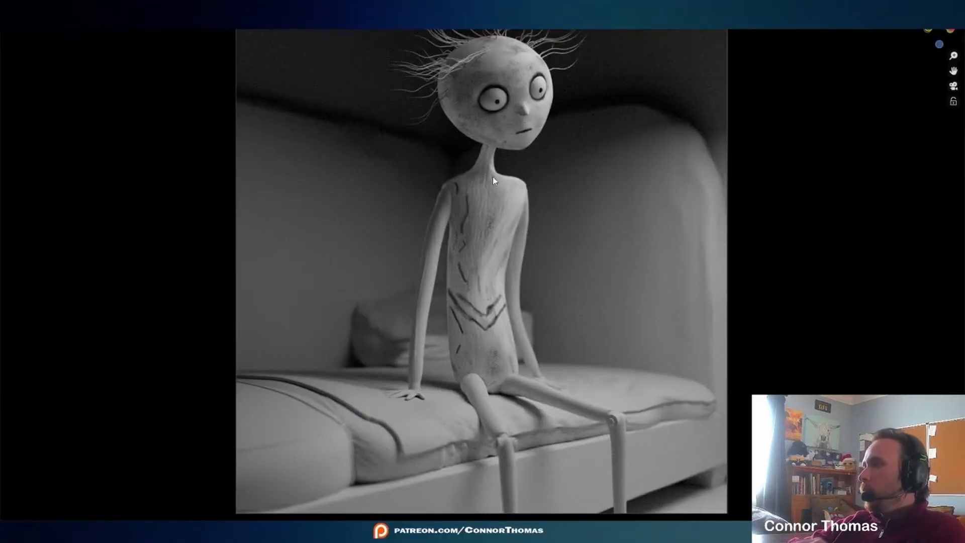